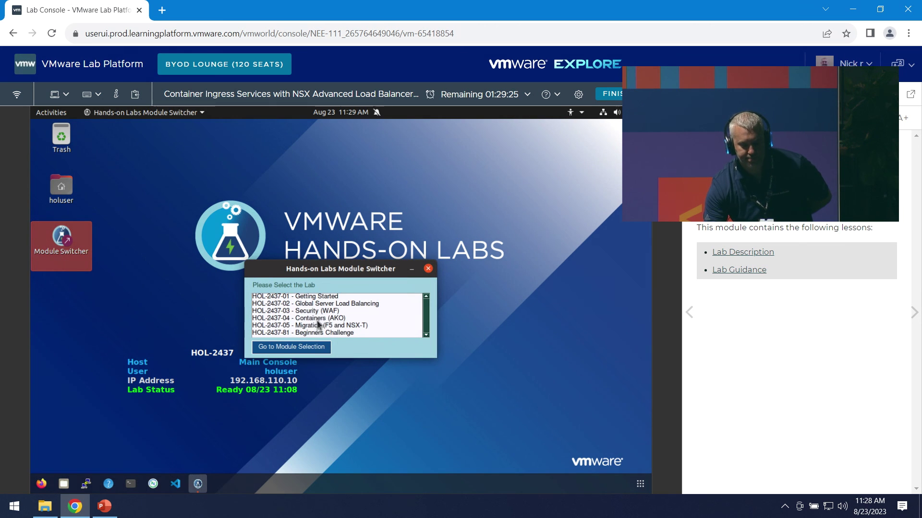
# - Choose the HOL-2437-04 Containers (AKO) lab and bring up its module selection
pyautogui.click(333, 319)
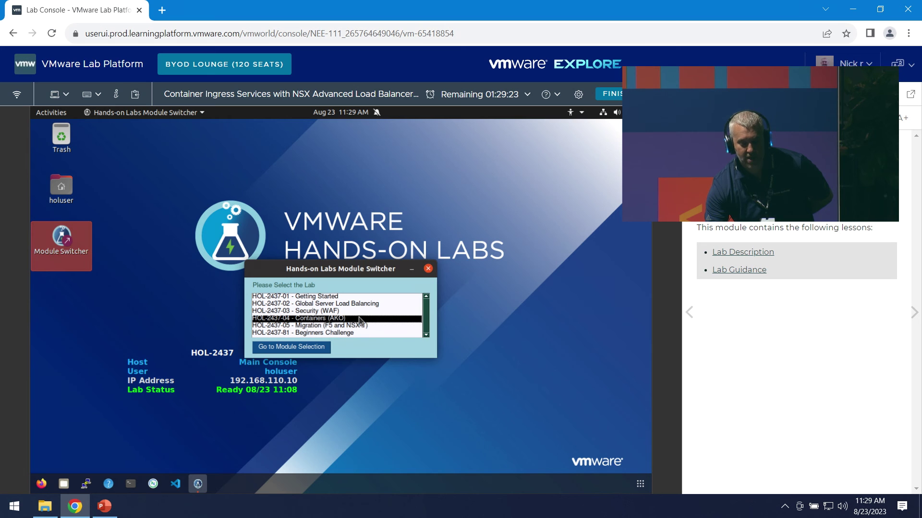
pyautogui.click(298, 349)
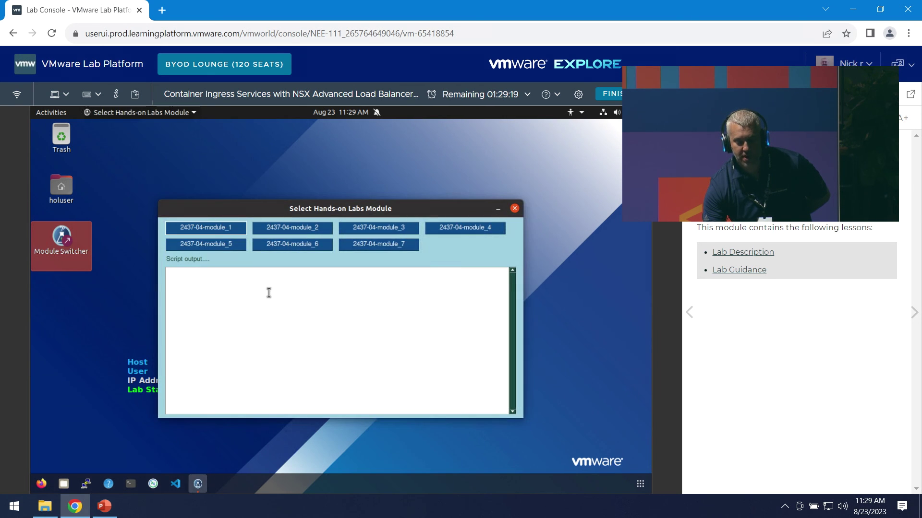
# - Run the 2437-04-module_1 setup script until it finishes with failed=0
pyautogui.click(212, 233)
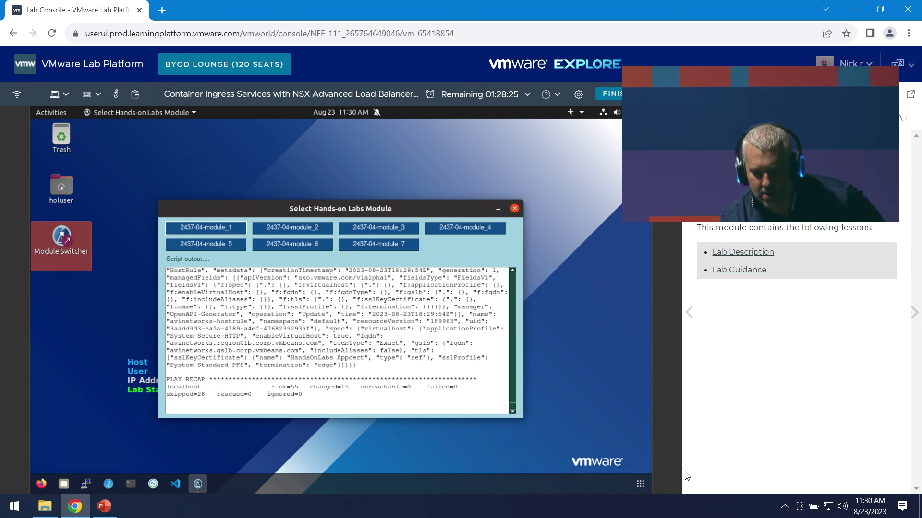
pyautogui.click(696, 118)
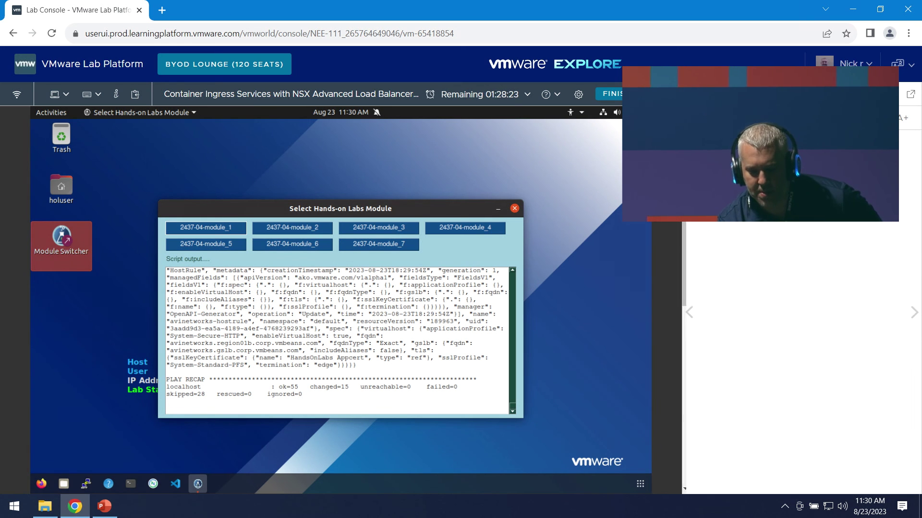
# - Expand Module 1 in the manual's contents, browse its lessons, then launch Firefox
pyautogui.scroll(-3, 834, 278)
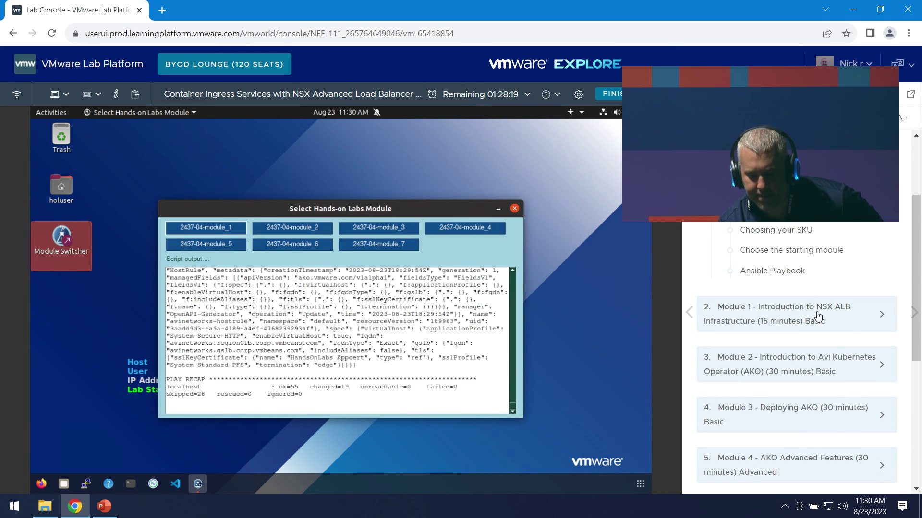
pyautogui.click(833, 331)
pyautogui.scroll(-3, 840, 333)
pyautogui.scroll(-1, 845, 336)
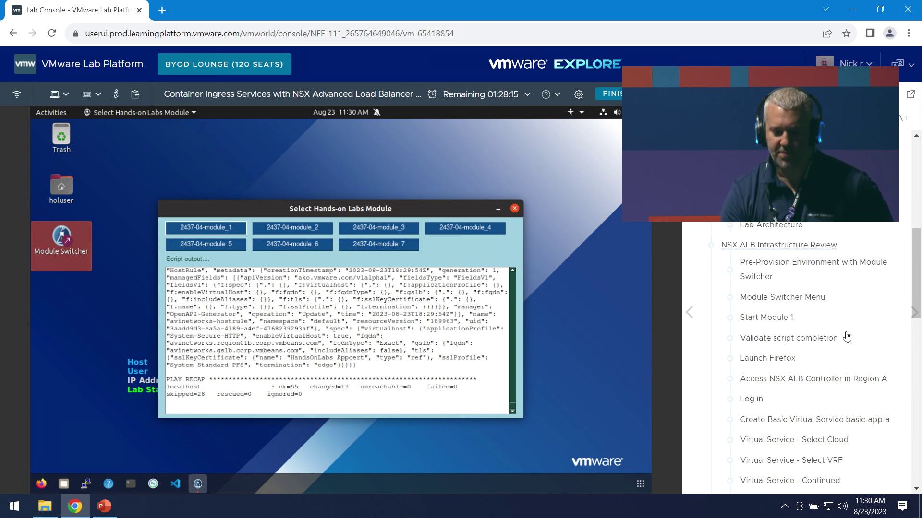
pyautogui.scroll(1, 823, 330)
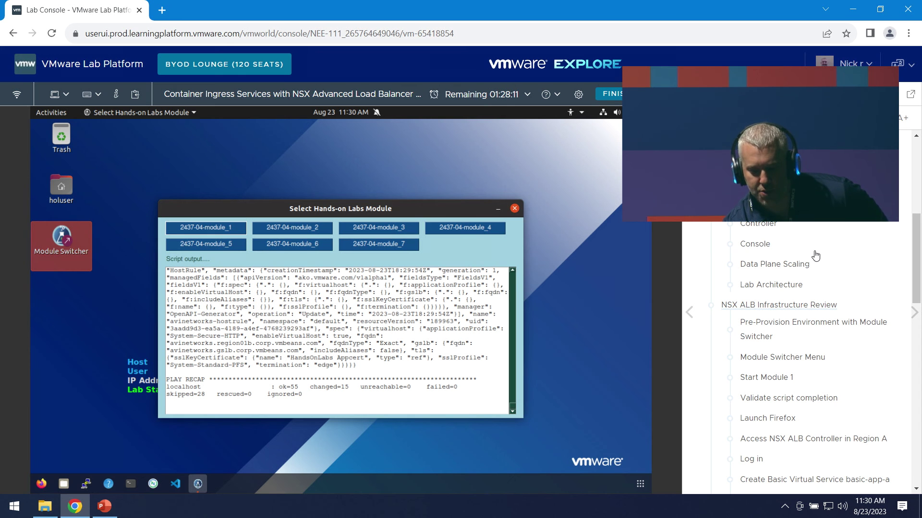
pyautogui.scroll(-2, 835, 312)
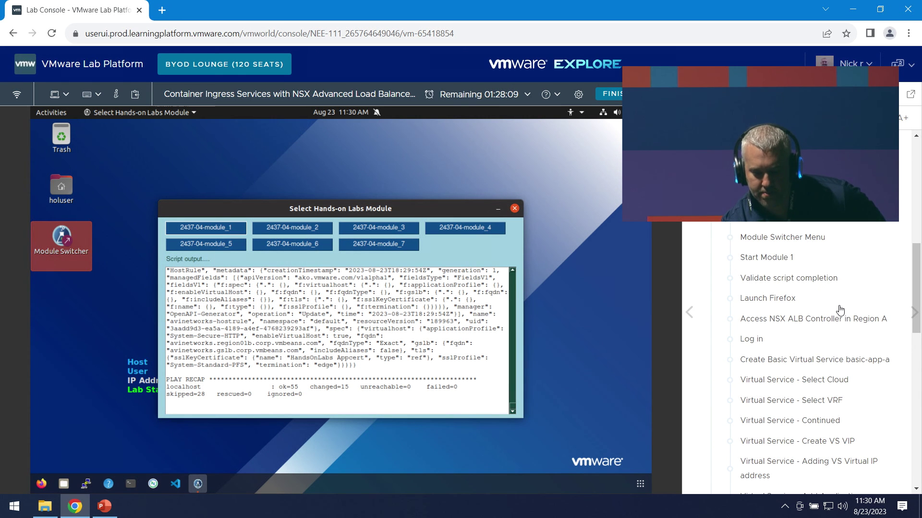
pyautogui.scroll(-1, 840, 310)
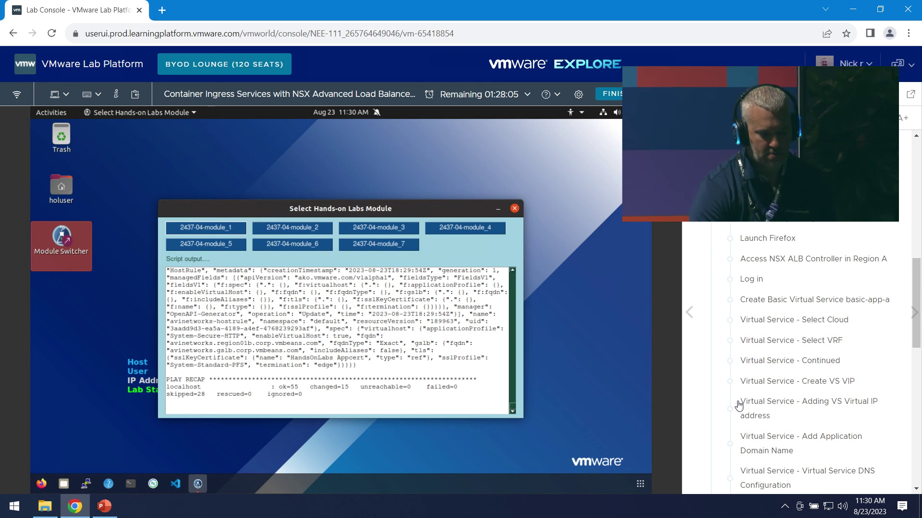
pyautogui.click(41, 484)
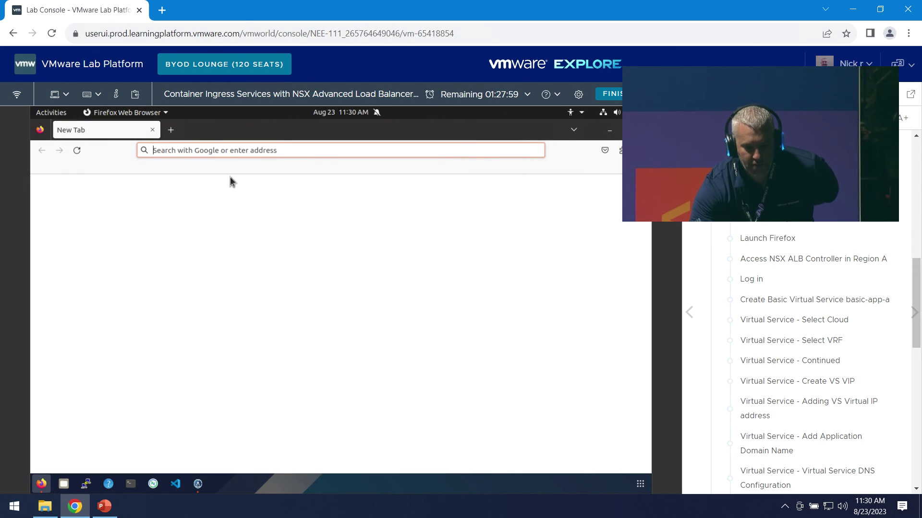
# - Open NSX ALB Controller - Region A from the Region A bookmarks and log in
pyautogui.click(108, 167)
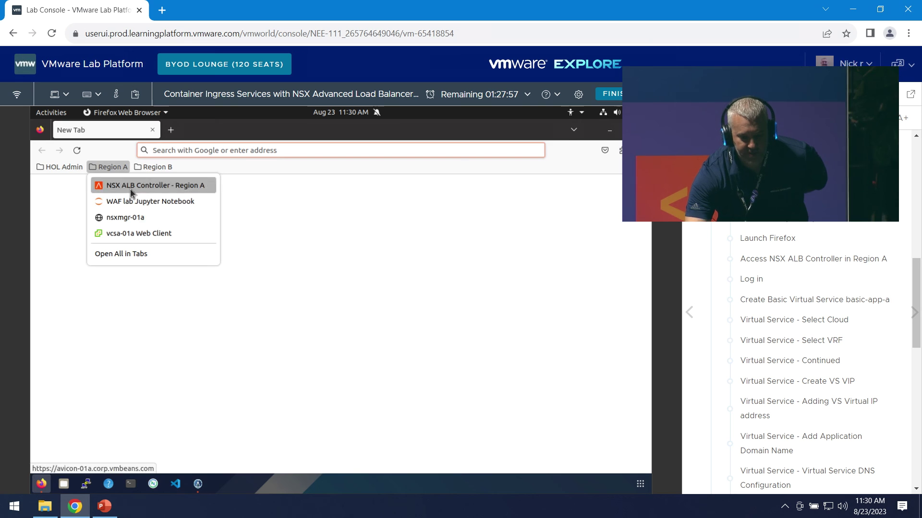
pyautogui.click(131, 188)
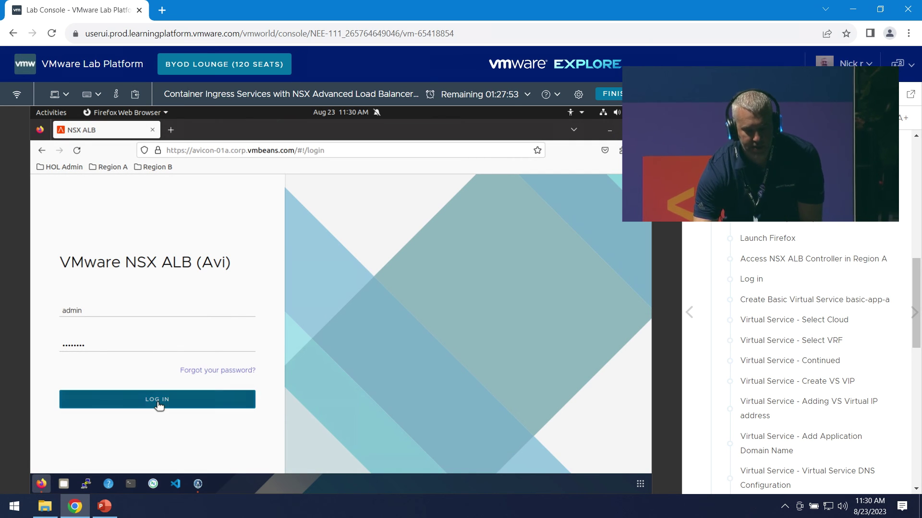
pyautogui.click(158, 400)
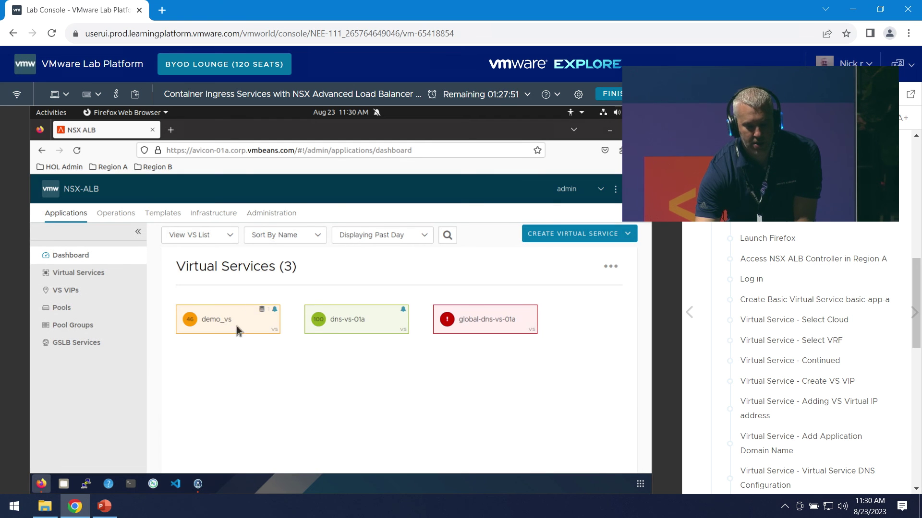
pyautogui.moveTo(446, 327)
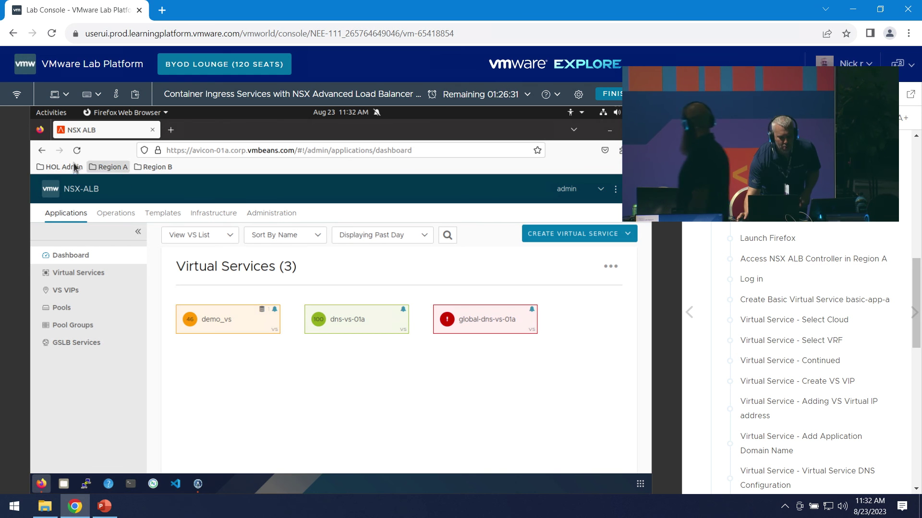
pyautogui.click(109, 166)
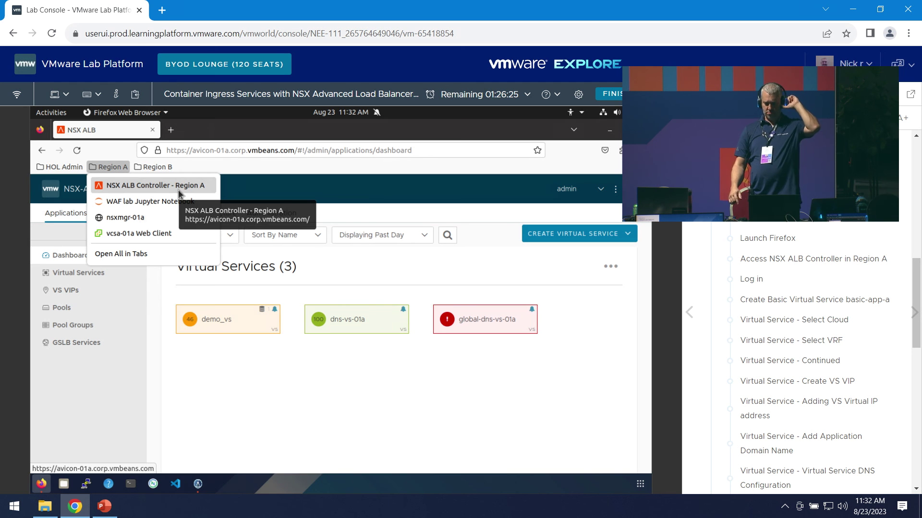
pyautogui.click(364, 391)
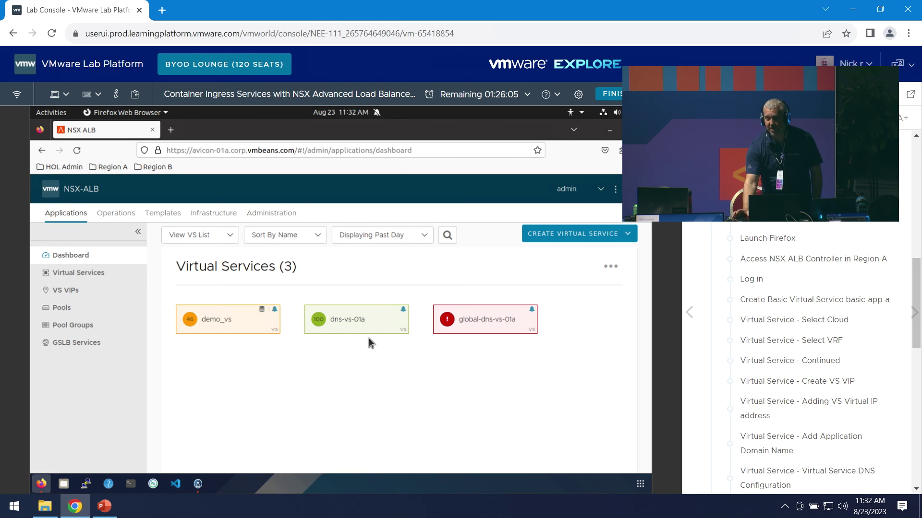
# - Switch the dashboard to VS Tree view and expand demo_vs to its pool and two servers
pyautogui.click(99, 272)
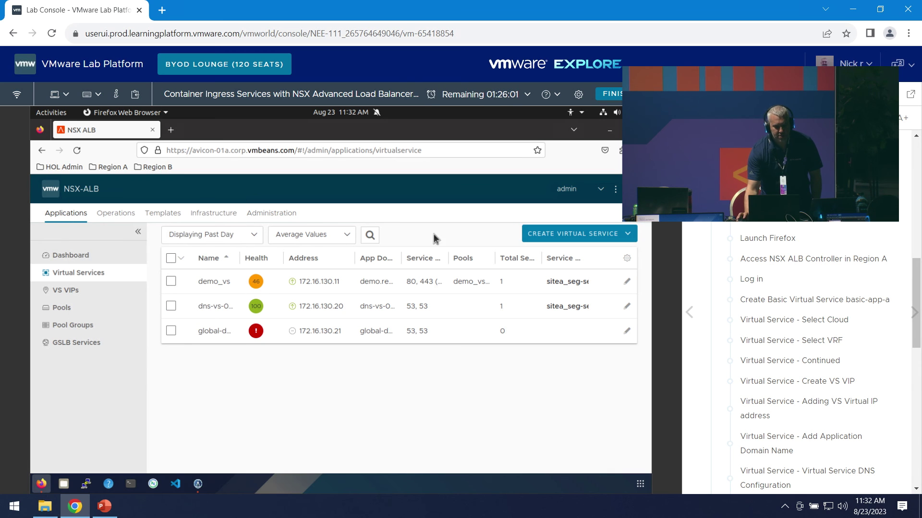
pyautogui.click(64, 255)
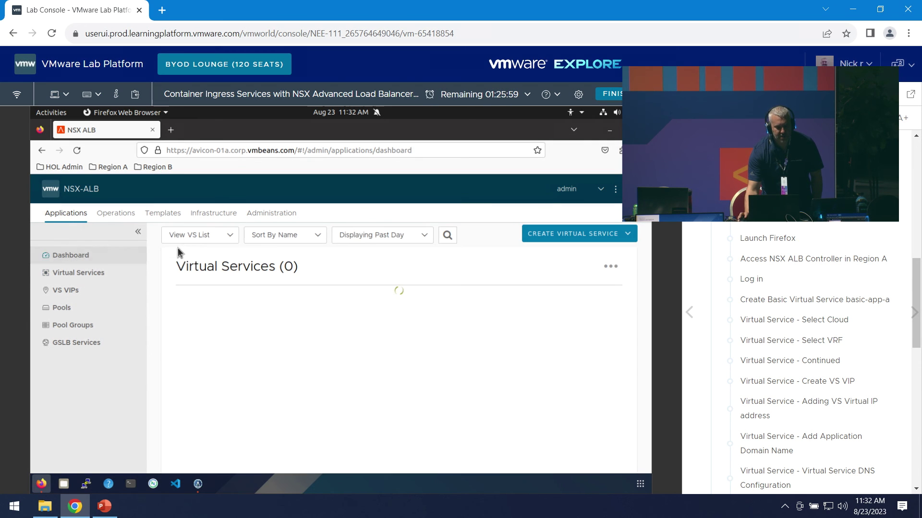
pyautogui.click(188, 234)
pyautogui.click(182, 263)
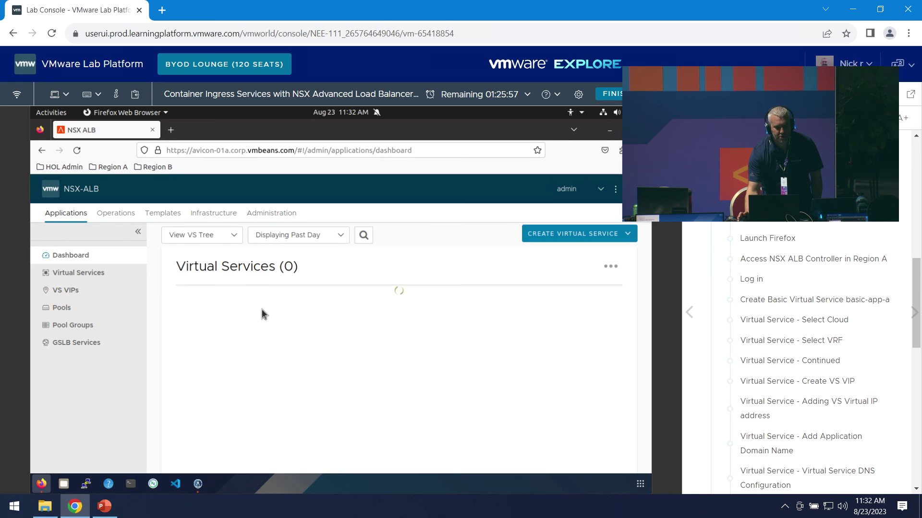
pyautogui.click(619, 303)
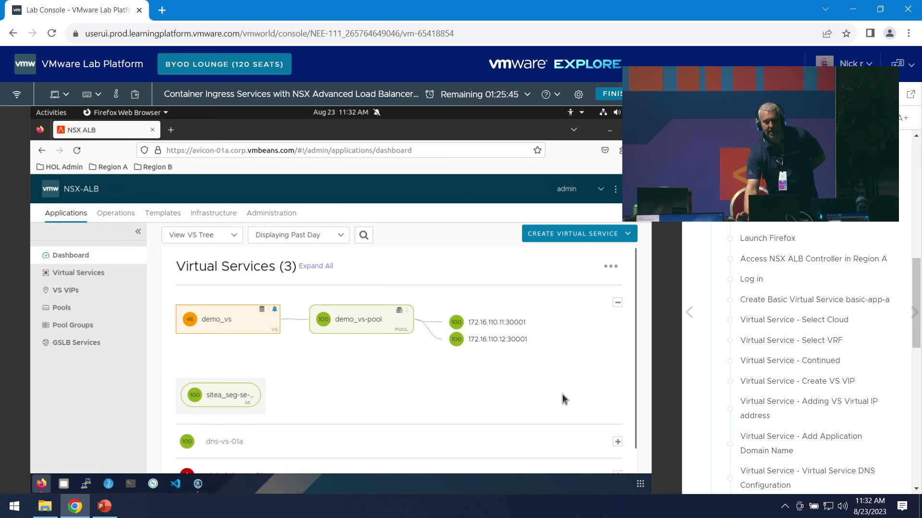
# - Open the demo_vs analytics page and bring up its Edit Virtual Service settings
pyautogui.click(223, 324)
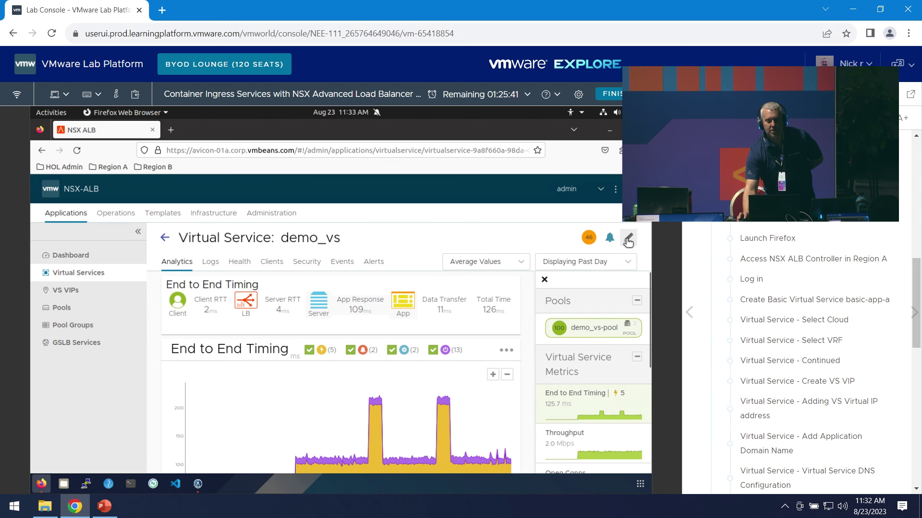
pyautogui.click(627, 238)
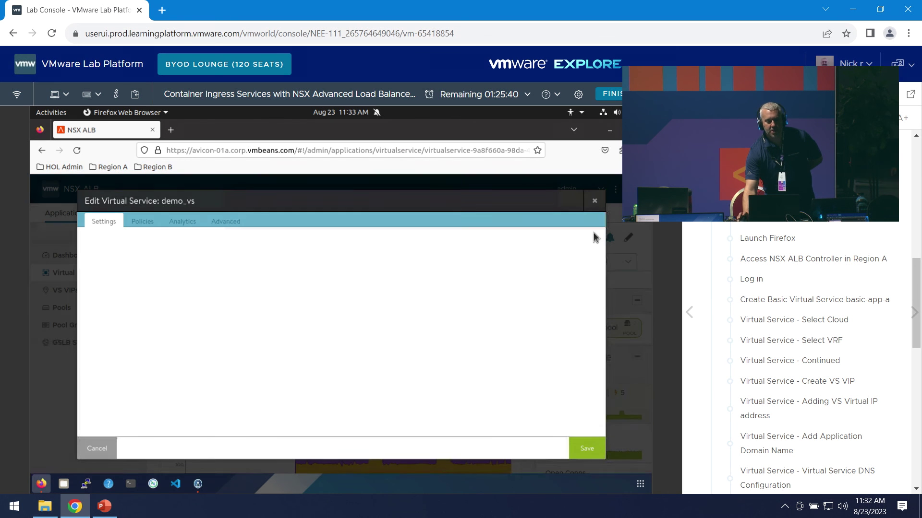
pyautogui.click(595, 202)
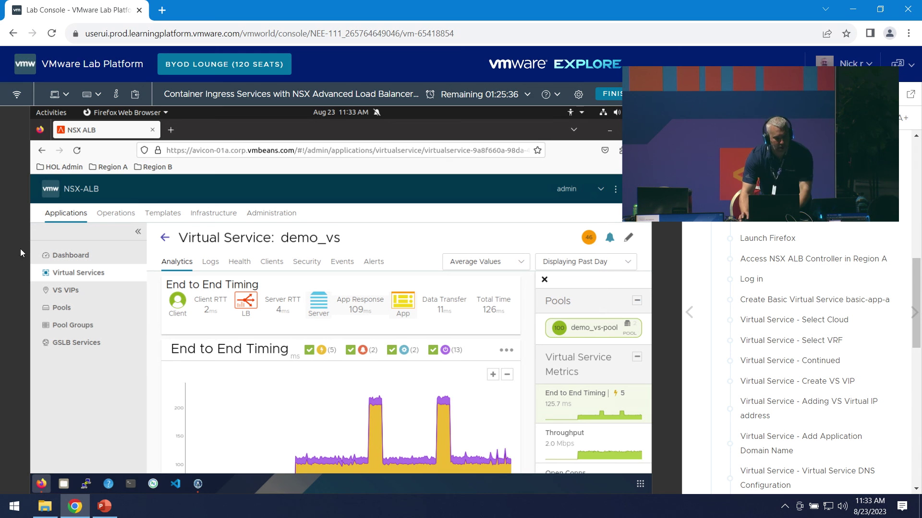
pyautogui.click(628, 238)
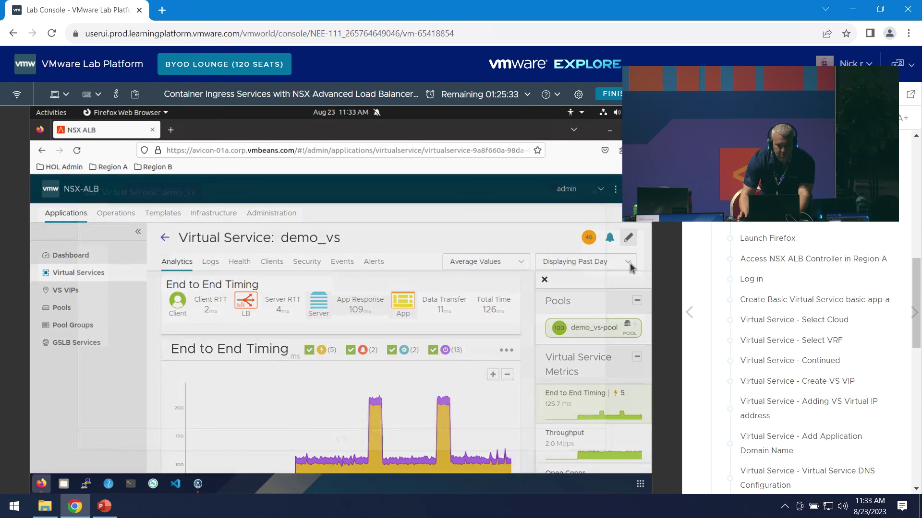
# - Page through the manual's Create Basic Virtual Service lesson and return to its intro page
pyautogui.click(806, 300)
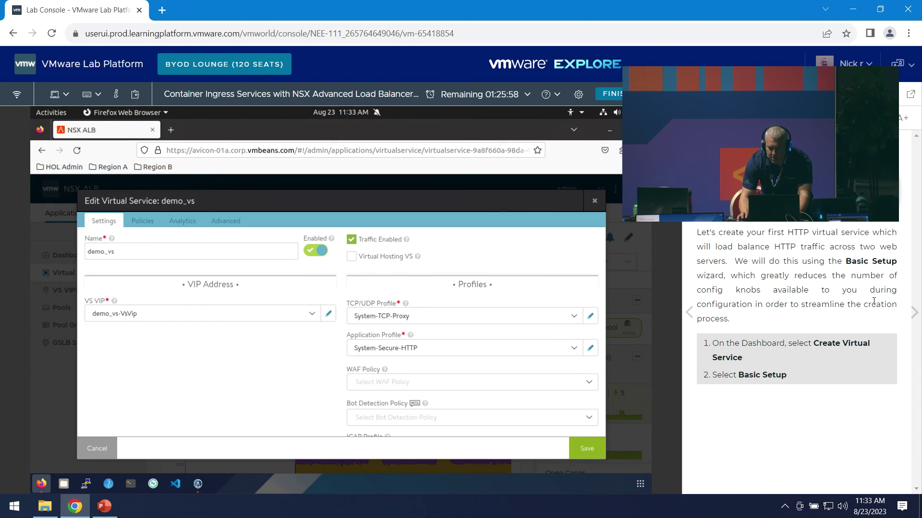
pyautogui.click(914, 313)
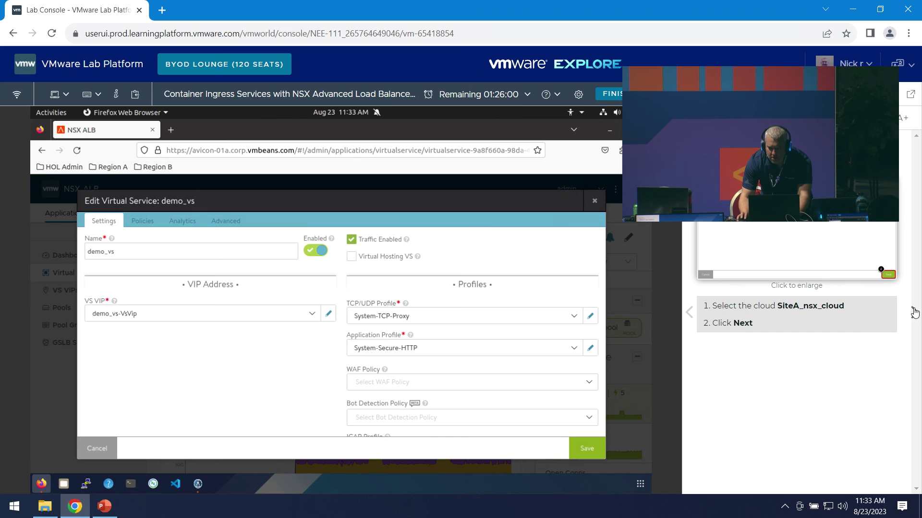
pyautogui.click(914, 313)
pyautogui.click(914, 313)
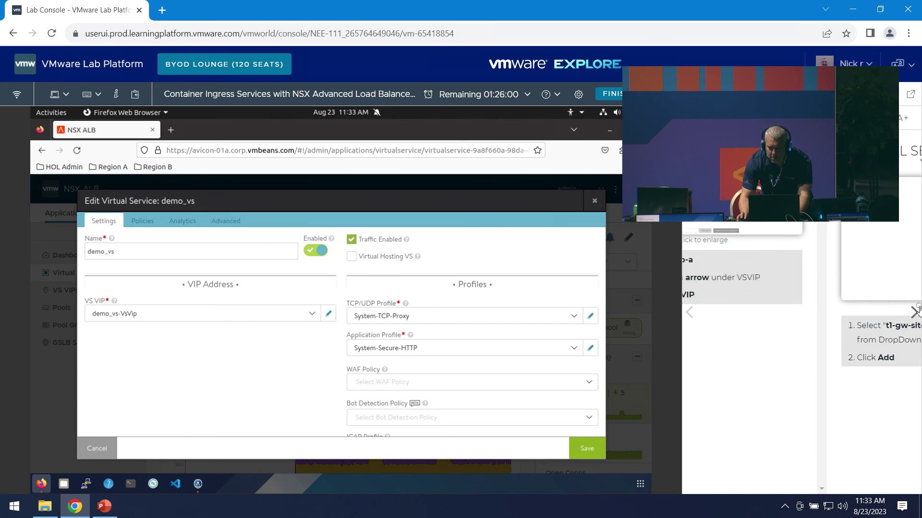
pyautogui.click(913, 313)
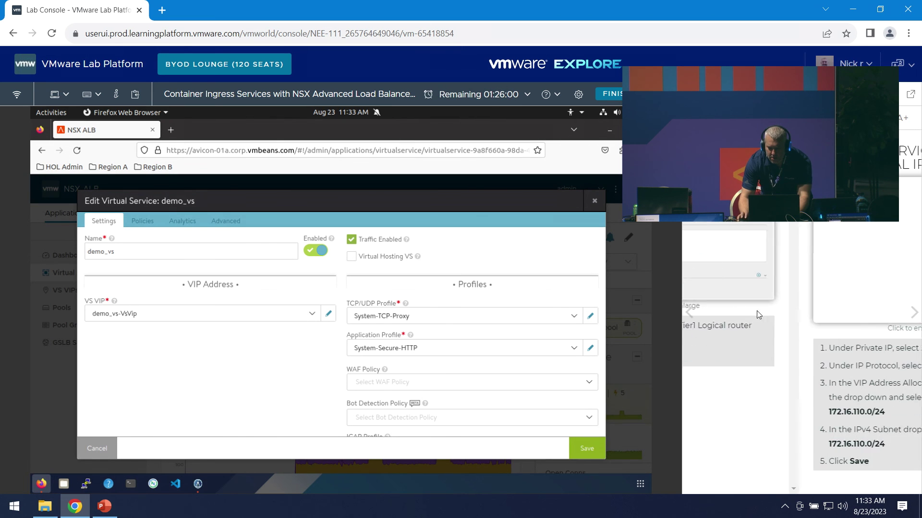
pyautogui.click(690, 313)
pyautogui.click(689, 313)
pyautogui.click(689, 313)
pyautogui.click(690, 313)
pyautogui.click(690, 313)
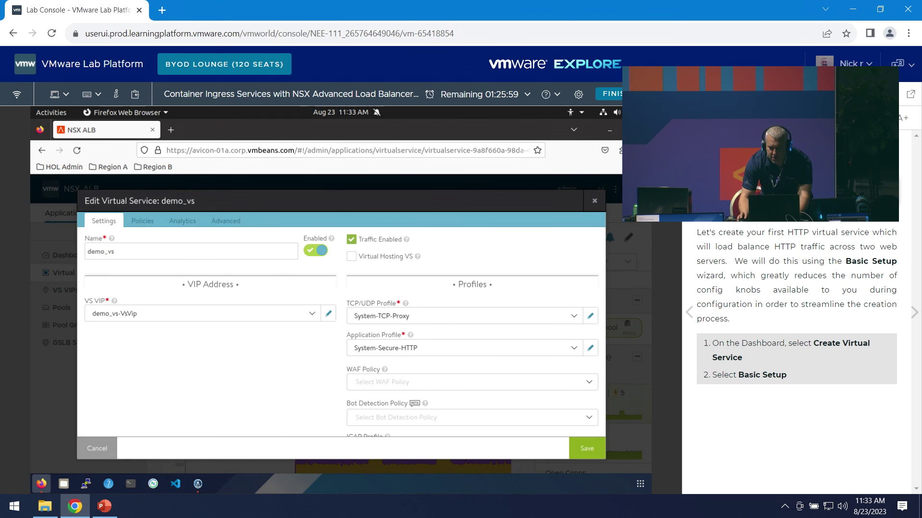
# - Close the demo_vs settings without changes, reopen them, and close again
pyautogui.click(594, 201)
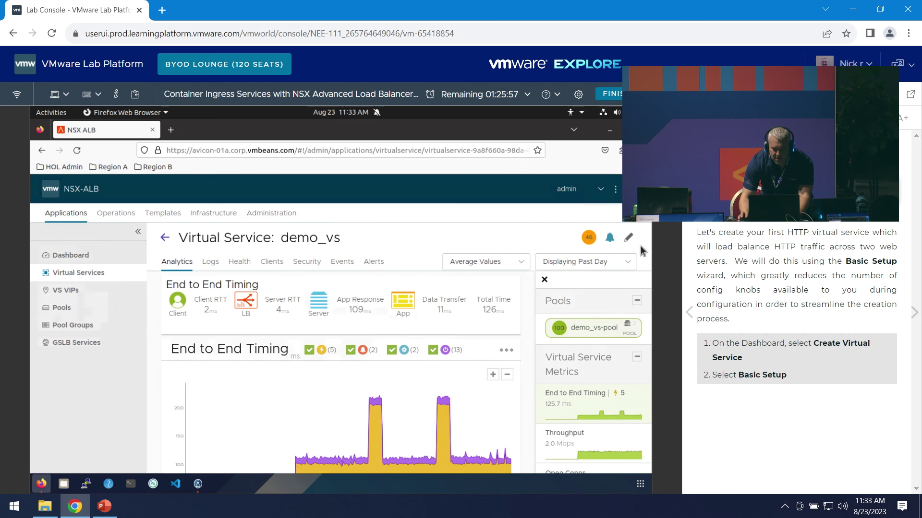
pyautogui.click(629, 237)
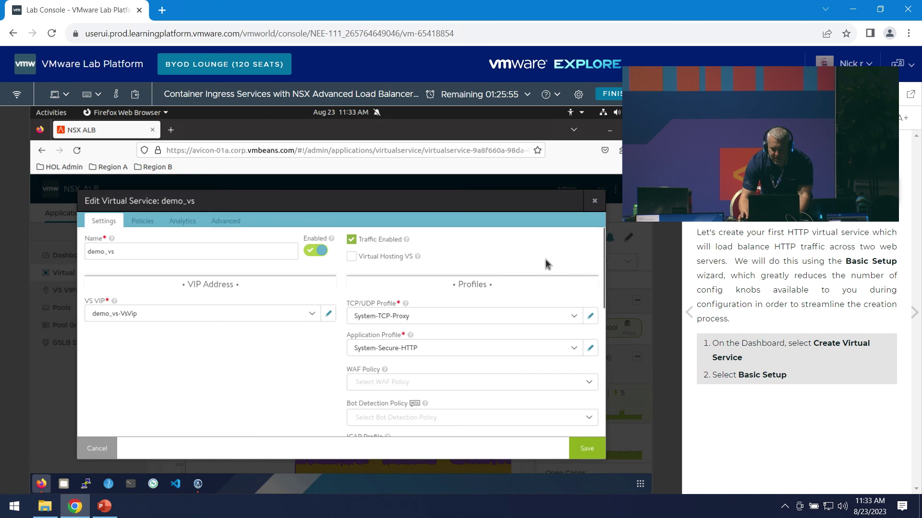
pyautogui.click(595, 201)
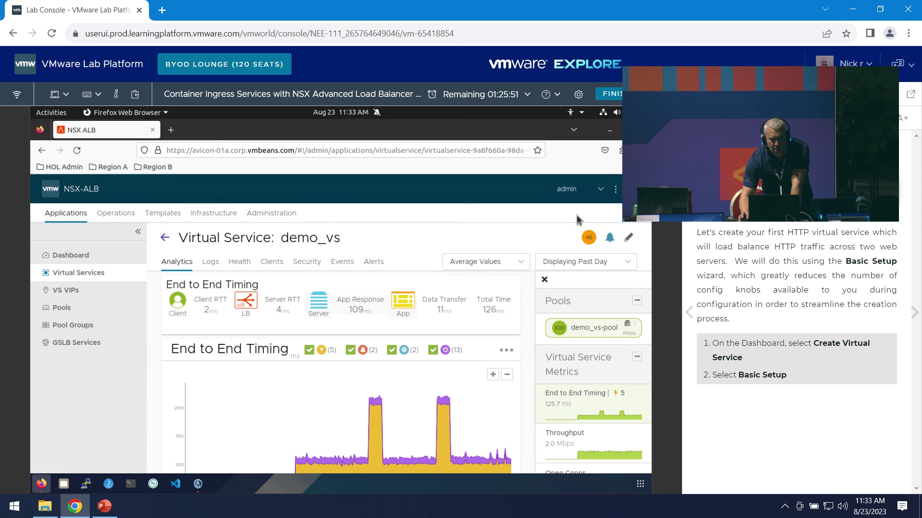
# - From the Virtual Services list, start a new virtual service with Basic Setup
pyautogui.click(82, 273)
pyautogui.click(627, 235)
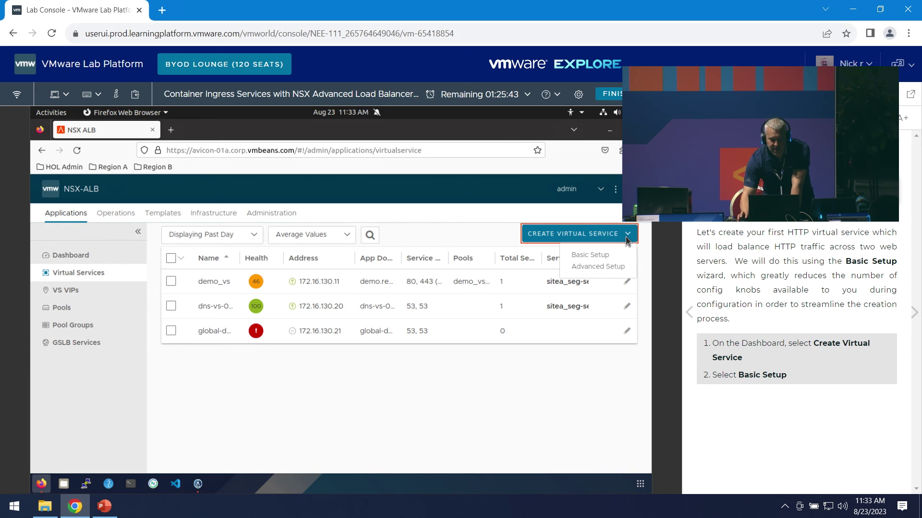
pyautogui.click(601, 257)
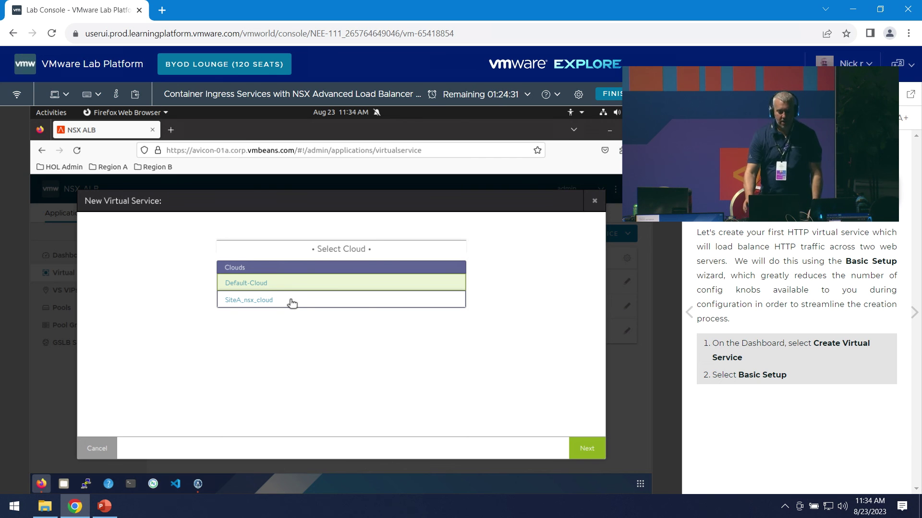
# - Place the new virtual service in SiteA_nsx_cloud with the t1-gw-sitea VRF context
pyautogui.click(281, 303)
pyautogui.click(585, 447)
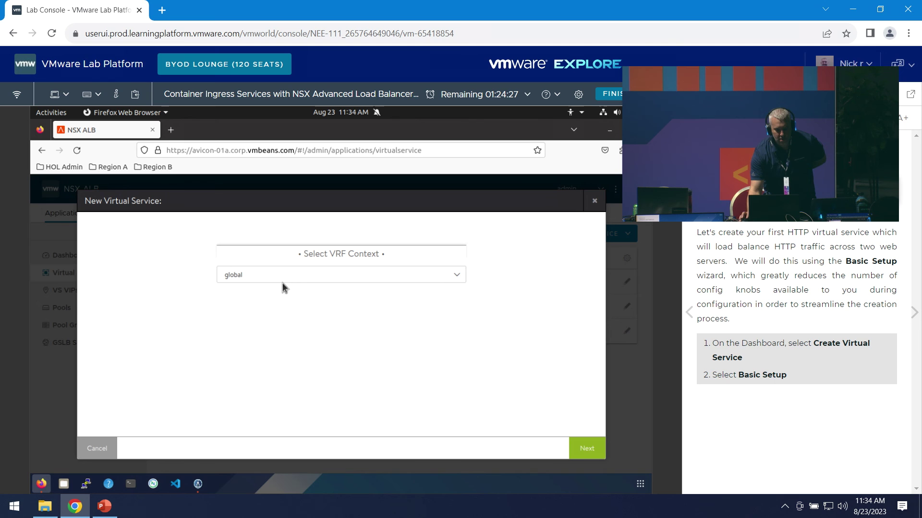
pyautogui.click(290, 281)
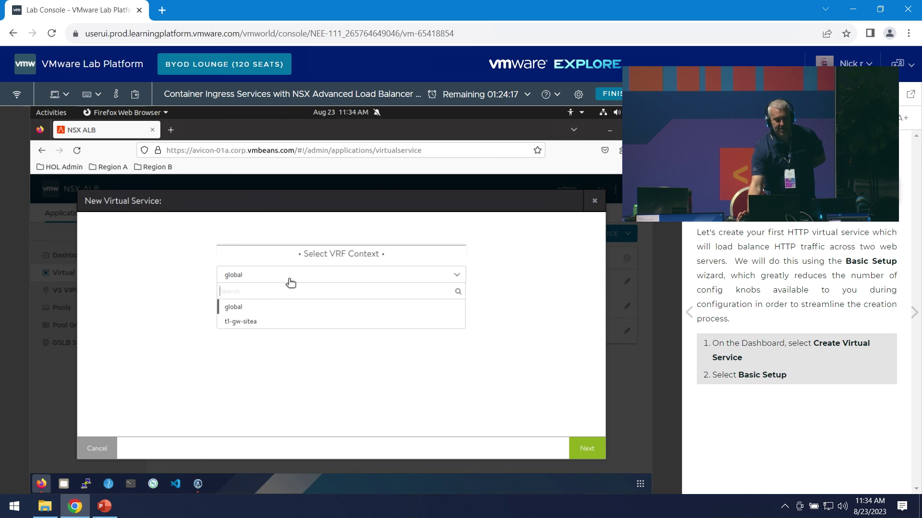
pyautogui.click(278, 324)
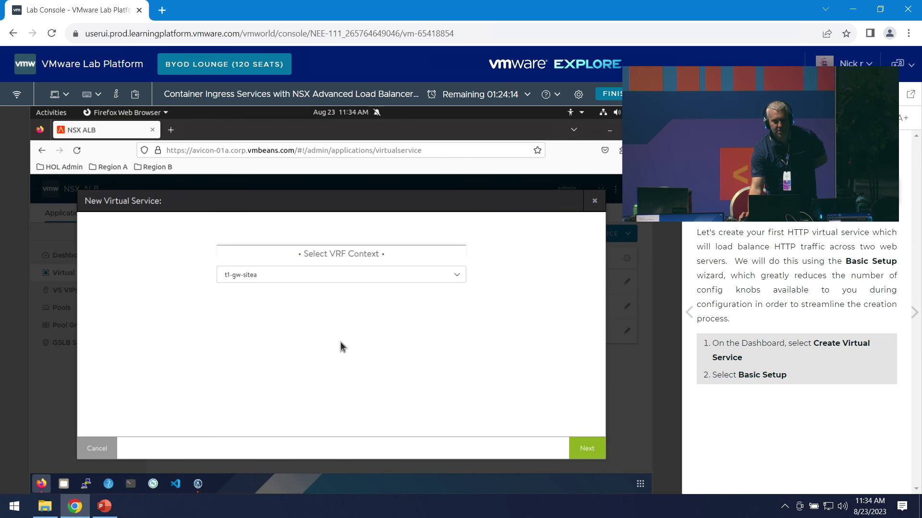
pyautogui.click(588, 449)
pyautogui.click(138, 234)
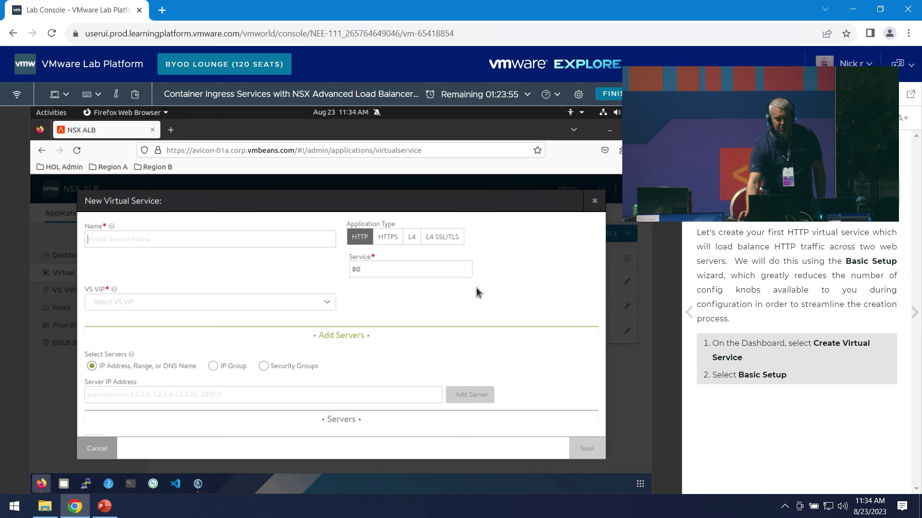
# - Name the new virtual service basic-app-a and list the available VS VIPs
pyautogui.click(170, 248)
pyautogui.write('ba')
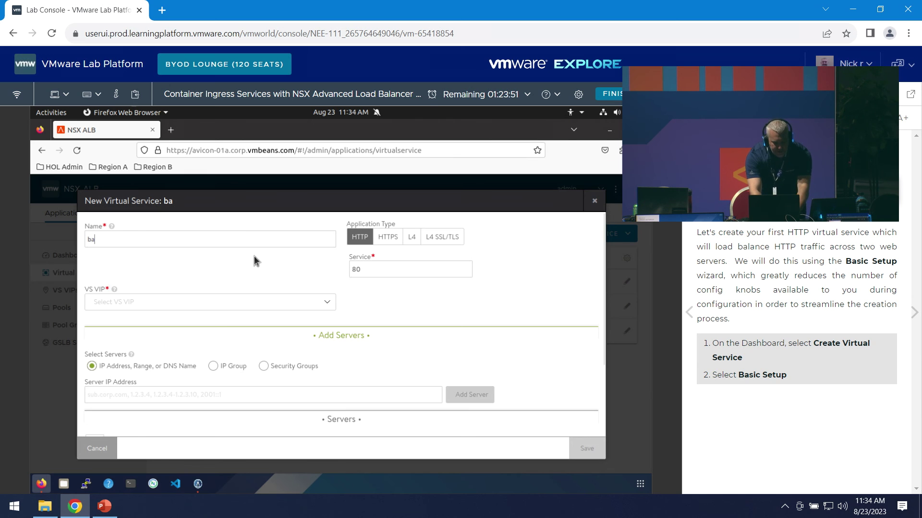
pyautogui.write('sic-app-a')
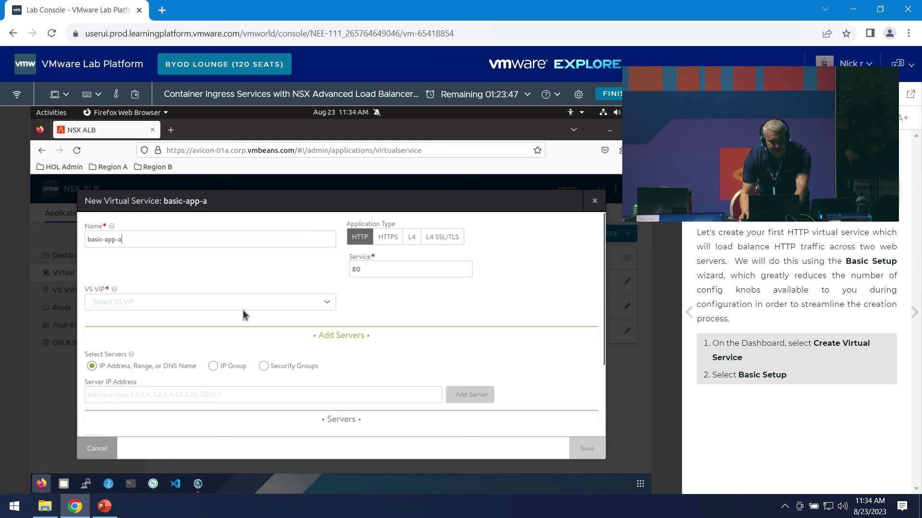
pyautogui.click(258, 307)
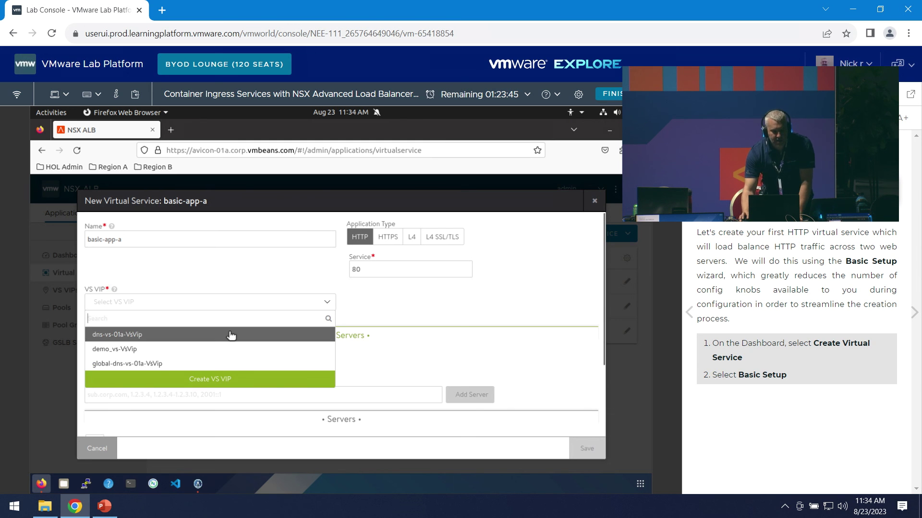
# - Create VS VIP basic-app-a-VsVip with Tier1 logical router t1-gw-sitea
pyautogui.click(228, 381)
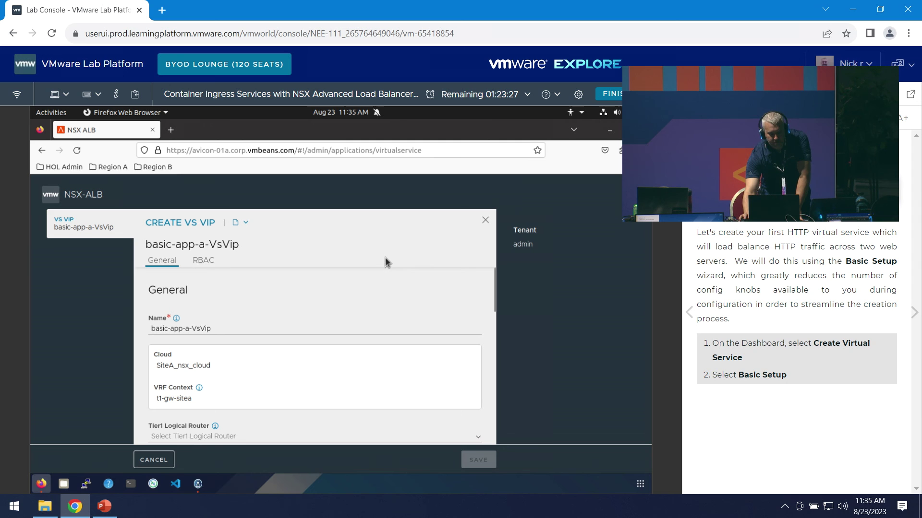
pyautogui.scroll(-2, 339, 296)
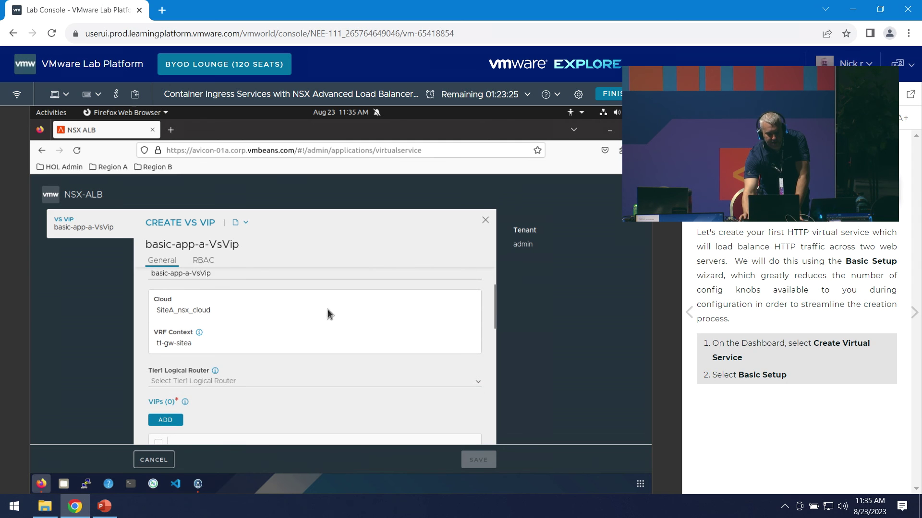
pyautogui.click(262, 384)
pyautogui.click(199, 417)
pyautogui.scroll(-3, 255, 407)
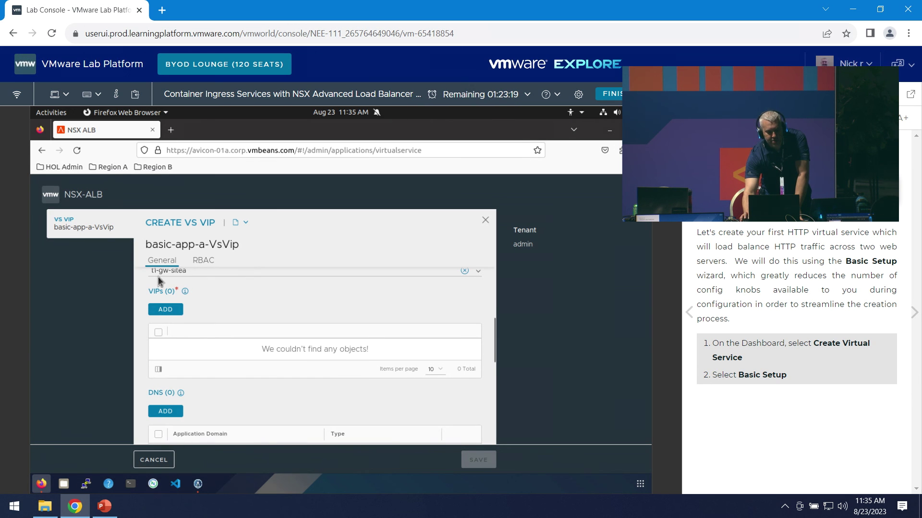
# - Add a VIP auto-allocated from network ls-vmnet-a - 172.16.110.0/24 with IPv4 subnet 172.16.110.0/24
pyautogui.click(165, 309)
pyautogui.scroll(-1, 310, 308)
pyautogui.scroll(1, 309, 308)
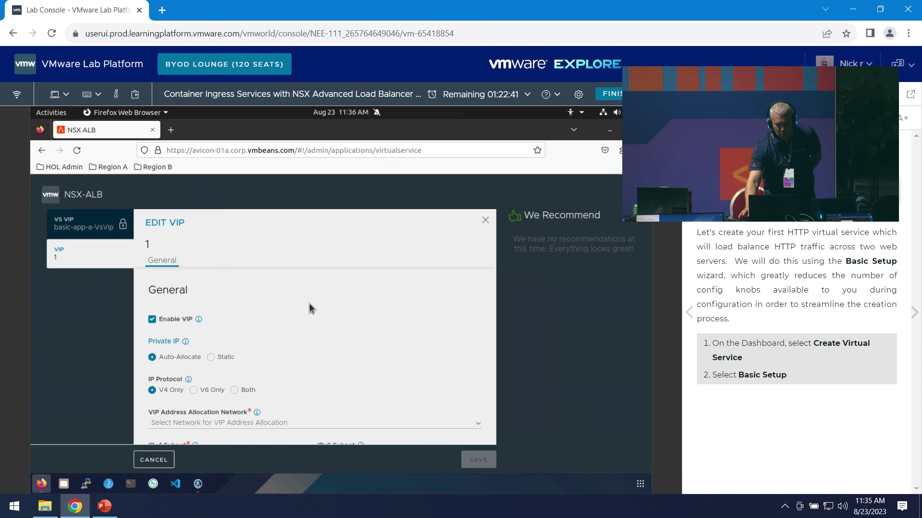
pyautogui.scroll(-1, 319, 312)
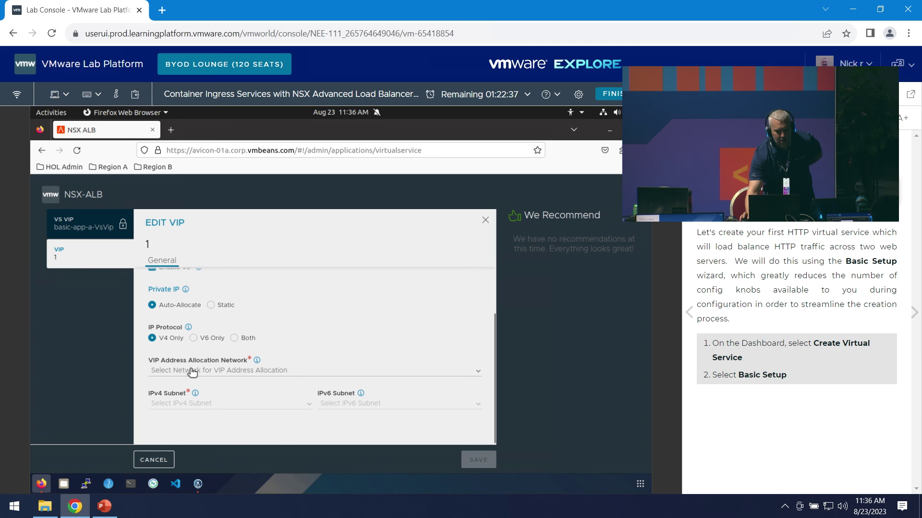
pyautogui.click(192, 372)
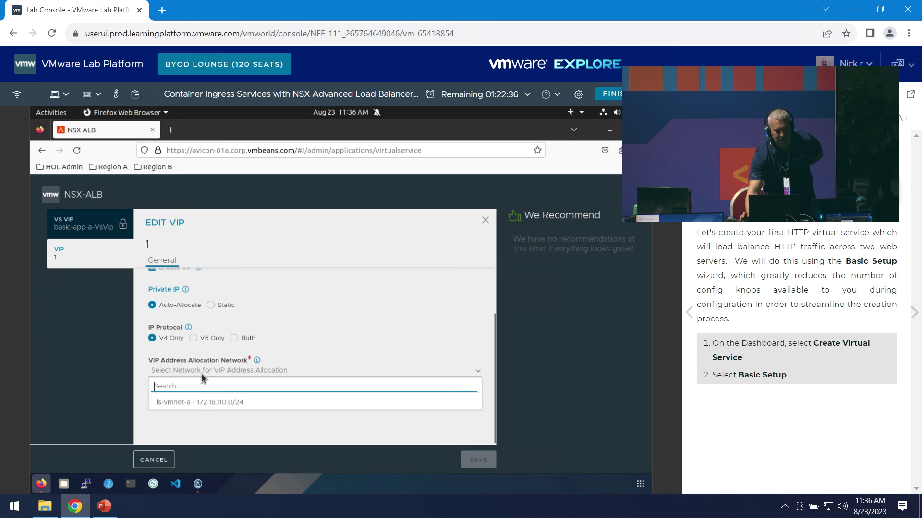
pyautogui.click(256, 404)
pyautogui.click(216, 409)
pyautogui.click(215, 420)
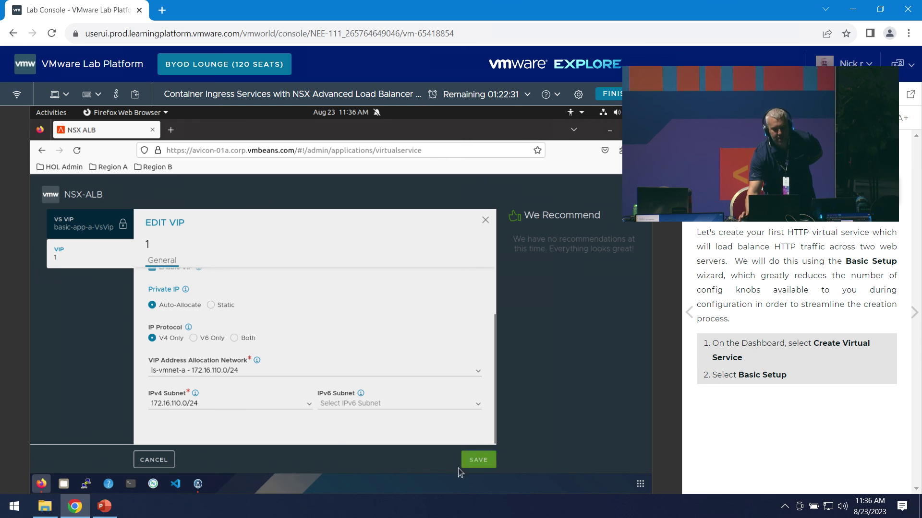
# - Save the new auto-allocated VIP
pyautogui.click(472, 462)
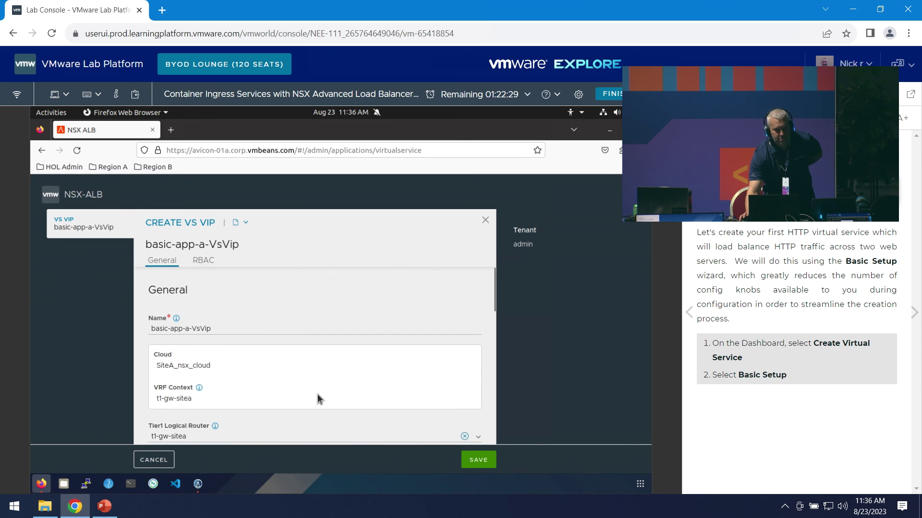
pyautogui.scroll(-5, 338, 393)
pyautogui.scroll(-3, 304, 396)
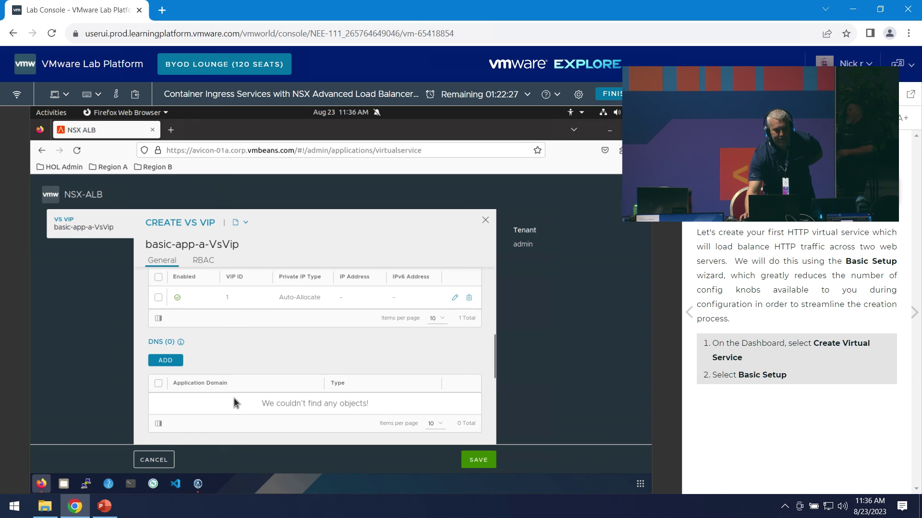
# - Add DNS record basic-app-a.region01a.corp.vmbeans.com and save VS VIP basic-app-a-VsVip
pyautogui.click(165, 305)
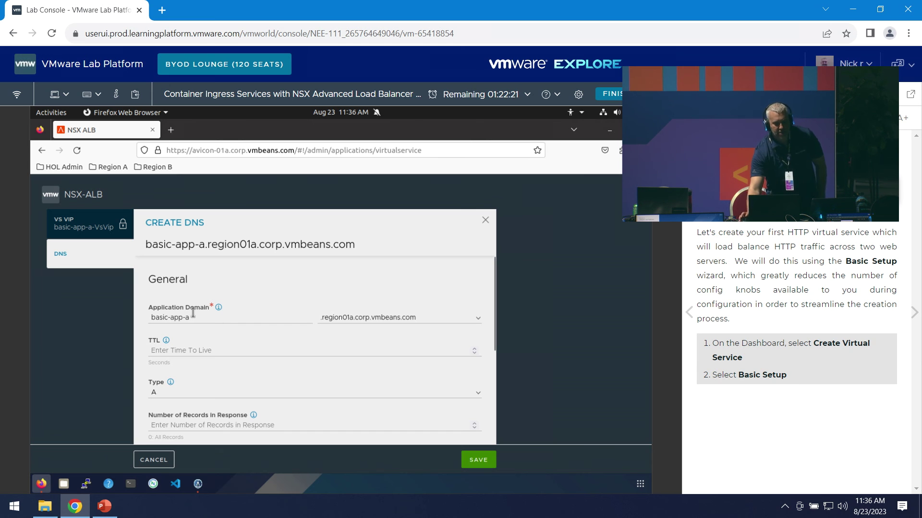
pyautogui.scroll(-3, 237, 374)
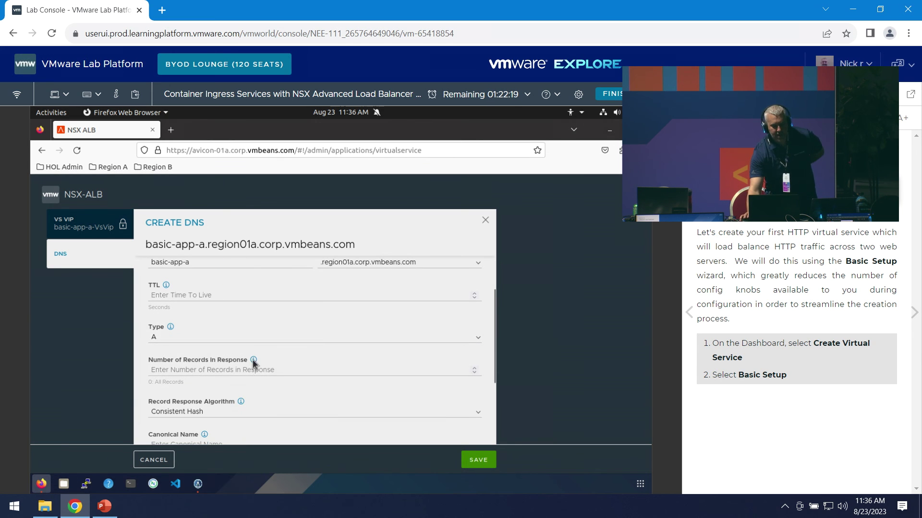
pyautogui.click(473, 460)
pyautogui.scroll(-5, 336, 403)
pyautogui.scroll(-5, 360, 413)
pyautogui.scroll(-5, 289, 431)
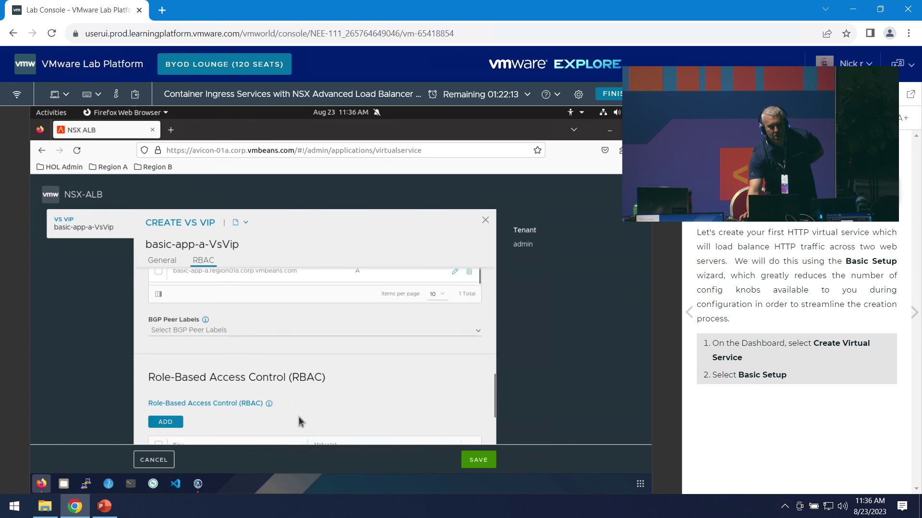
pyautogui.click(478, 460)
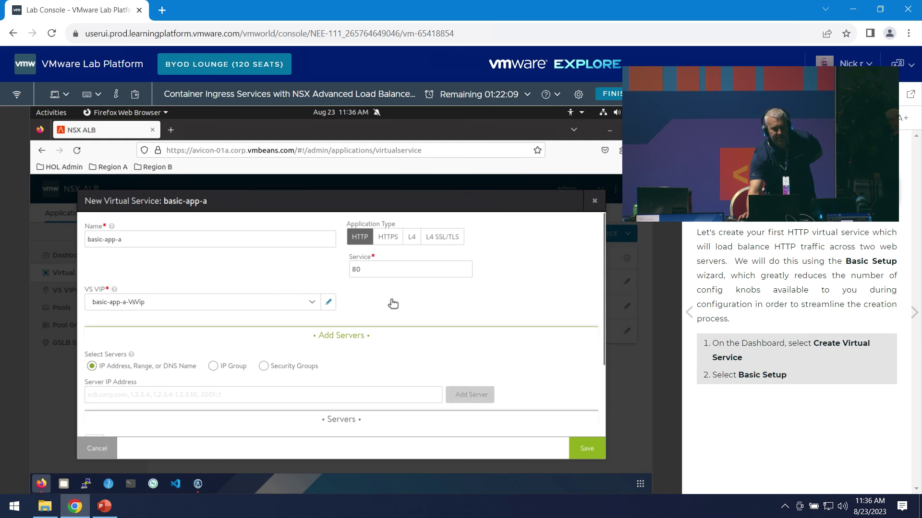
# - Add server 172.16.110.10 to the basic-app-a pool
pyautogui.scroll(-1, 432, 308)
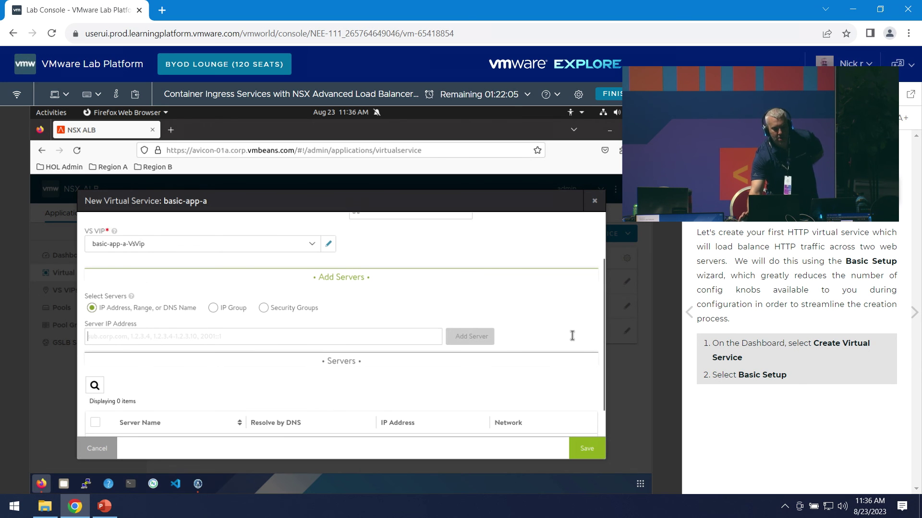
pyautogui.write('172.1')
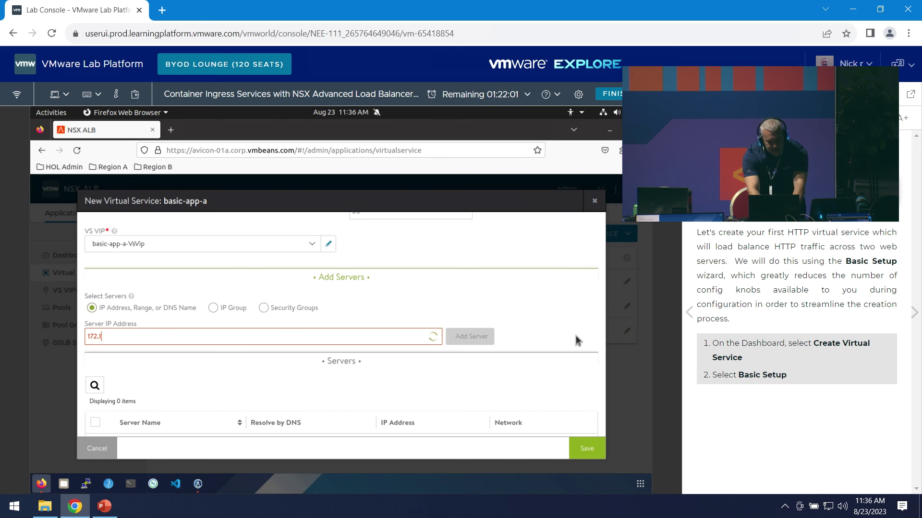
pyautogui.write('6.110.10')
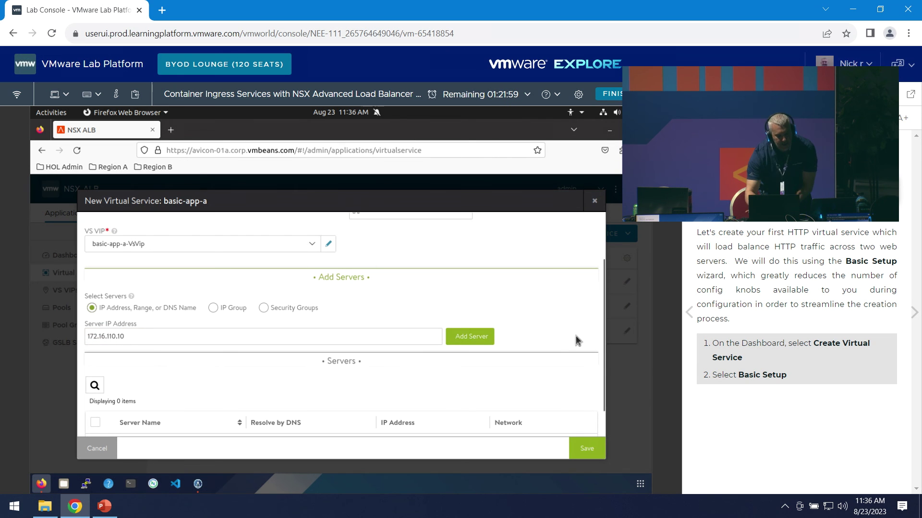
pyautogui.click(479, 337)
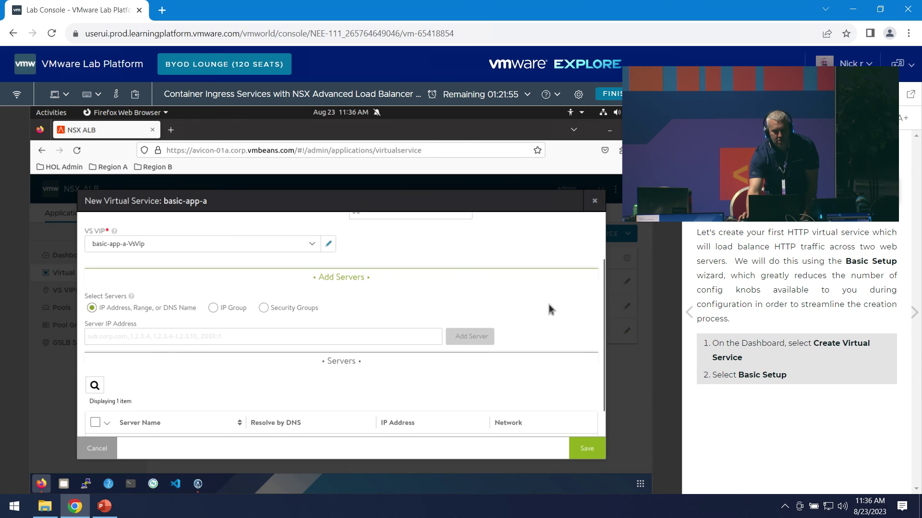
# - Review the settings and save the new basic-app-a virtual service
pyautogui.scroll(-2, 549, 304)
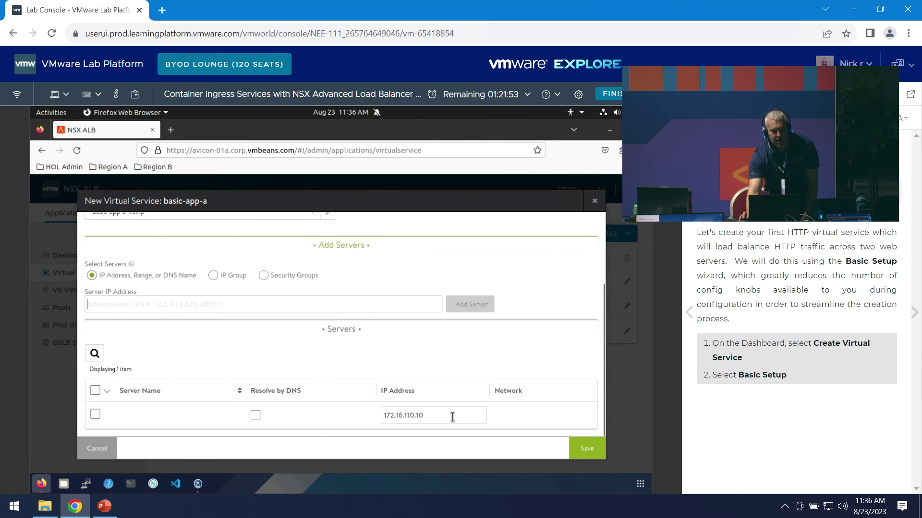
pyautogui.scroll(4, 475, 393)
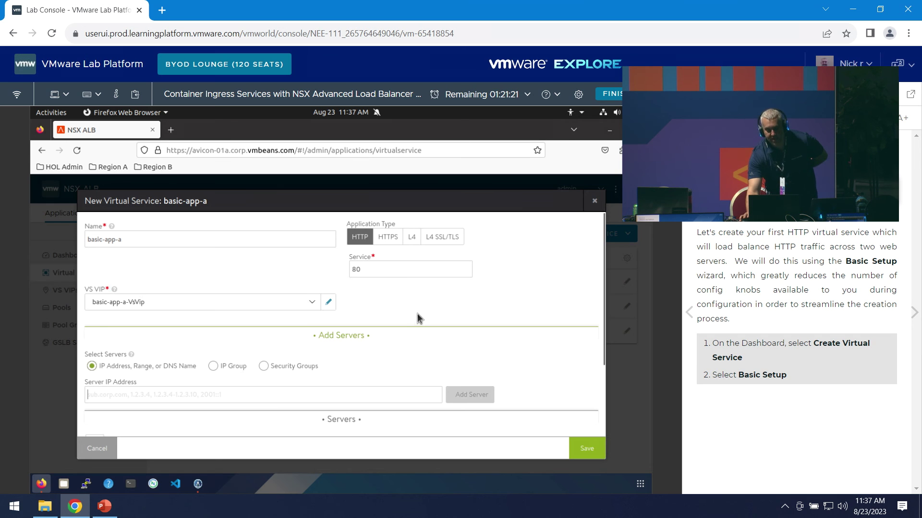
pyautogui.scroll(-2, 418, 320)
pyautogui.scroll(-1, 365, 326)
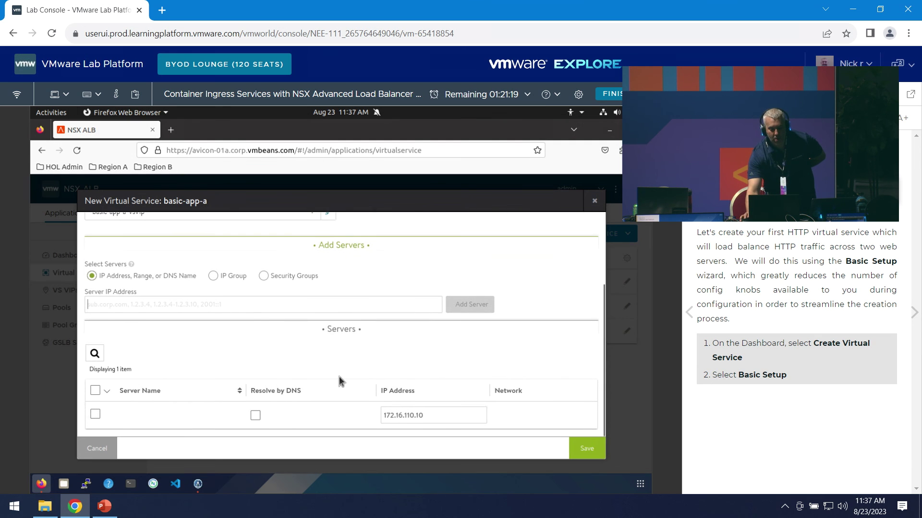
pyautogui.click(570, 448)
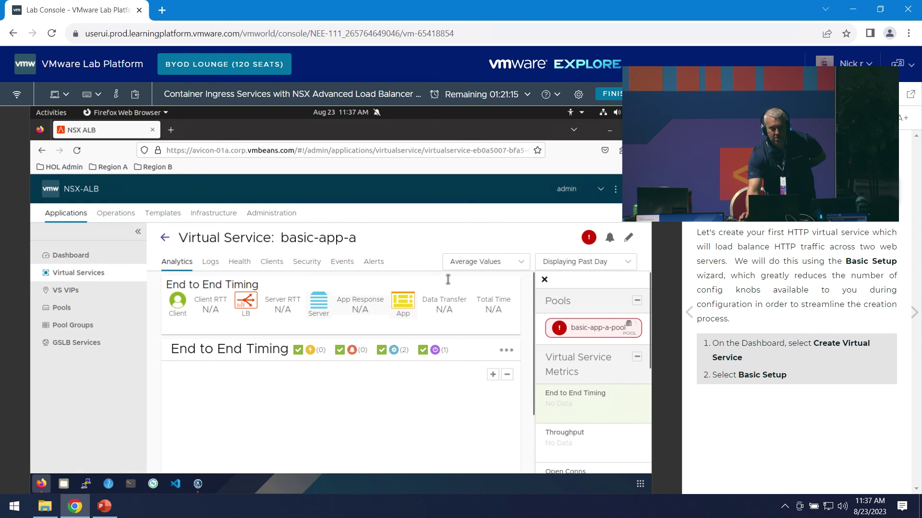
# - Confirm basic-app-a shows a health score of 100, then open a blank Firefox tab
pyautogui.moveTo(589, 238)
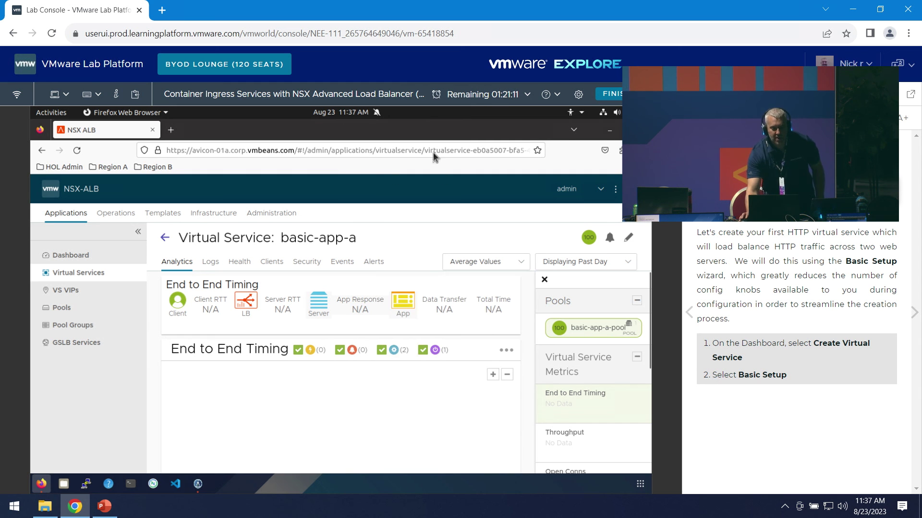
pyautogui.click(171, 129)
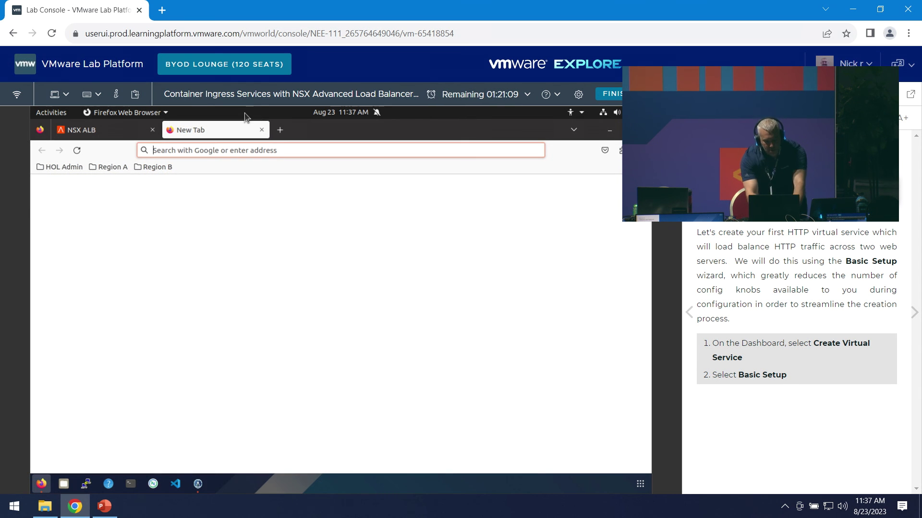
# - Load basic-app-a.region01a.corp.vmbeans.com in Firefox, then minimize the lab browser and presentation
pyautogui.write('basic')
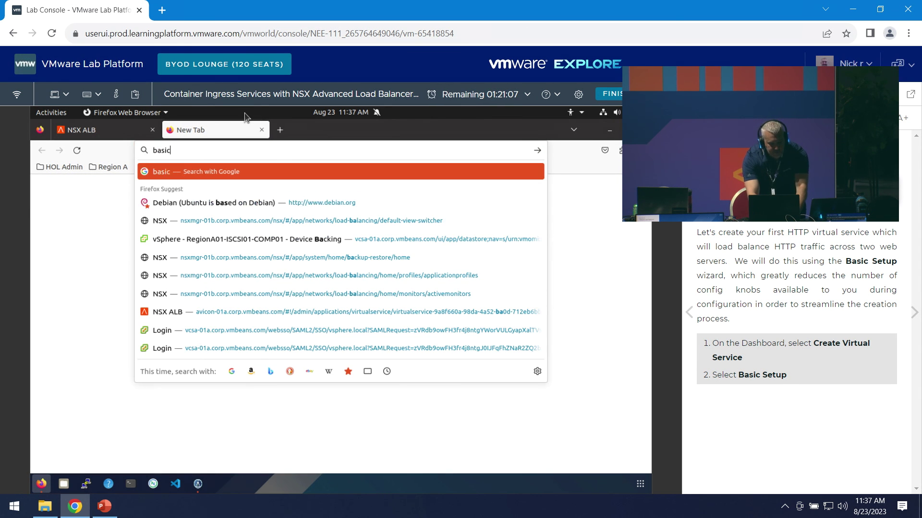
pyautogui.write('-app-a.')
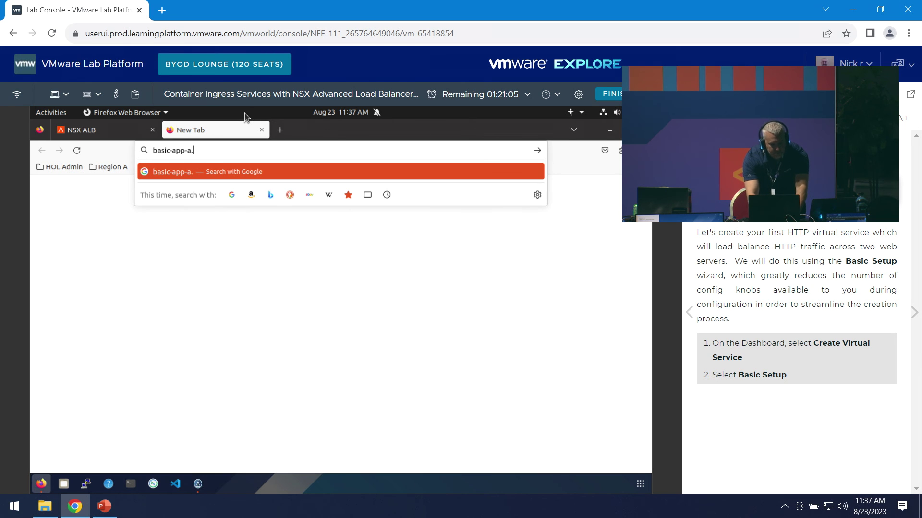
pyautogui.write('region01a')
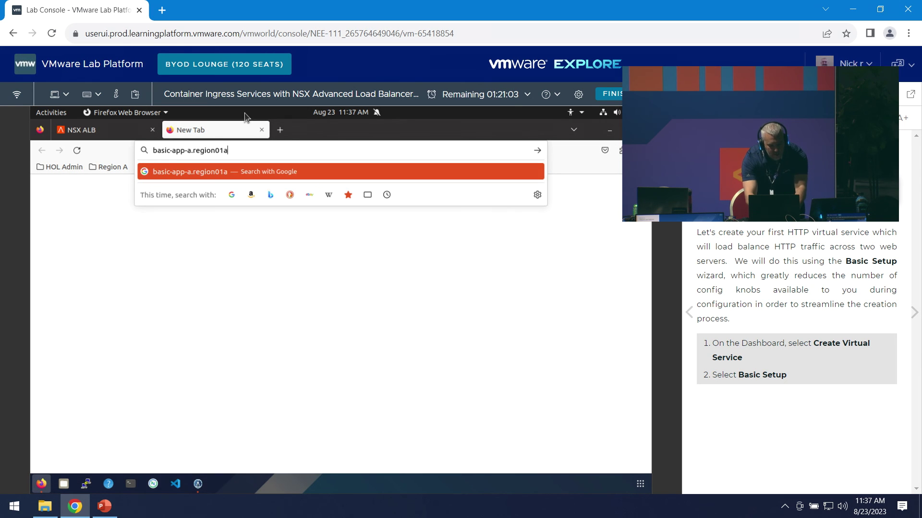
pyautogui.write('.corp.vmbea')
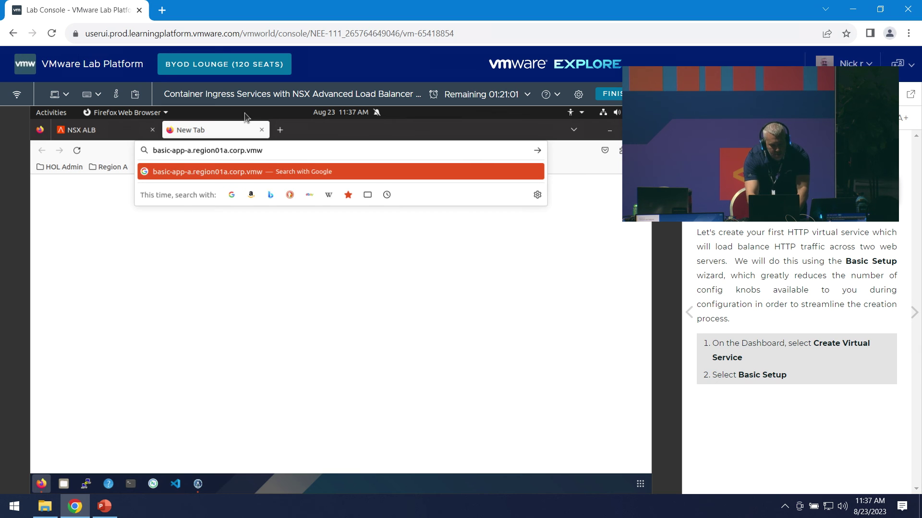
pyautogui.write('ns.com')
pyautogui.press('Return')
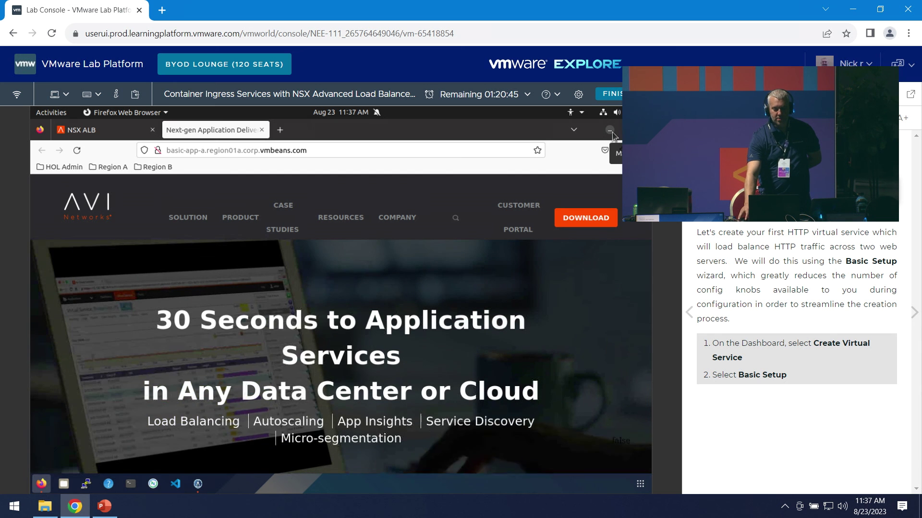
pyautogui.click(612, 133)
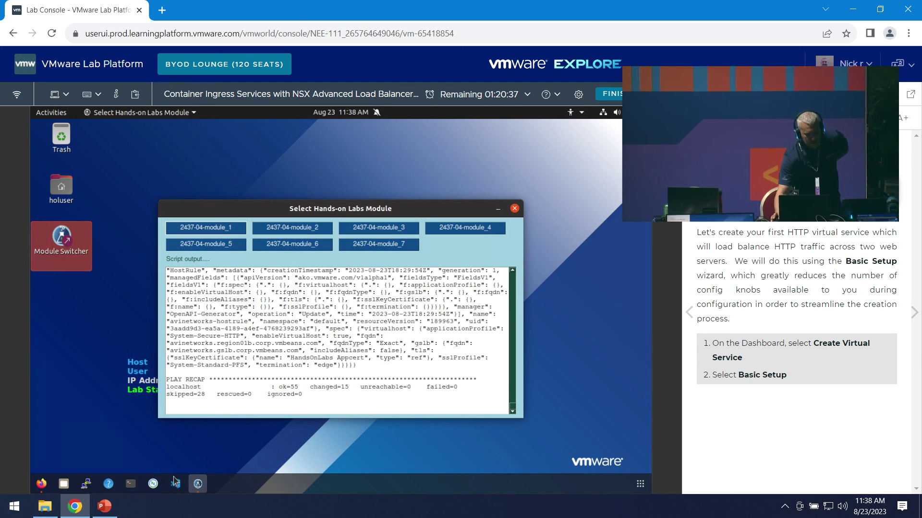
pyautogui.click(105, 506)
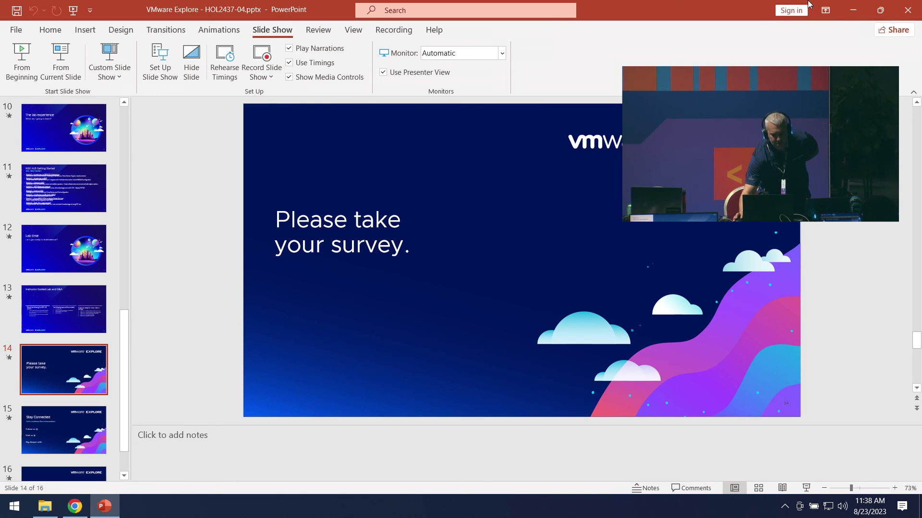
pyautogui.click(853, 10)
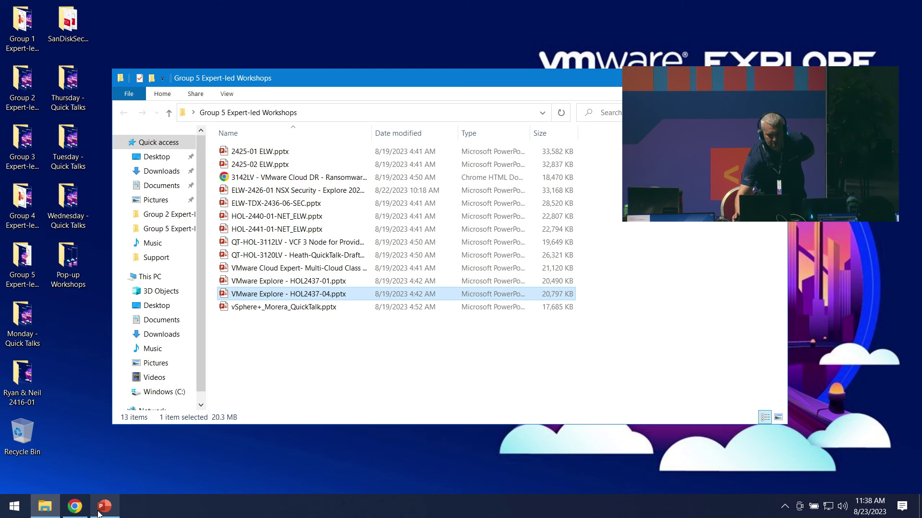
# - Bring the lab console and Firefox forward and return to the NSX ALB basic-app-a page
pyautogui.click(134, 470)
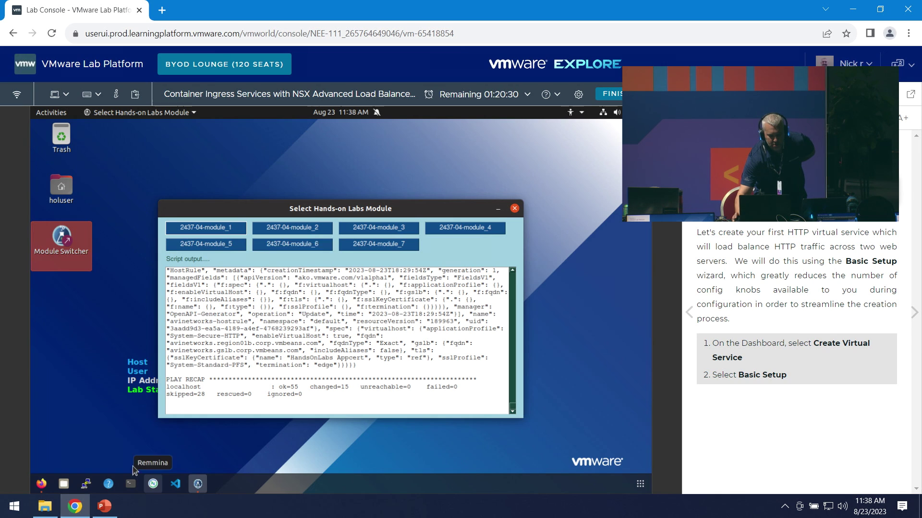
pyautogui.click(41, 483)
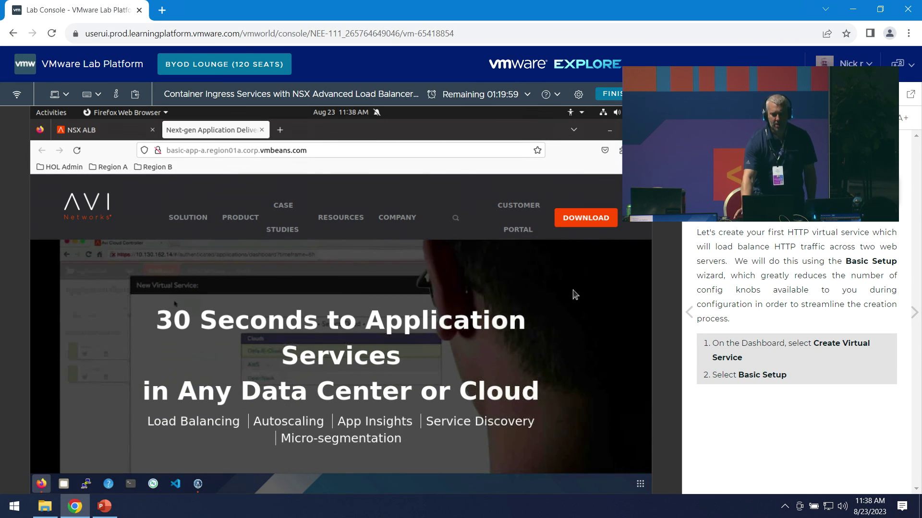
pyautogui.click(120, 132)
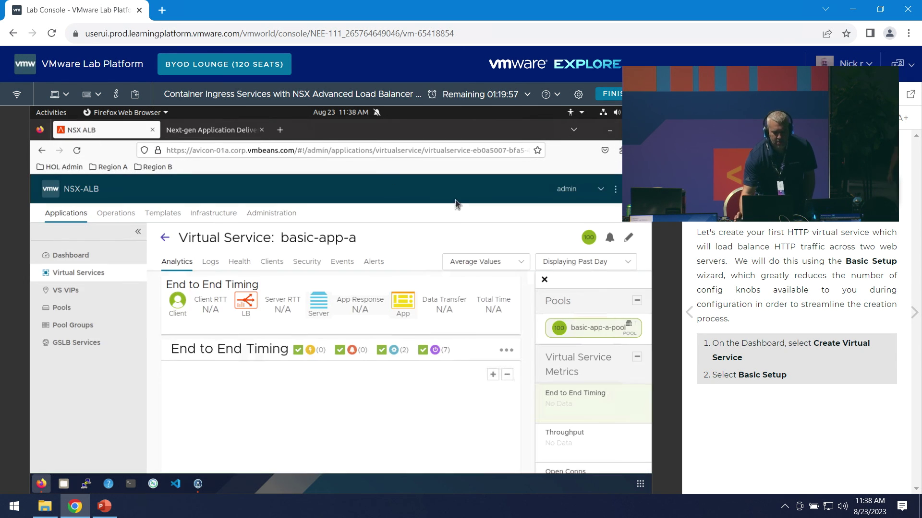
# - Open the basic-app-a editor showing VIP basic-app-a-VsVip with System-TCP-Proxy and System-HTTP
pyautogui.click(628, 240)
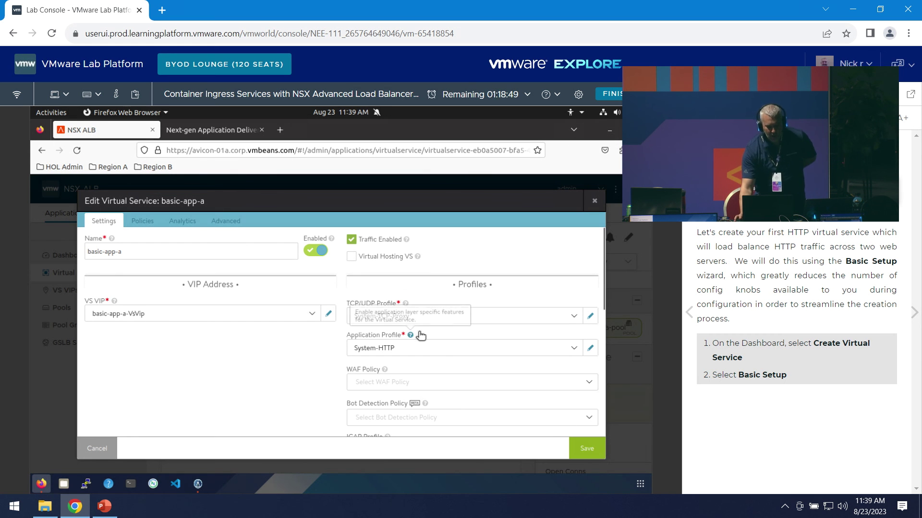
# - Review the TCP/UDP and application profile lists, keep System-TCP-Proxy and System-HTTP, and edit System-HTTP
pyautogui.scroll(-2, 406, 341)
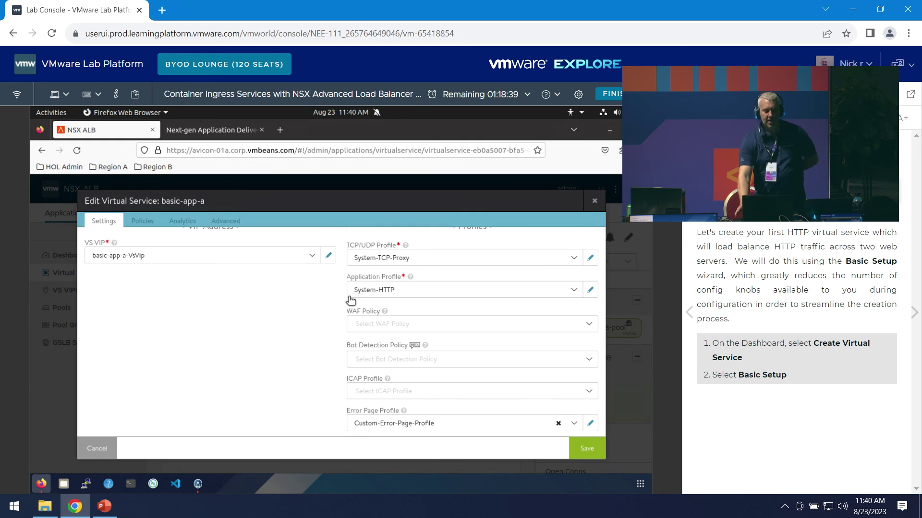
pyautogui.click(468, 263)
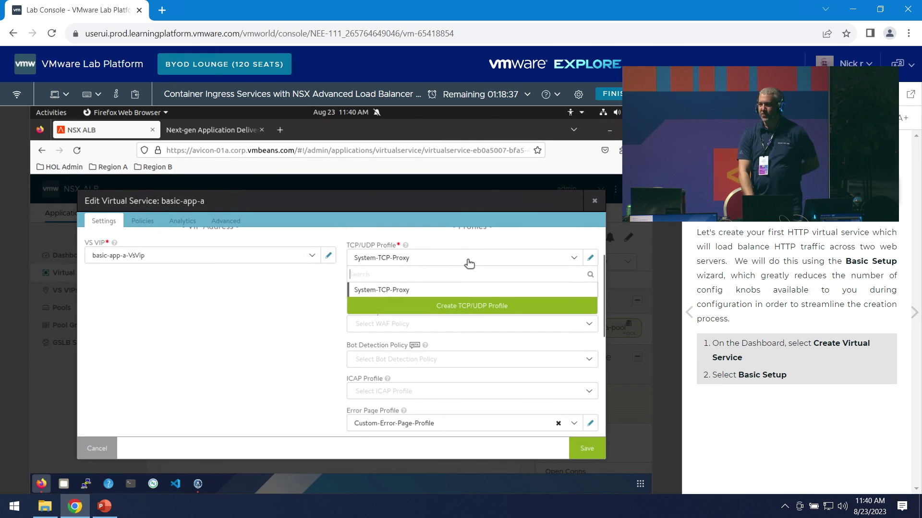
pyautogui.click(367, 290)
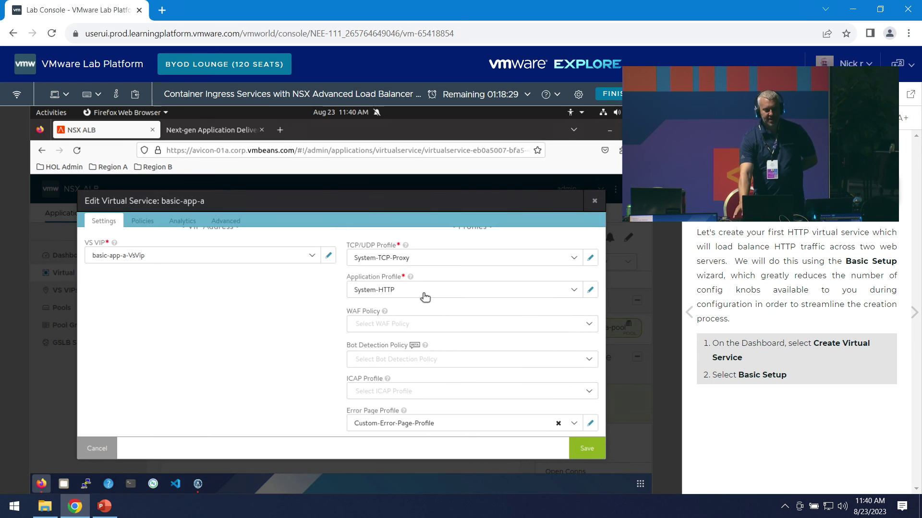
pyautogui.click(425, 297)
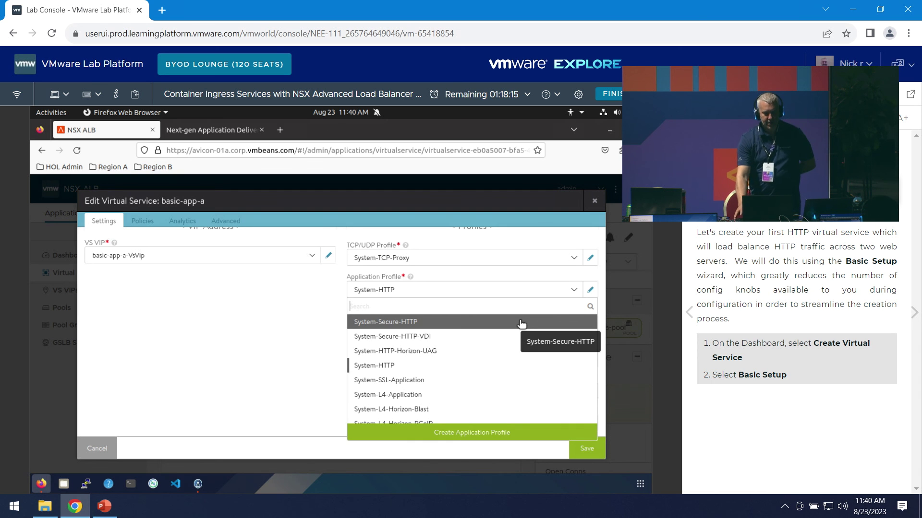
pyautogui.click(294, 315)
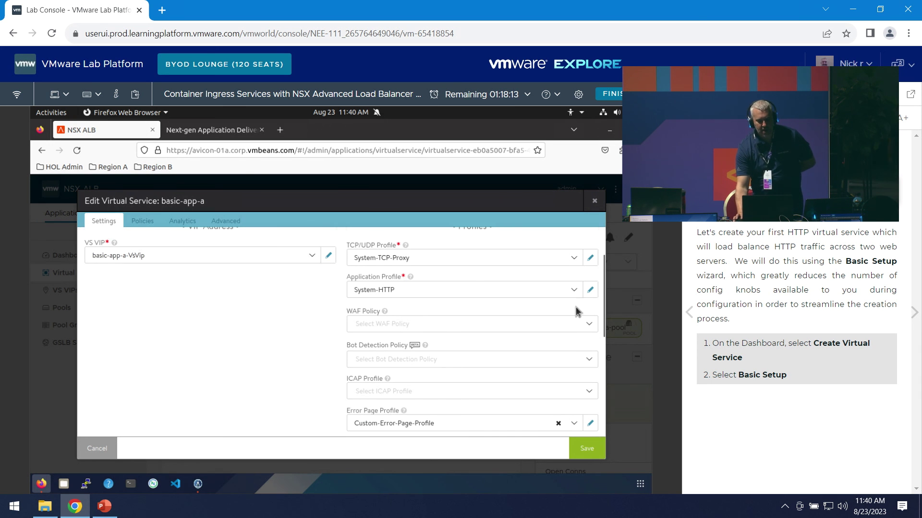
pyautogui.click(590, 290)
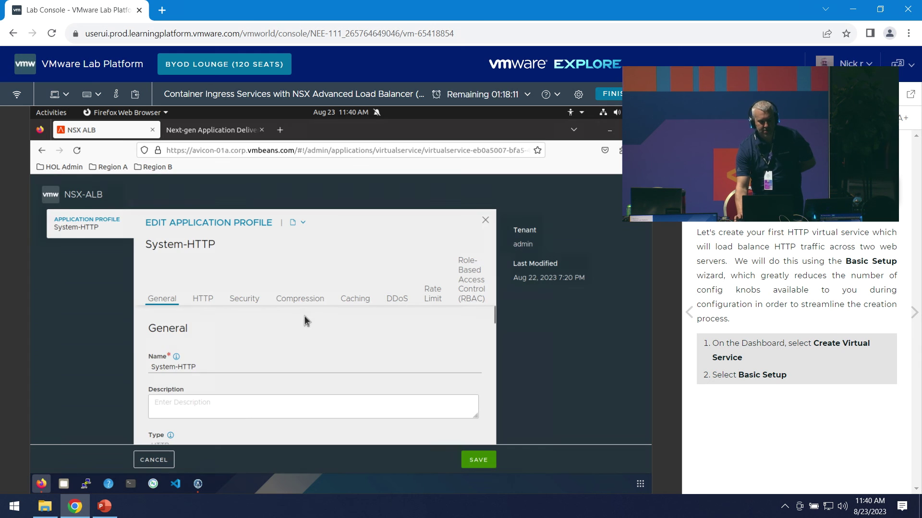
pyautogui.scroll(-5, 275, 322)
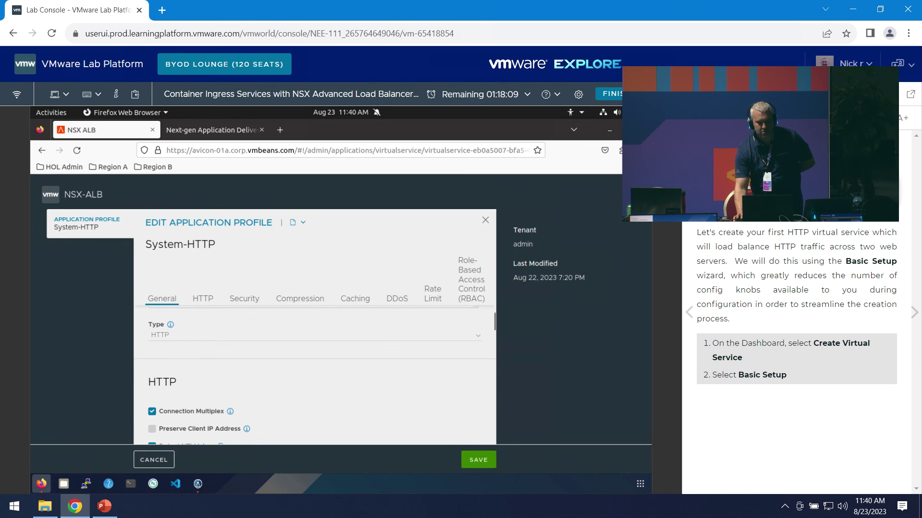
pyautogui.click(639, 150)
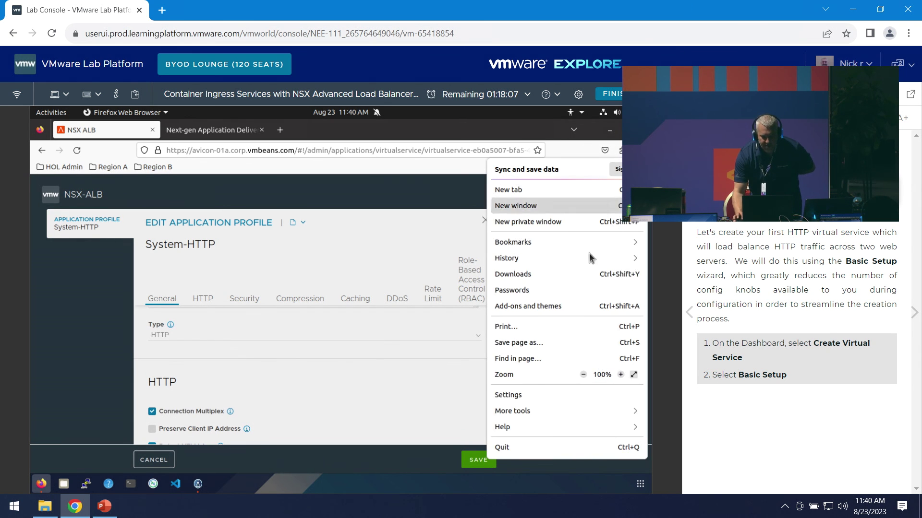
pyautogui.click(583, 375)
pyautogui.click(583, 375)
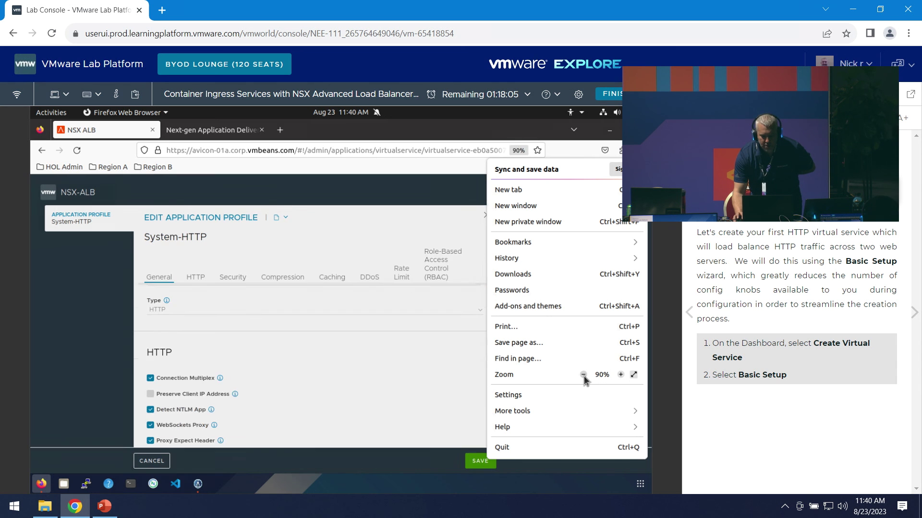
pyautogui.click(327, 321)
pyautogui.scroll(3, 442, 305)
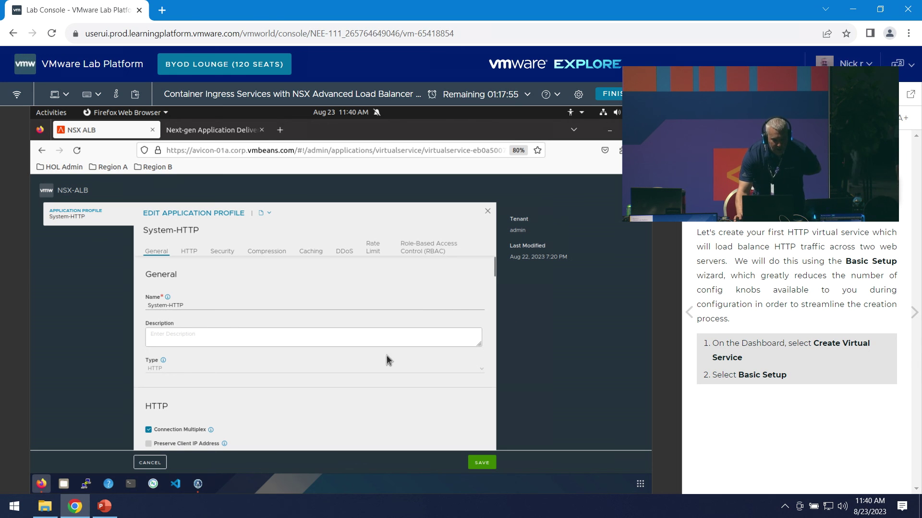
pyautogui.scroll(-3, 388, 359)
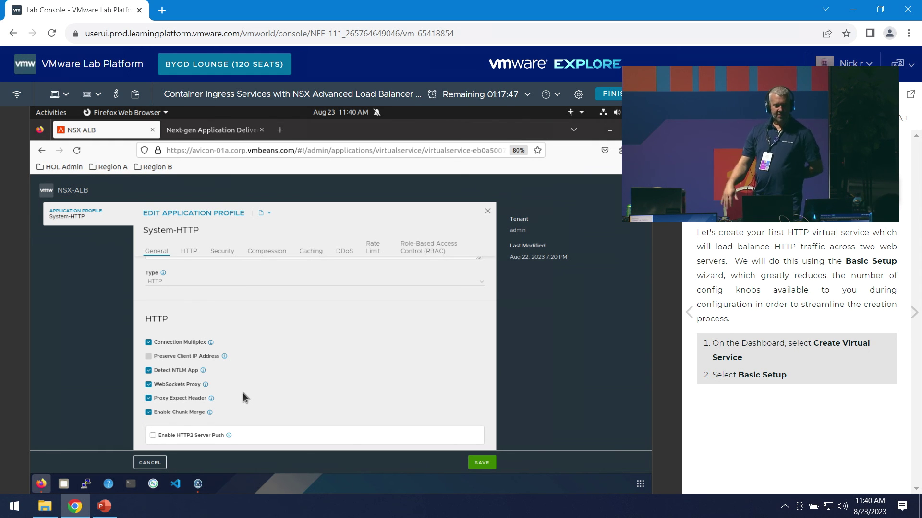
pyautogui.scroll(-5, 243, 392)
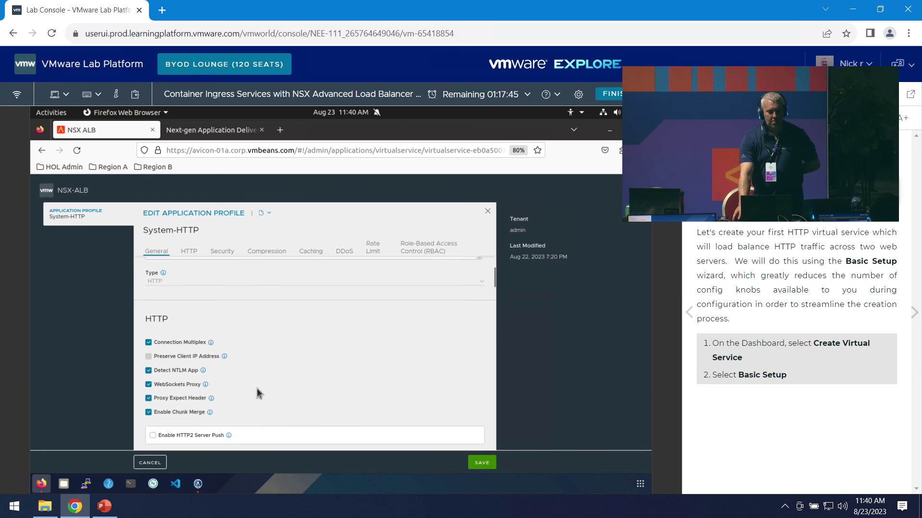
pyautogui.scroll(-8, 297, 363)
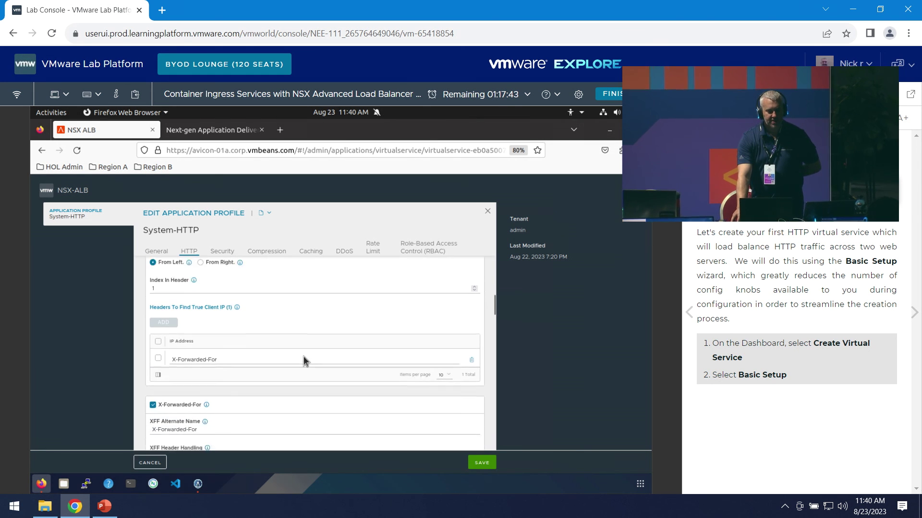
pyautogui.scroll(-7, 313, 345)
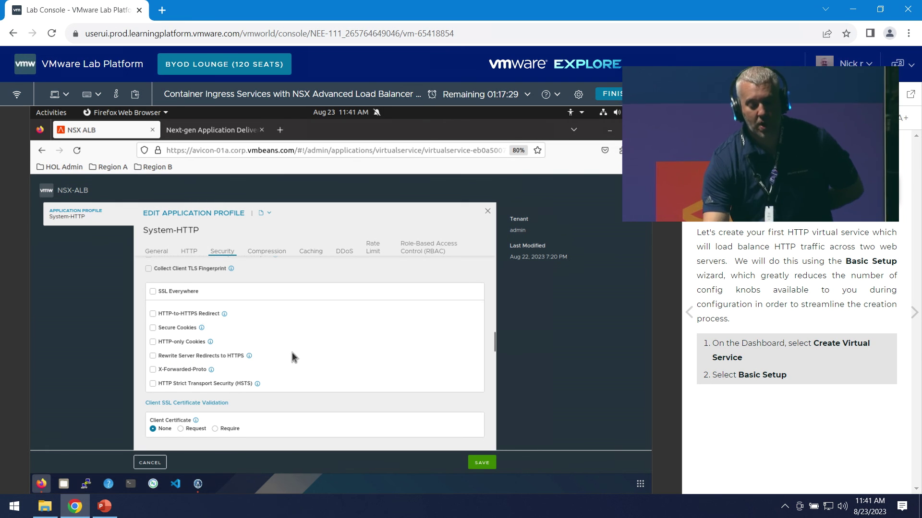
pyautogui.moveTo(257, 388)
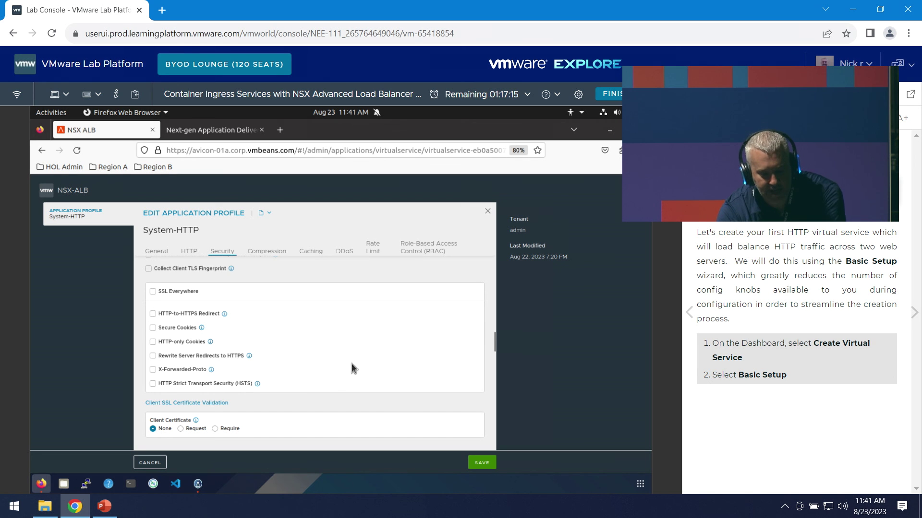
# - Scroll through System-HTTP's Compression, Caching, DDoS, Rate Limit and RBAC sections
pyautogui.scroll(-2, 410, 361)
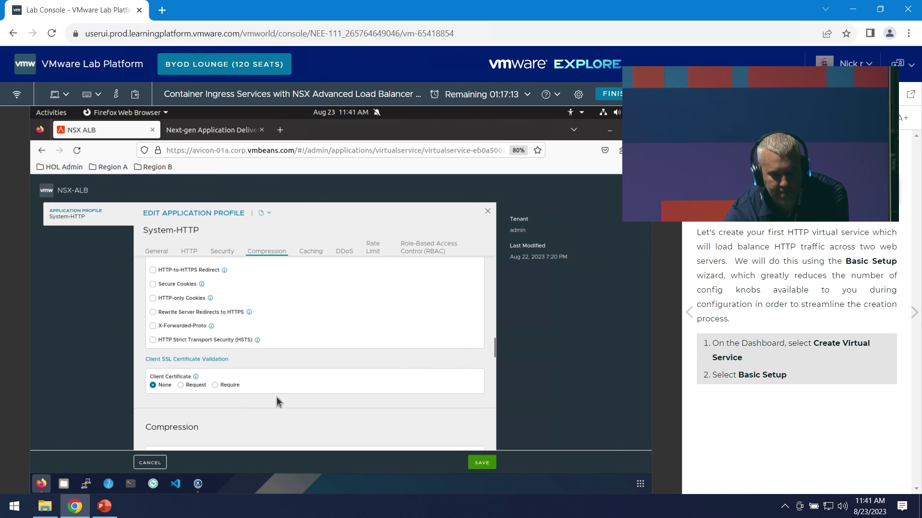
pyautogui.scroll(-2, 290, 391)
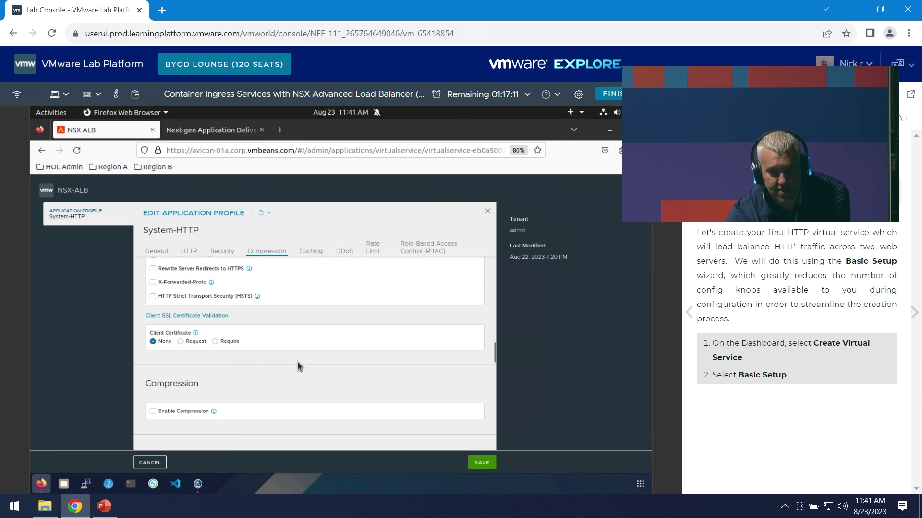
pyautogui.scroll(-2, 319, 365)
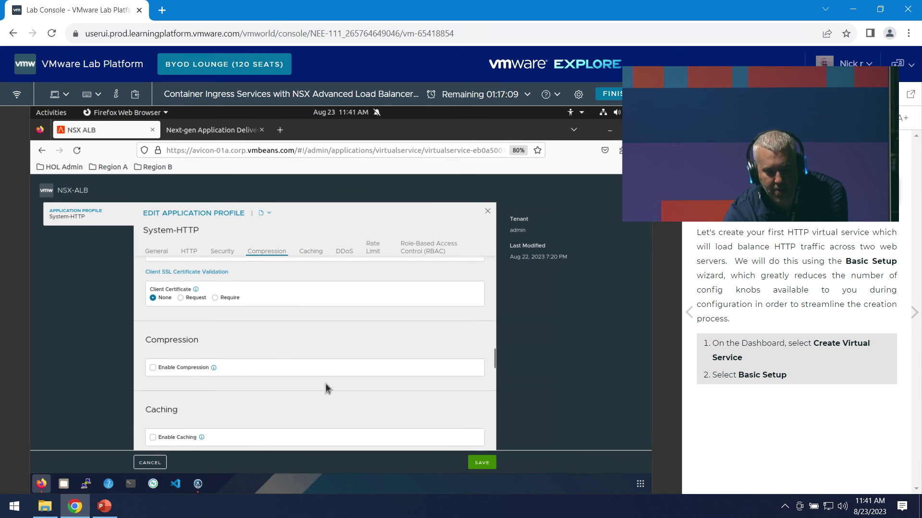
pyautogui.scroll(-10, 327, 384)
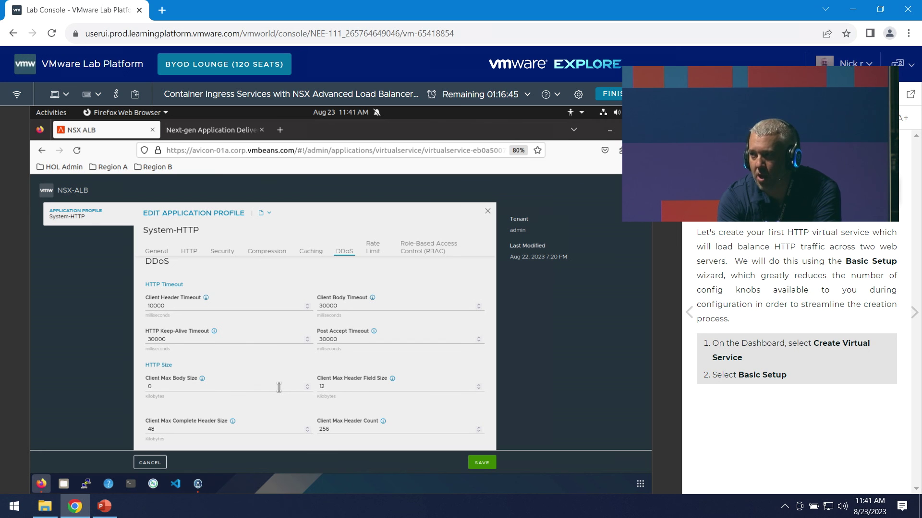
pyautogui.scroll(-3, 456, 353)
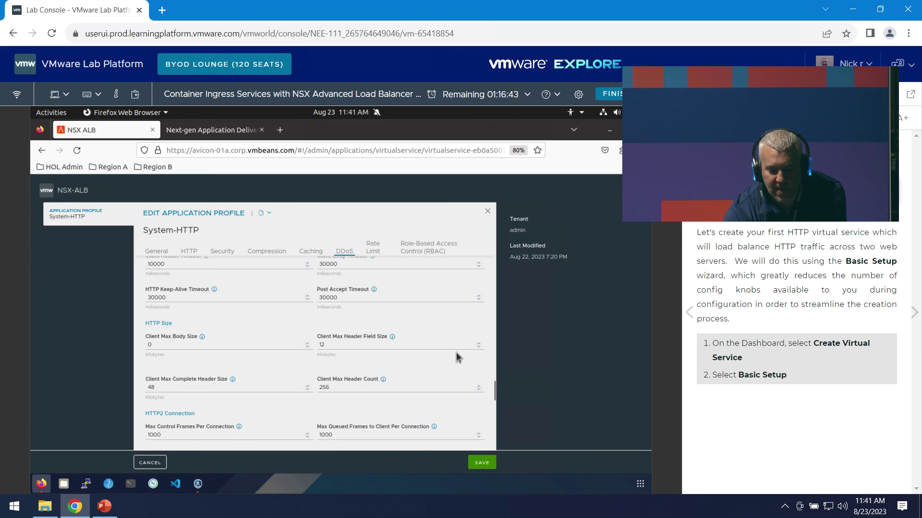
pyautogui.scroll(-6, 368, 383)
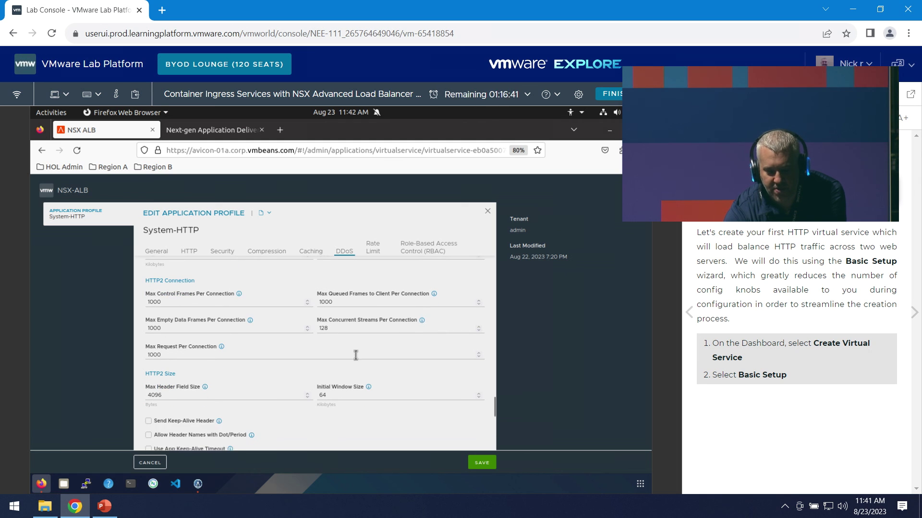
pyautogui.scroll(-2, 360, 363)
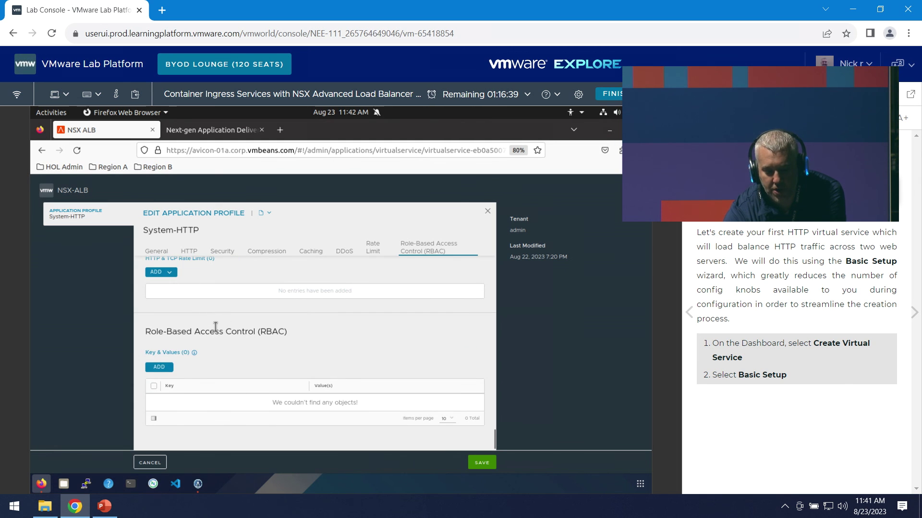
pyautogui.scroll(2, 230, 346)
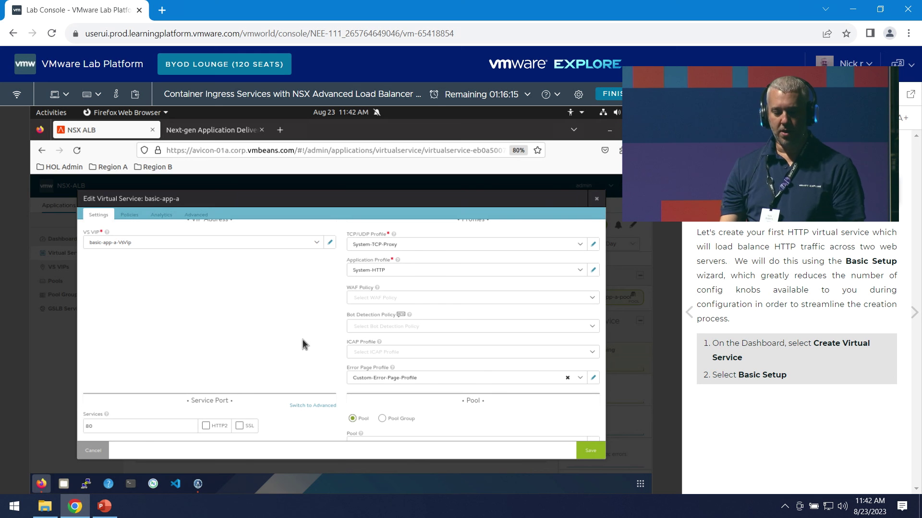
# - Check the pool on the Settings tab, then view basic-app-a's Network Security policies
pyautogui.scroll(-3, 308, 318)
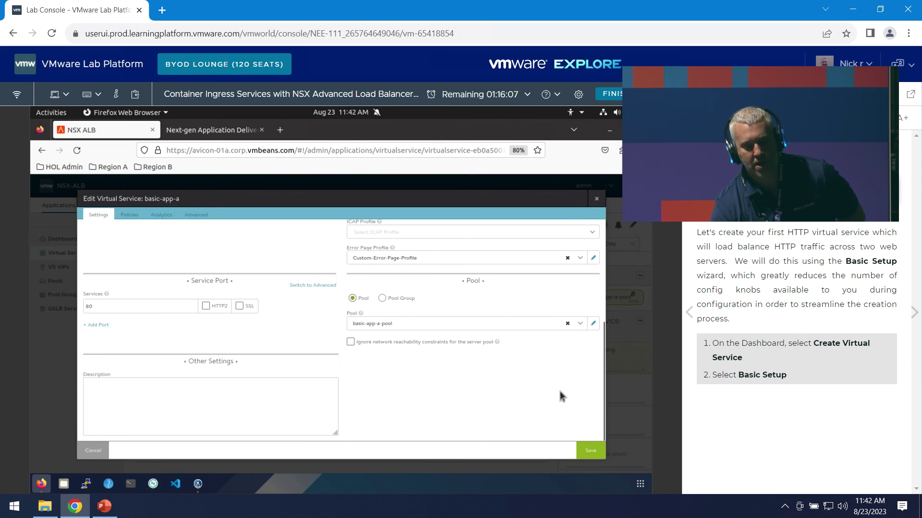
pyautogui.scroll(4, 561, 395)
pyautogui.click(131, 216)
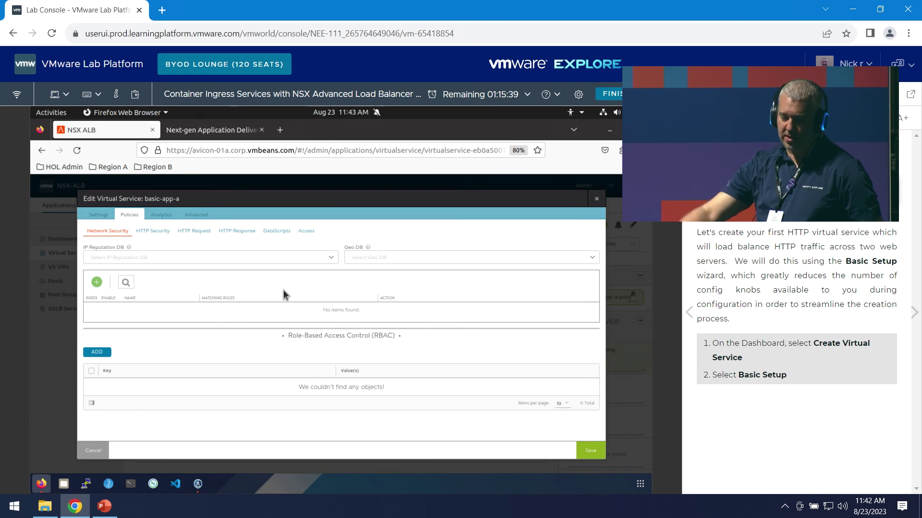
# - Start a new HTTP Security rule with an HTTP Method match
pyautogui.click(163, 233)
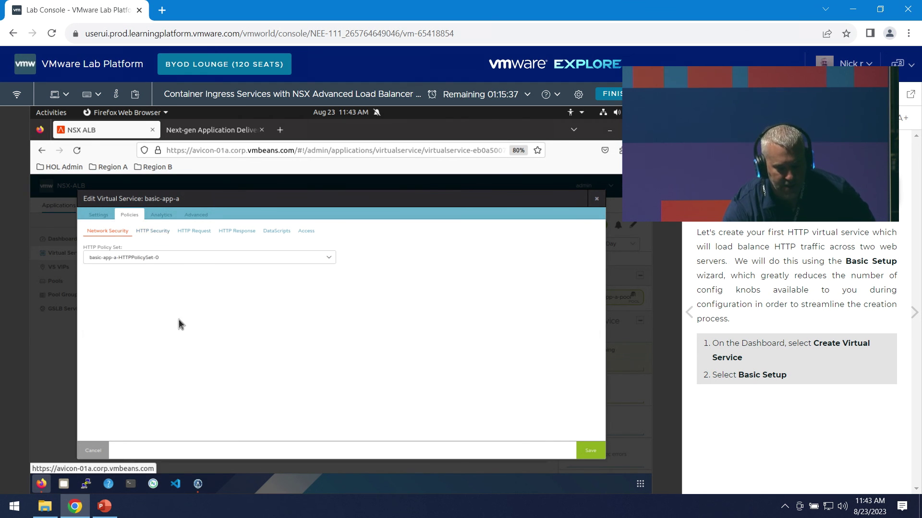
pyautogui.scroll(-1, 136, 376)
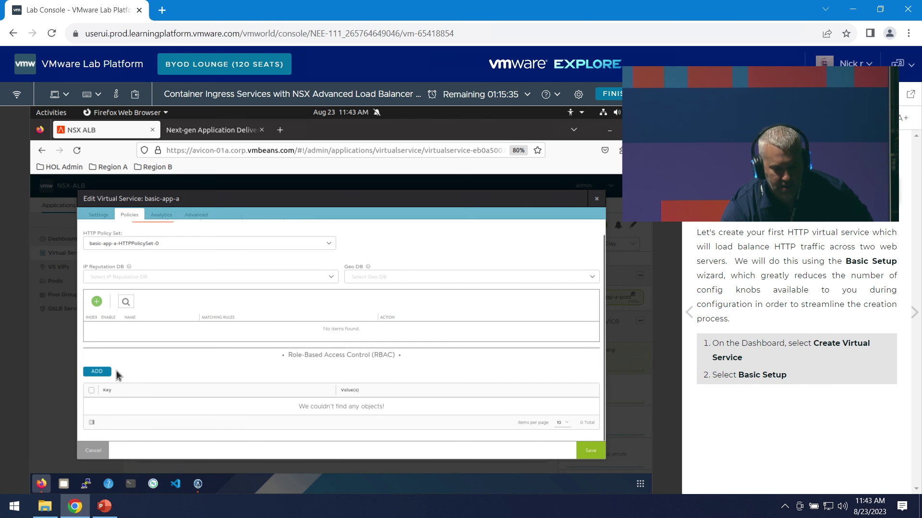
pyautogui.click(96, 301)
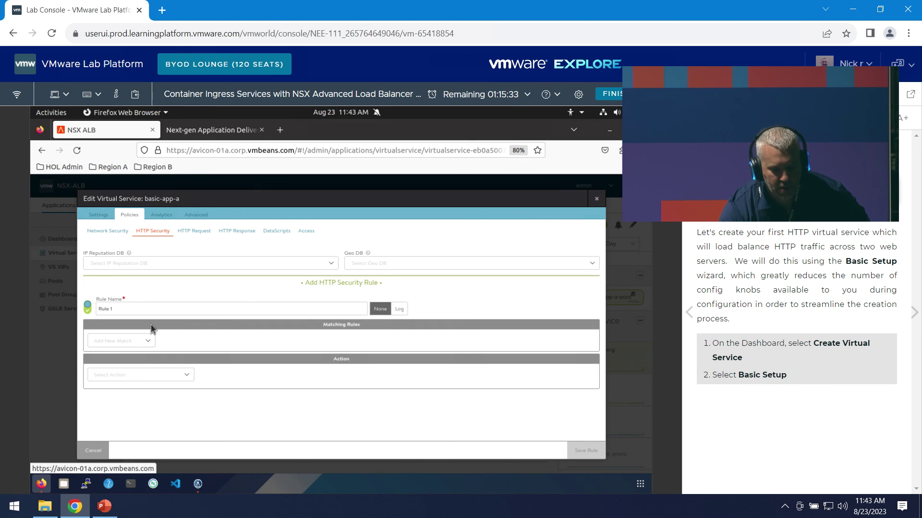
pyautogui.click(128, 344)
pyautogui.scroll(-1, 142, 405)
pyautogui.scroll(1, 136, 393)
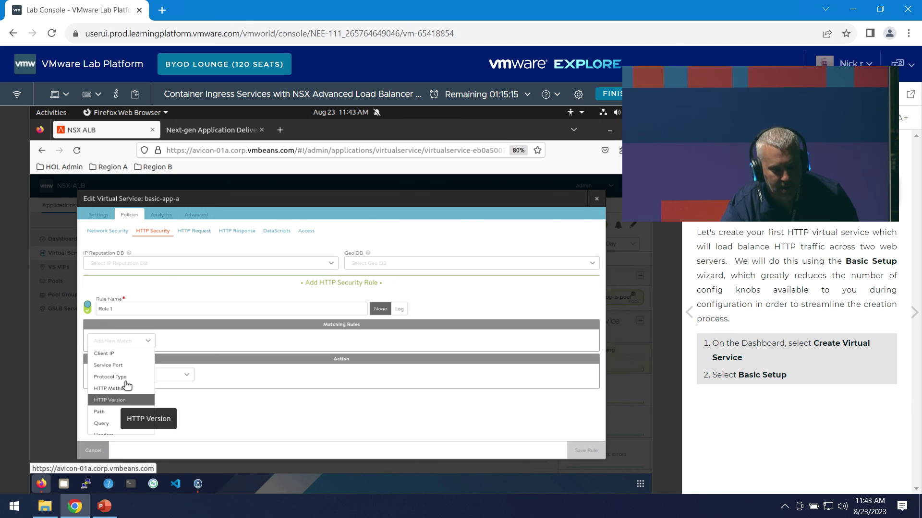
pyautogui.click(126, 388)
# - Review the rule's actions, then discard the draft and switch to HTTP Request policies
pyautogui.click(132, 417)
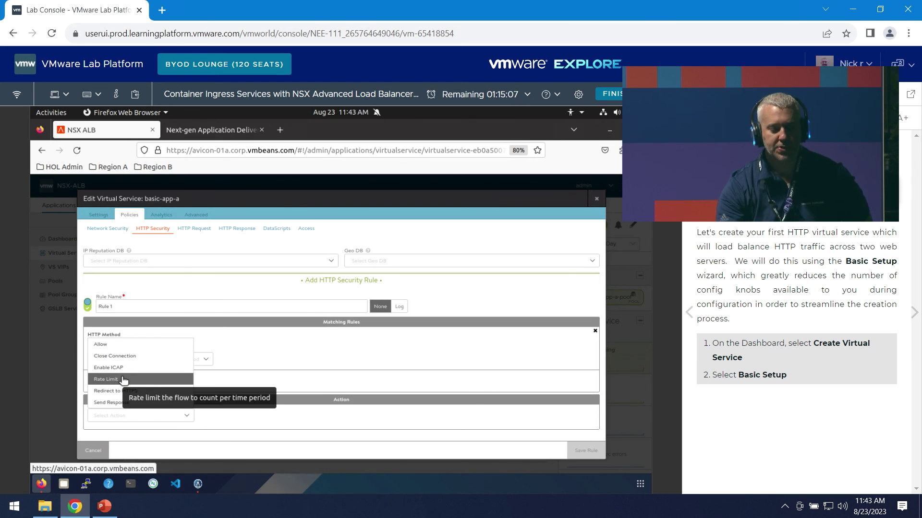
pyautogui.click(233, 240)
pyautogui.click(200, 229)
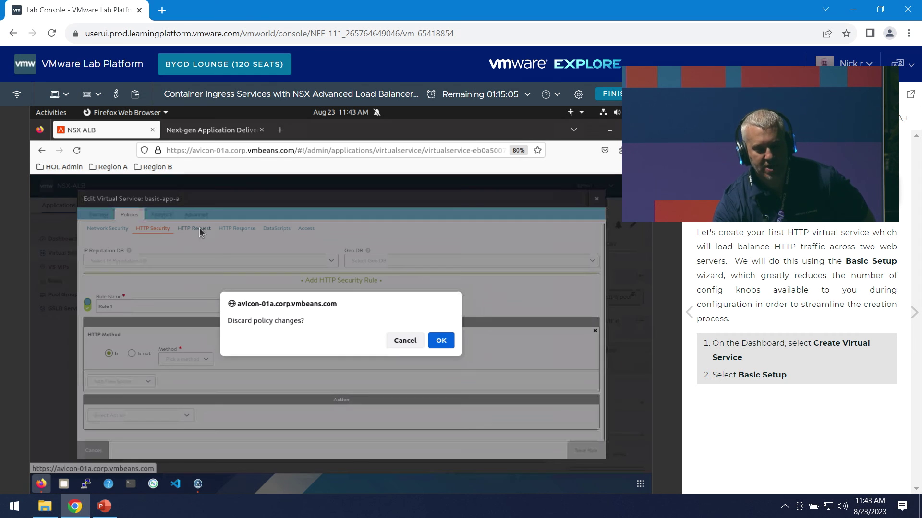
pyautogui.click(441, 341)
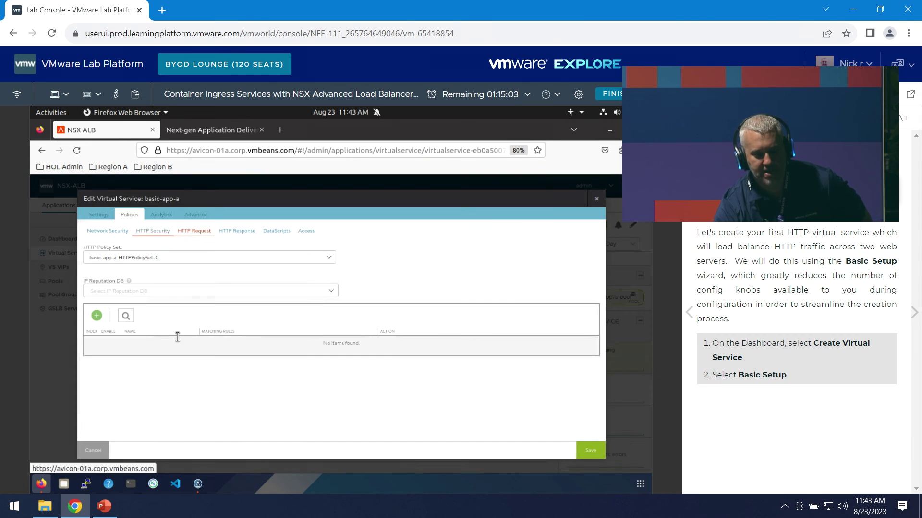
# - Add draft HTTP Request Rule 1 on basic-app-a and view its match types and actions
pyautogui.click(97, 317)
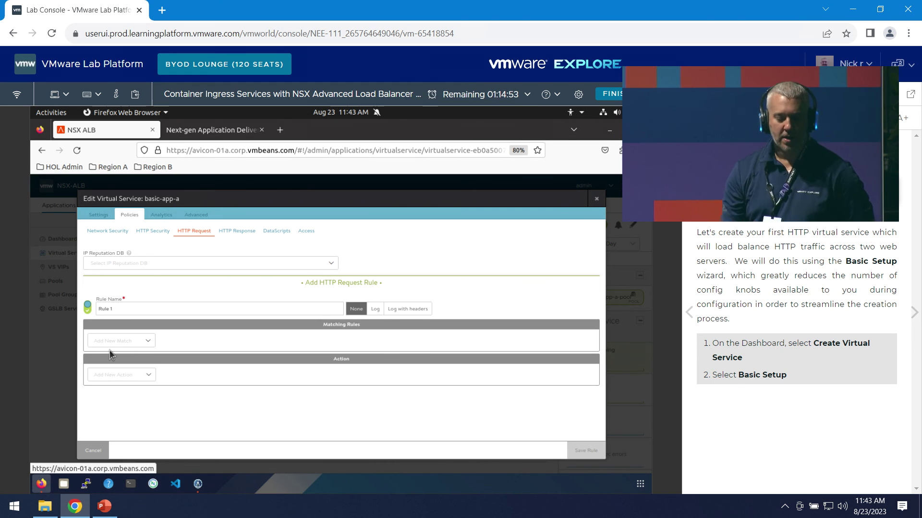
pyautogui.click(117, 342)
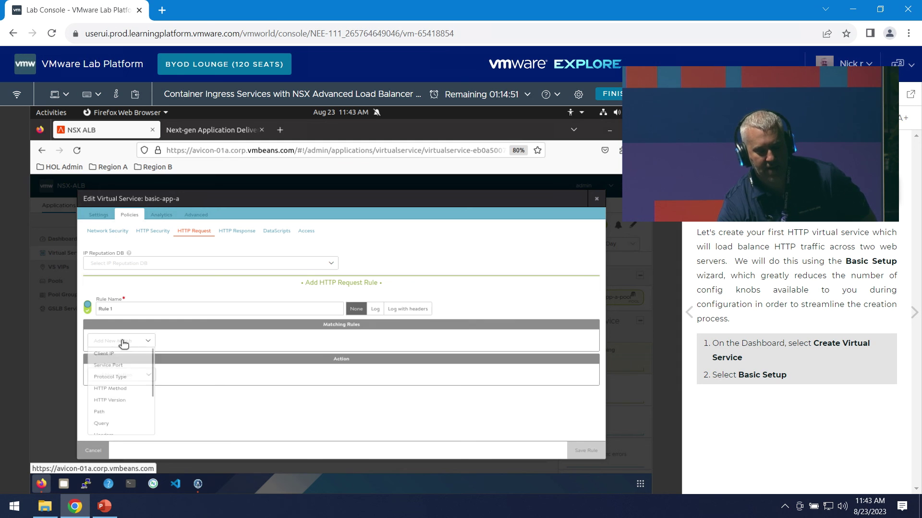
pyautogui.click(118, 379)
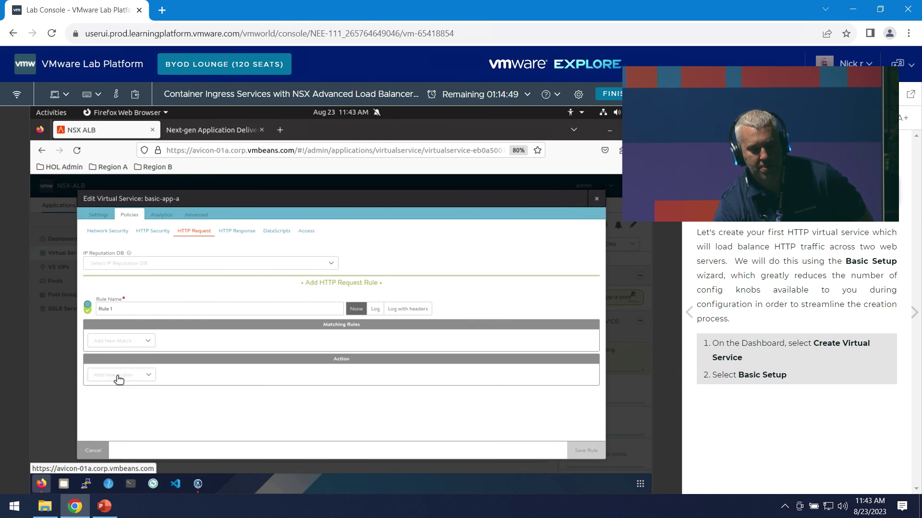
pyautogui.click(127, 380)
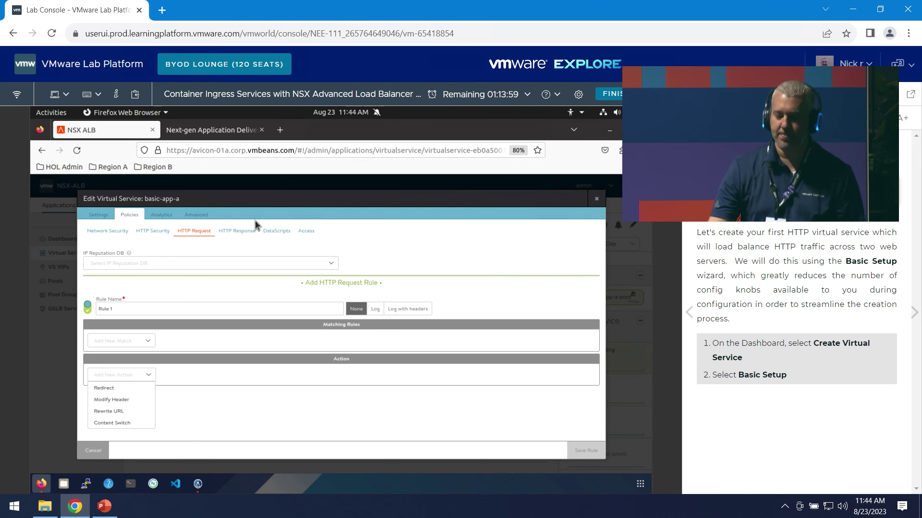
# - Close the virtual service editor and open demo_vs's Analytics page
pyautogui.click(597, 198)
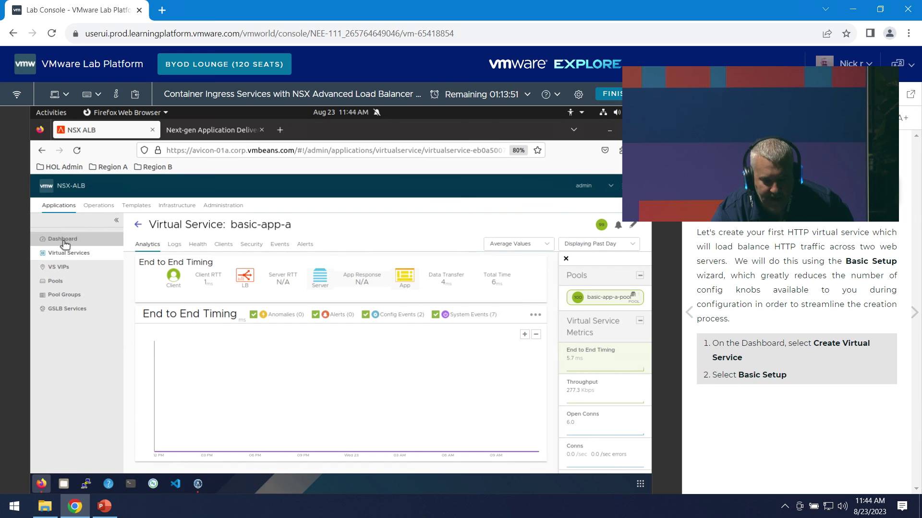
pyautogui.click(138, 224)
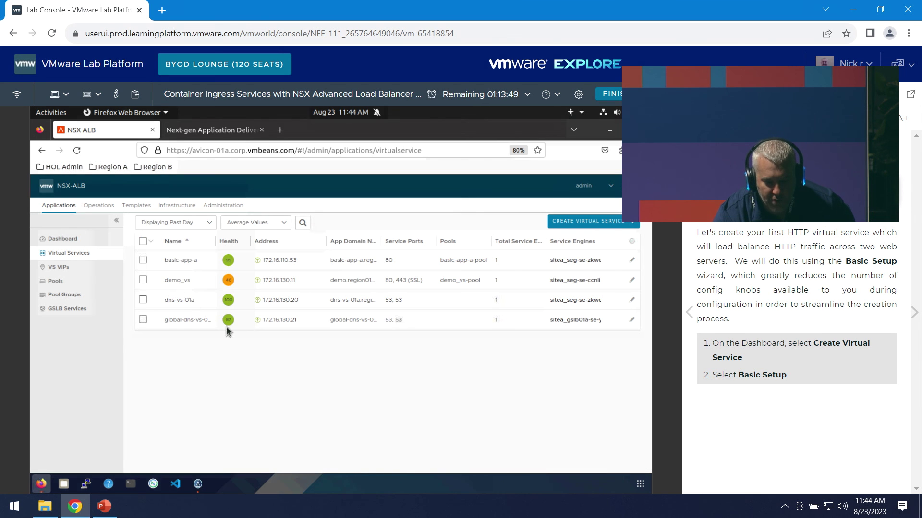
pyautogui.click(177, 281)
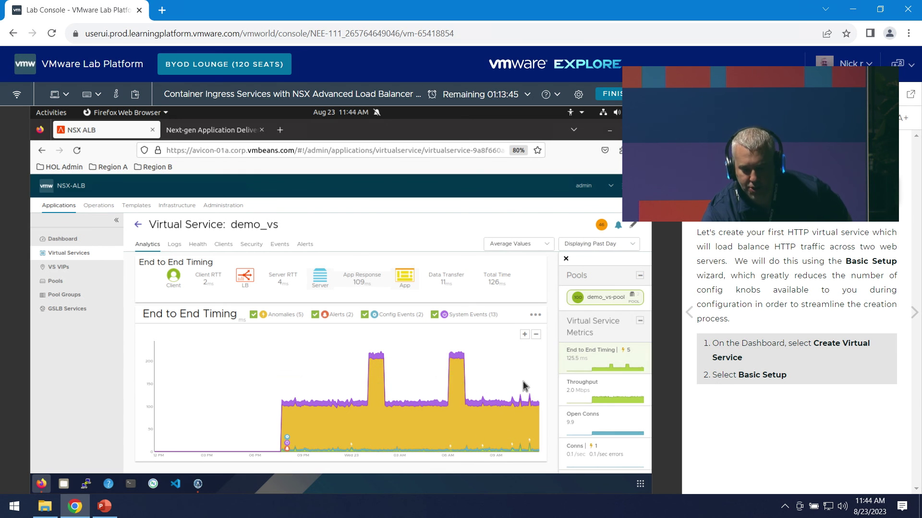
# - Jump from the End to End Timing App Response figure to demo_vs's logs
pyautogui.scroll(-2, 623, 370)
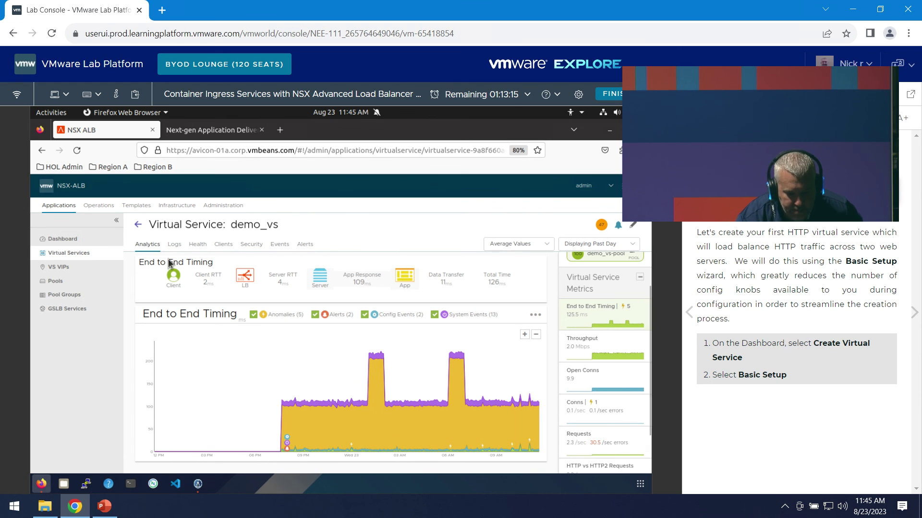
pyautogui.scroll(-2, 611, 376)
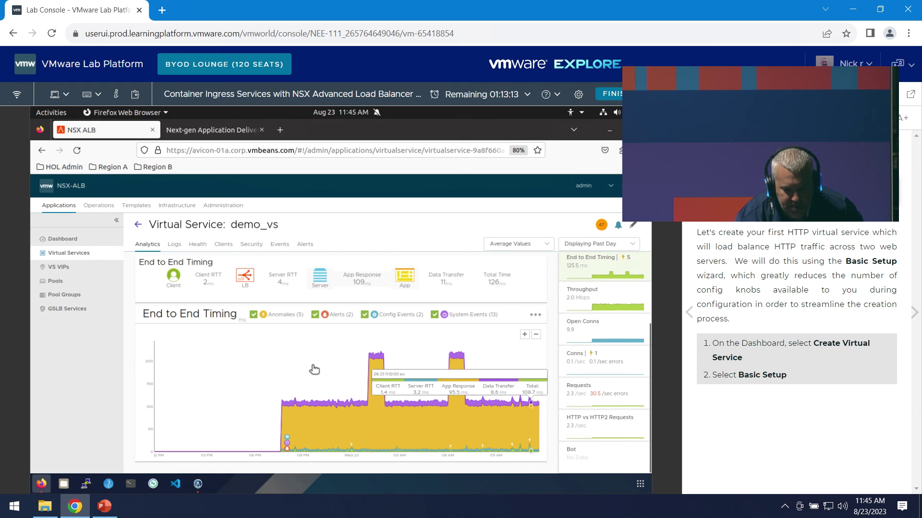
pyautogui.click(406, 279)
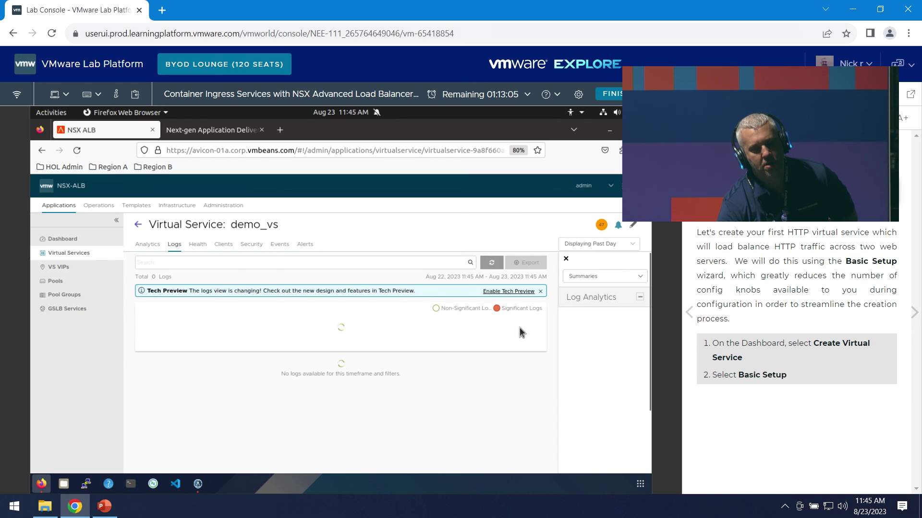
# - Reload the demo_vs logs with the time range narrowed to Past 15 Minutes
pyautogui.click(491, 263)
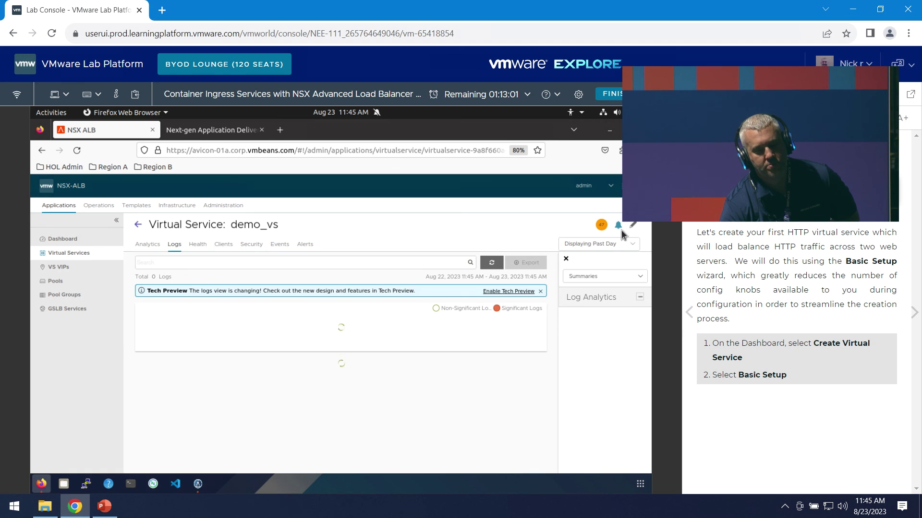
pyautogui.click(599, 244)
pyautogui.click(600, 258)
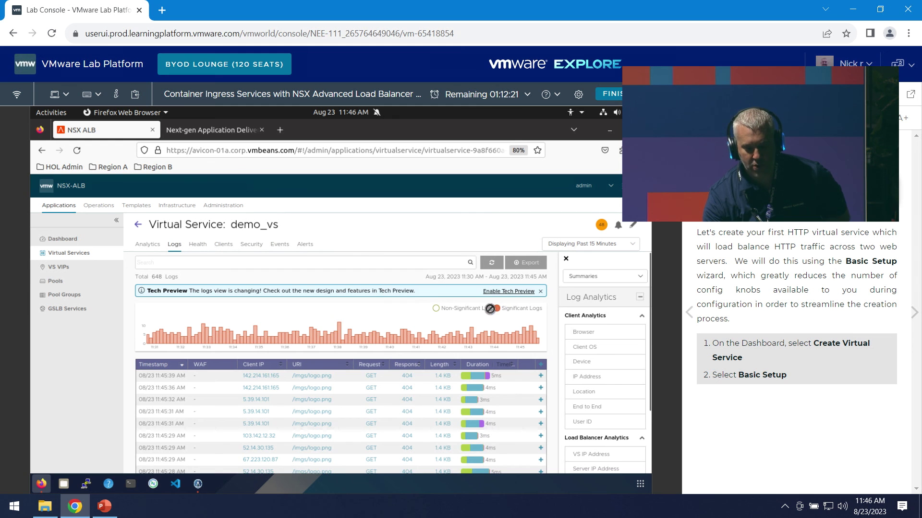
pyautogui.click(471, 312)
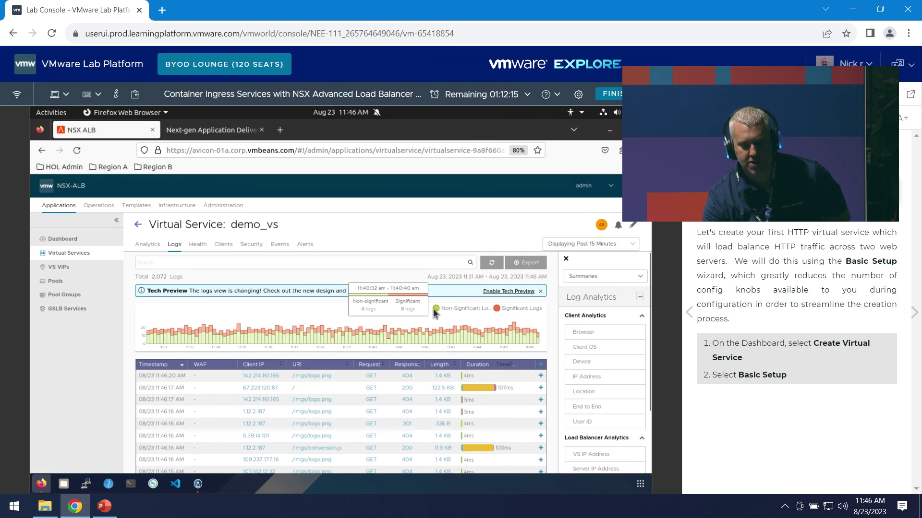
# - Hide non-significant logs and open the filter options for the 1.4 KB length
pyautogui.click(459, 311)
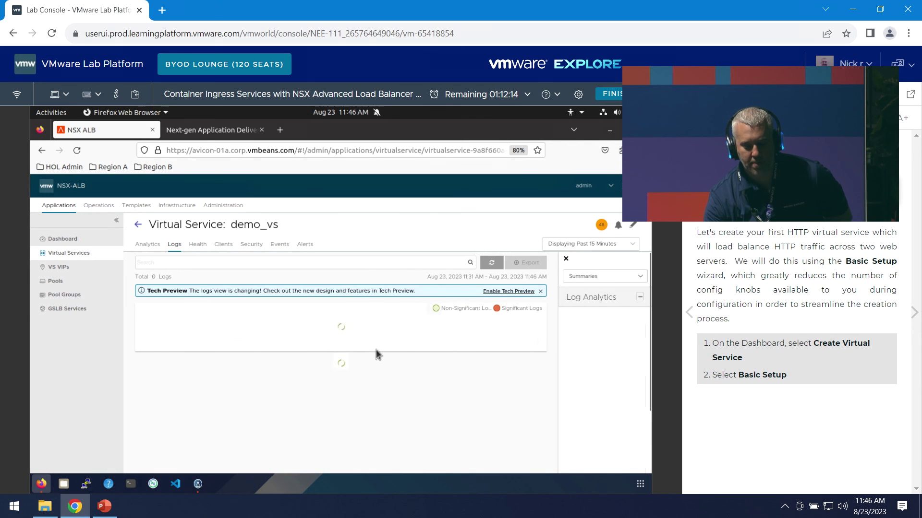
pyautogui.click(439, 389)
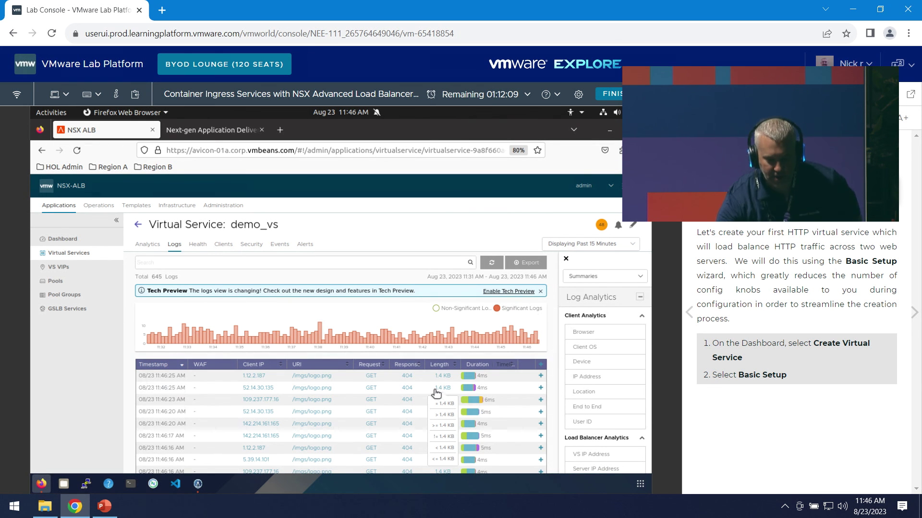
pyautogui.scroll(-3, 346, 408)
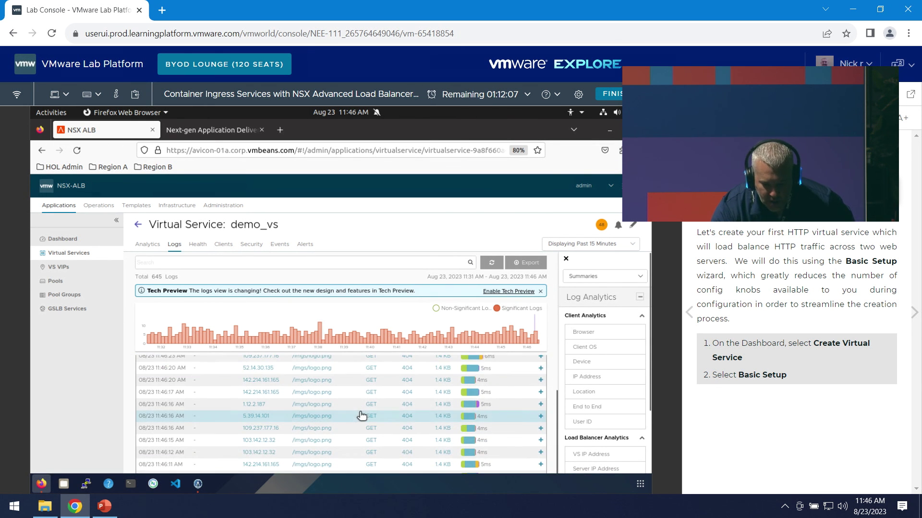
# - Expand the 11:46:15 AM GET /imgs/logo.png entry and review its client, server and request details
pyautogui.click(342, 411)
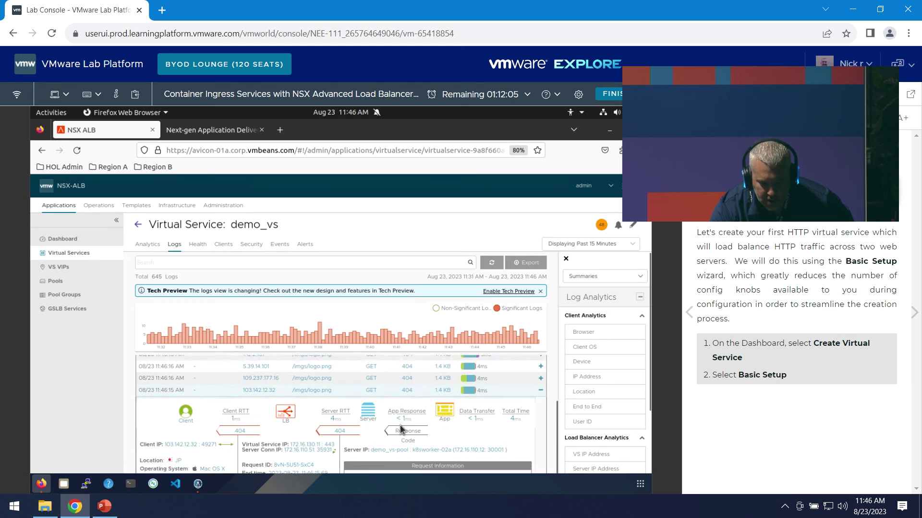
pyautogui.scroll(-2, 380, 434)
pyautogui.scroll(-2, 641, 298)
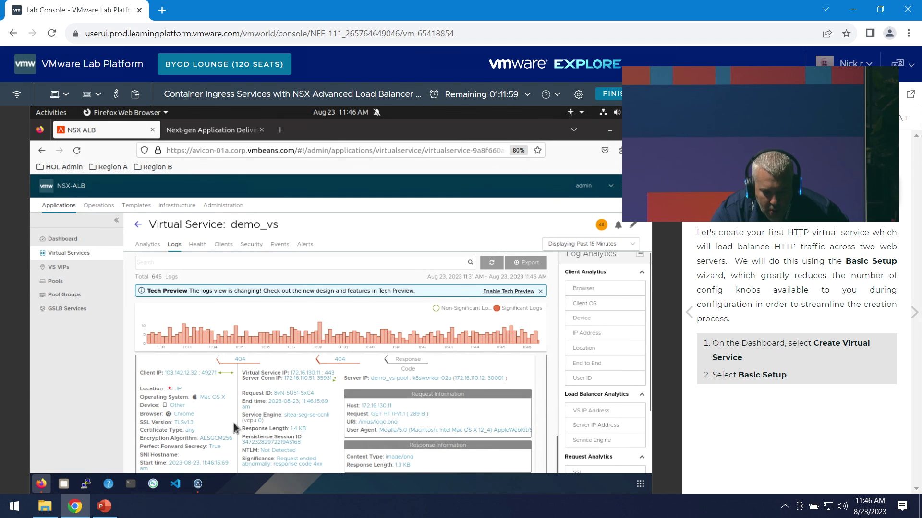
pyautogui.scroll(2, 235, 423)
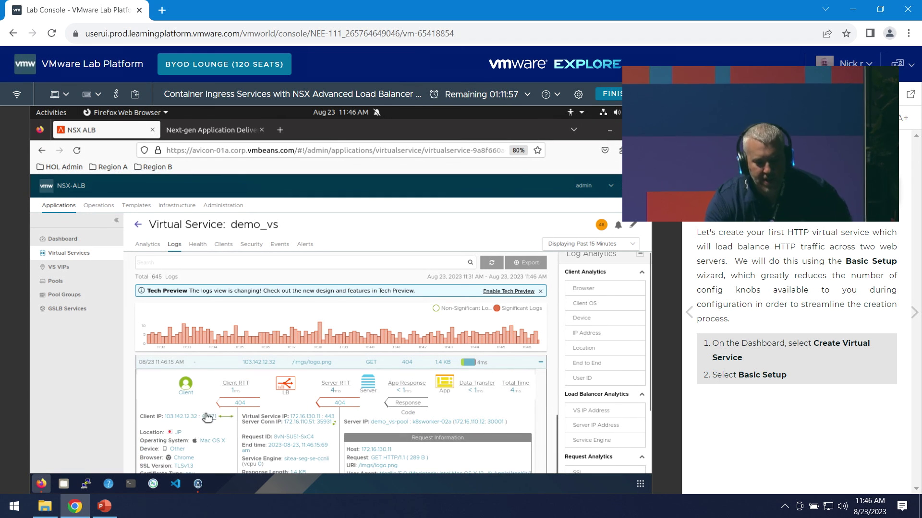
pyautogui.scroll(-2, 207, 417)
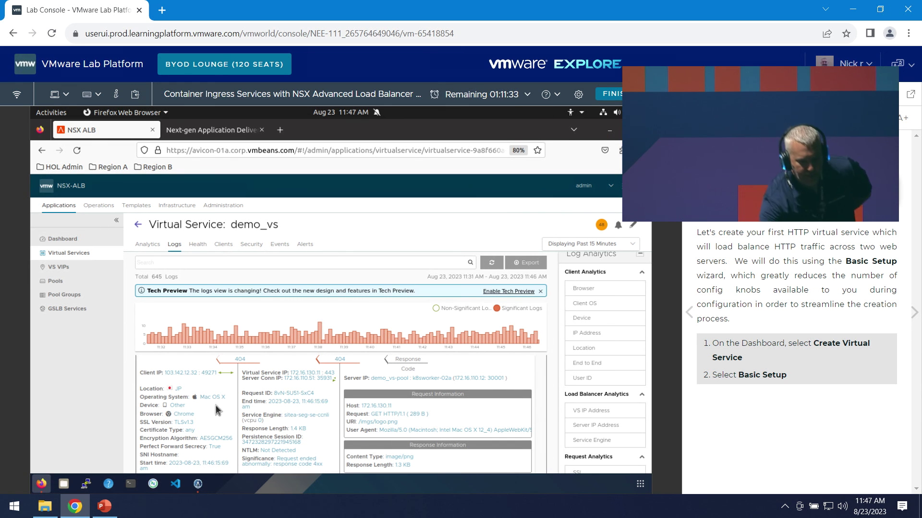
pyautogui.scroll(1, 287, 417)
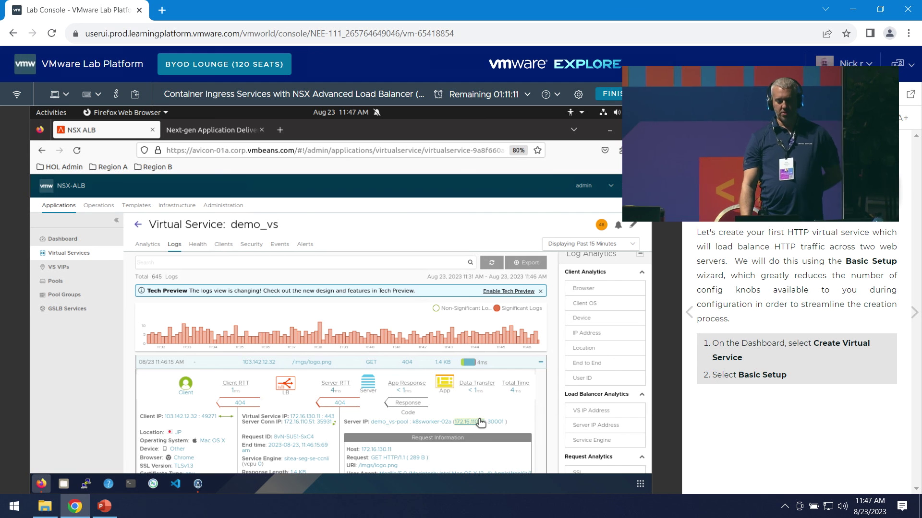
pyautogui.scroll(-2, 489, 394)
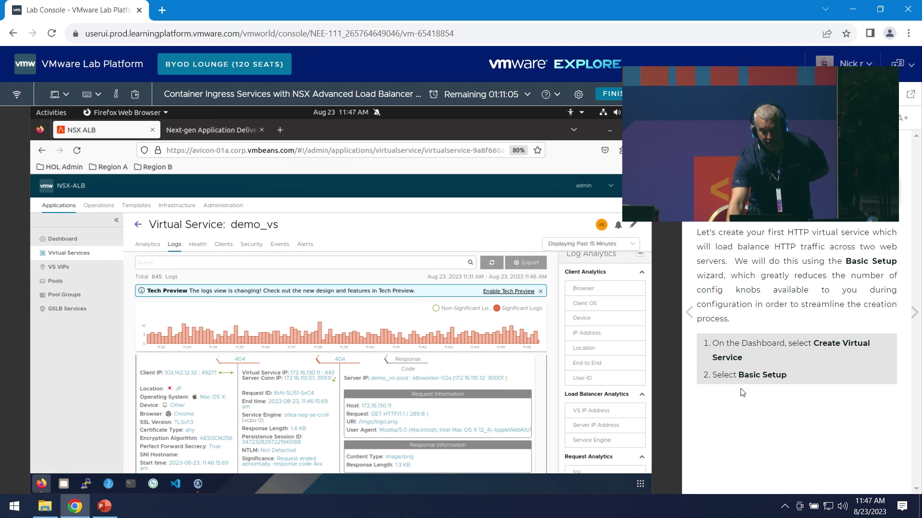
pyautogui.scroll(-1, 594, 329)
pyautogui.scroll(-4, 594, 329)
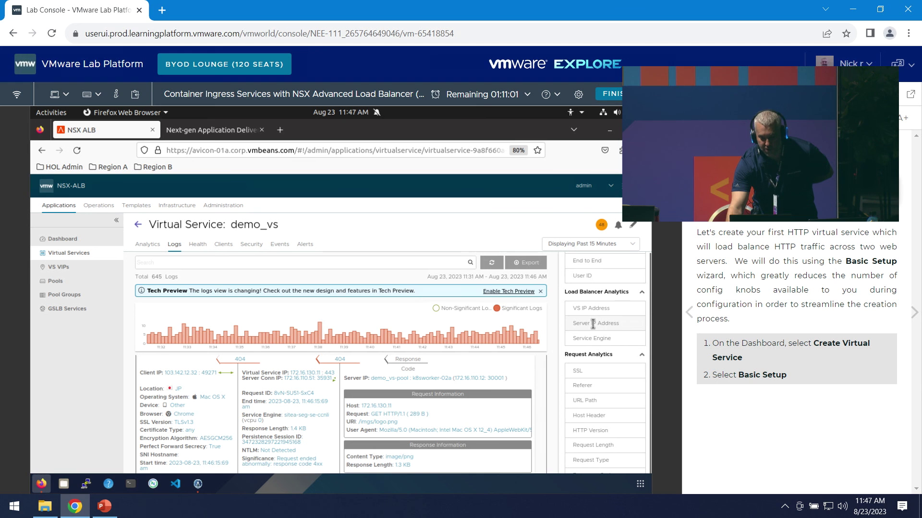
pyautogui.click(593, 325)
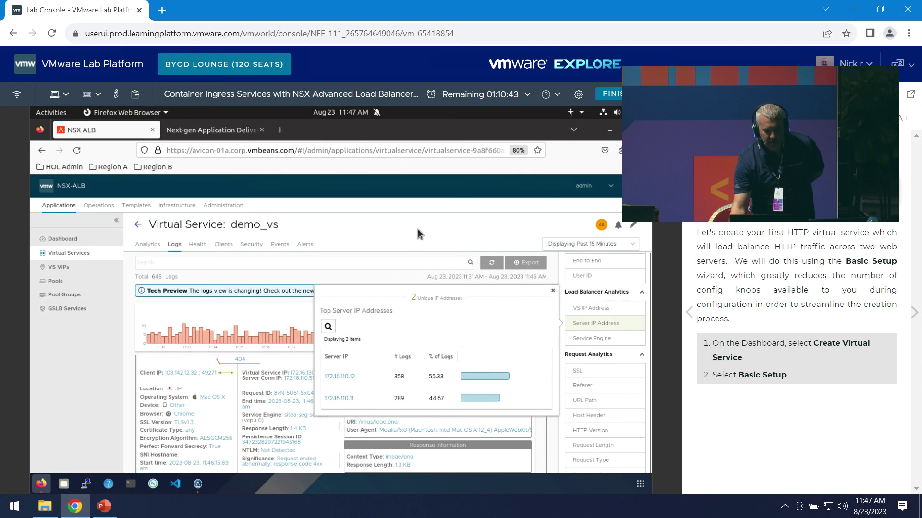
pyautogui.click(391, 220)
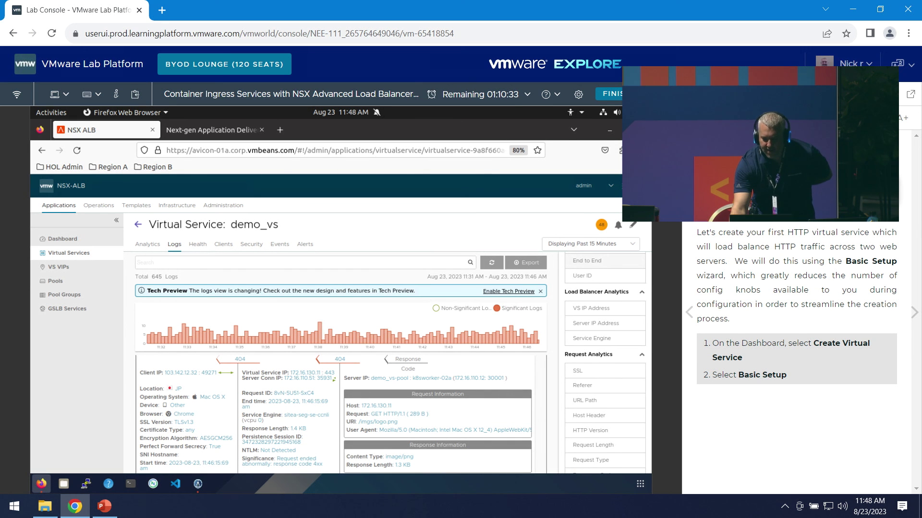
pyautogui.click(720, 118)
# - Open Module 2's Introduction to NSX ALB Kubernetes Operator (AKO) page in the manual
pyautogui.scroll(-2, 825, 225)
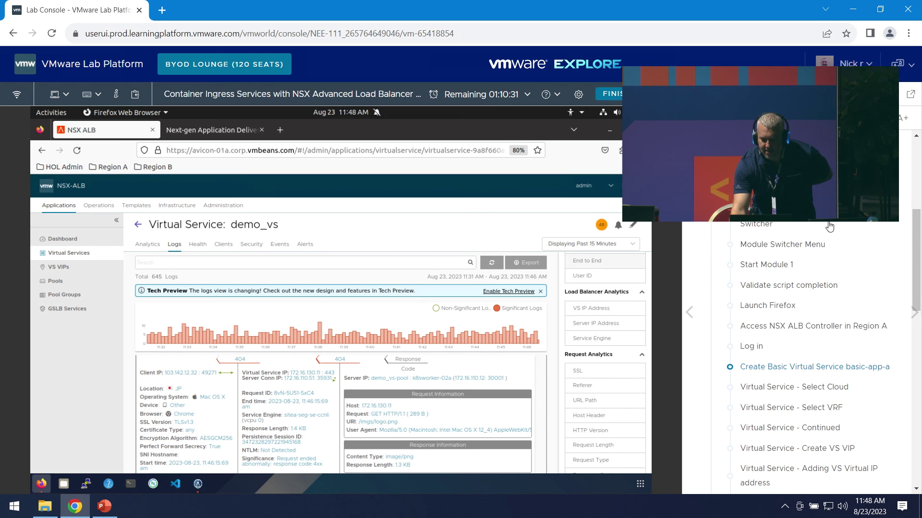
pyautogui.scroll(-4, 829, 225)
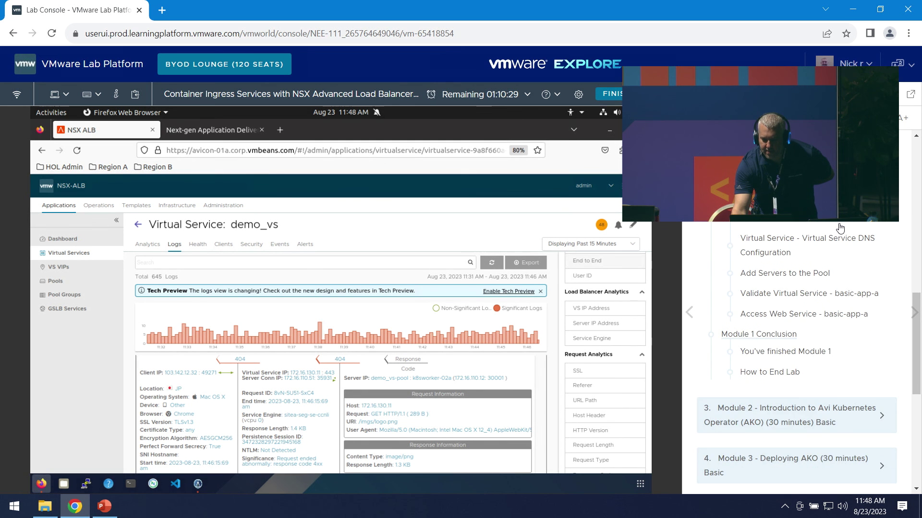
pyautogui.scroll(-3, 840, 228)
pyautogui.click(823, 288)
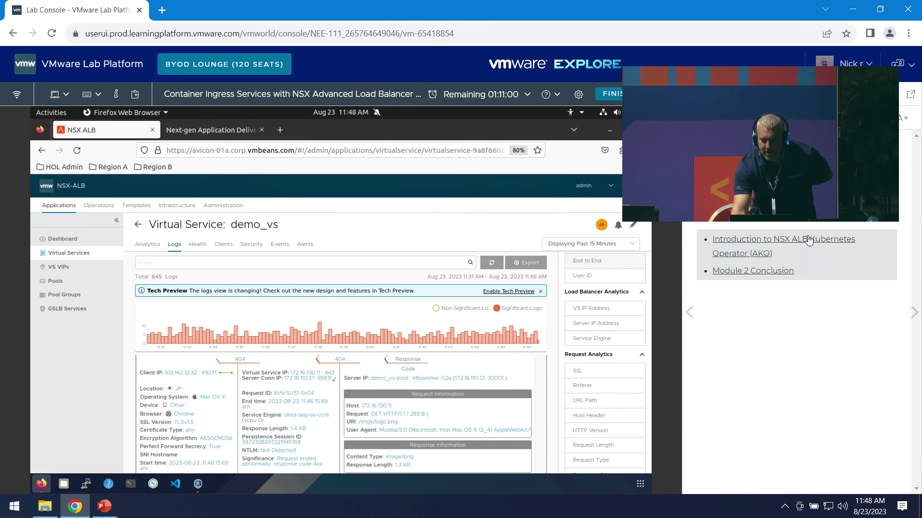
pyautogui.click(768, 240)
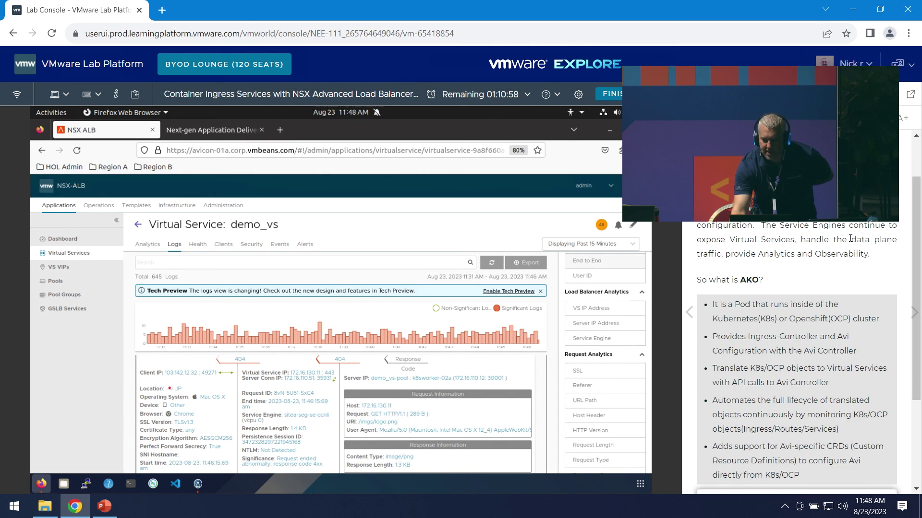
# - Read through the AKO introduction and bring back the manual's table of contents
pyautogui.scroll(-3, 866, 249)
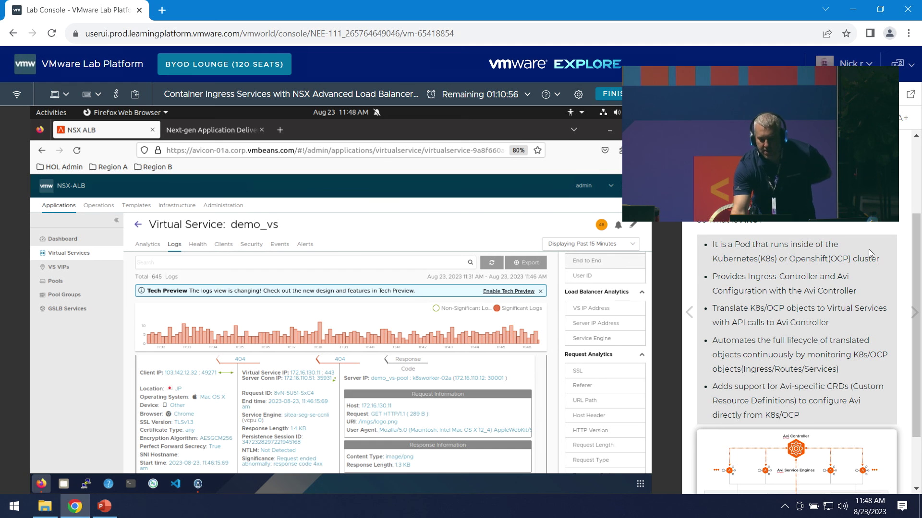
pyautogui.scroll(-2, 869, 249)
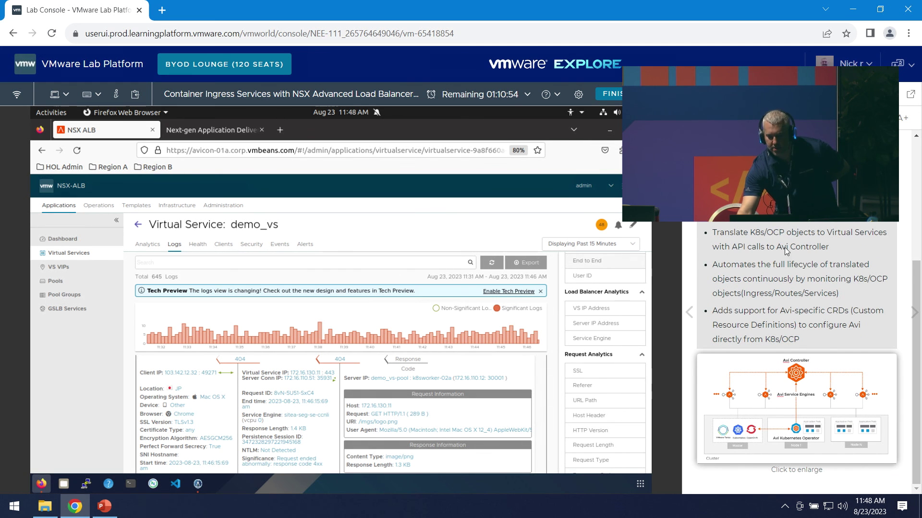
pyautogui.scroll(2, 816, 249)
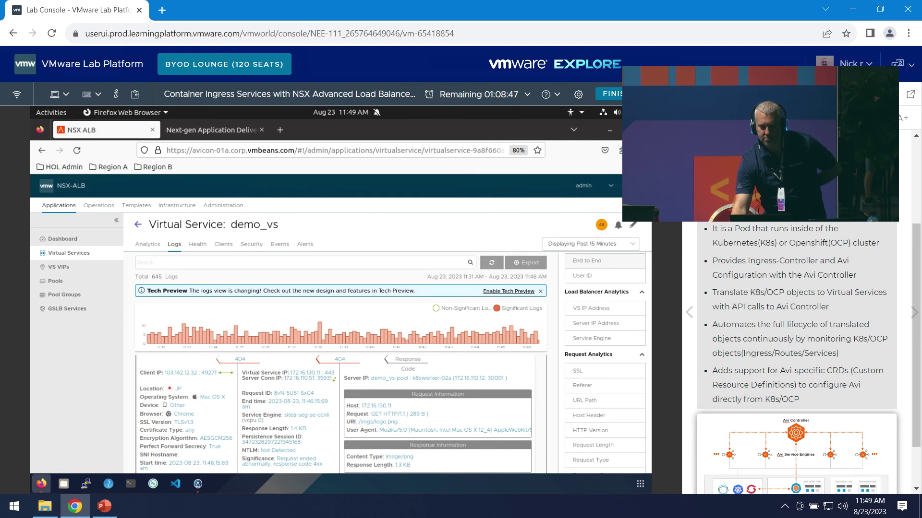
pyautogui.click(787, 94)
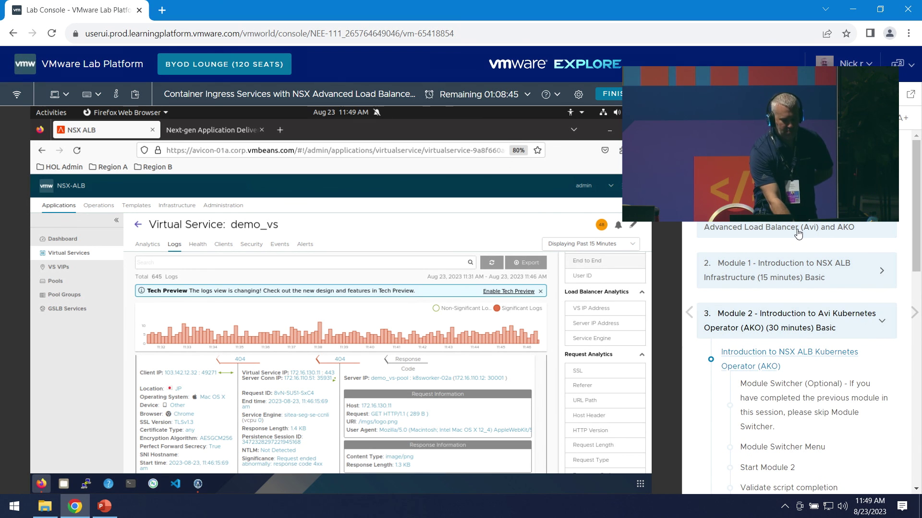
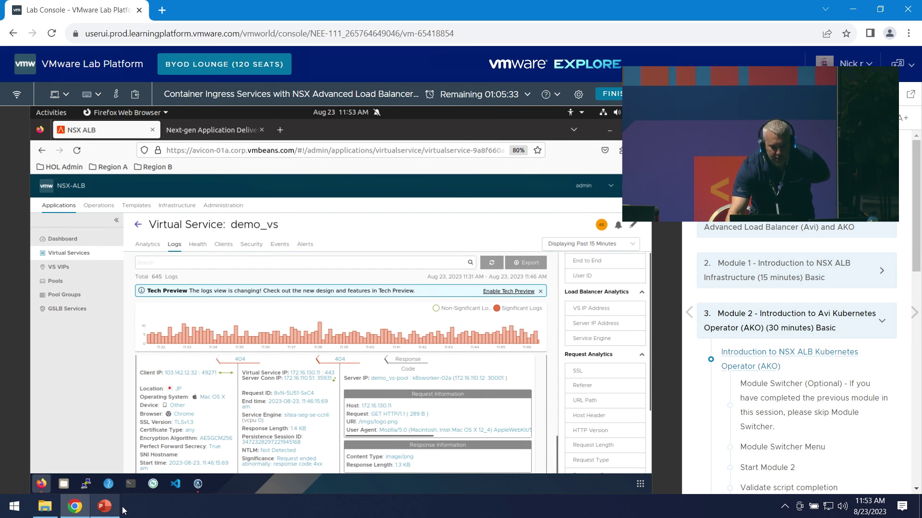
# - Look over the manual's AKO introduction page and then the Module 3 page
pyautogui.moveTo(316, 331)
pyautogui.click(789, 359)
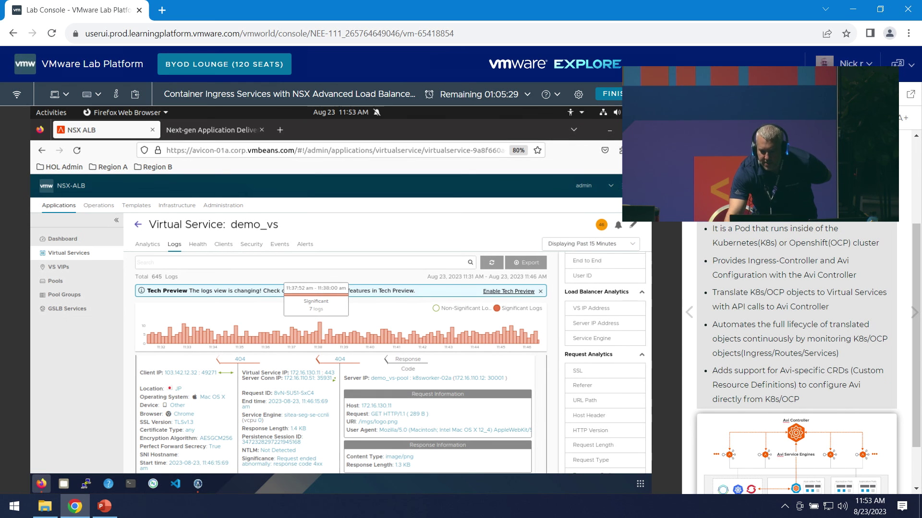
pyautogui.click(696, 117)
pyautogui.scroll(-10, 783, 278)
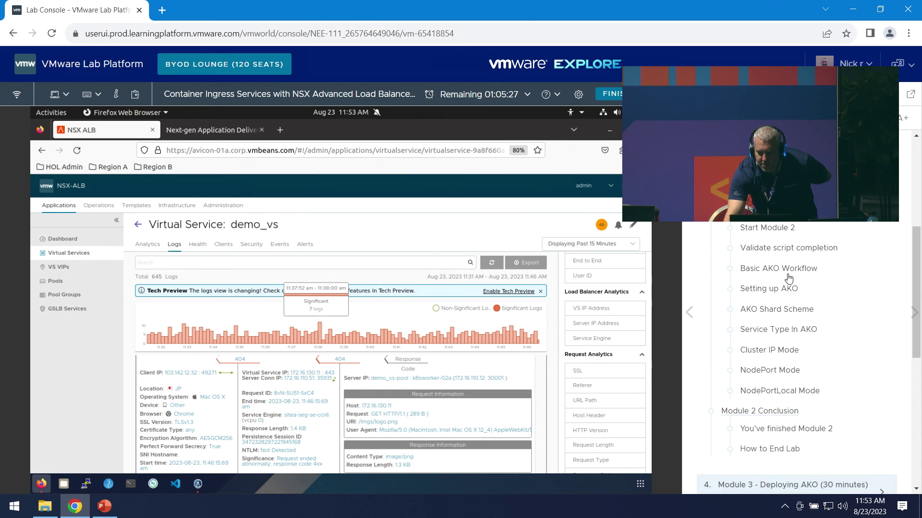
pyautogui.click(791, 252)
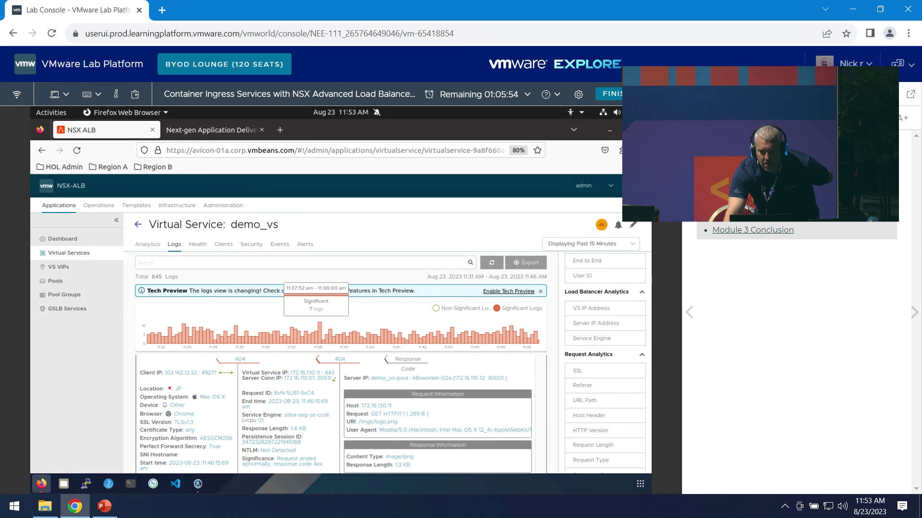
# - Open Module 3's AKO Configuration File step from the manual's table of contents
pyautogui.click(712, 117)
pyautogui.scroll(-2, 795, 273)
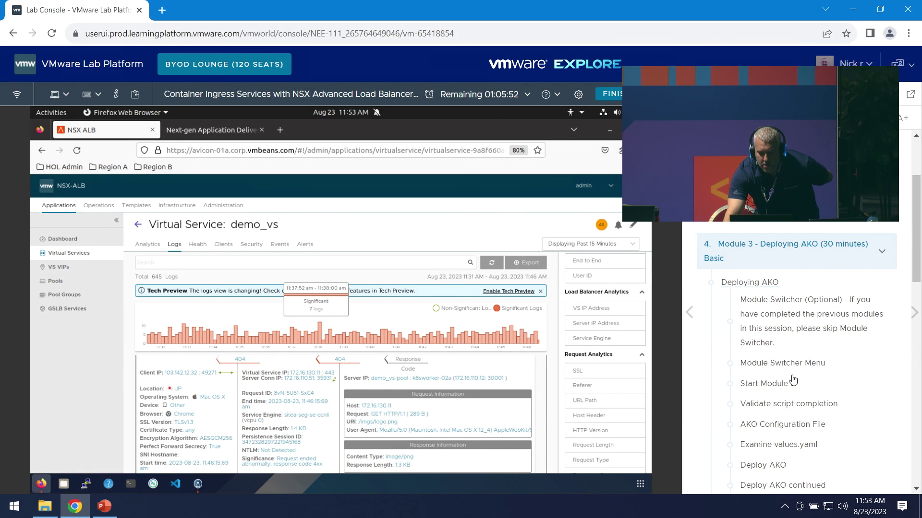
pyautogui.scroll(-1, 821, 418)
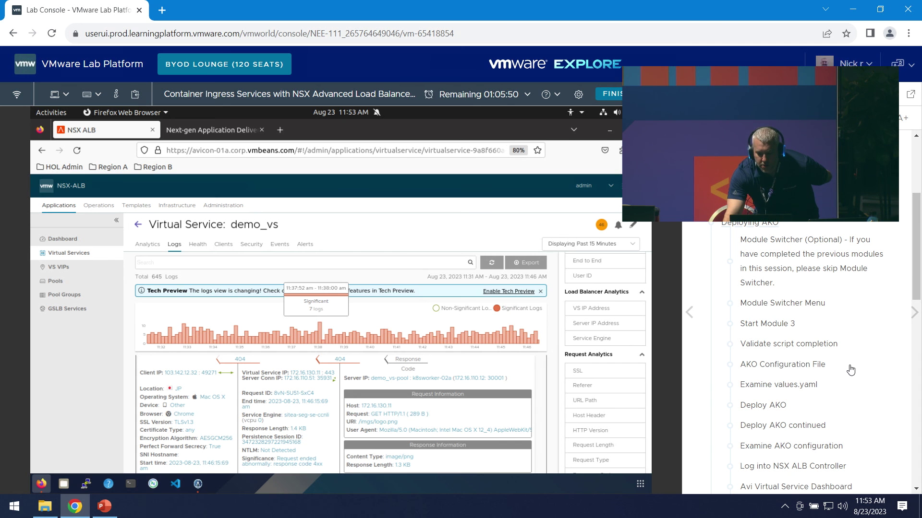
pyautogui.scroll(-1, 833, 368)
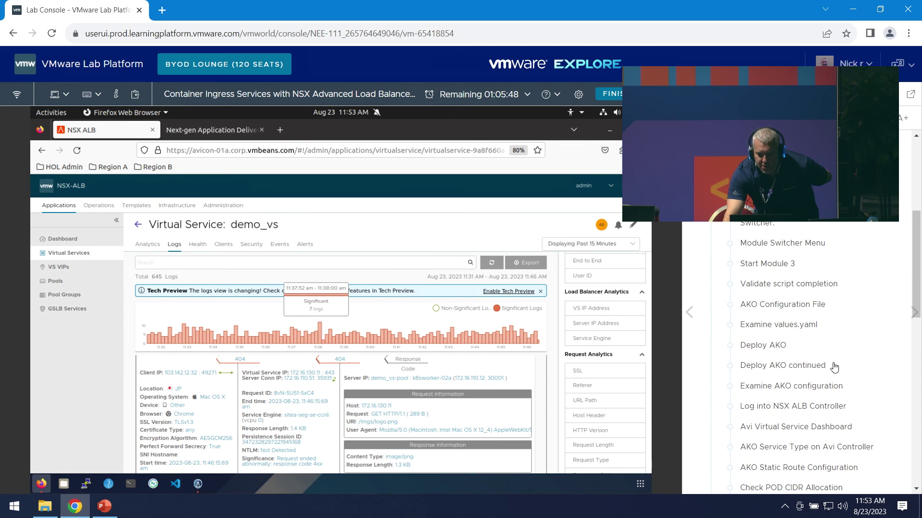
pyautogui.click(798, 309)
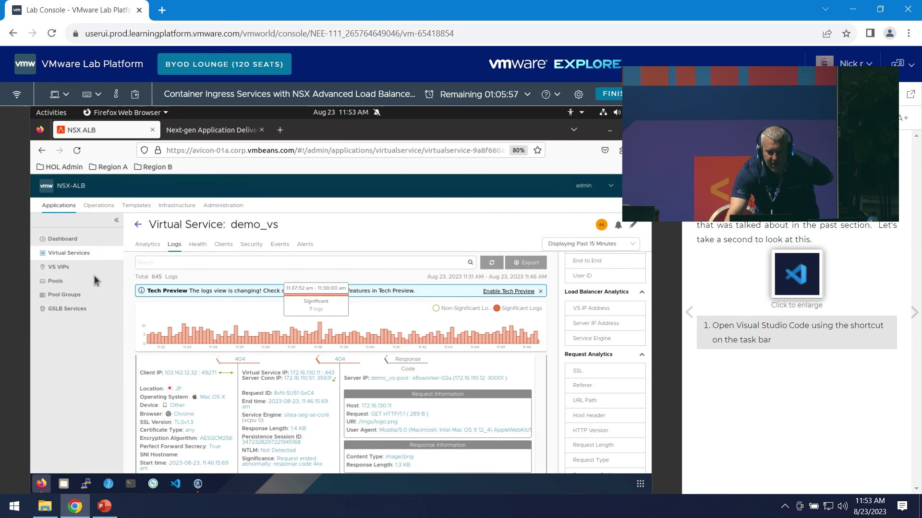
# - Minimize Firefox, browse the /hol folder in Files, close it, and launch VS Code
pyautogui.click(609, 131)
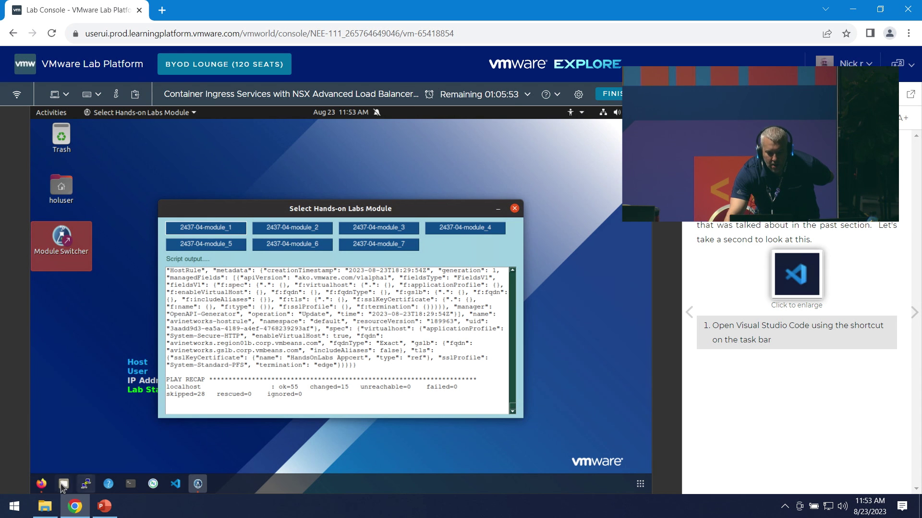
pyautogui.click(63, 484)
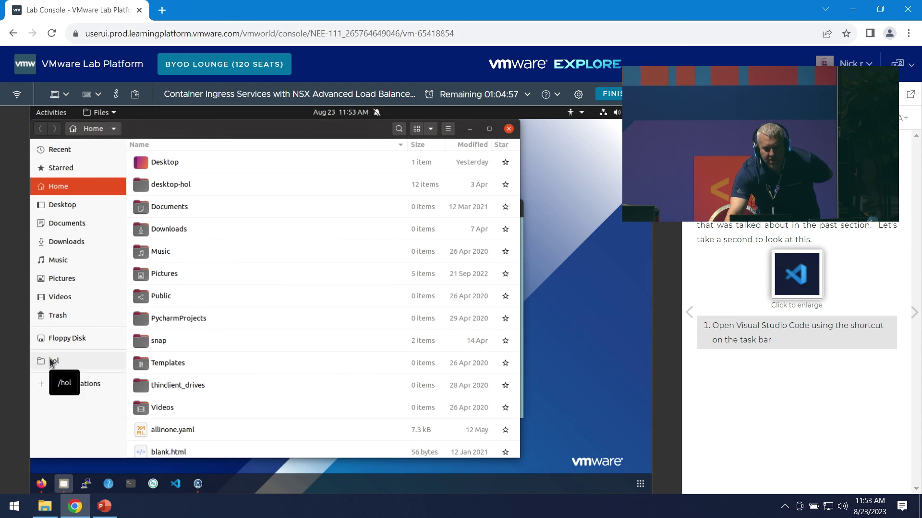
pyautogui.click(47, 361)
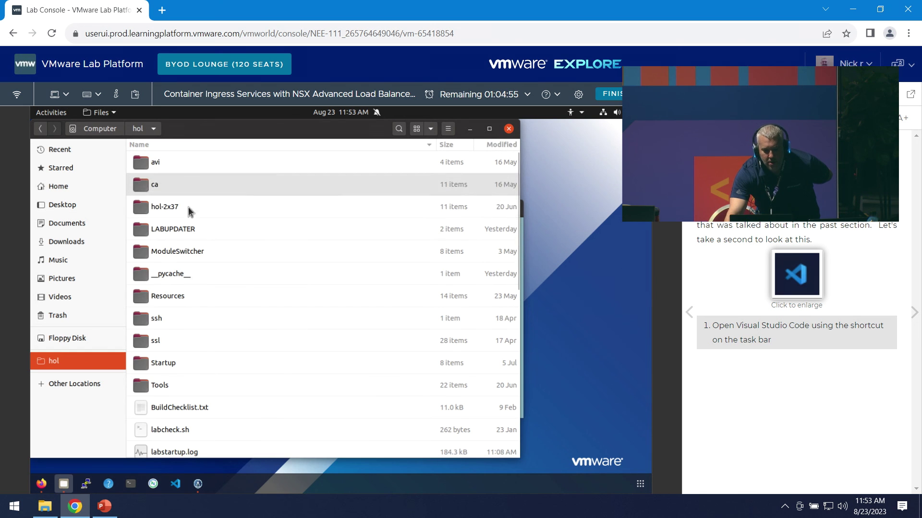
pyautogui.click(508, 128)
pyautogui.click(102, 403)
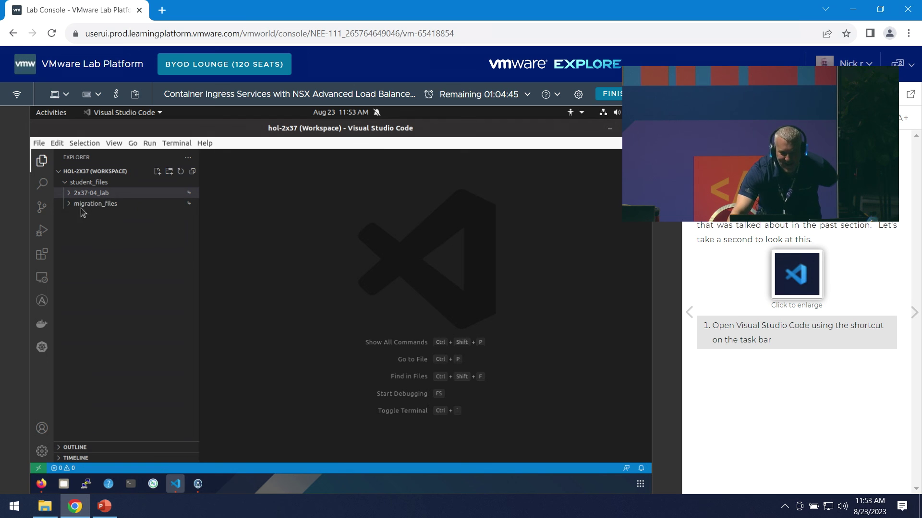
# - Expand 2x37-04_lab > sitea > ako in the Explorer and open values.yaml
pyautogui.click(93, 196)
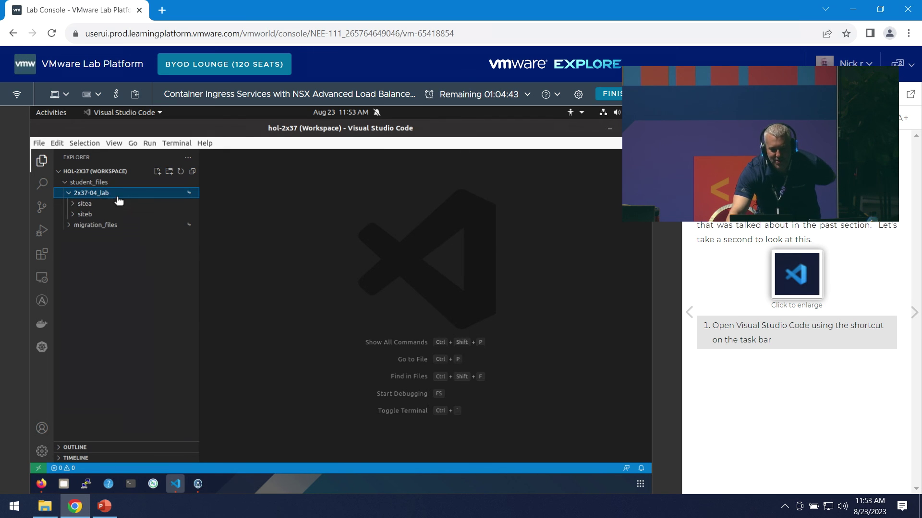
pyautogui.click(73, 206)
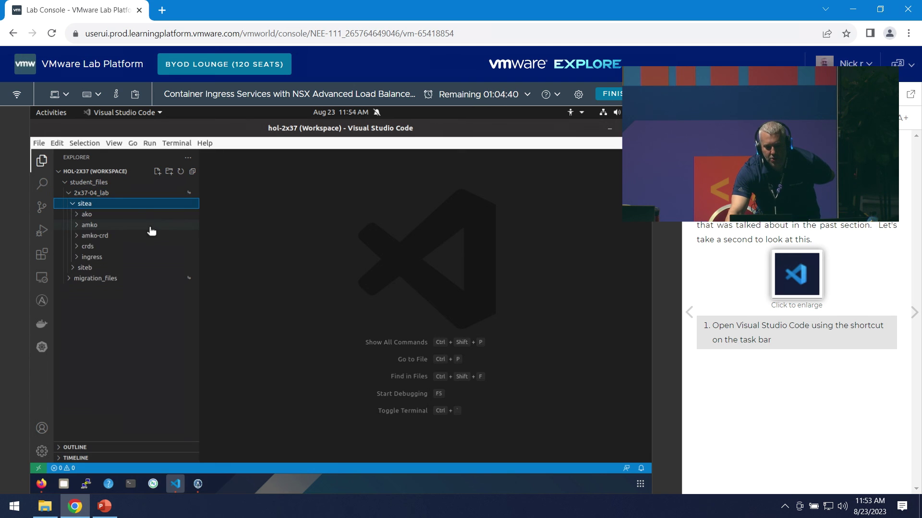
pyautogui.click(74, 216)
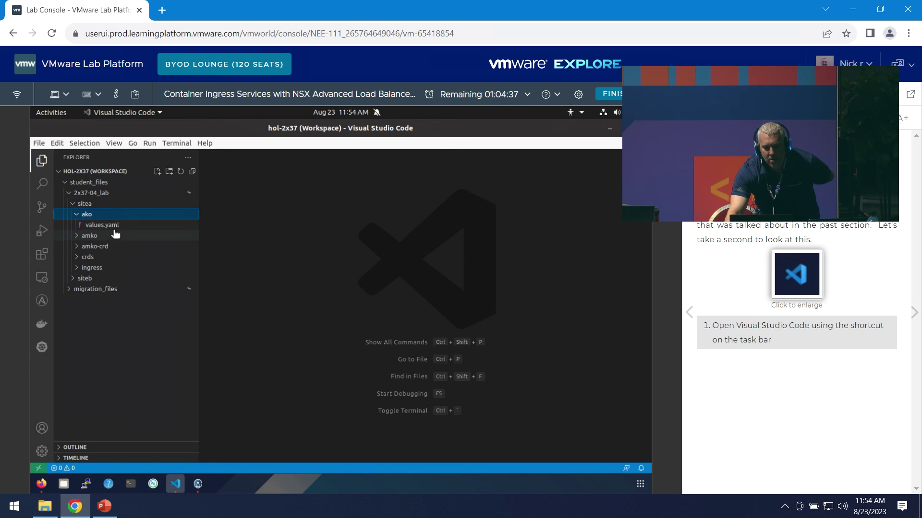
pyautogui.click(122, 225)
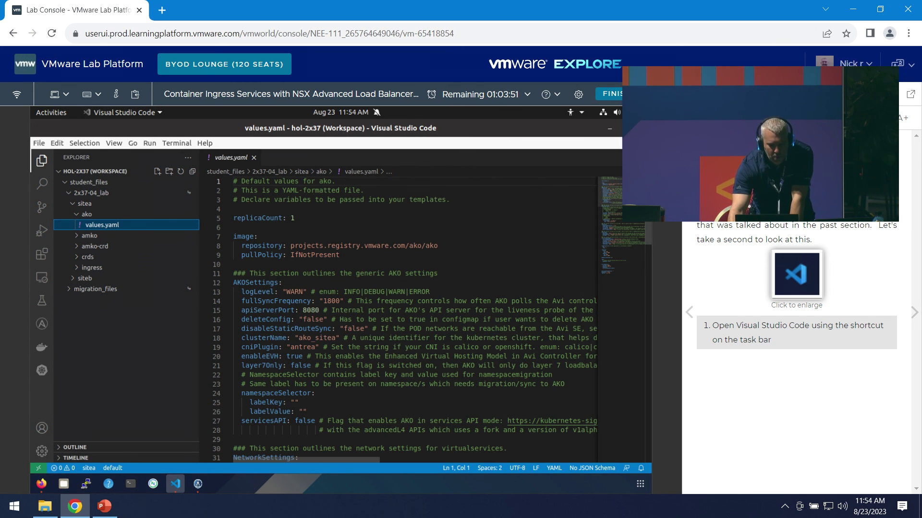
pyautogui.scroll(-2, 652, 243)
pyautogui.moveTo(652, 243); pyautogui.dragTo(652, 263)
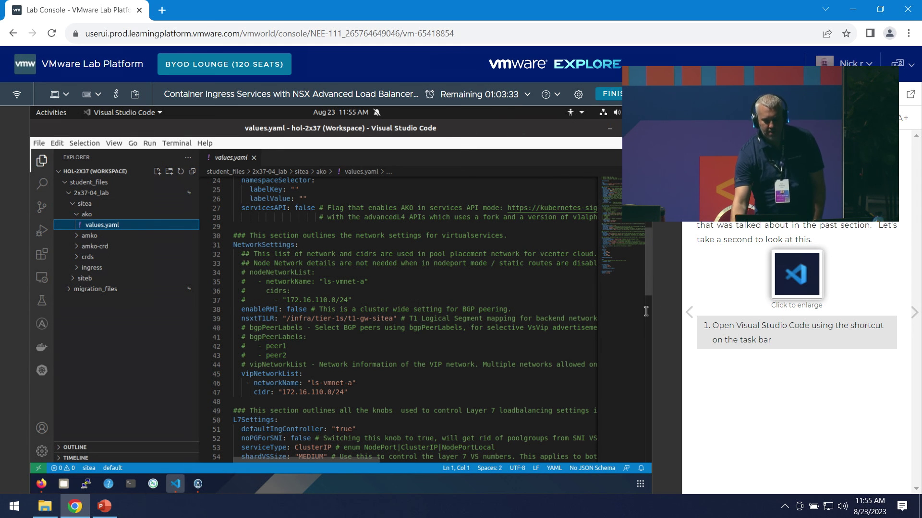
pyautogui.moveTo(653, 272); pyautogui.dragTo(637, 321)
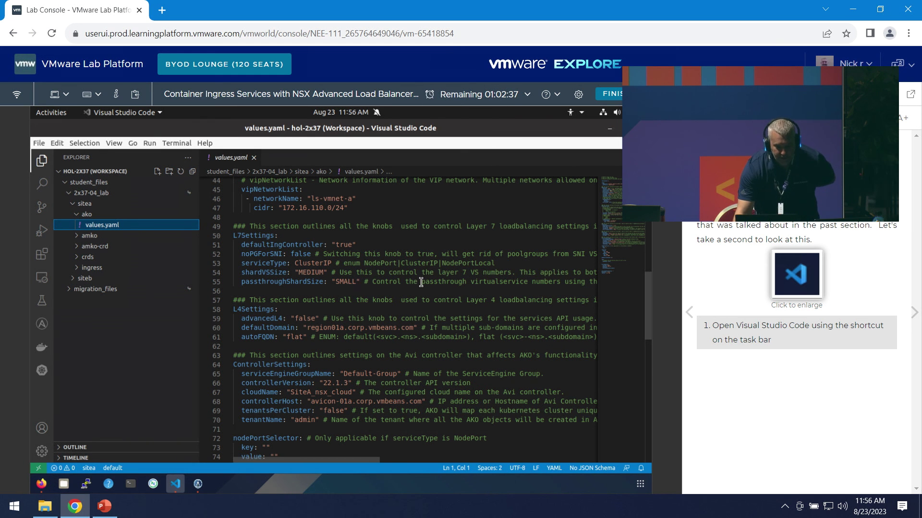
pyautogui.moveTo(648, 307); pyautogui.dragTo(659, 382)
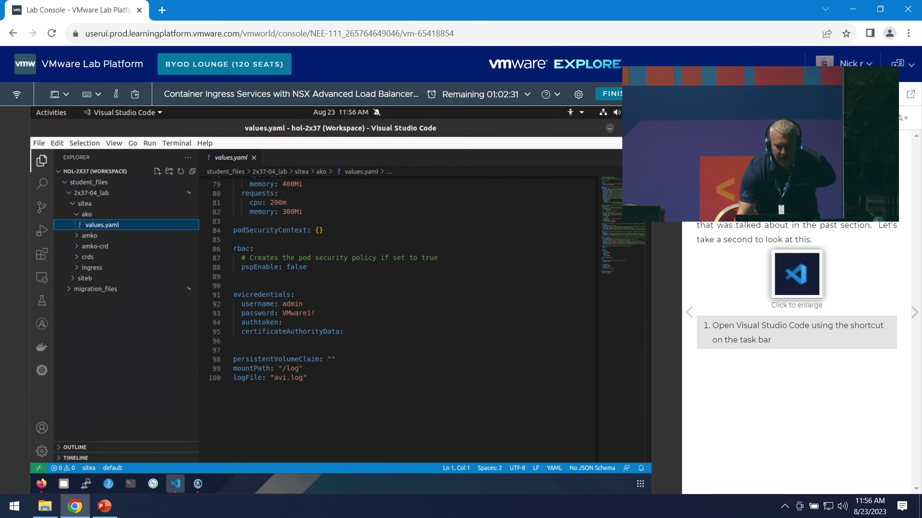
# - Open a terminal window and bring the manual to the Deploy AKO continued page
pyautogui.click(711, 118)
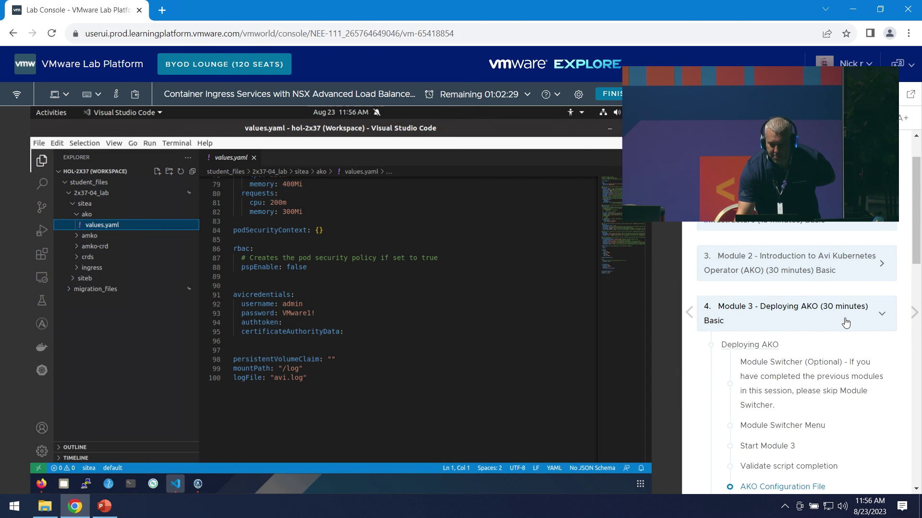
pyautogui.scroll(-3, 846, 321)
pyautogui.scroll(-3, 857, 329)
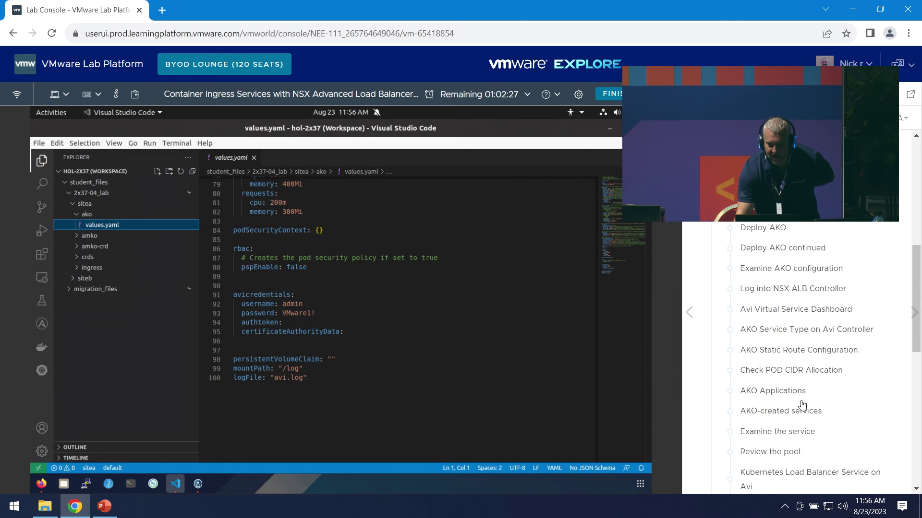
pyautogui.click(129, 486)
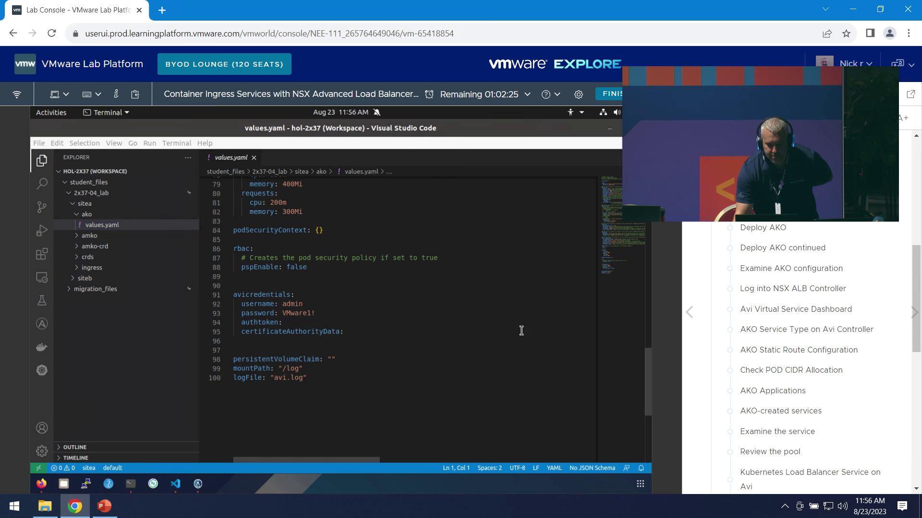
pyautogui.scroll(-2, 855, 360)
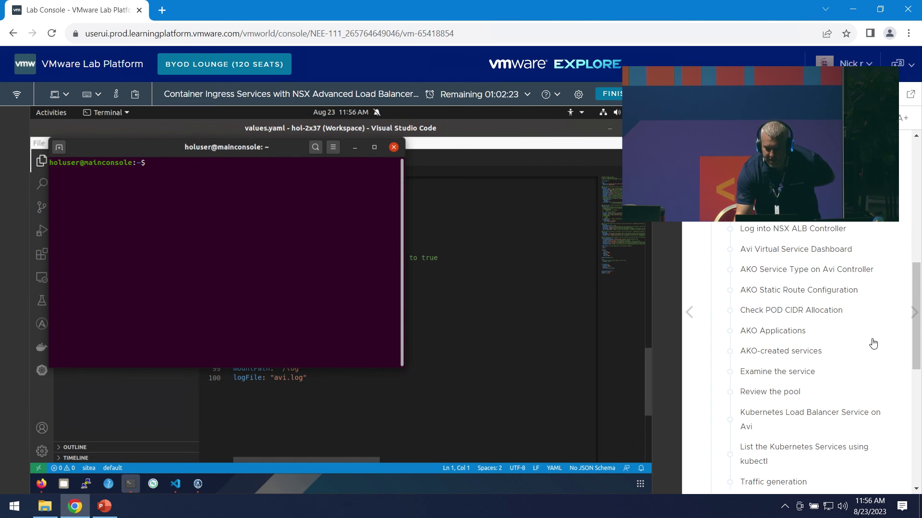
pyautogui.scroll(2, 816, 308)
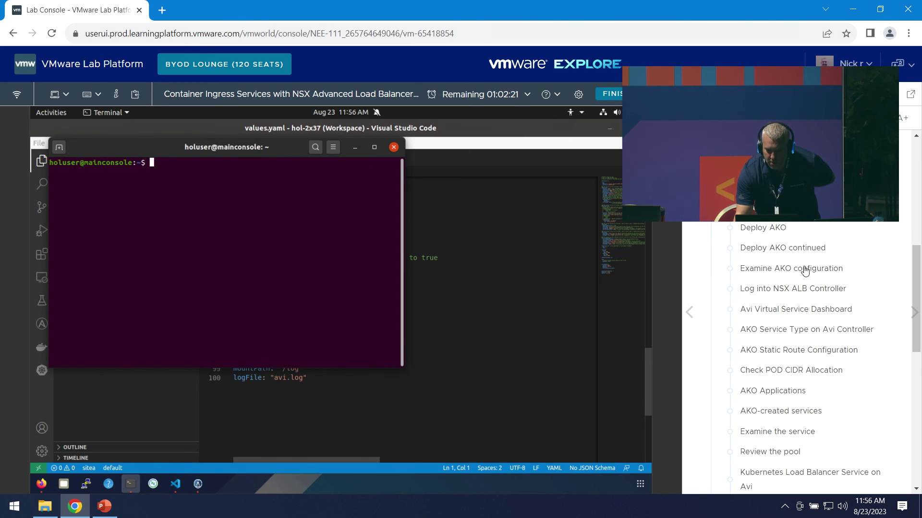
pyautogui.click(812, 247)
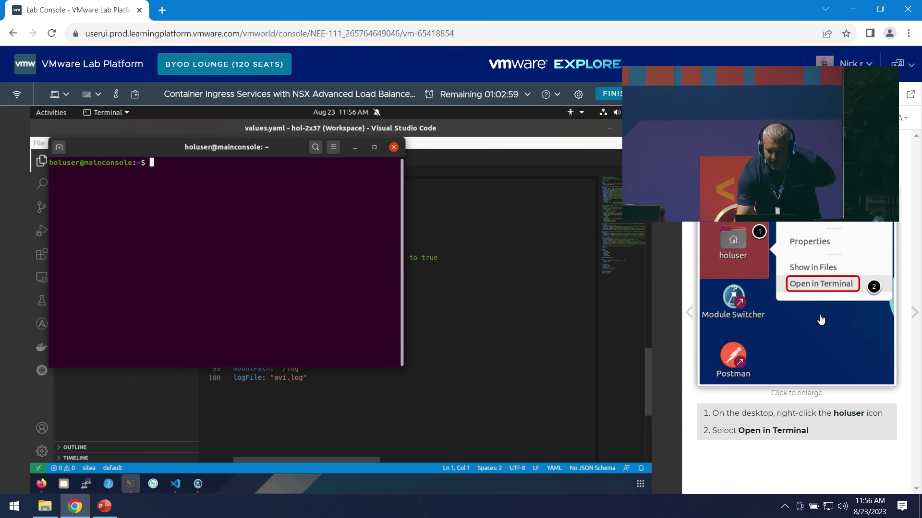
pyautogui.click(915, 315)
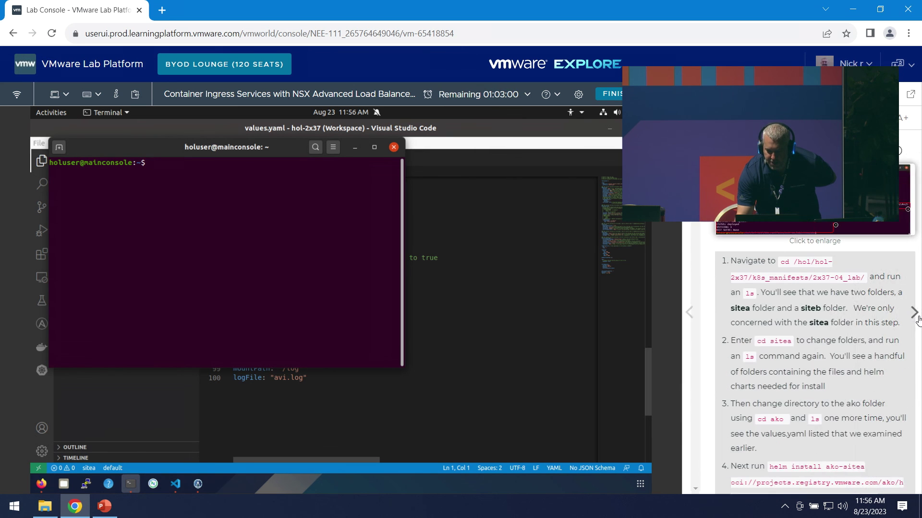
pyautogui.scroll(-3, 912, 336)
pyautogui.scroll(3, 912, 336)
# - Put the manual's cd /hol/hol-2x37/k8s_manifests/2x37-04_lab command at the terminal prompt
pyautogui.click(336, 235)
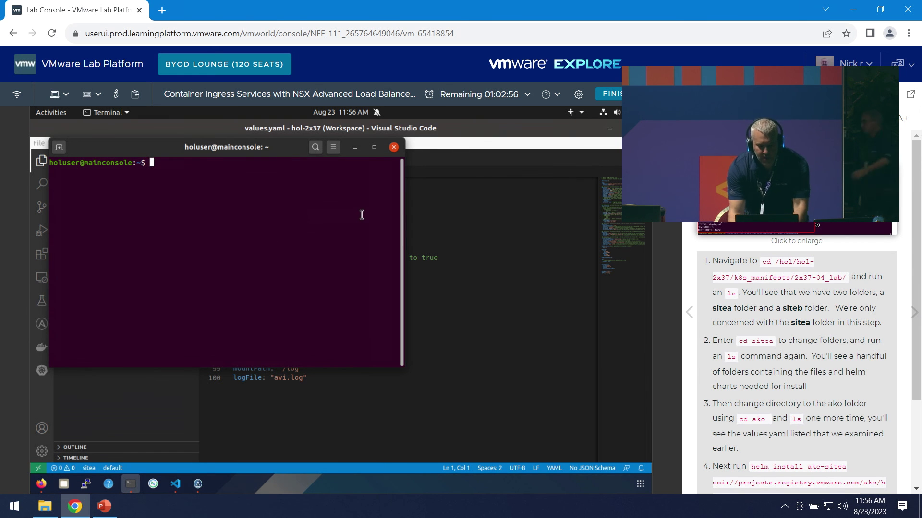
pyautogui.write('cd')
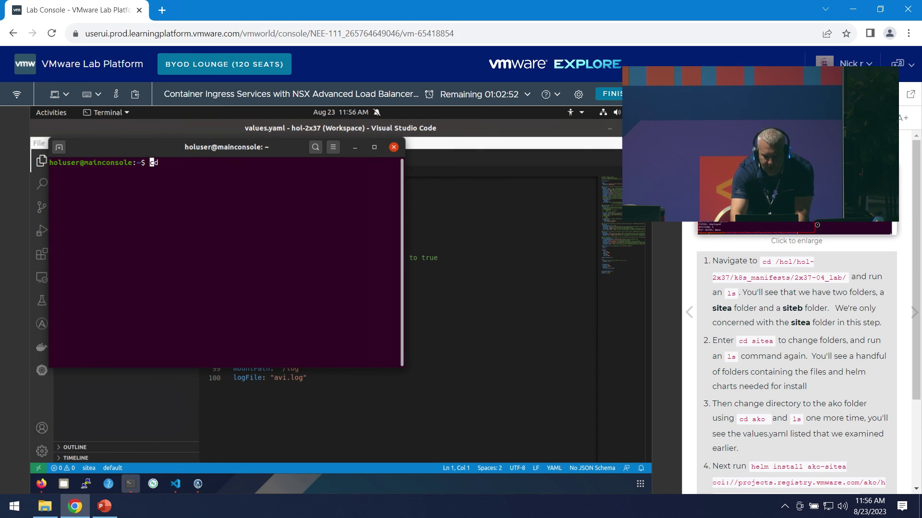
pyautogui.press('Delete')
pyautogui.press('Delete')
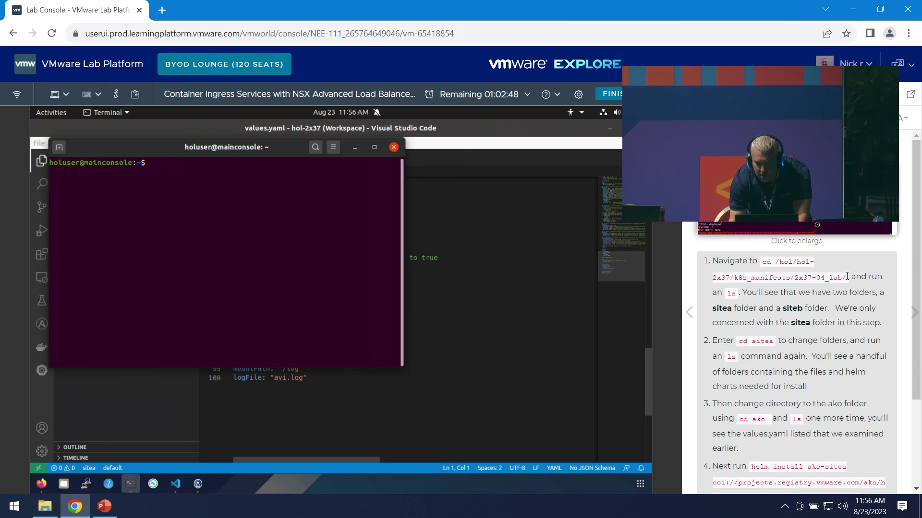
pyautogui.moveTo(847, 278); pyautogui.dragTo(155, 208)
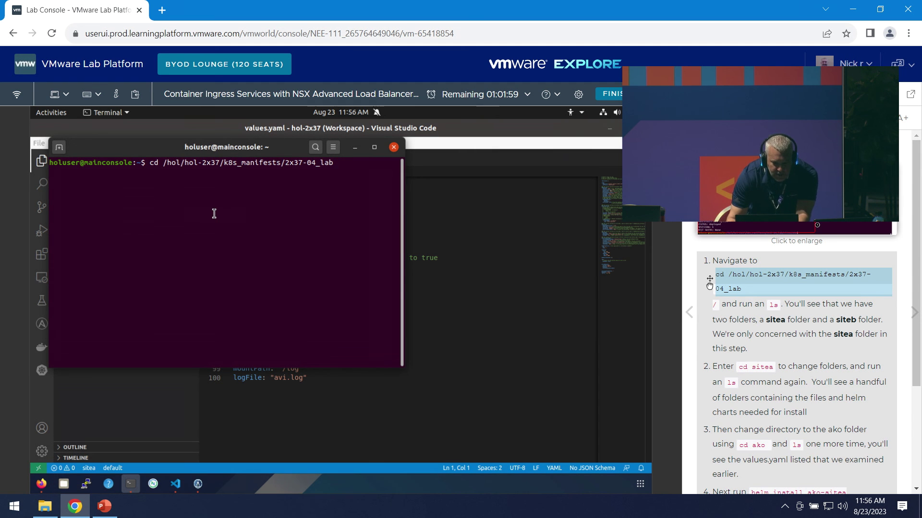
# - Enter 2x37-04_lab, list its sitea and siteb folders with ls, then cd into sitea/ako
pyautogui.press('Return')
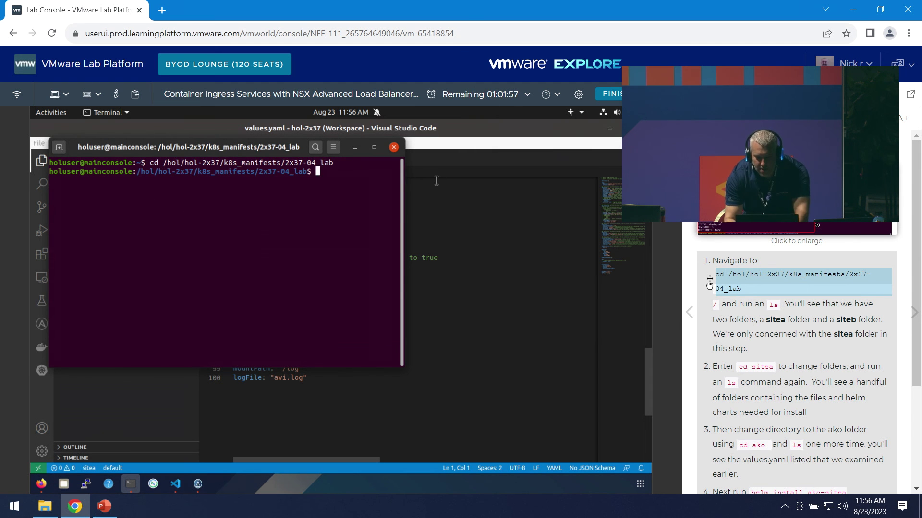
pyautogui.write('ls')
pyautogui.press('Return')
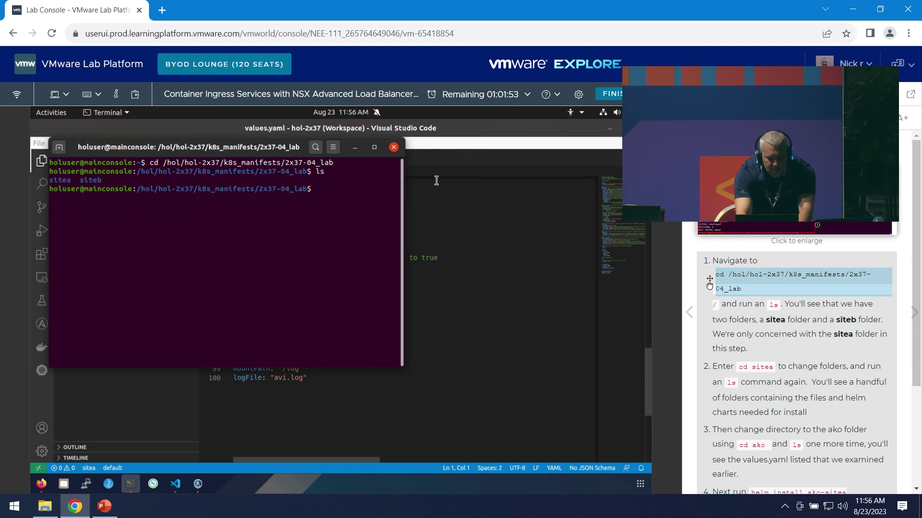
pyautogui.write('cd sitea')
pyautogui.press('Return')
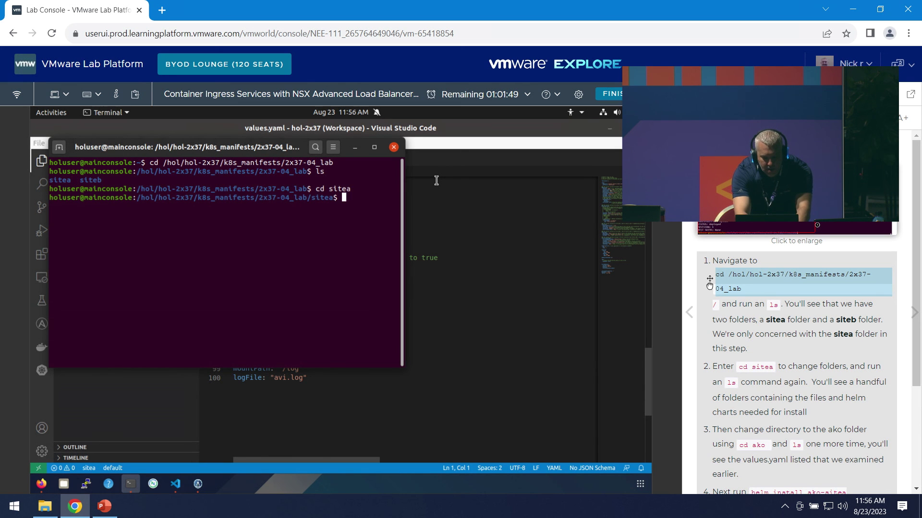
pyautogui.write('cd ako')
pyautogui.press('Return')
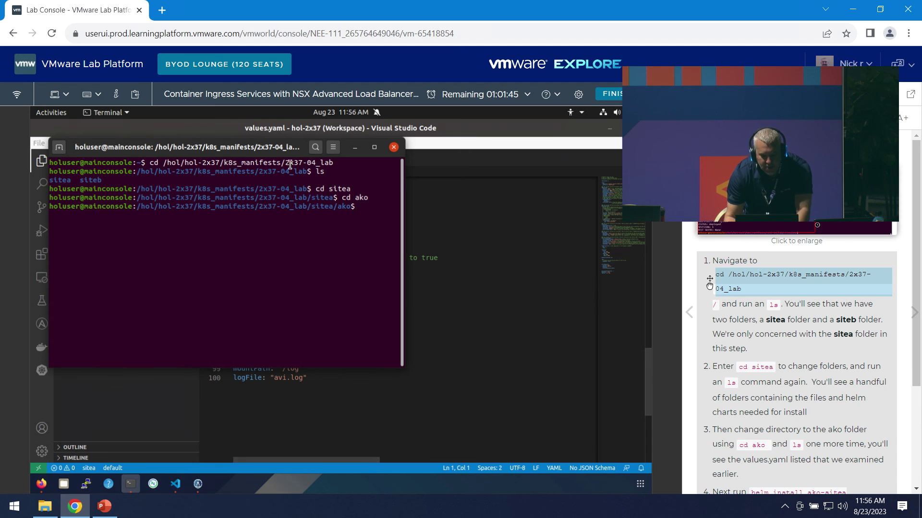
pyautogui.scroll(-3, 823, 341)
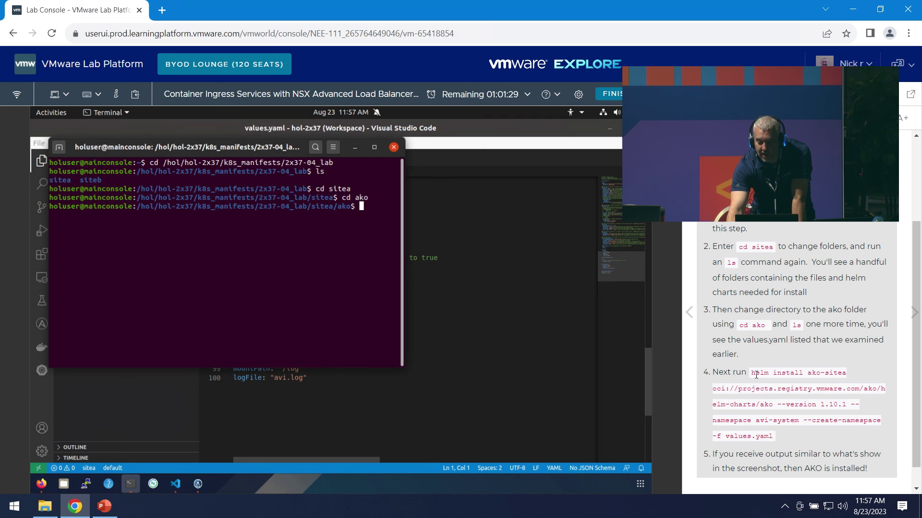
# - Run the manual's helm install of AKO 1.10.1 as ako-sitea into avi-system with values.yaml
pyautogui.scroll(-1, 752, 373)
pyautogui.moveTo(752, 375); pyautogui.dragTo(764, 392)
pyautogui.click(753, 357)
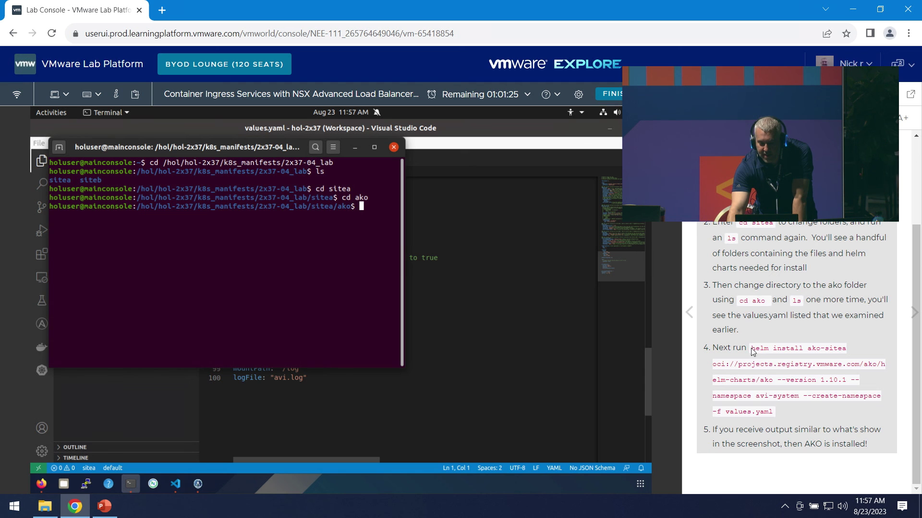
pyautogui.moveTo(752, 349); pyautogui.dragTo(786, 414)
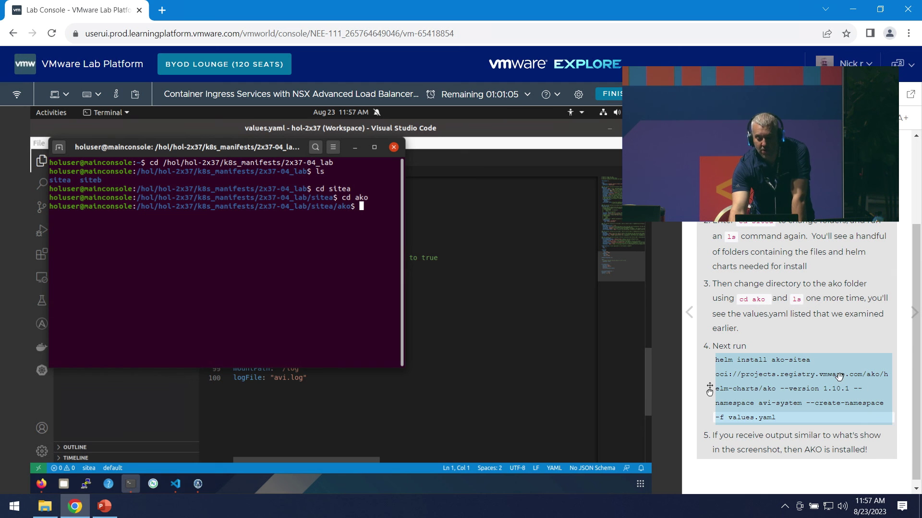
pyautogui.moveTo(838, 380); pyautogui.dragTo(277, 257)
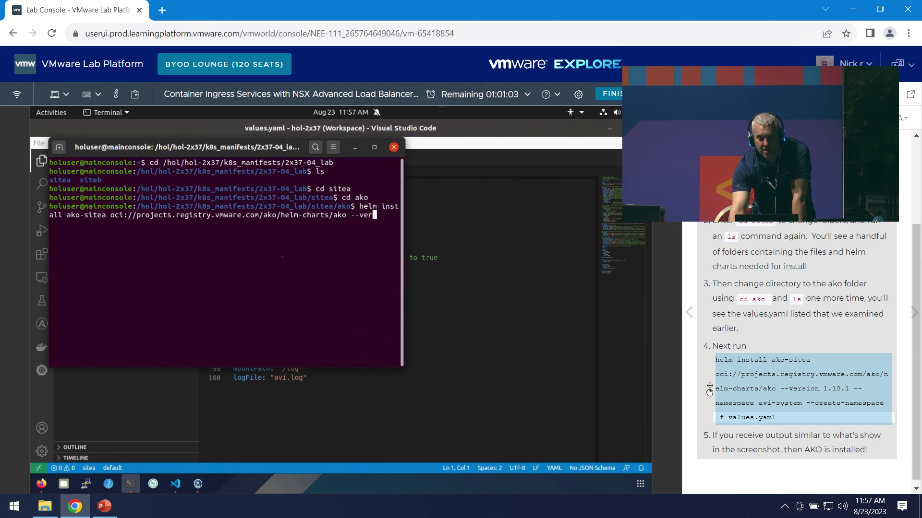
pyautogui.press('Return')
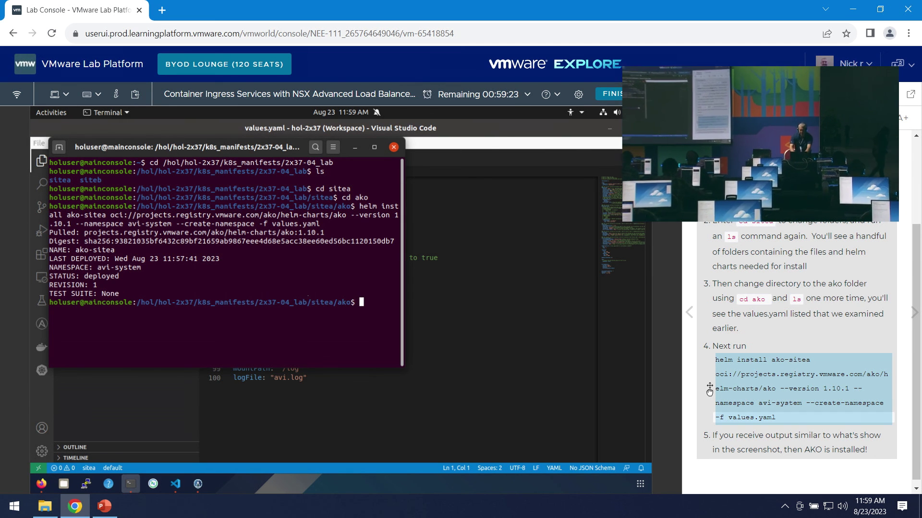
# - Run kubectl get pod -n avi-system and confirm ako-0 shows 1/1 Running
pyautogui.write('kubec')
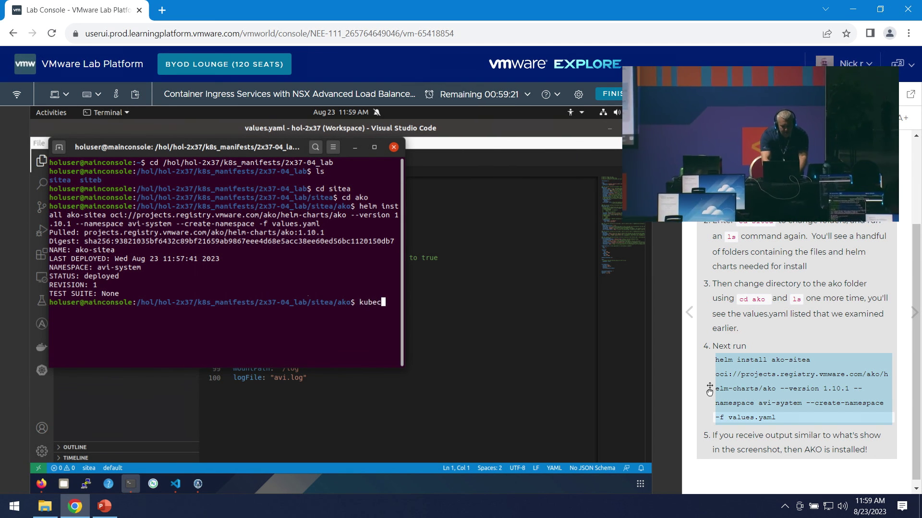
pyautogui.write('tl get pod -n avi-system')
pyautogui.press('Return')
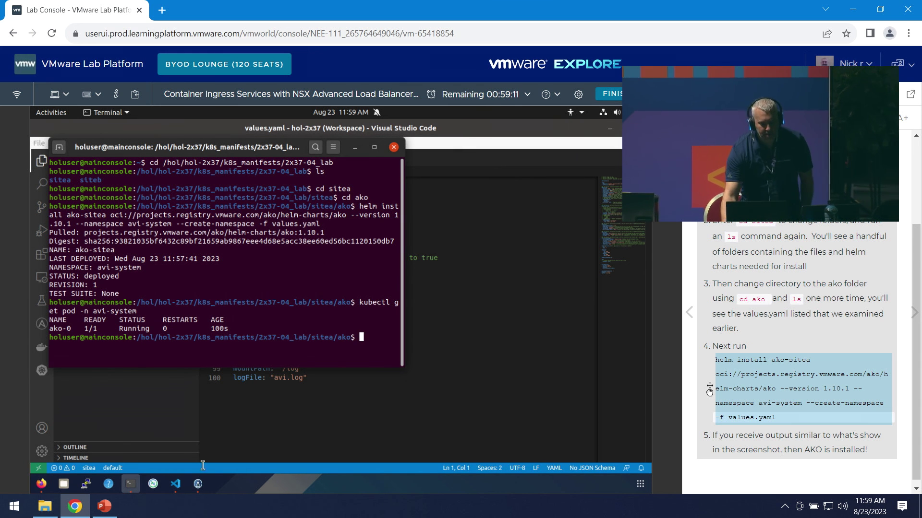
# - Return to the NSX ALB Controller in Firefox and open the Applications dashboard with six virtual services
pyautogui.click(42, 485)
pyautogui.click(139, 418)
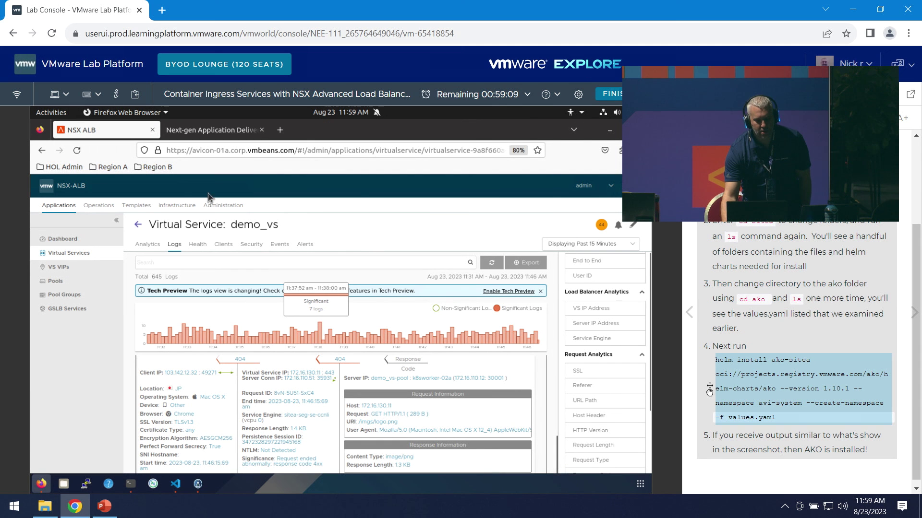
pyautogui.click(137, 226)
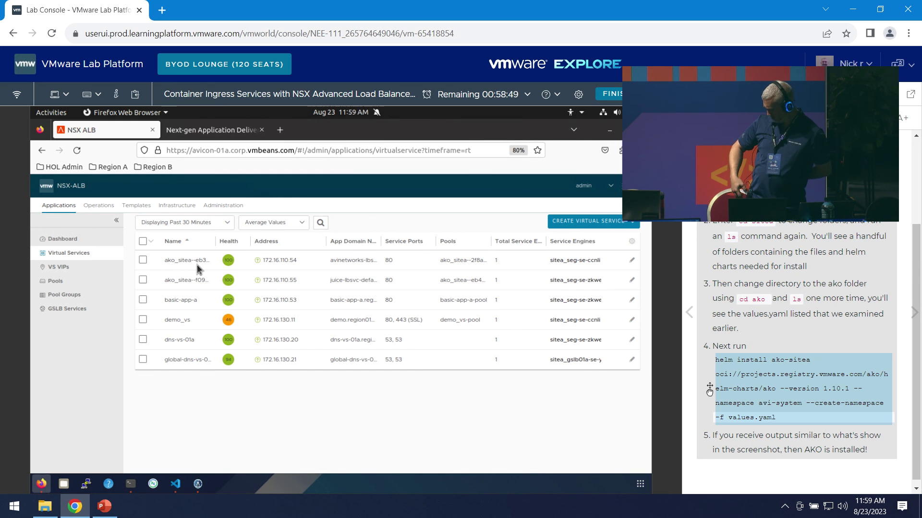
pyautogui.click(85, 259)
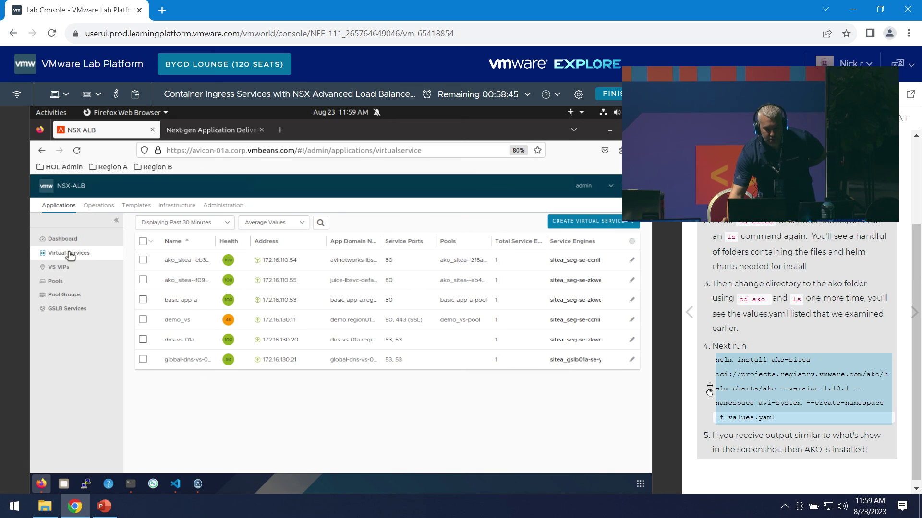
pyautogui.click(66, 240)
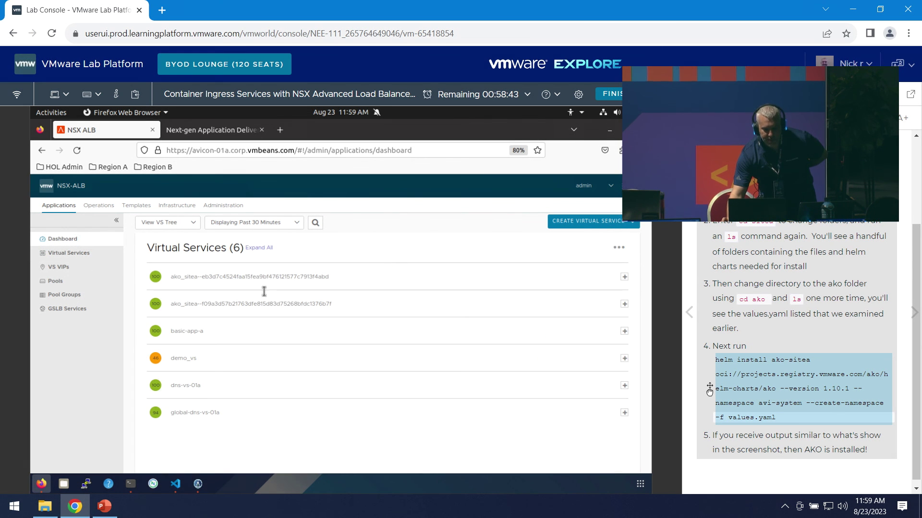
# - Expand both ako_sitea virtual services to reveal their pools and backend servers
pyautogui.click(409, 283)
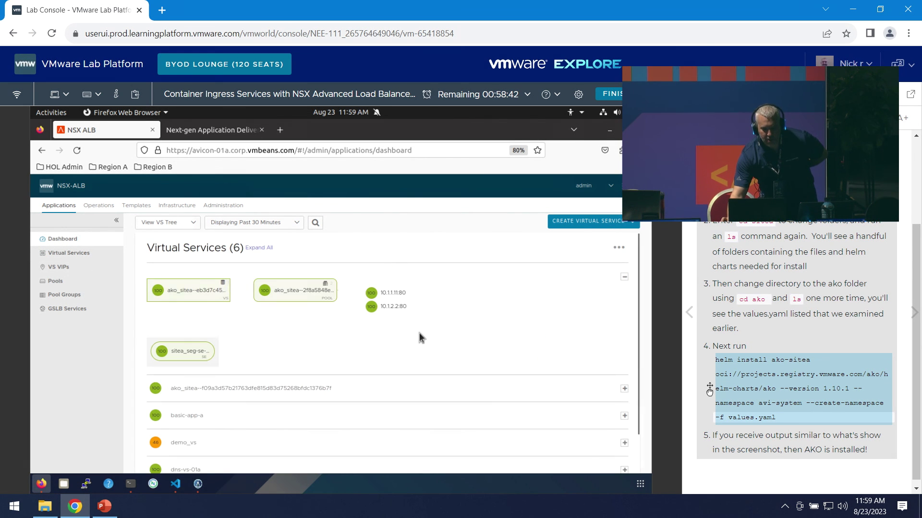
pyautogui.click(409, 390)
pyautogui.scroll(-1, 332, 394)
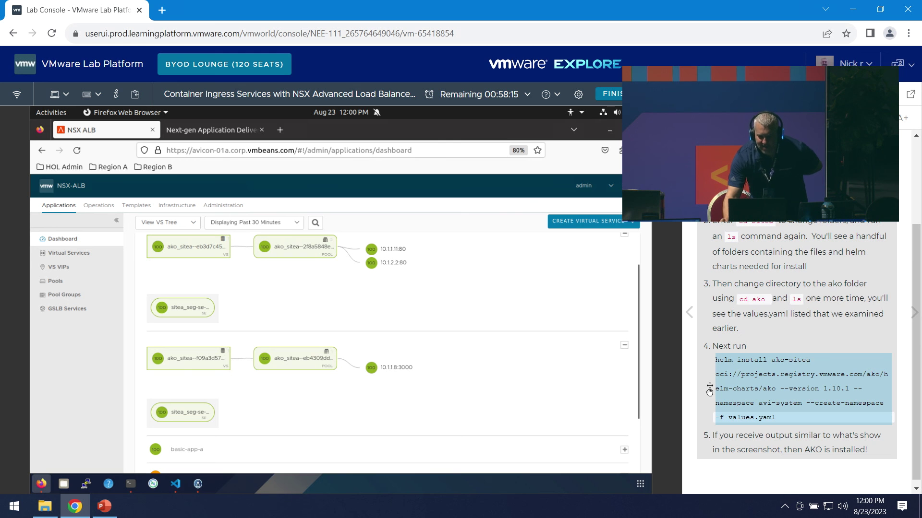
# - Advance the manual from the Avi Virtual Service Dashboard step to the AKO static route step
pyautogui.click(696, 118)
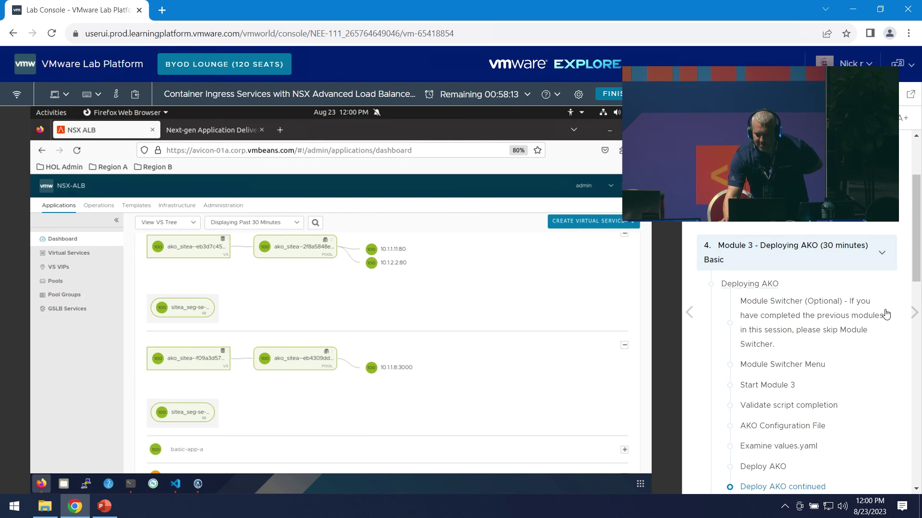
pyautogui.scroll(-5, 886, 314)
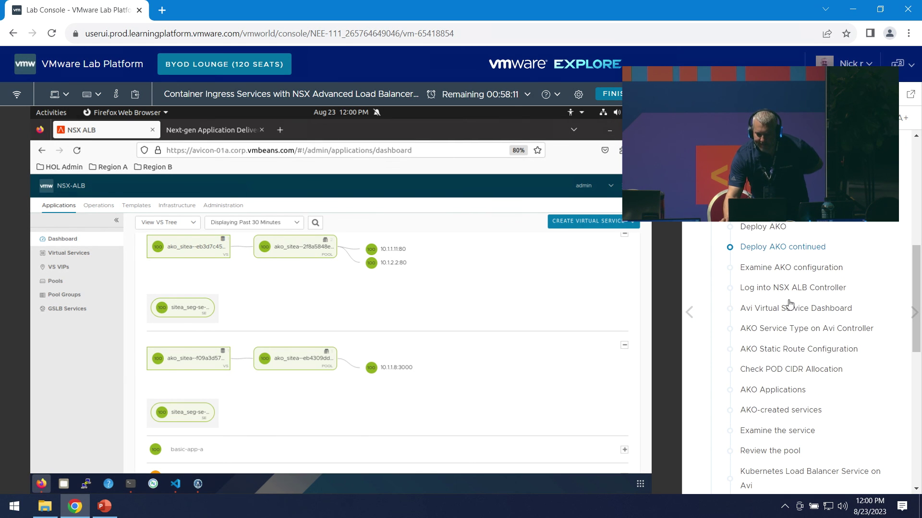
pyautogui.click(791, 309)
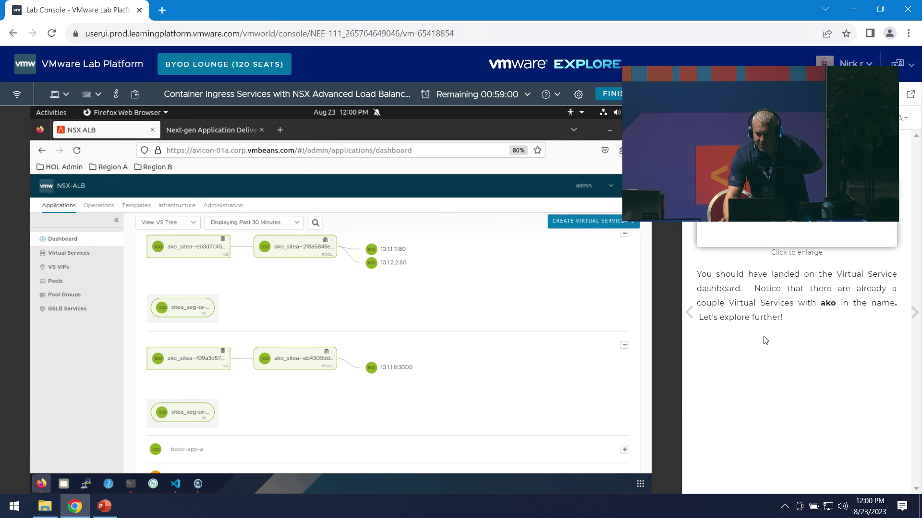
pyautogui.click(914, 312)
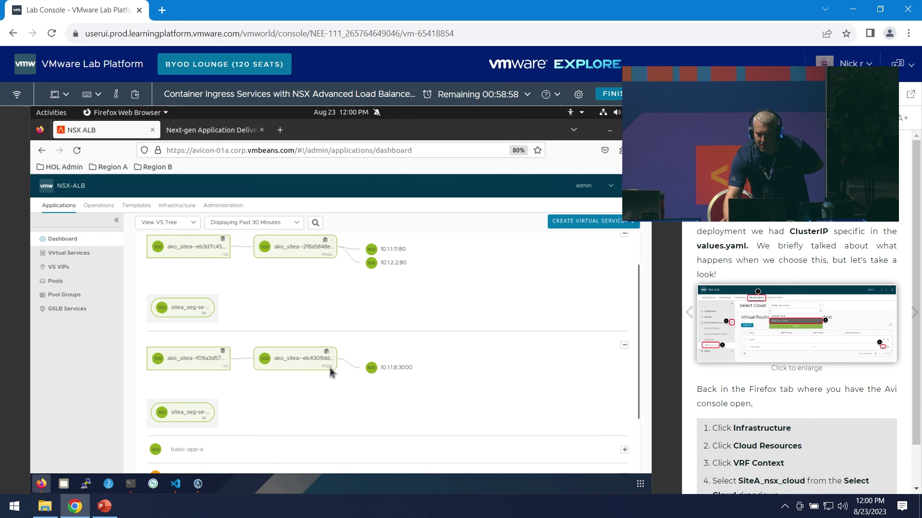
pyautogui.click(185, 205)
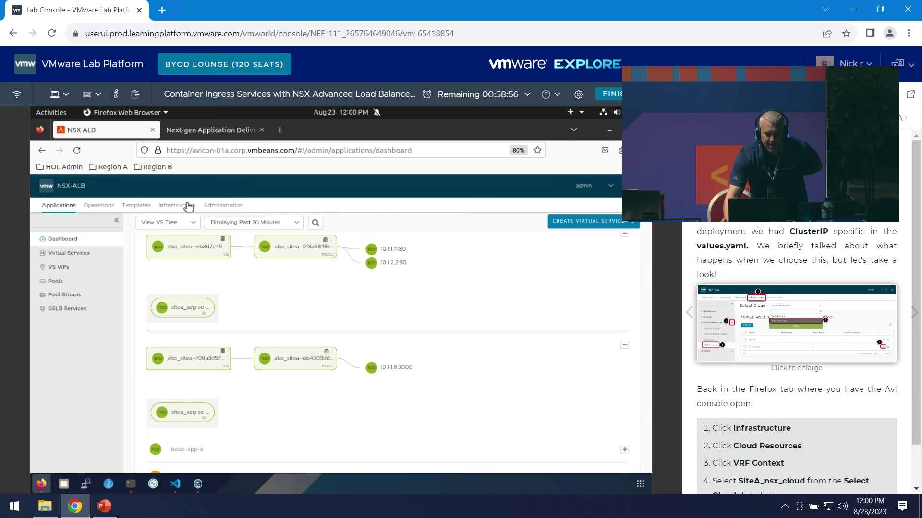
# - Open Infrastructure > Cloud Resources > VRF Context with SiteA_nsx_cloud selected
pyautogui.click(93, 268)
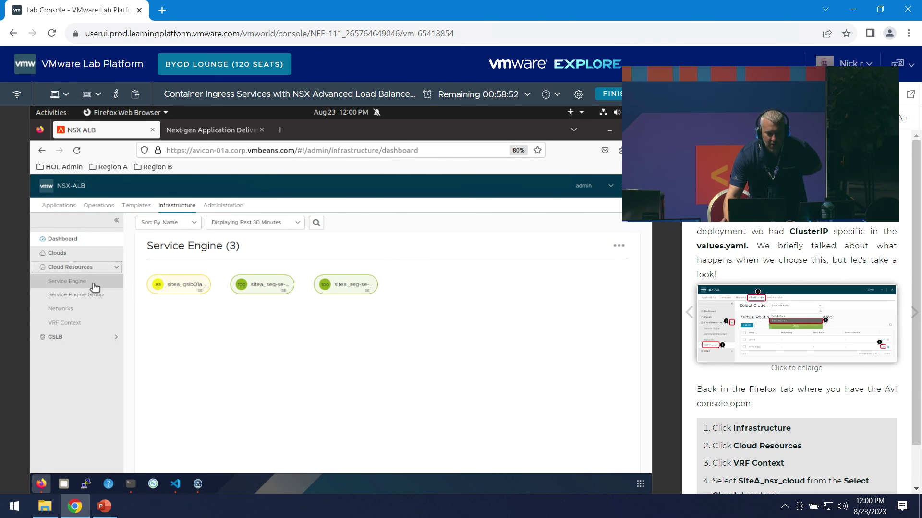
pyautogui.click(66, 309)
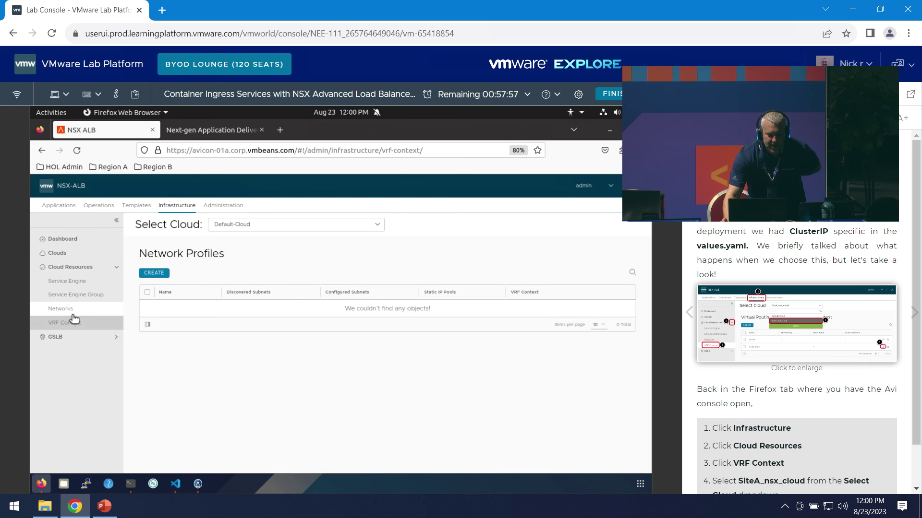
pyautogui.click(65, 322)
pyautogui.click(300, 228)
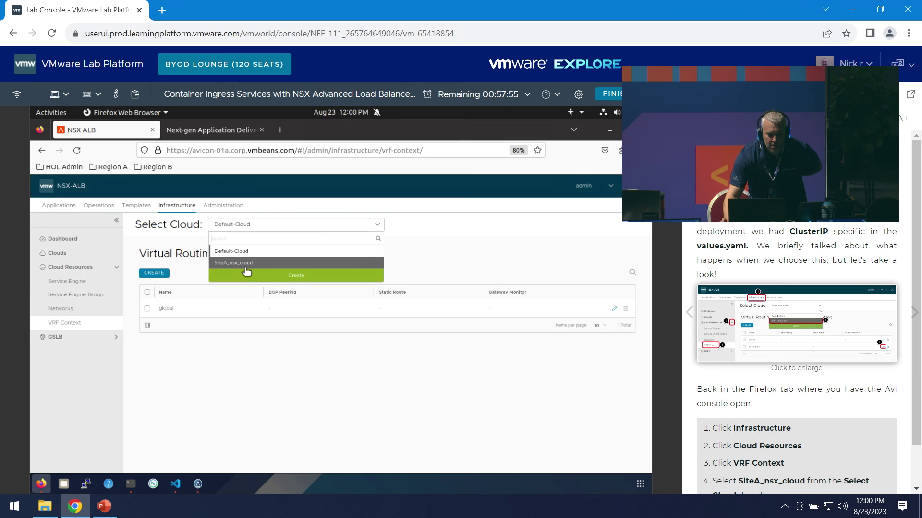
pyautogui.click(246, 266)
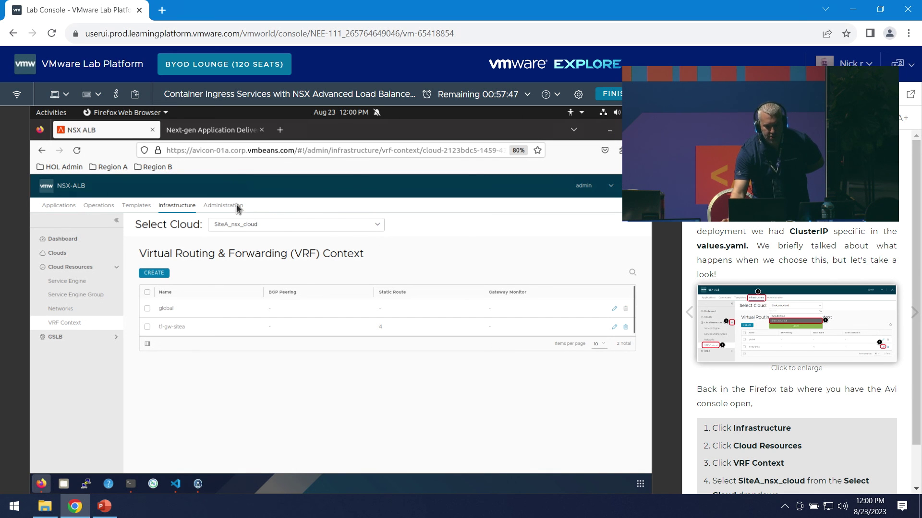
pyautogui.click(236, 226)
pyautogui.click(241, 266)
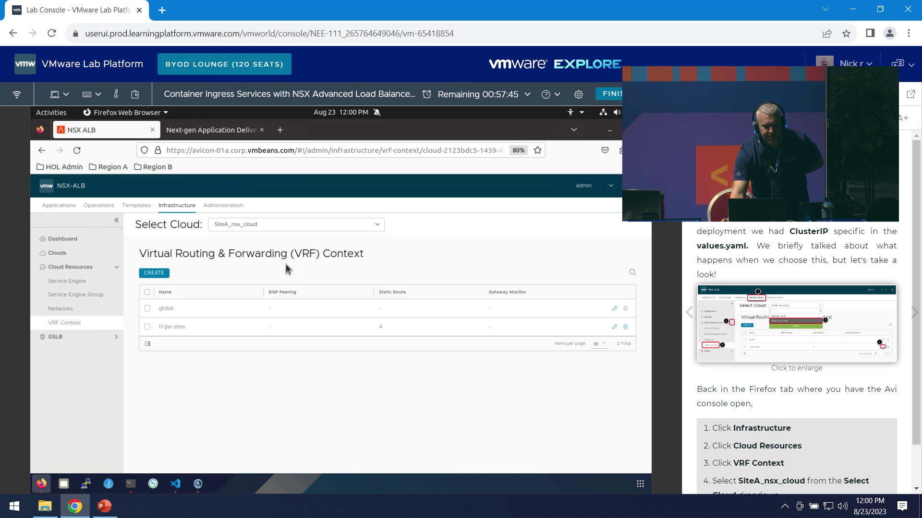
# - Inspect the t1-gw-sitea VRF context's 4 static routes and close the editor without saving
pyautogui.click(615, 327)
pyautogui.scroll(-2, 316, 387)
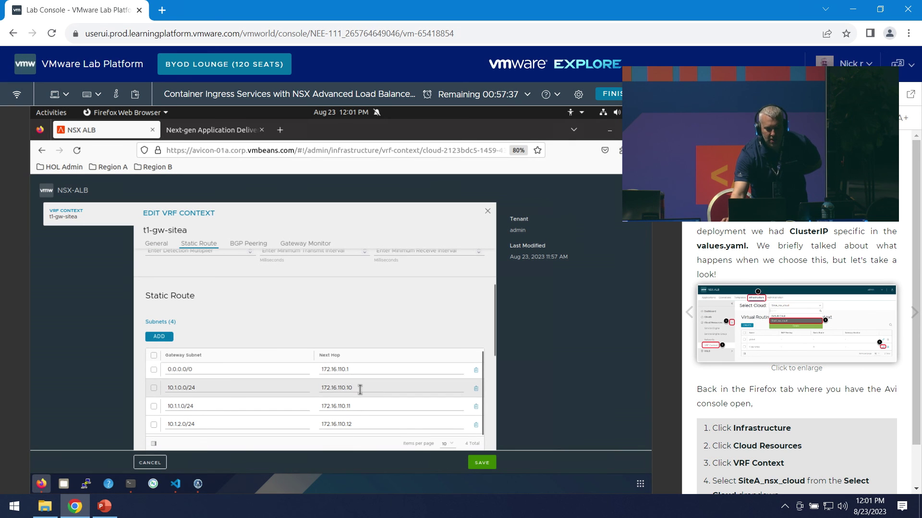
pyautogui.click(149, 462)
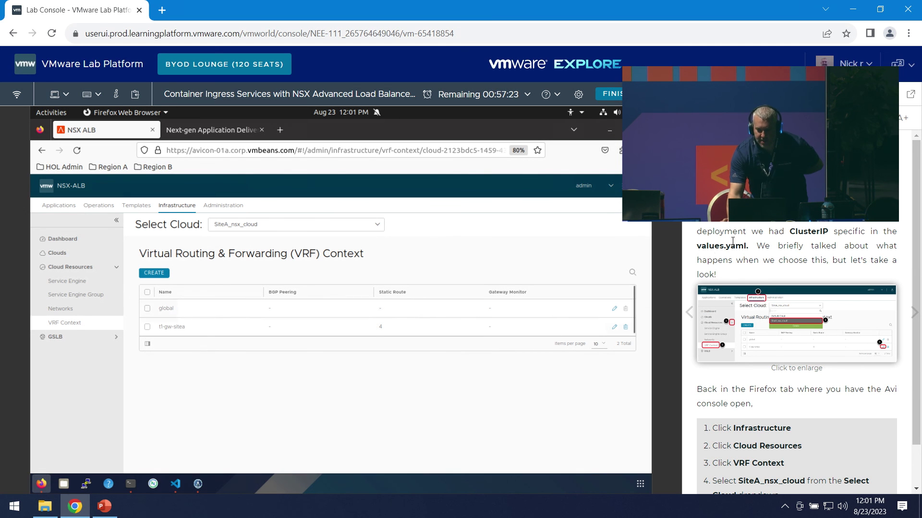
pyautogui.scroll(-1, 800, 251)
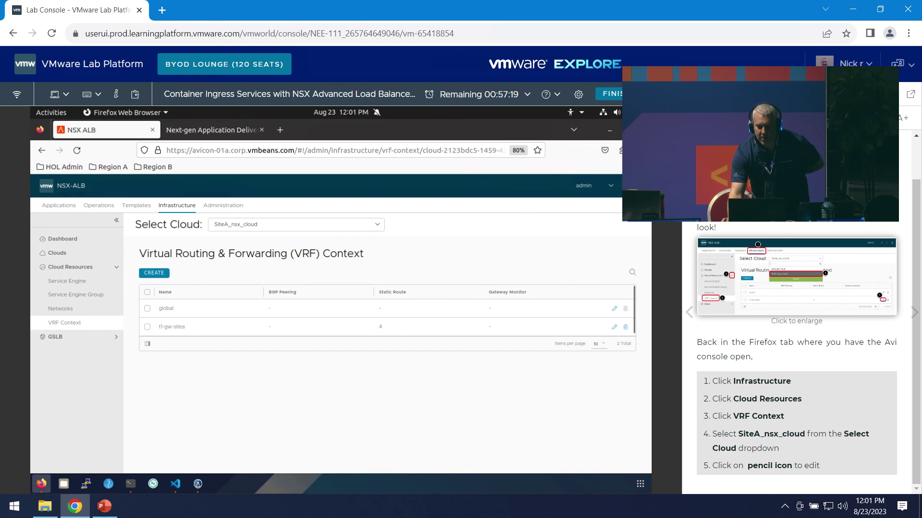
# - Open the manual's Check POD CIDR Allocation step
pyautogui.click(772, 255)
pyautogui.scroll(-8, 840, 321)
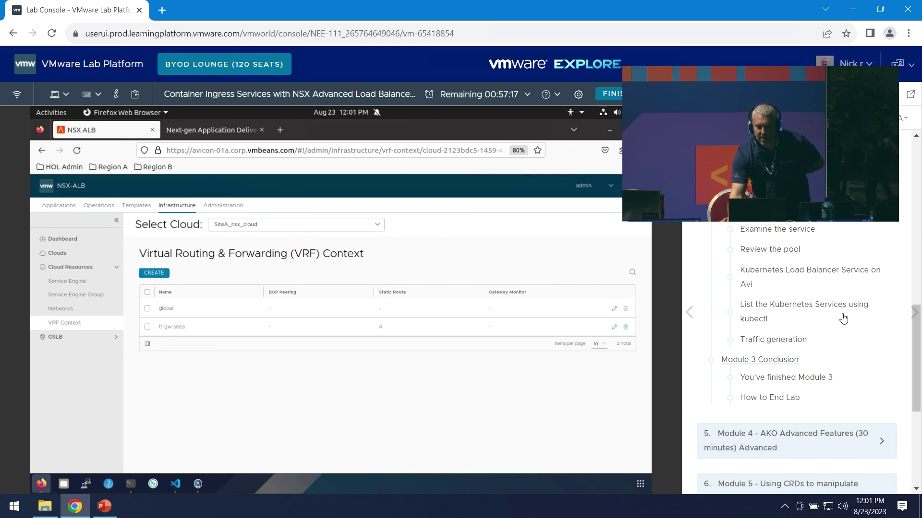
pyautogui.scroll(3, 841, 318)
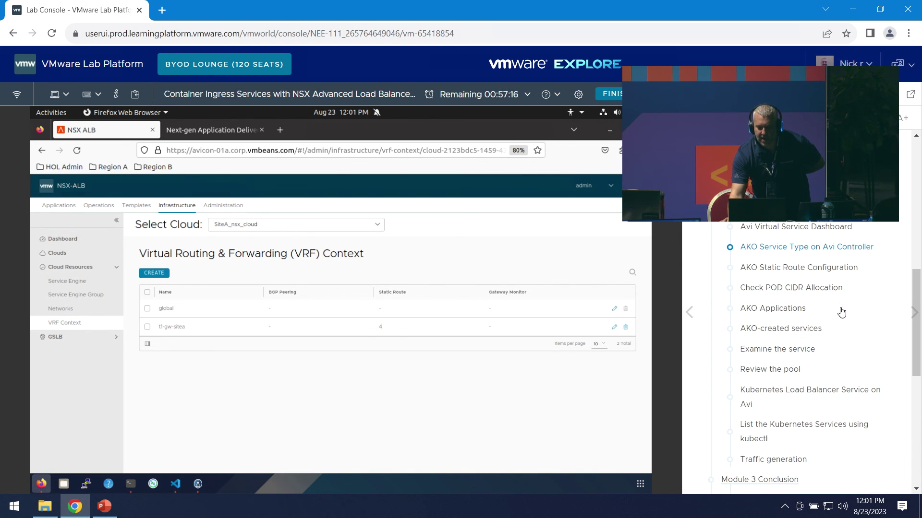
pyautogui.click(792, 287)
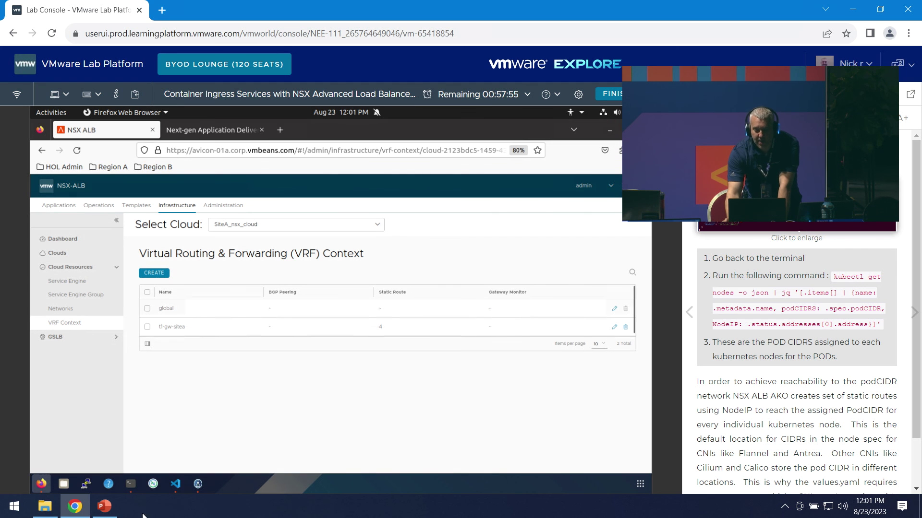
# - Run the kubectl get nodes | jq query listing each node's name, pod CIDR and node IP
pyautogui.click(138, 485)
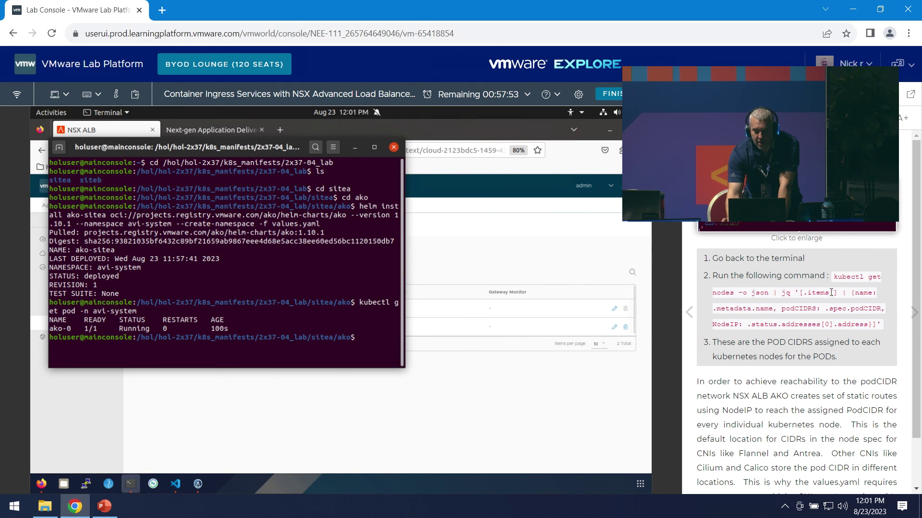
pyautogui.moveTo(836, 278); pyautogui.dragTo(225, 281)
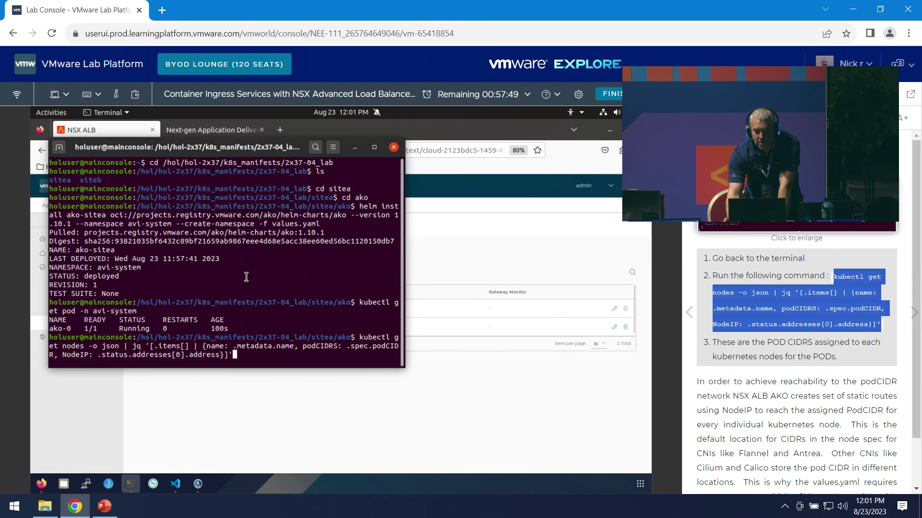
pyautogui.press('Return')
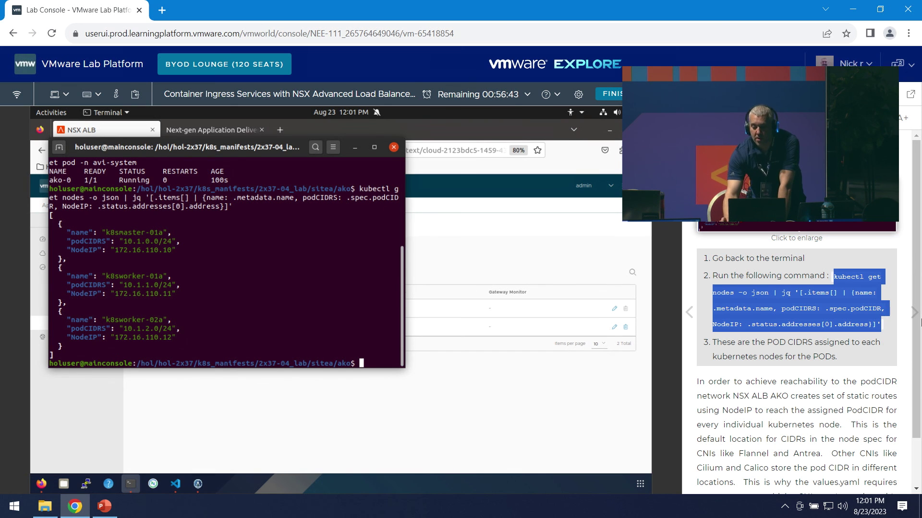
# - Move the lab manual to the 'Examine the service' step
pyautogui.click(797, 202)
pyautogui.scroll(-4, 888, 312)
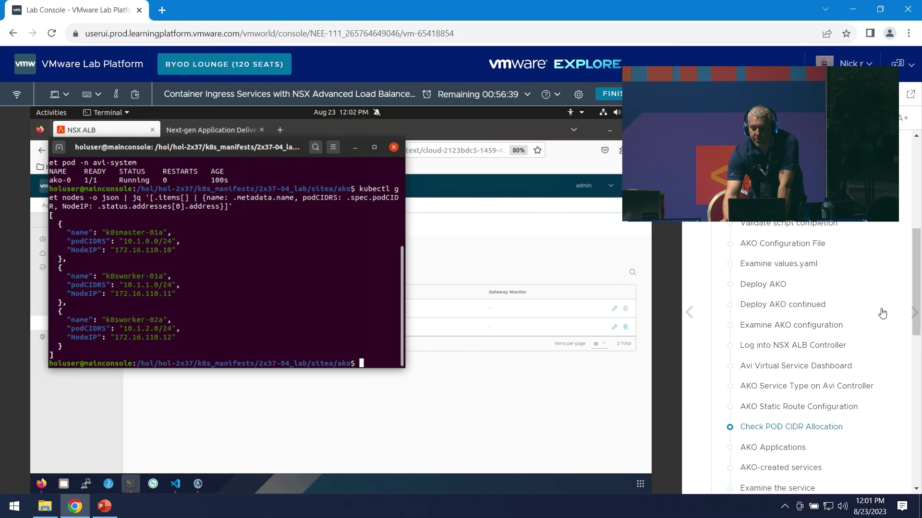
pyautogui.scroll(-1, 887, 312)
pyautogui.click(835, 310)
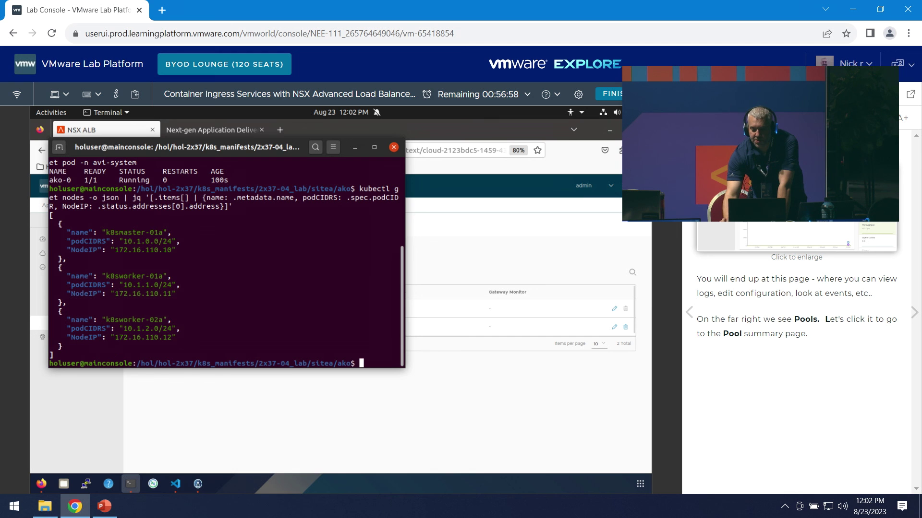
# - Inspect both ako_sitea virtual services' pools in NSX ALB, then open the Virtual Services list
pyautogui.click(278, 443)
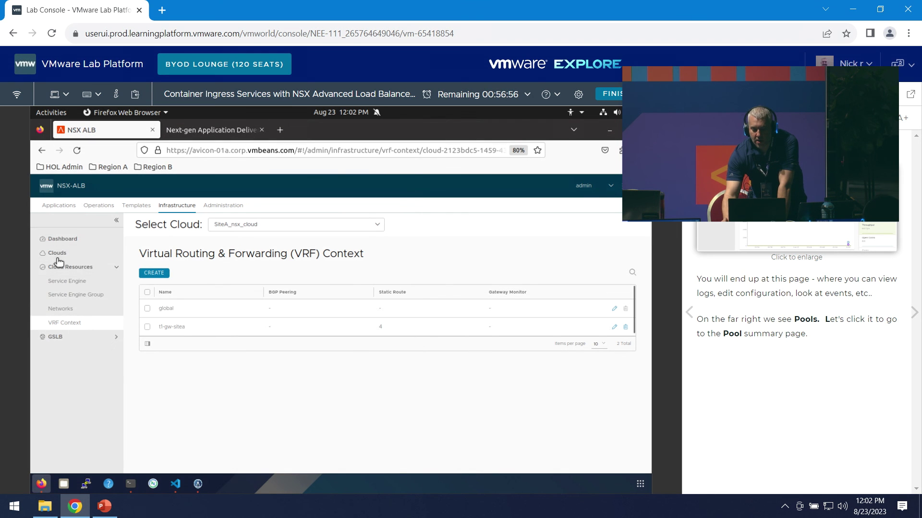
pyautogui.click(58, 203)
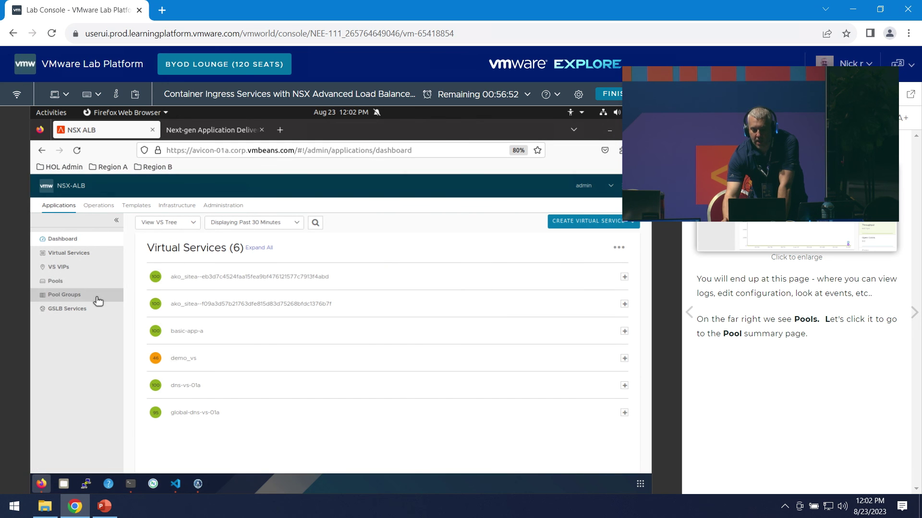
pyautogui.click(271, 301)
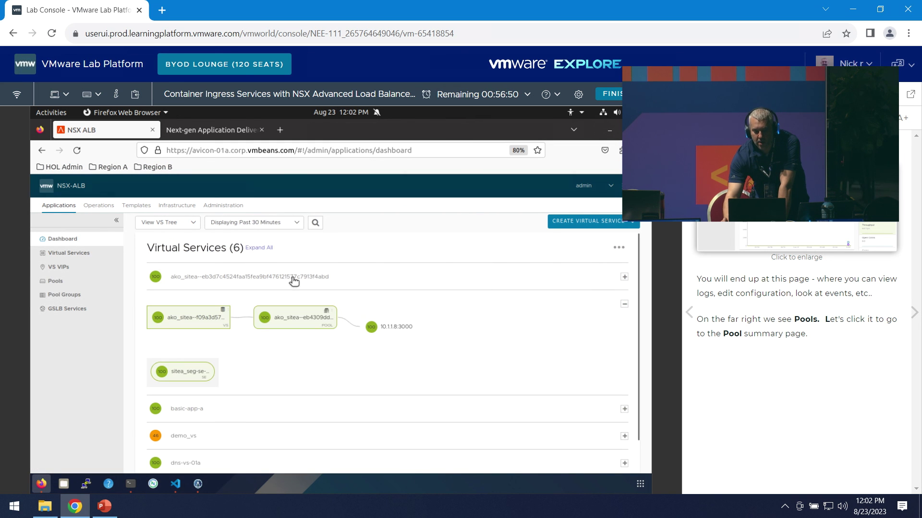
pyautogui.click(330, 274)
pyautogui.scroll(-2, 432, 346)
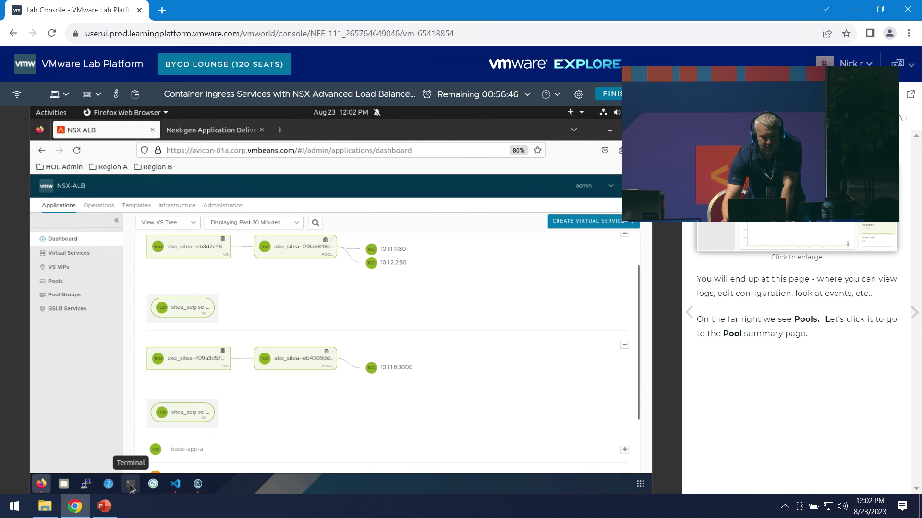
pyautogui.click(91, 253)
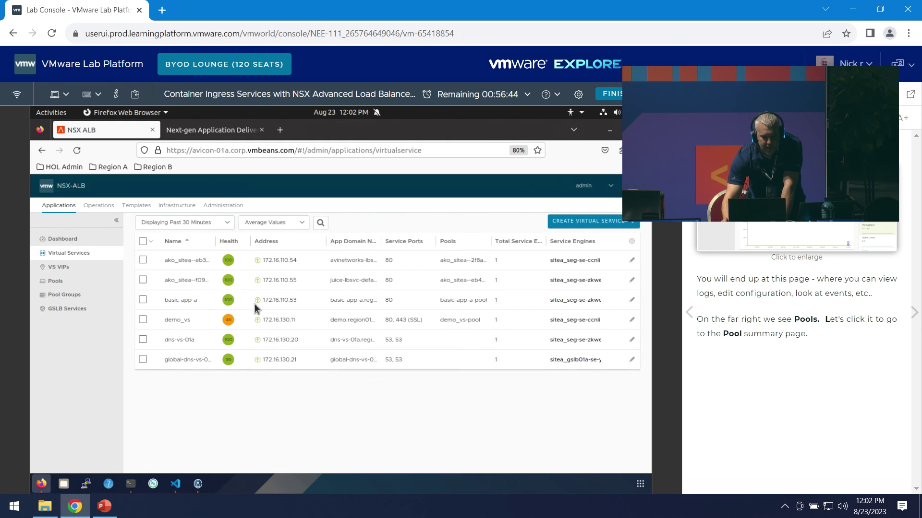
pyautogui.click(131, 484)
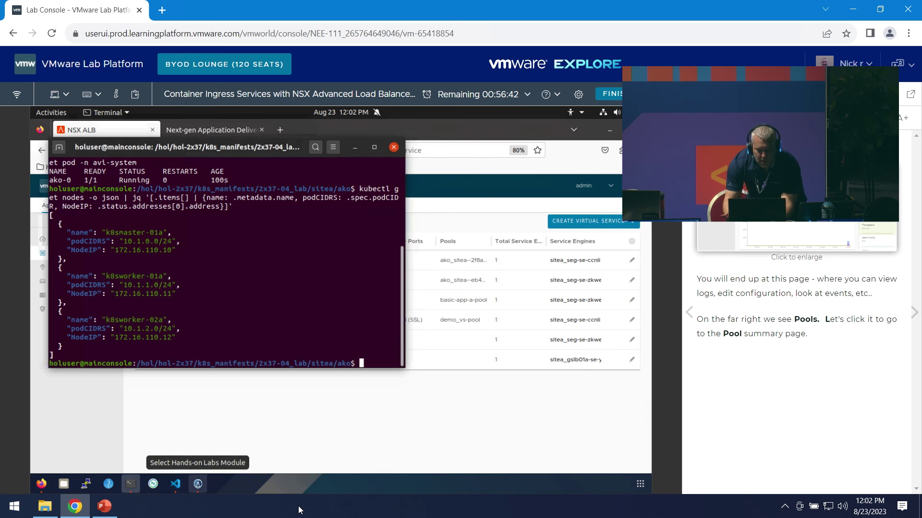
# - Run kubectl get service -o wide and check avinetworks-lbsvc's external IP 172.16.110.54
pyautogui.write('kubectl get service -o wi')
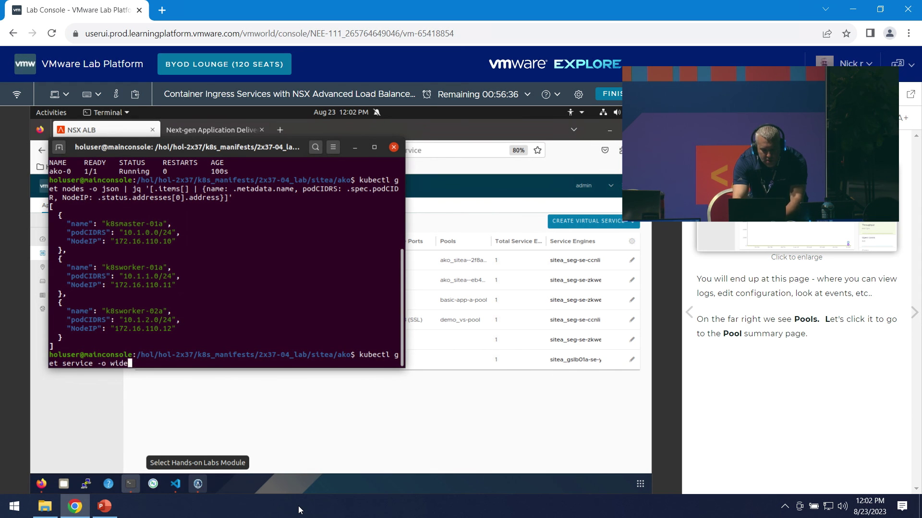
pyautogui.write('de')
pyautogui.press('Return')
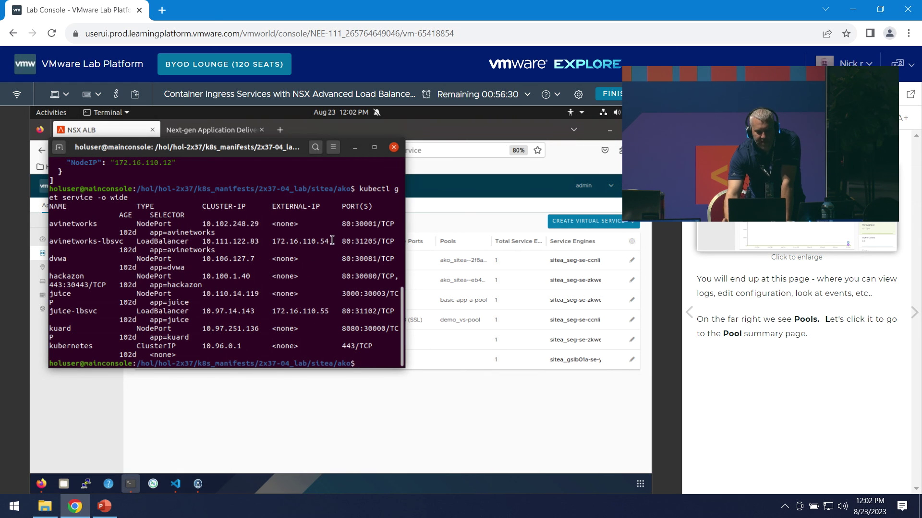
pyautogui.moveTo(333, 240); pyautogui.dragTo(336, 250)
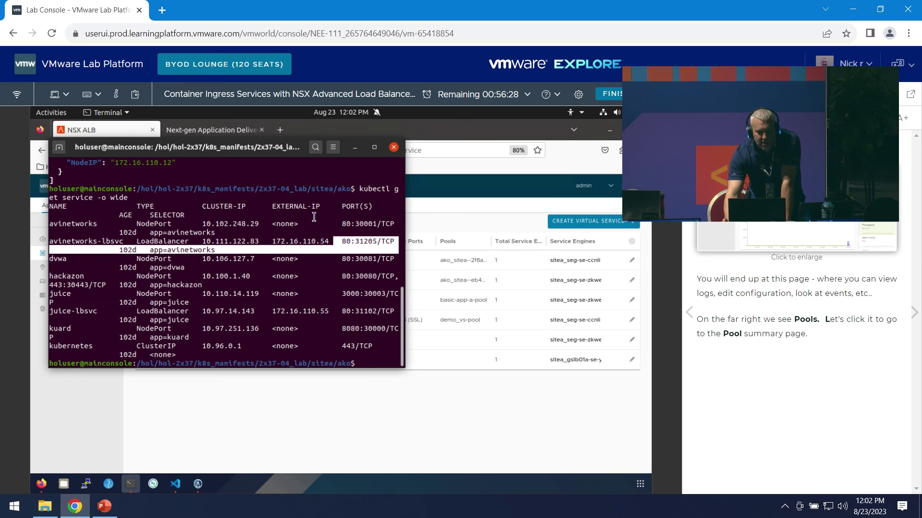
pyautogui.click(311, 244)
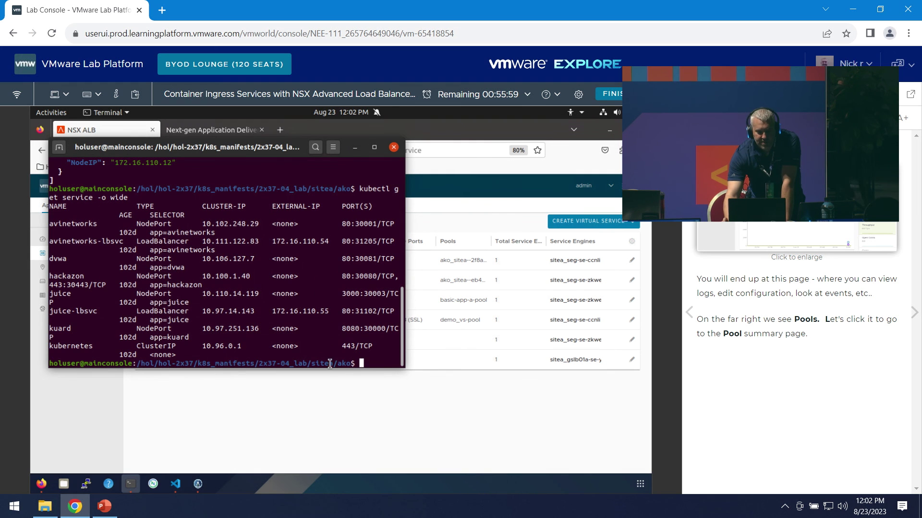
pyautogui.click(312, 430)
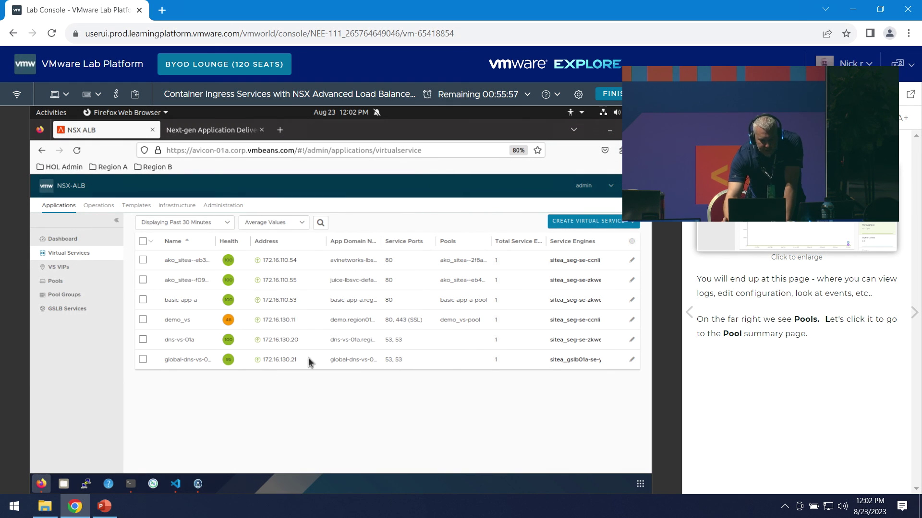
pyautogui.moveTo(207, 262)
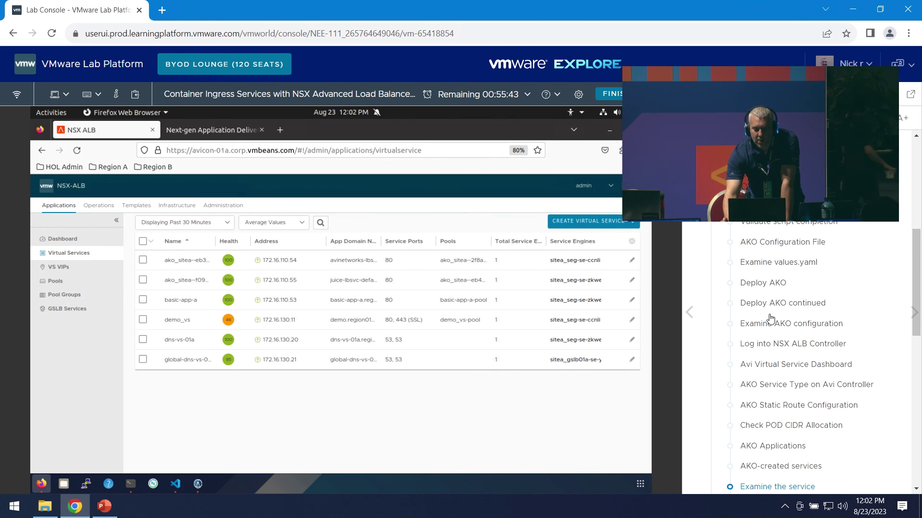
pyautogui.scroll(-5, 778, 305)
pyautogui.scroll(-3, 804, 302)
pyautogui.click(763, 342)
pyautogui.scroll(-5, 768, 336)
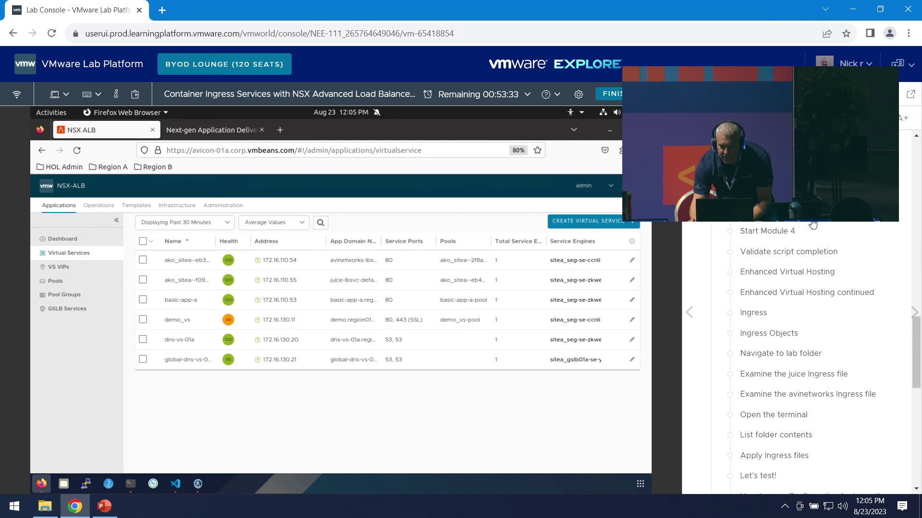
pyautogui.scroll(3, 821, 232)
pyautogui.click(696, 117)
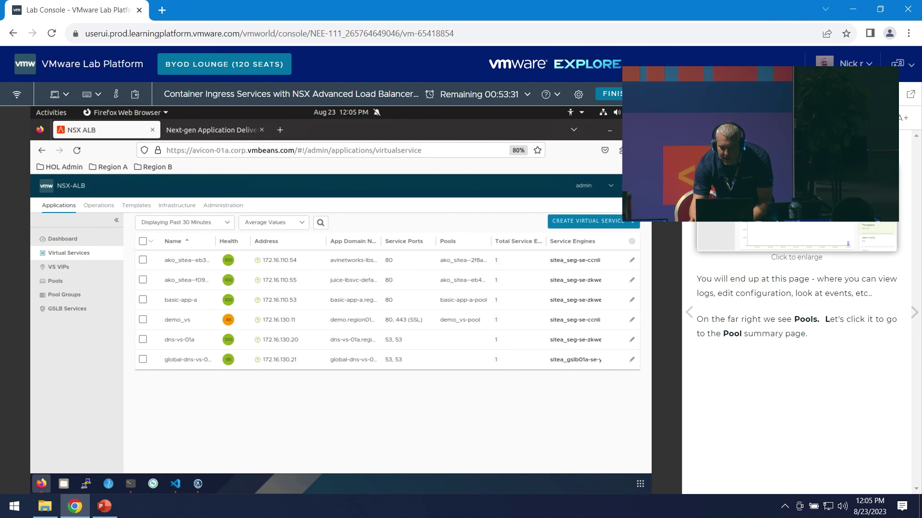
pyautogui.click(696, 118)
# - Collapse Module 3 in the manual and open Module 4's Ingress step
pyautogui.scroll(4, 805, 259)
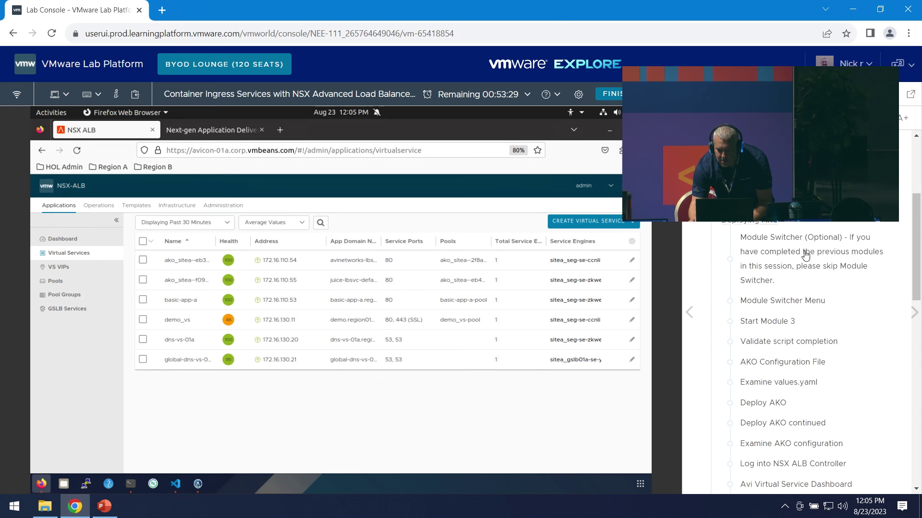
pyautogui.click(883, 250)
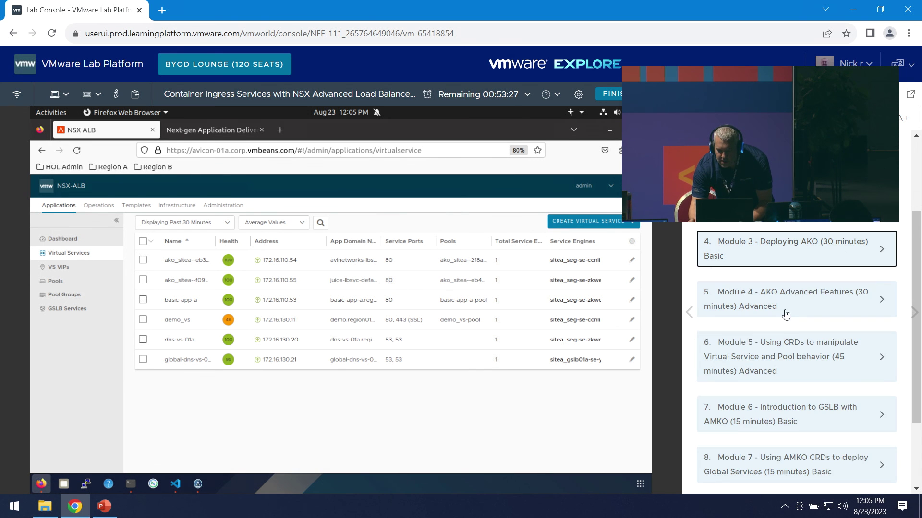
pyautogui.click(878, 304)
pyautogui.scroll(-4, 864, 307)
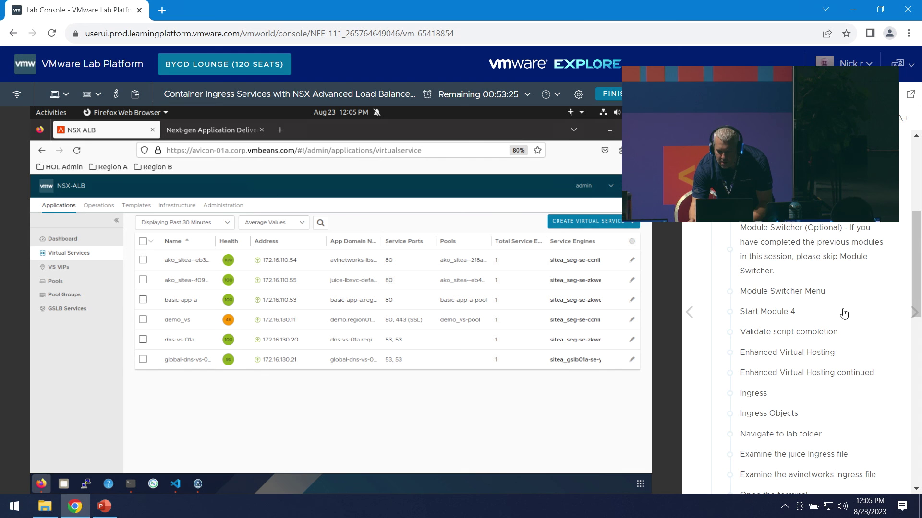
pyautogui.click(755, 333)
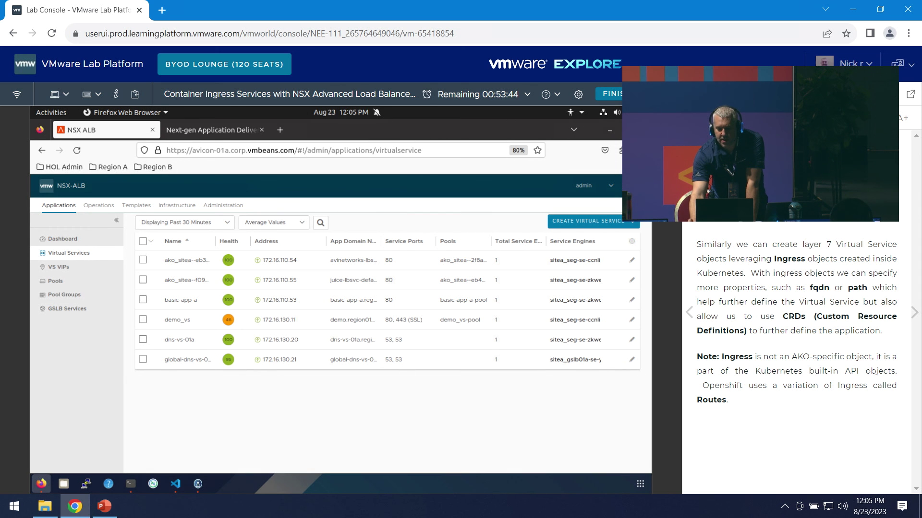
# - Move the manual to Module 4's 'Navigate to lab folder' step
pyautogui.click(715, 117)
pyautogui.scroll(-4, 845, 363)
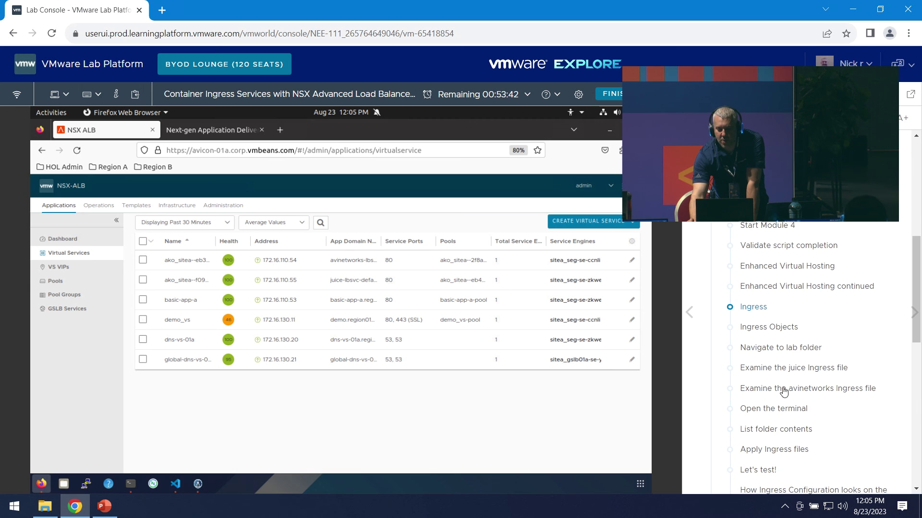
pyautogui.click(780, 348)
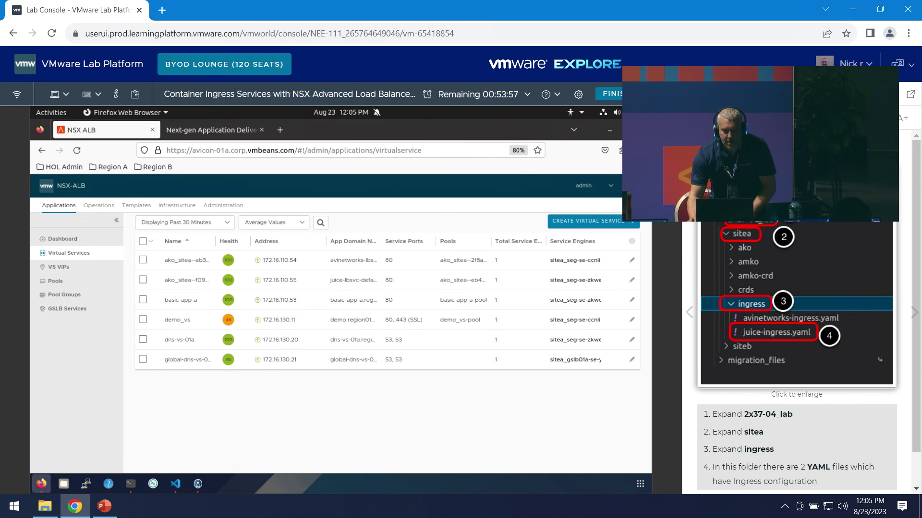
# - Change into sitea's ingress folder and list avinetworks-ingress.yaml and juice-ingress.yaml
pyautogui.click(131, 484)
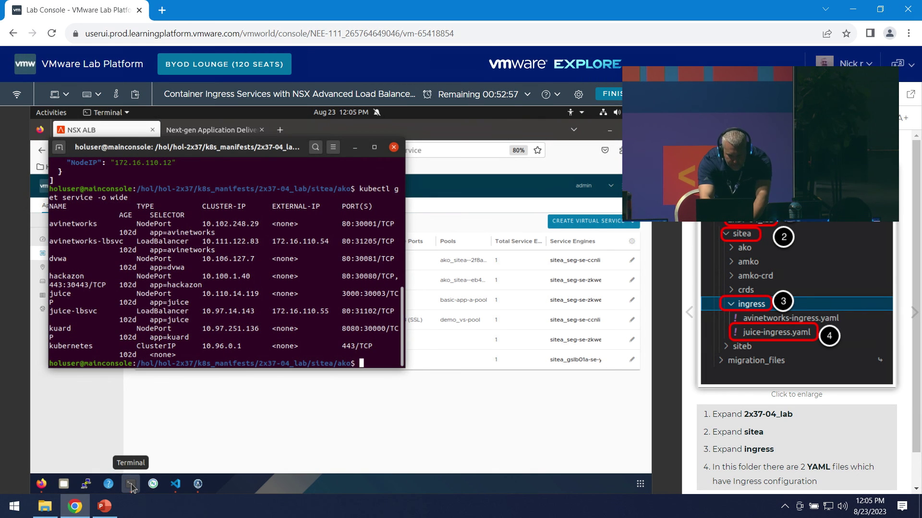
pyautogui.write('cd ..')
pyautogui.press('Return')
pyautogui.write('cd ingress')
pyautogui.press('Return')
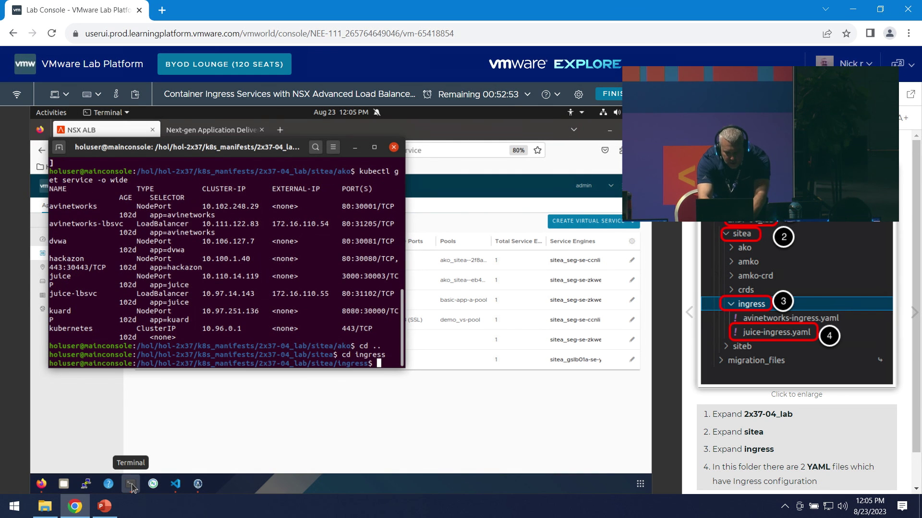
pyautogui.write('ls')
pyautogui.press('Return')
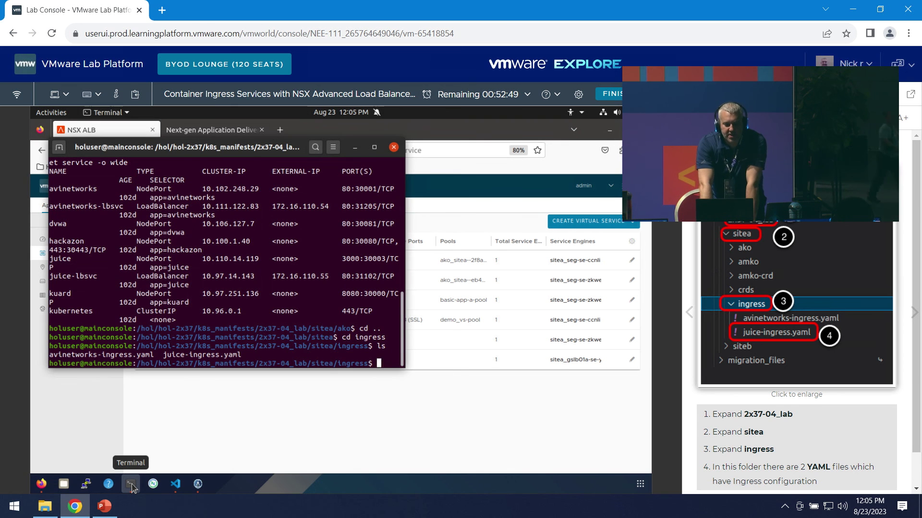
pyautogui.scroll(-1, 810, 416)
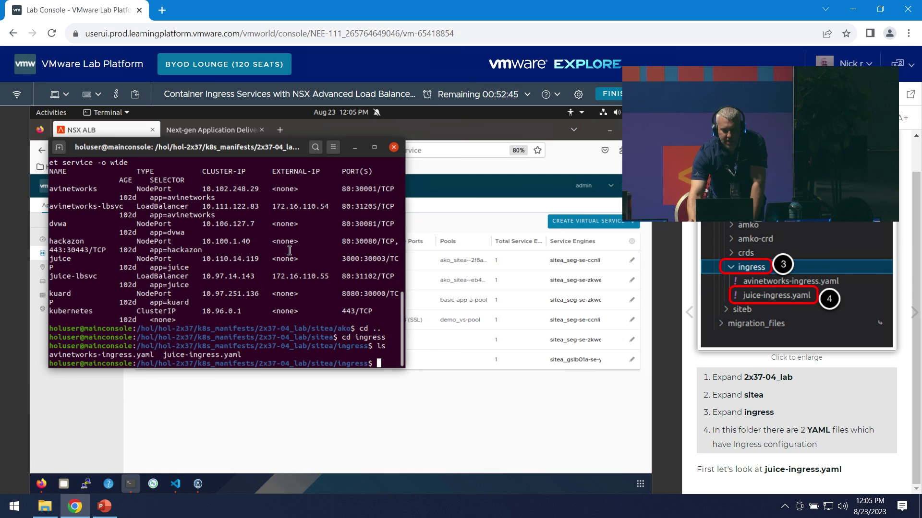
# - Switch to Visual Studio Code and expand sitea's crds folder in the Explorer
pyautogui.write('cat')
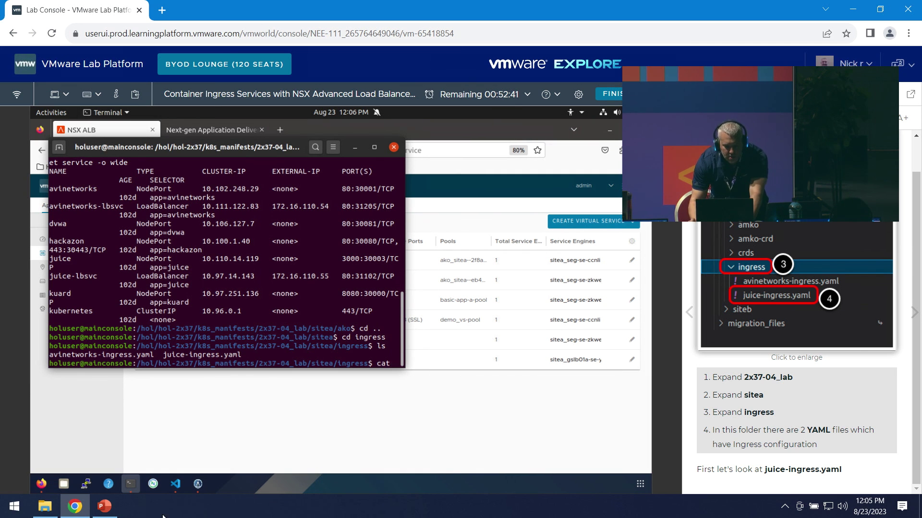
pyautogui.click(181, 486)
pyautogui.click(123, 259)
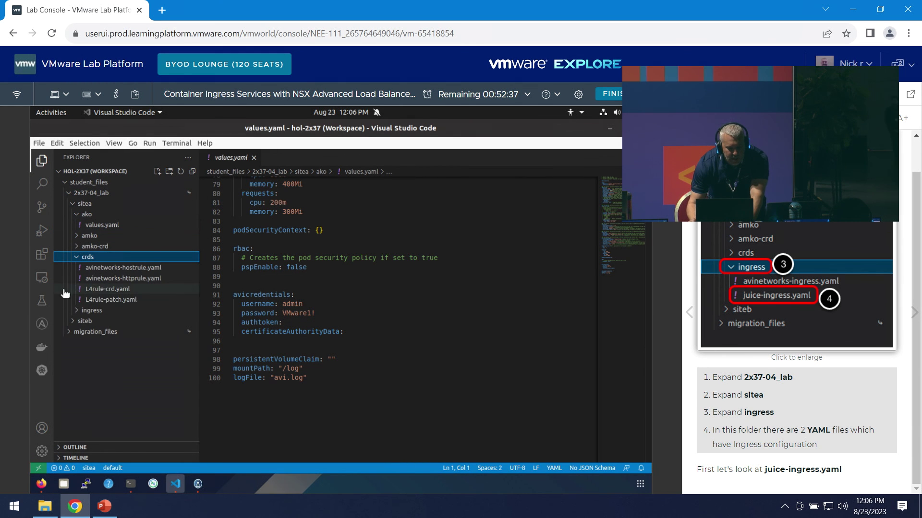
# - Collapse crds, expand ingress and open juice-ingress.yaml in the editor
pyautogui.click(74, 259)
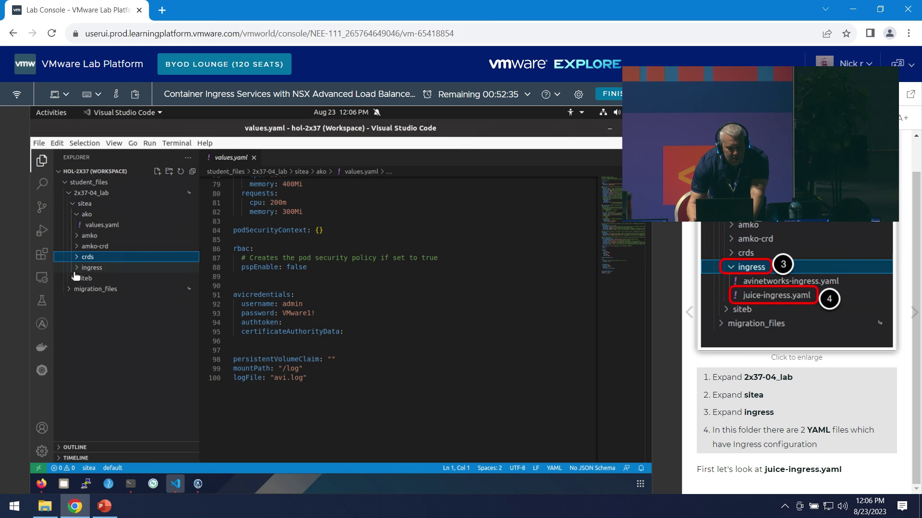
pyautogui.click(78, 269)
pyautogui.click(121, 289)
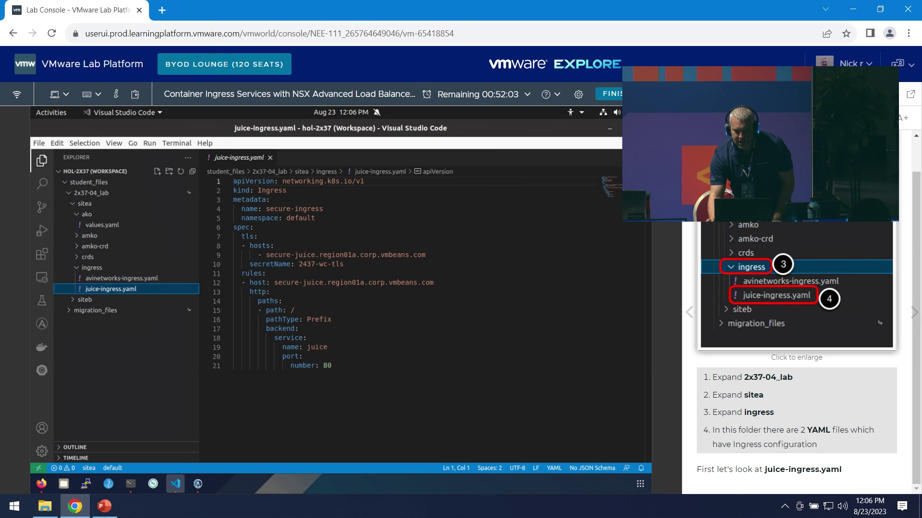
# - Advance the lab manual through the ingress explanations to the apply-ingress steps
pyautogui.click(914, 312)
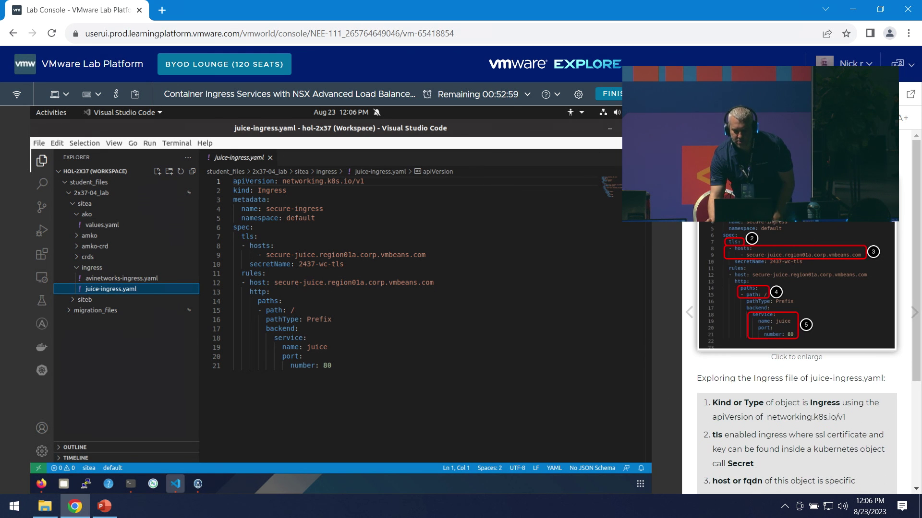
pyautogui.click(914, 313)
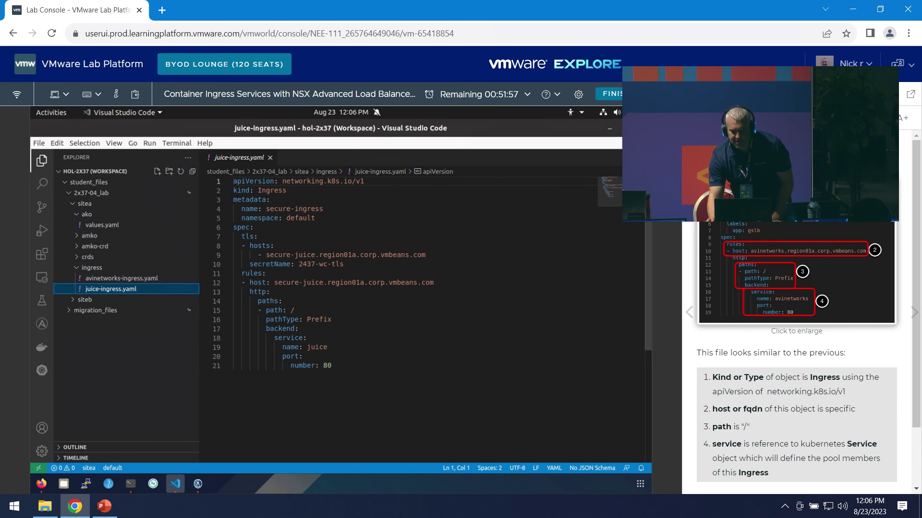
pyautogui.click(914, 313)
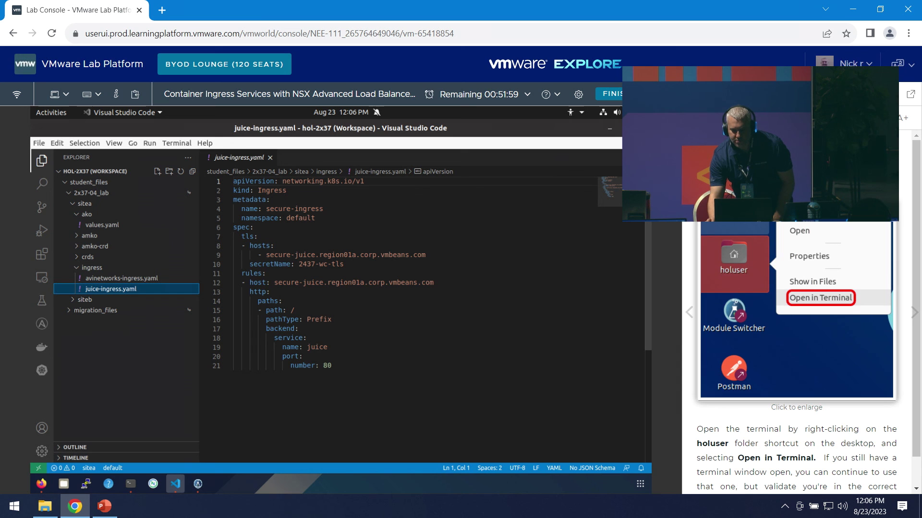
pyautogui.click(914, 313)
pyautogui.scroll(-5, 797, 336)
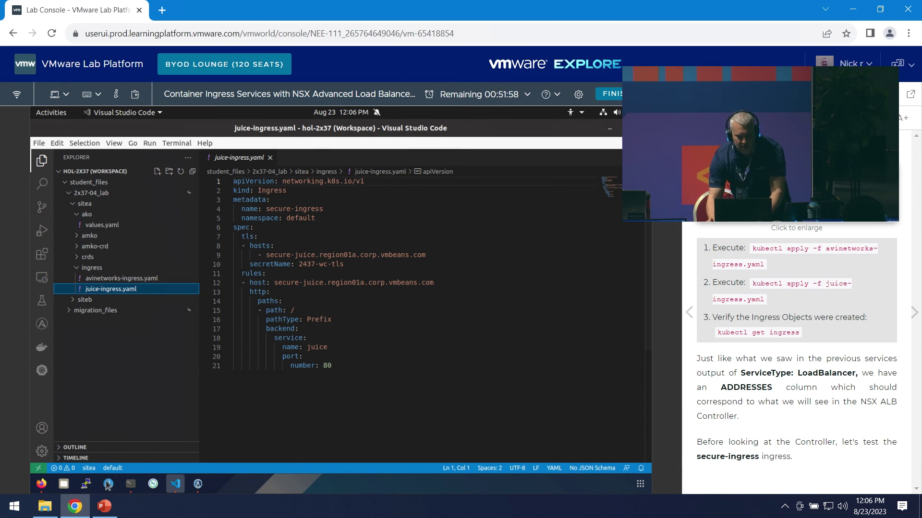
pyautogui.click(133, 484)
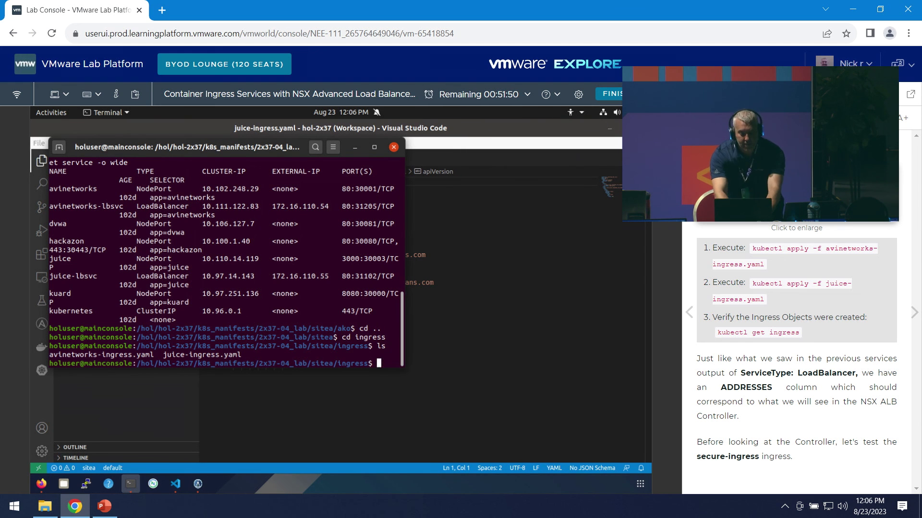
# - Apply avinetworks-ingress.yaml with kubectl apply to create avinetworks-ingress
pyautogui.write('ls')
pyautogui.press('Return')
pyautogui.write('k')
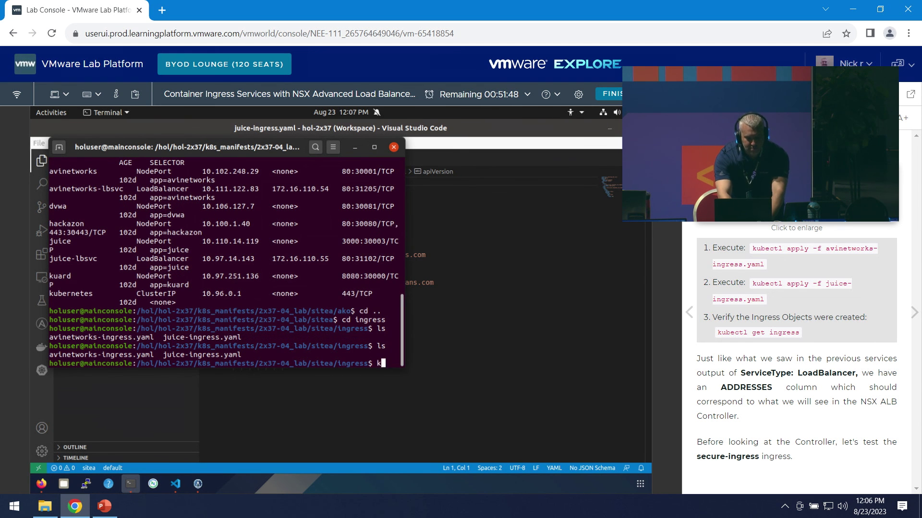
pyautogui.write('ubectl apply -f avi')
pyautogui.press('Tab')
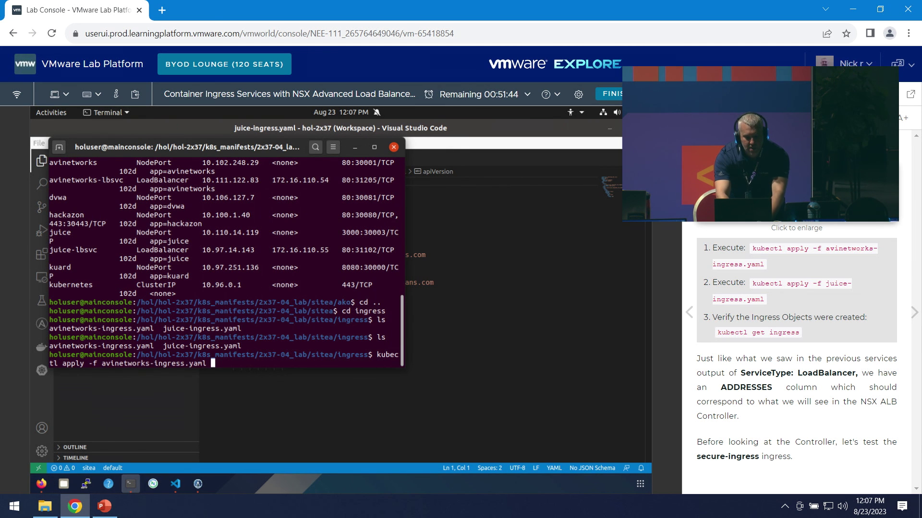
pyautogui.press('Return')
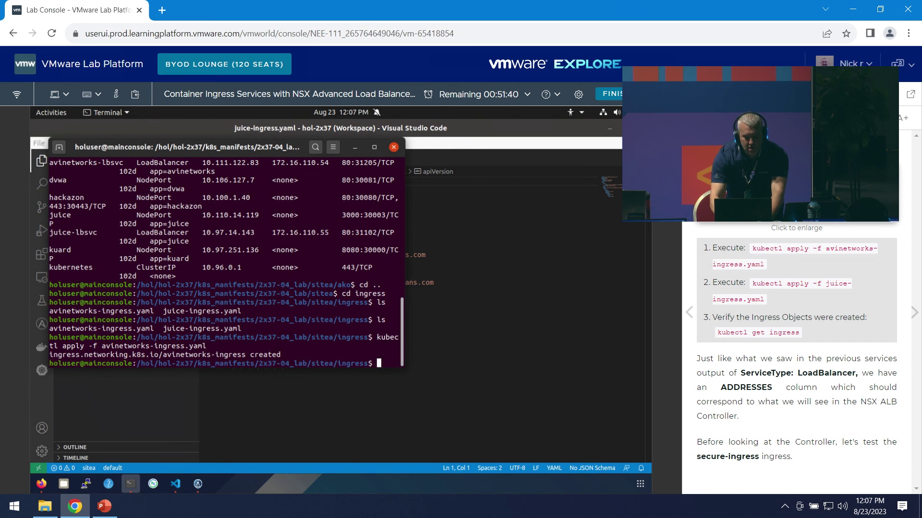
# - Apply juice-ingress.yaml with kubectl apply to create secure-ingress
pyautogui.write('kubectl ')
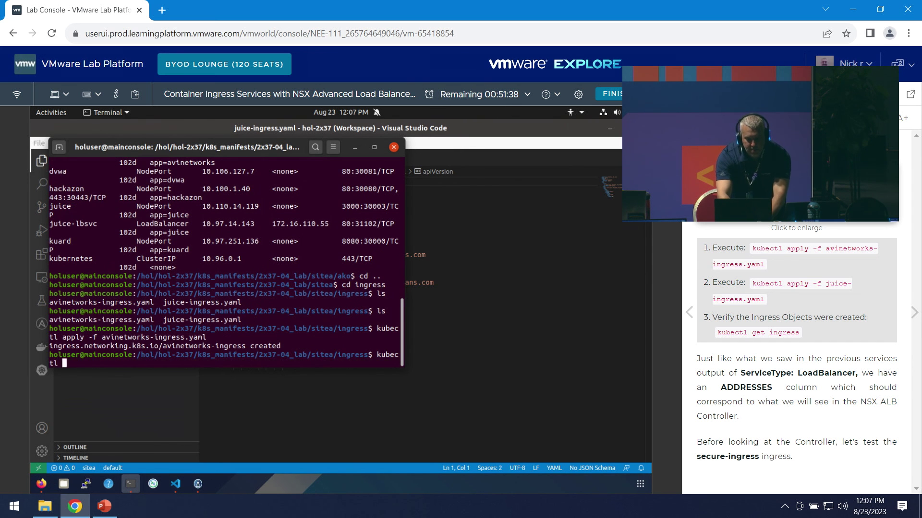
pyautogui.write('apply -f uice')
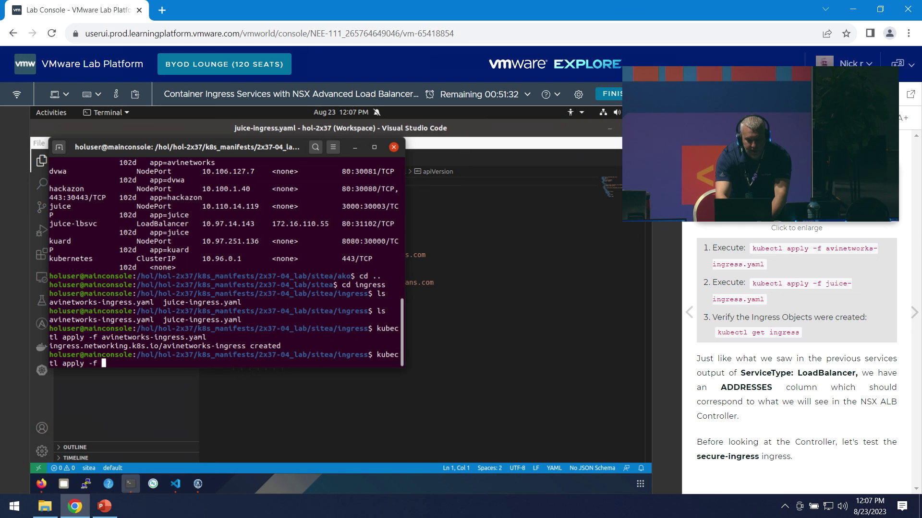
pyautogui.write('ce-ingress.yaml')
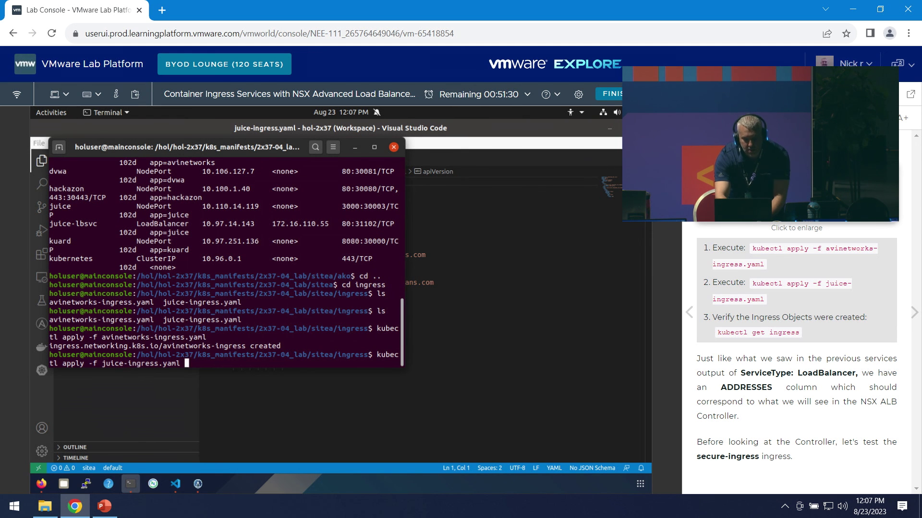
pyautogui.press('Return')
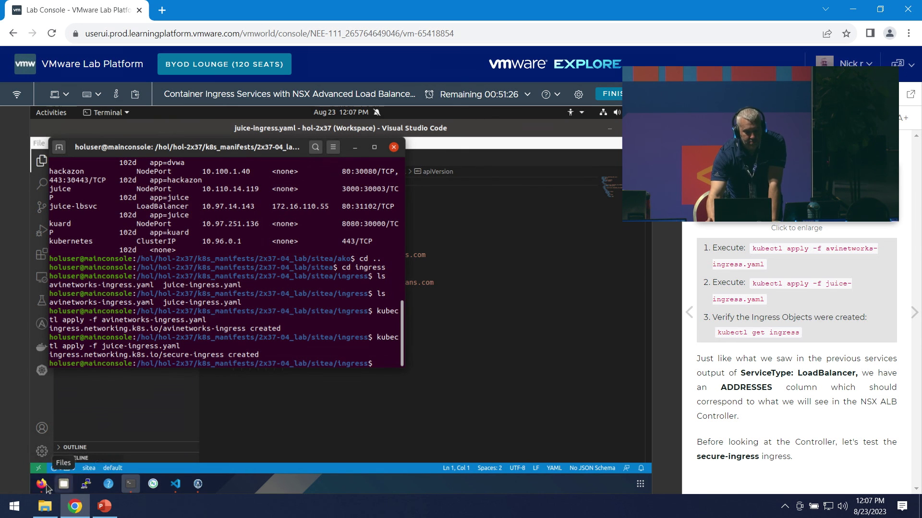
pyautogui.click(41, 484)
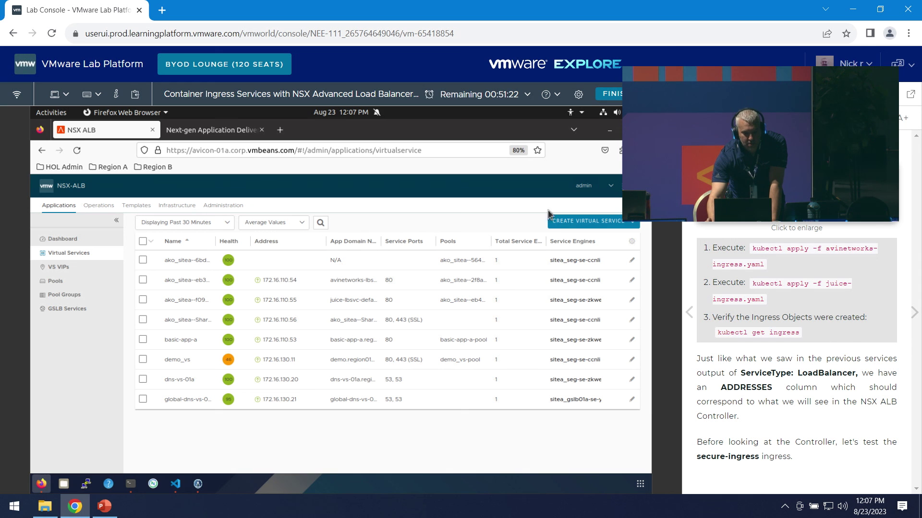
# - Remove the Total Service Engines and Service Engines columns from the Virtual Services table
pyautogui.moveTo(248, 242); pyautogui.dragTo(290, 243)
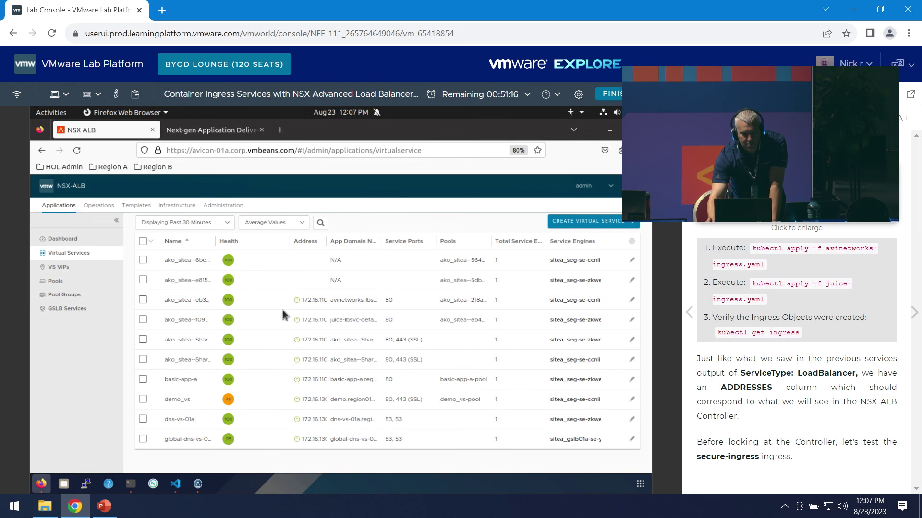
pyautogui.click(630, 243)
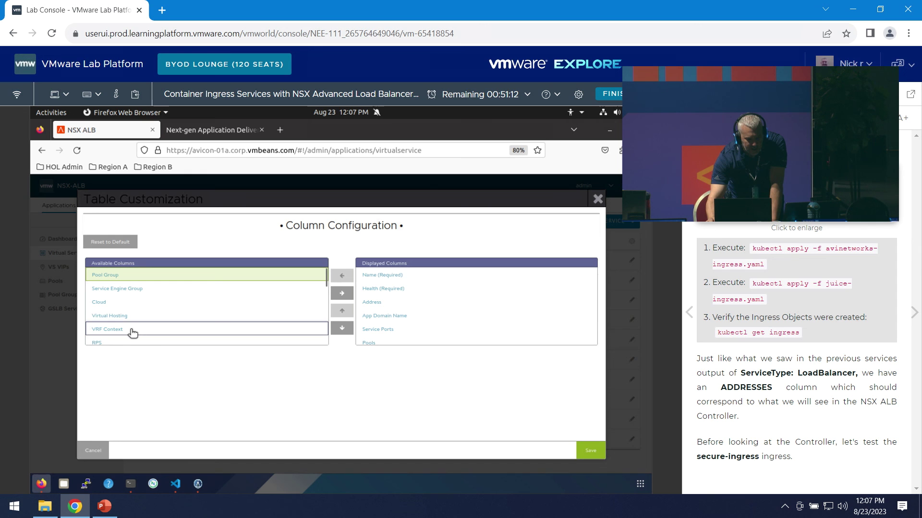
pyautogui.click(404, 317)
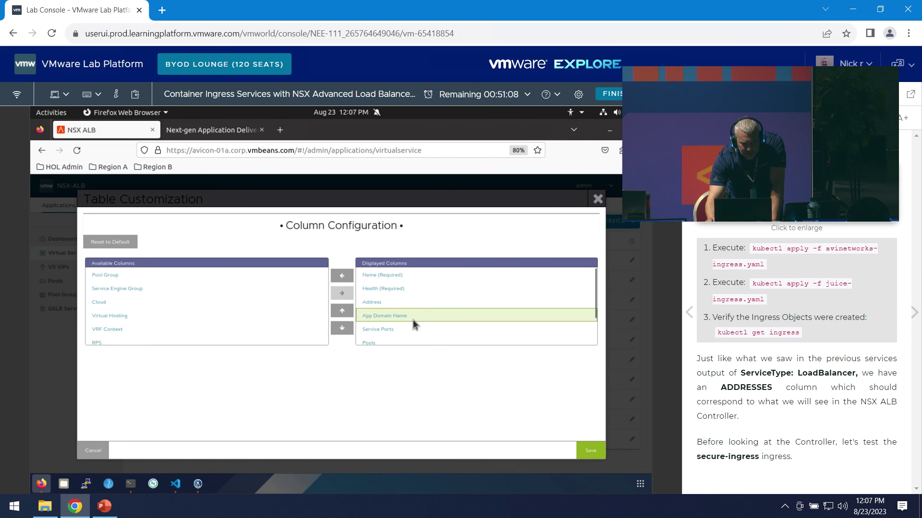
pyautogui.scroll(-2, 395, 343)
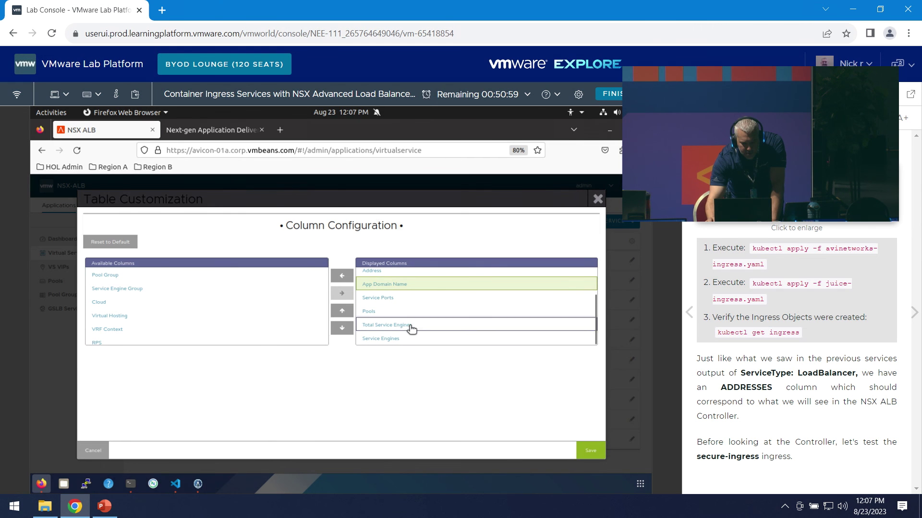
pyautogui.click(389, 325)
pyautogui.click(342, 294)
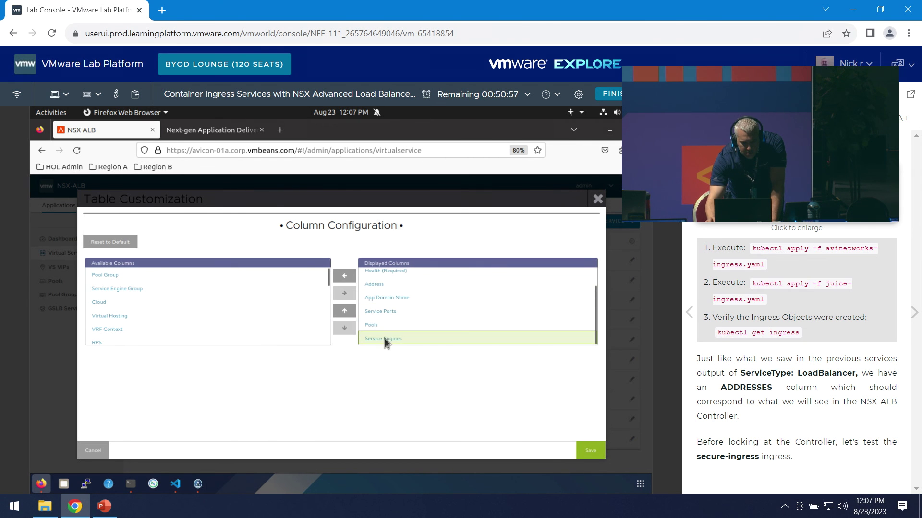
pyautogui.click(346, 291)
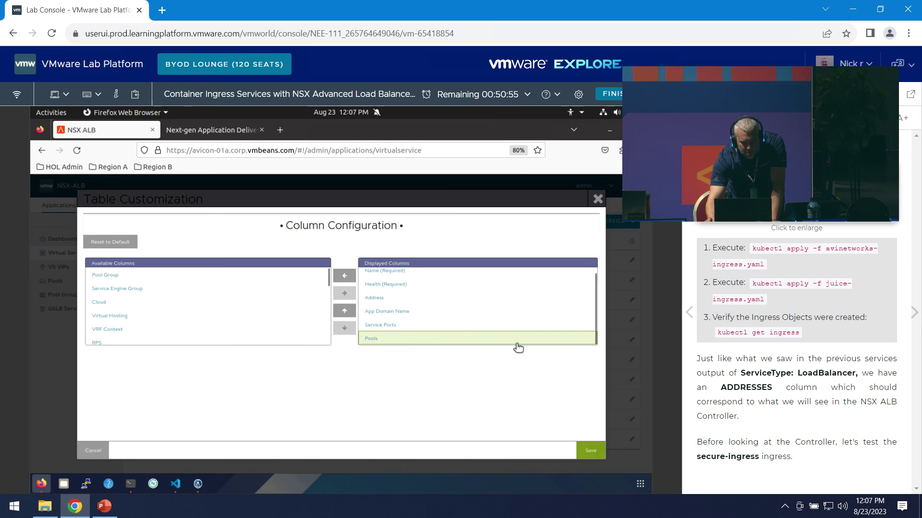
pyautogui.click(596, 447)
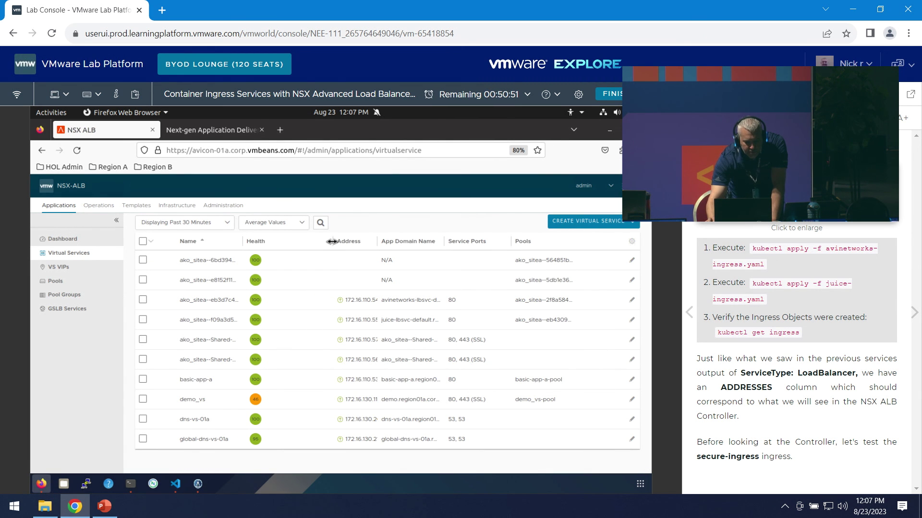
# - Resize the table columns so full virtual service names and IP addresses show
pyautogui.moveTo(331, 241); pyautogui.dragTo(244, 241)
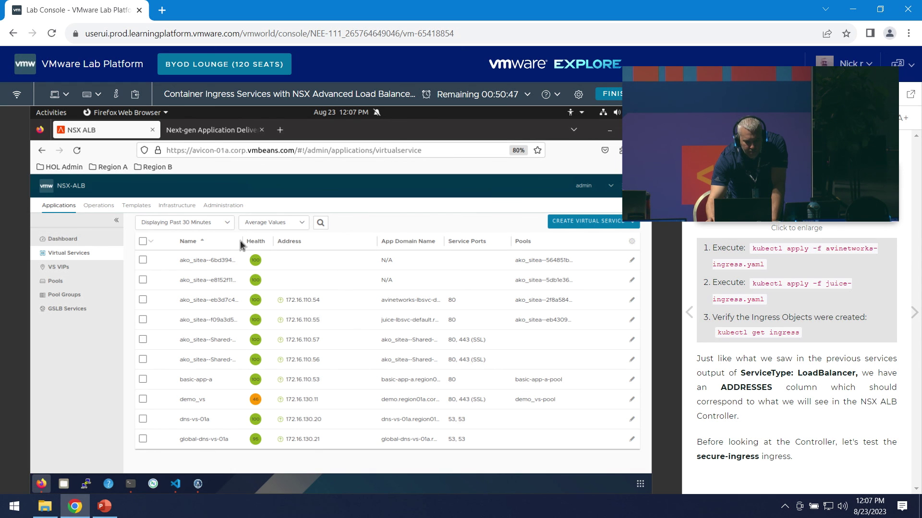
pyautogui.moveTo(240, 242); pyautogui.dragTo(243, 243)
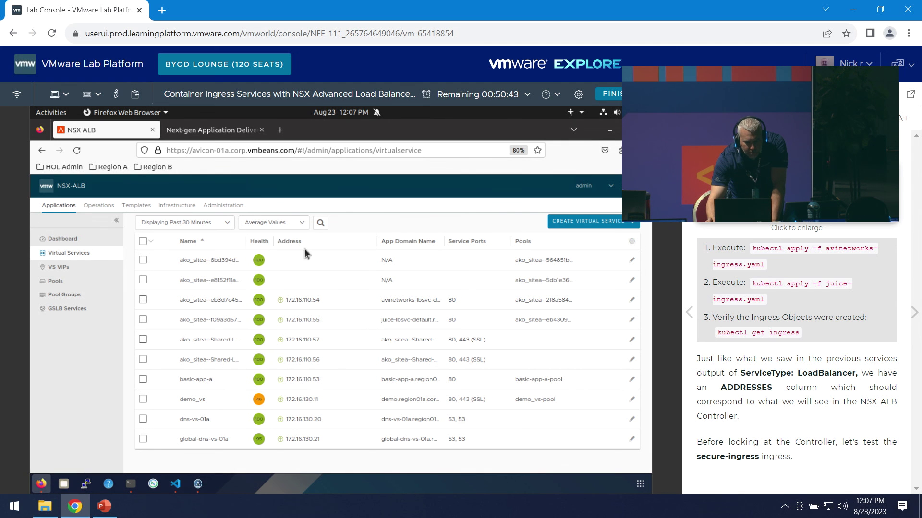
pyautogui.moveTo(297, 242); pyautogui.dragTo(344, 241)
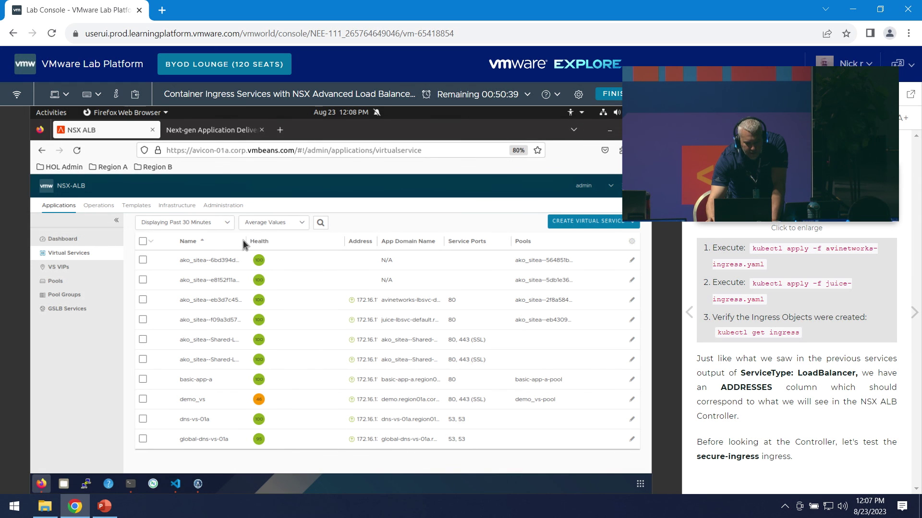
pyautogui.moveTo(244, 241); pyautogui.dragTo(313, 241)
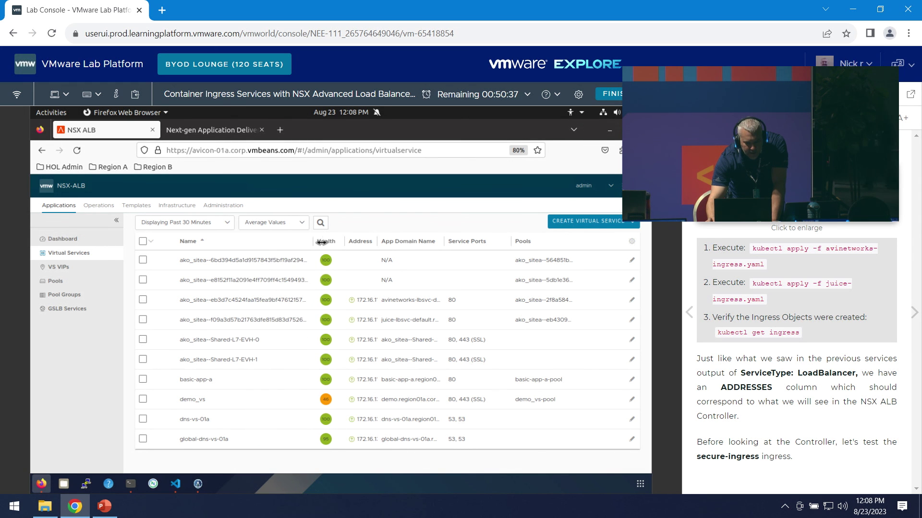
pyautogui.moveTo(377, 242); pyautogui.dragTo(548, 244)
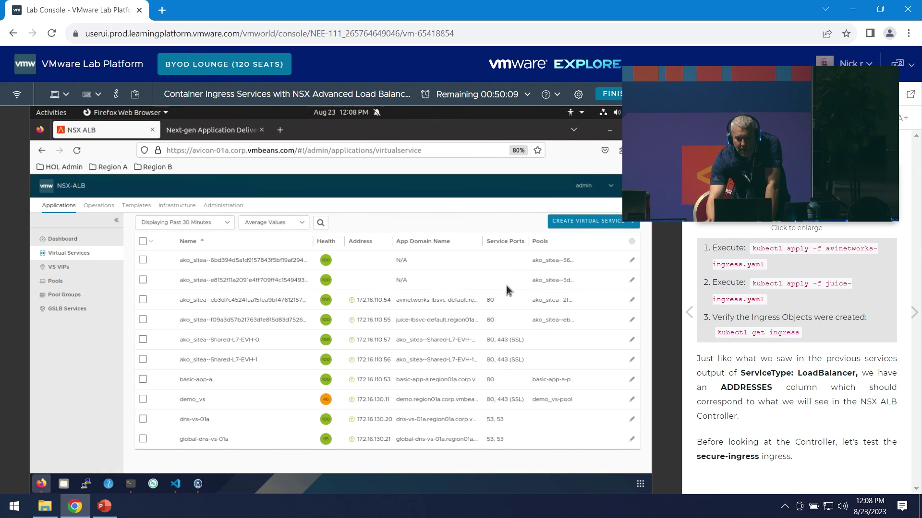
pyautogui.click(212, 263)
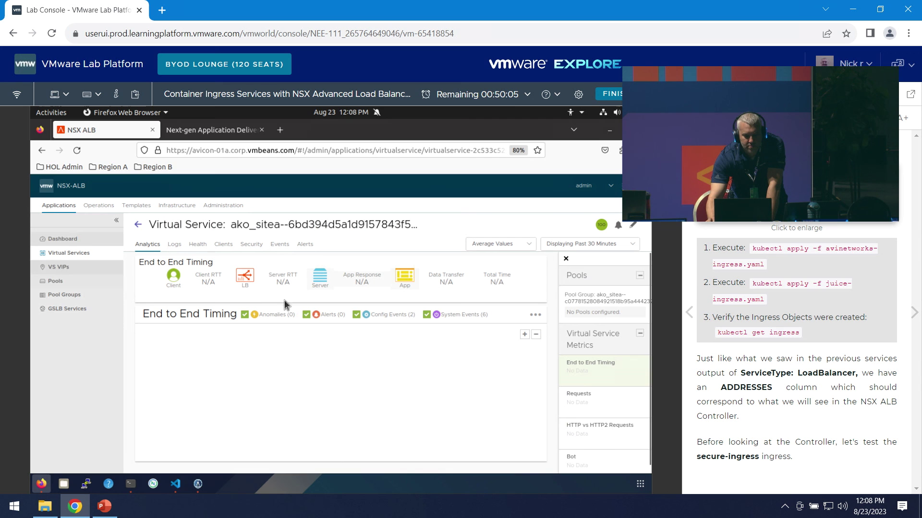
pyautogui.click(138, 225)
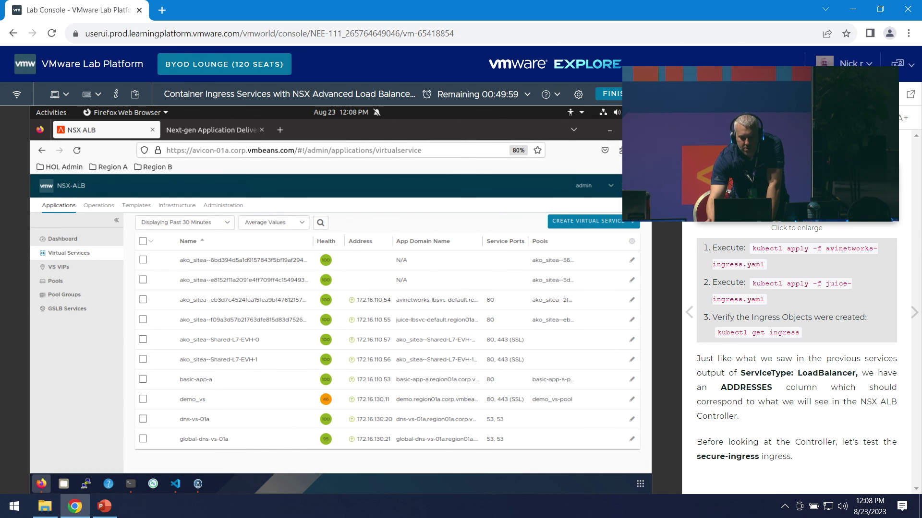
pyautogui.scroll(10, 798, 381)
pyautogui.scroll(-4, 846, 358)
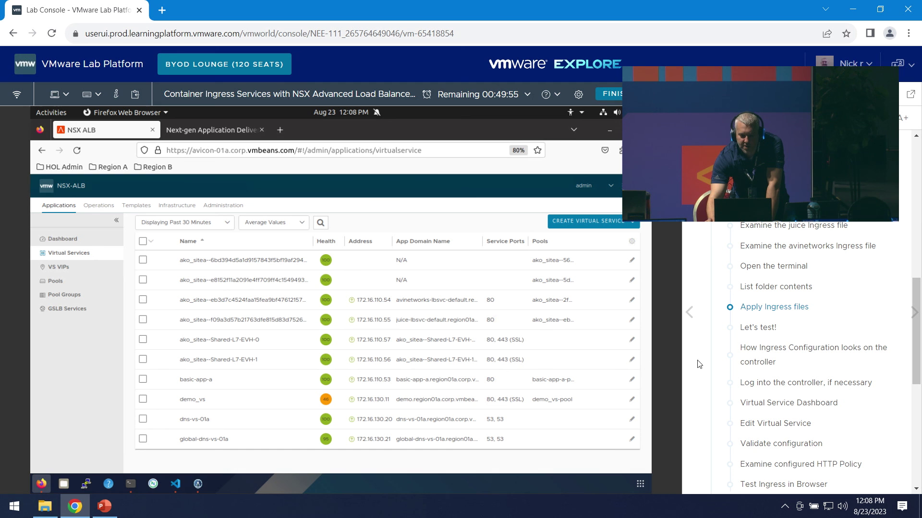
# - Expand the first ako_sitea virtual service on the dashboard to reveal its pool and servers
pyautogui.click(75, 243)
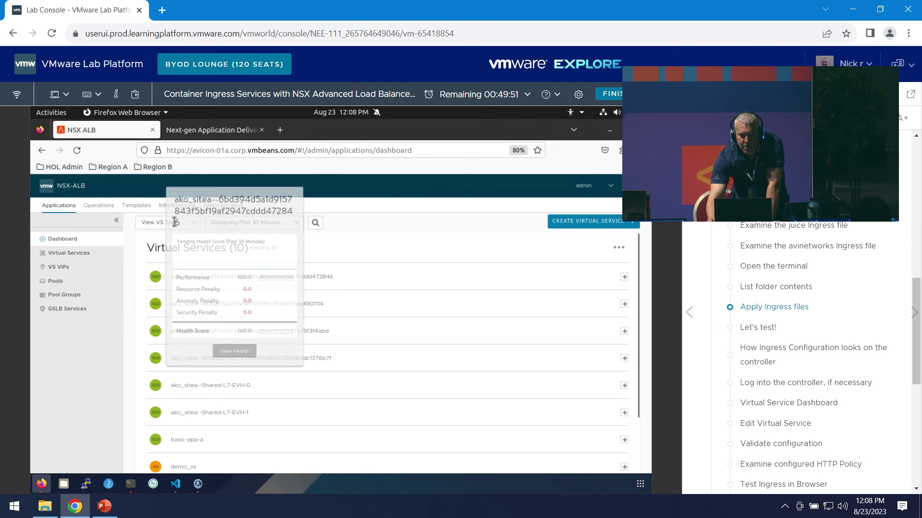
pyautogui.click(406, 287)
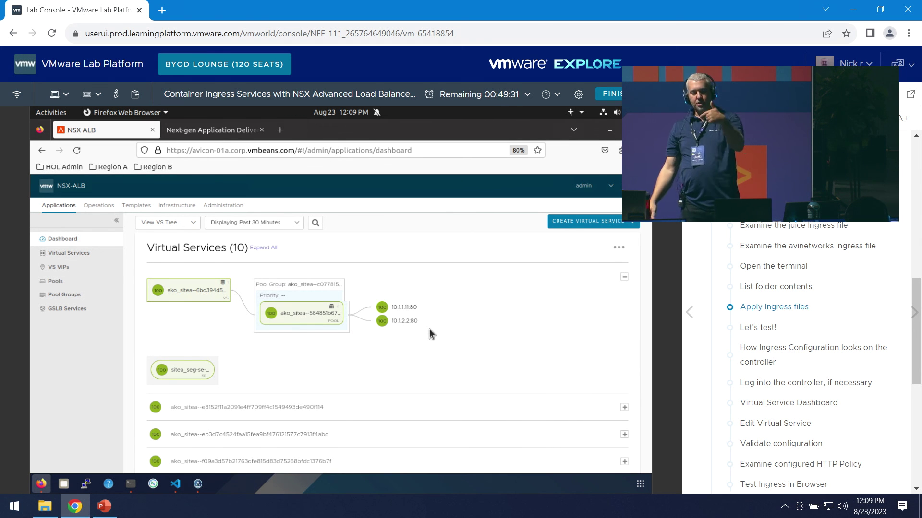
pyautogui.moveTo(406, 321)
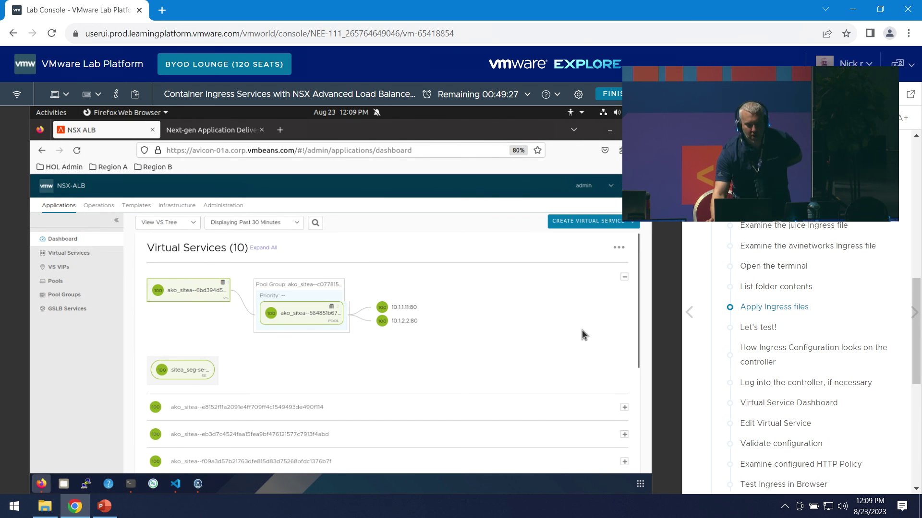
# - Expand demo_vs to show its pool and server members
pyautogui.scroll(-2, 576, 348)
pyautogui.scroll(-2, 544, 373)
pyautogui.scroll(-1, 547, 374)
pyautogui.scroll(-1, 309, 409)
pyautogui.click(254, 403)
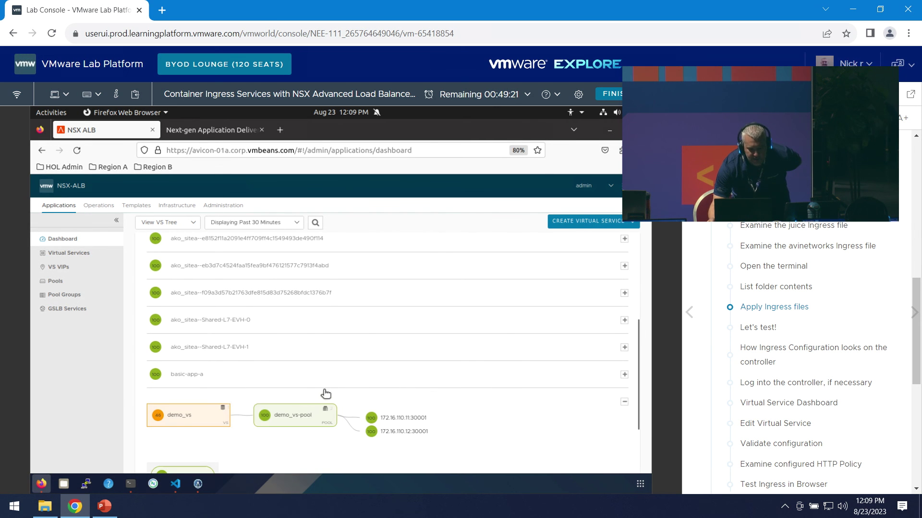
pyautogui.scroll(-1, 312, 396)
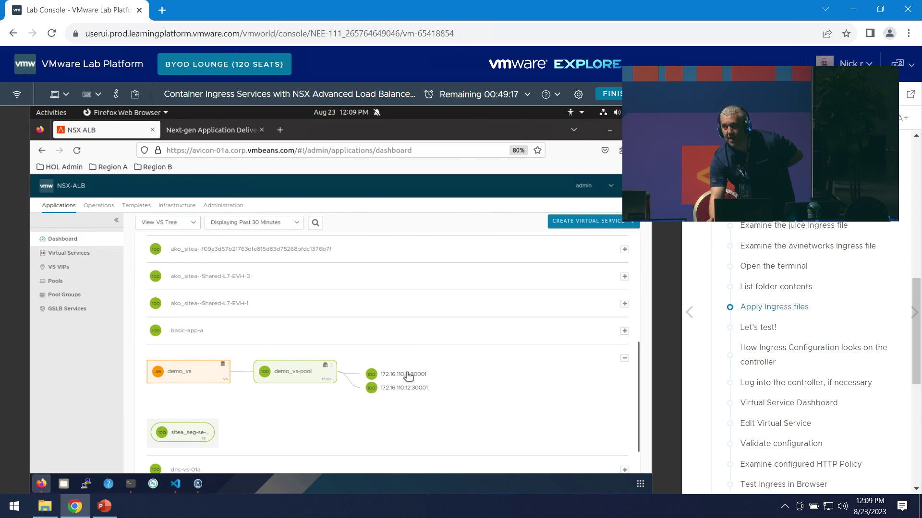
pyautogui.scroll(6, 432, 387)
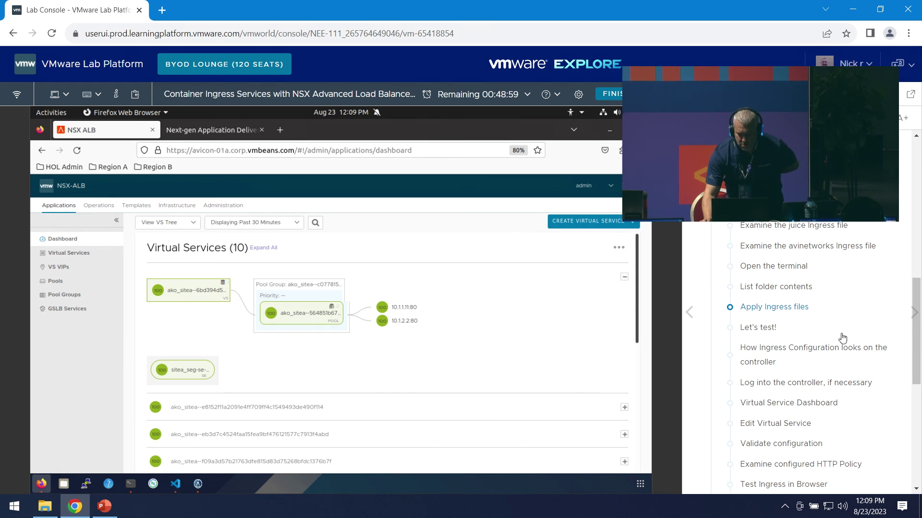
pyautogui.scroll(-1, 838, 336)
# - Open the manual's Let's test! page and select its http curl command
pyautogui.click(768, 267)
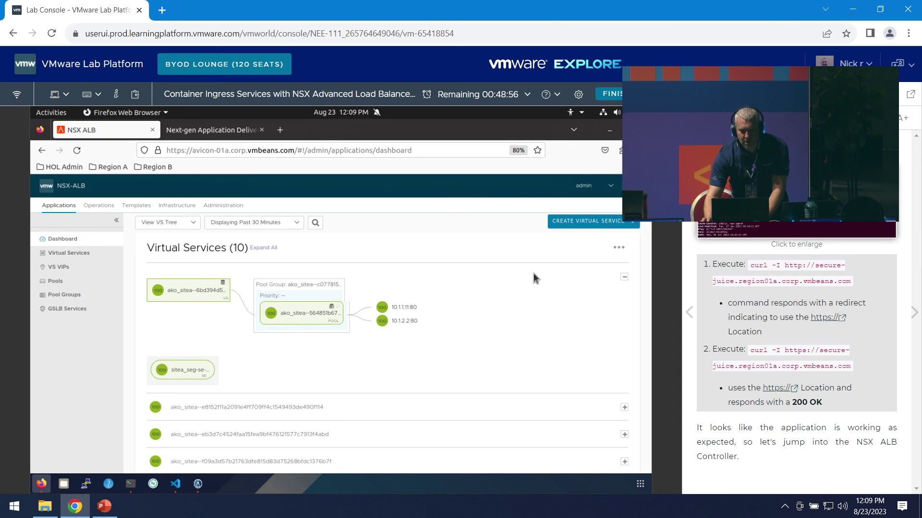
pyautogui.click(131, 484)
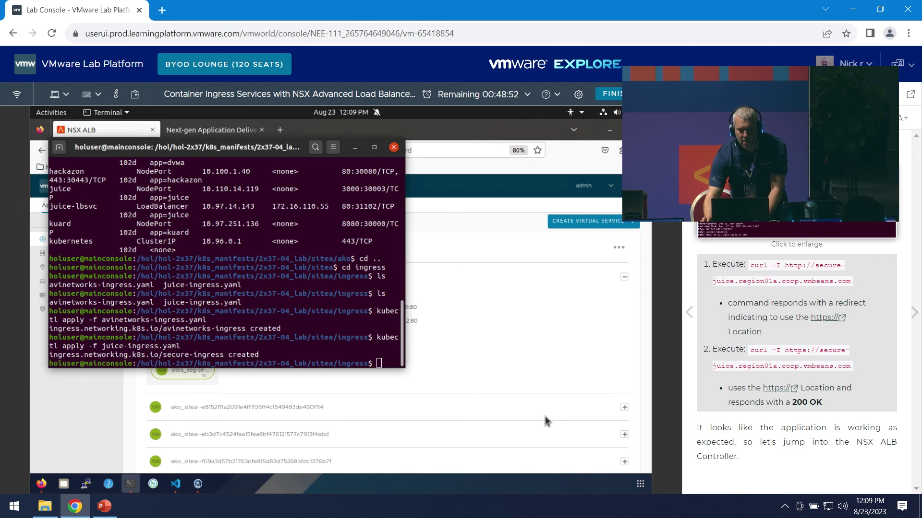
pyautogui.moveTo(846, 284); pyautogui.dragTo(710, 285)
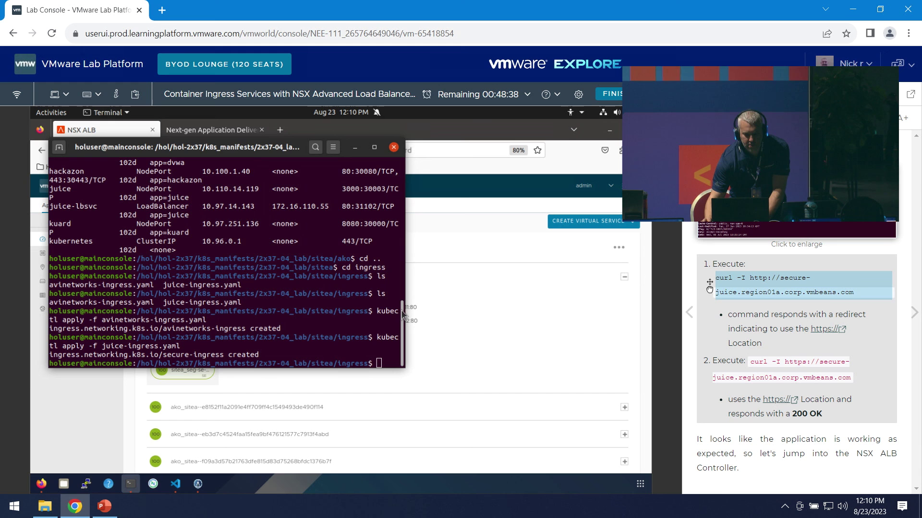
# - Bring up the Terminal dock menu for opening another terminal
pyautogui.click(410, 261)
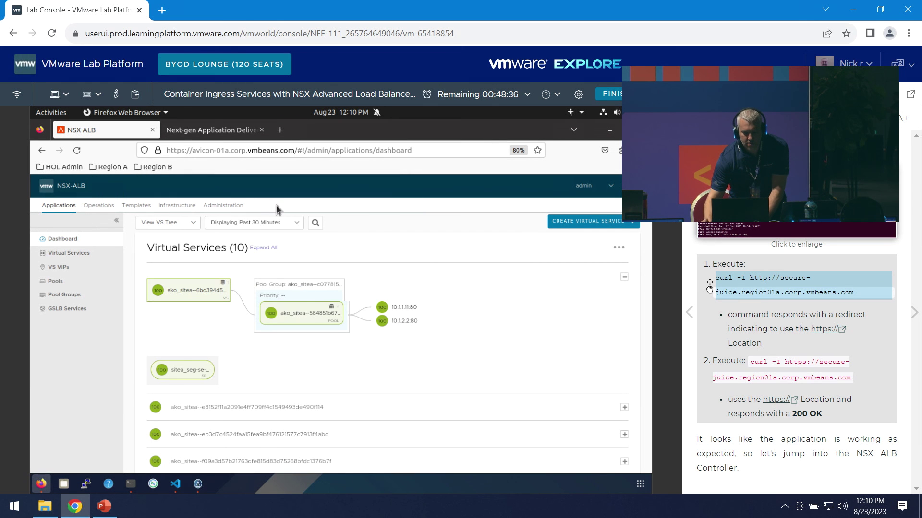
pyautogui.click(131, 484)
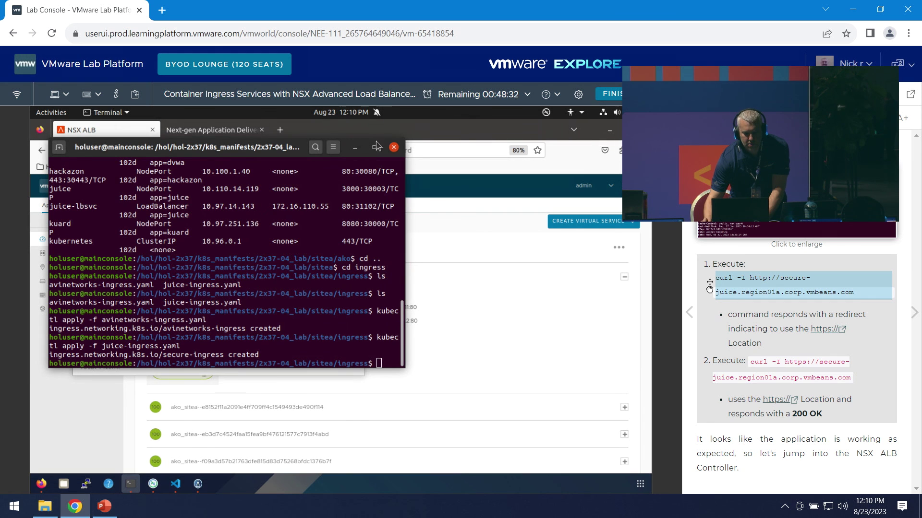
pyautogui.rightClick(131, 484)
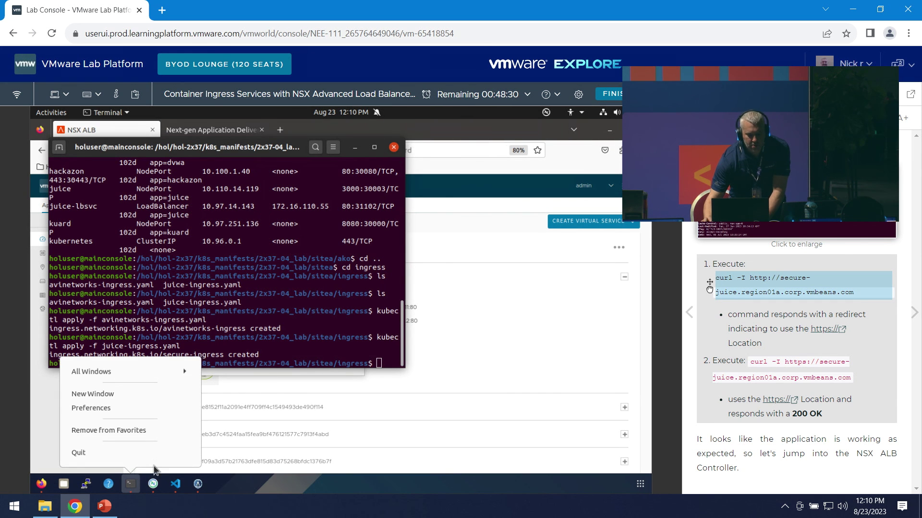
# - In a new terminal window, go to /hol/hol-2x37/student_files/2x37-04_lab, listing each folder's contents
pyautogui.click(95, 394)
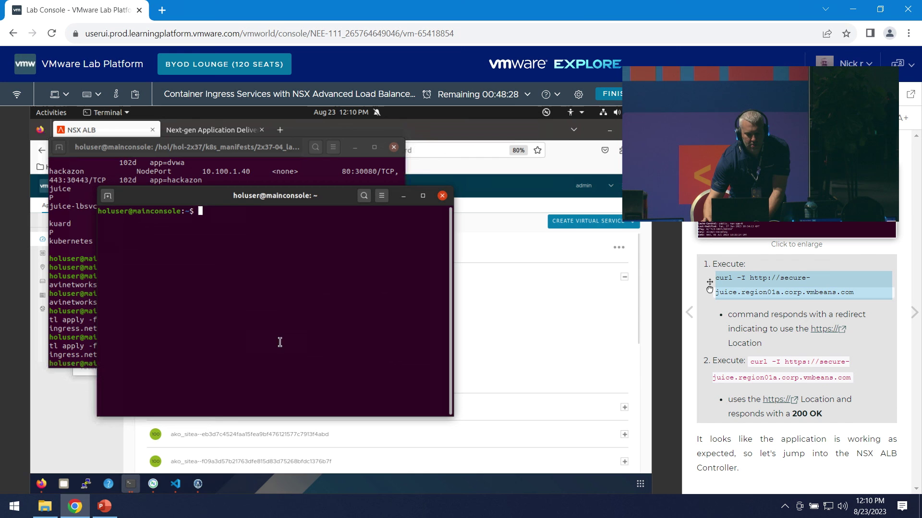
pyautogui.write('cd /')
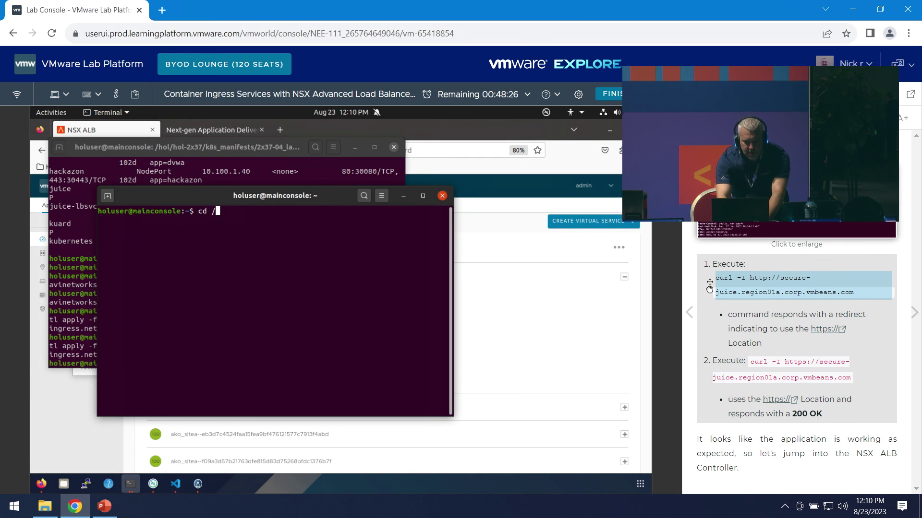
pyautogui.write('hol')
pyautogui.press('BackSpace')
pyautogui.press('BackSpace')
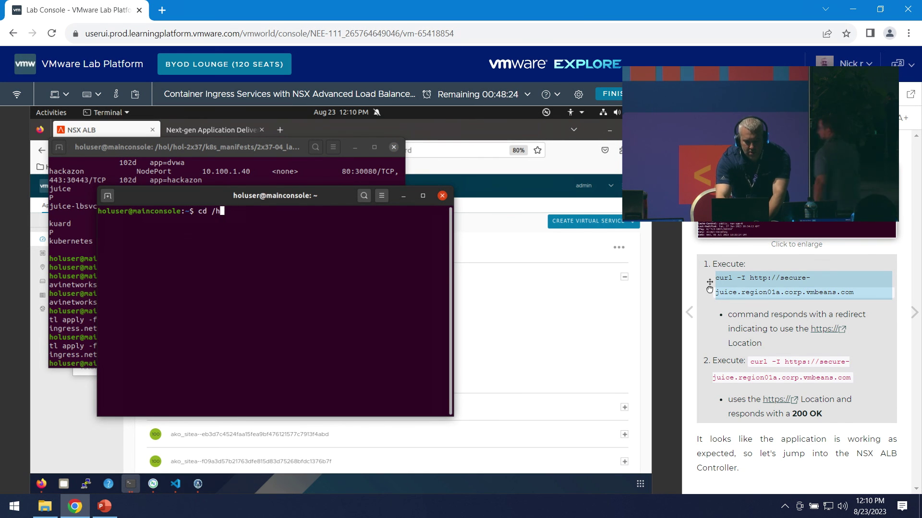
pyautogui.write('ol/hol-2')
pyautogui.press('Tab')
pyautogui.press('Return')
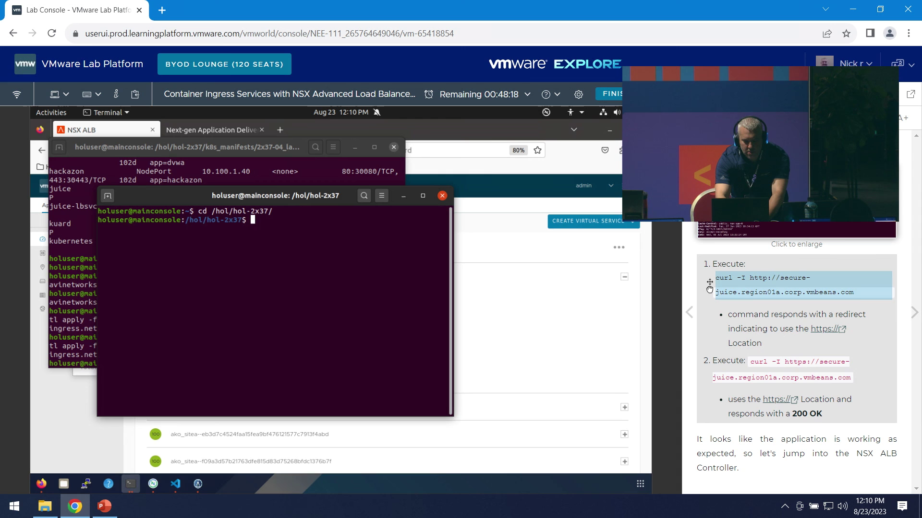
pyautogui.write('ls')
pyautogui.press('Return')
pyautogui.write('cd k')
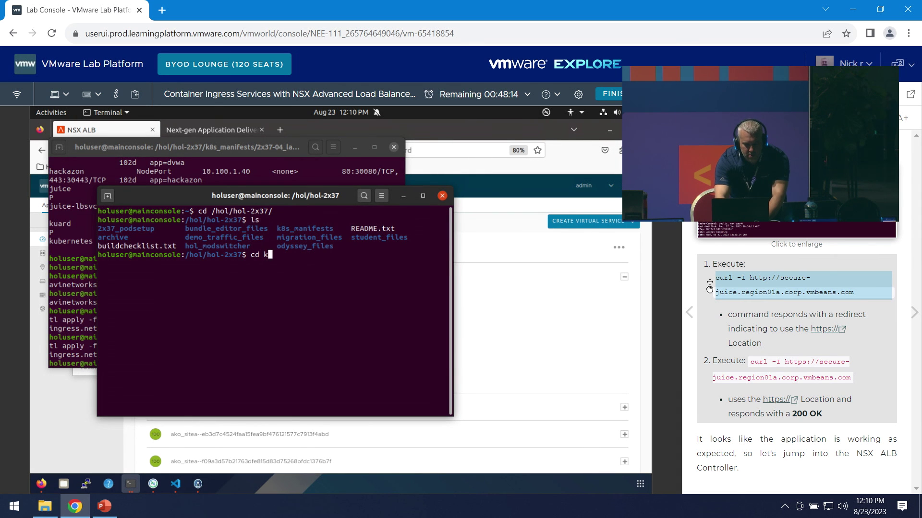
pyautogui.write(' student_files/')
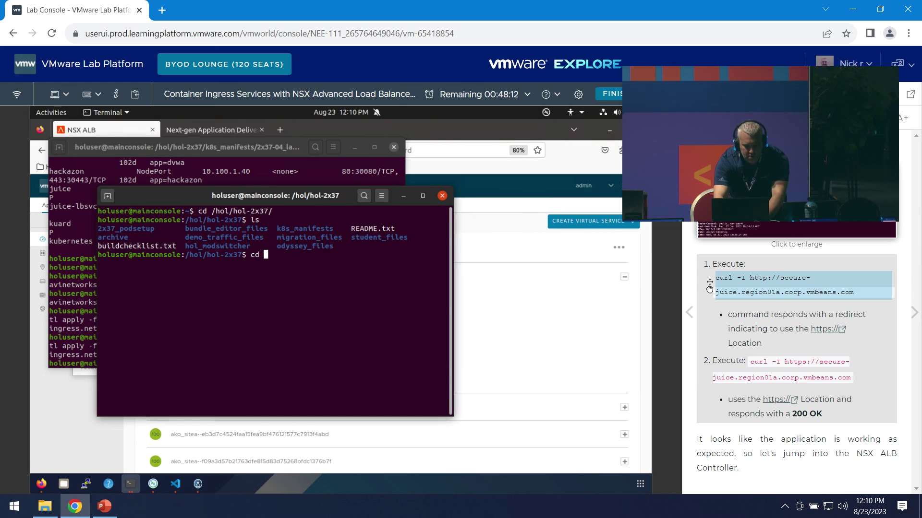
pyautogui.press('Return')
pyautogui.write('ls')
pyautogui.press('Return')
pyautogui.write('cd 2x37-04_lab')
pyautogui.press('Return')
pyautogui.write('ls')
pyautogui.press('Return')
# - Run curl -I on secure-juice over http (302 redirect), then over https (200 OK)
pyautogui.click(786, 284)
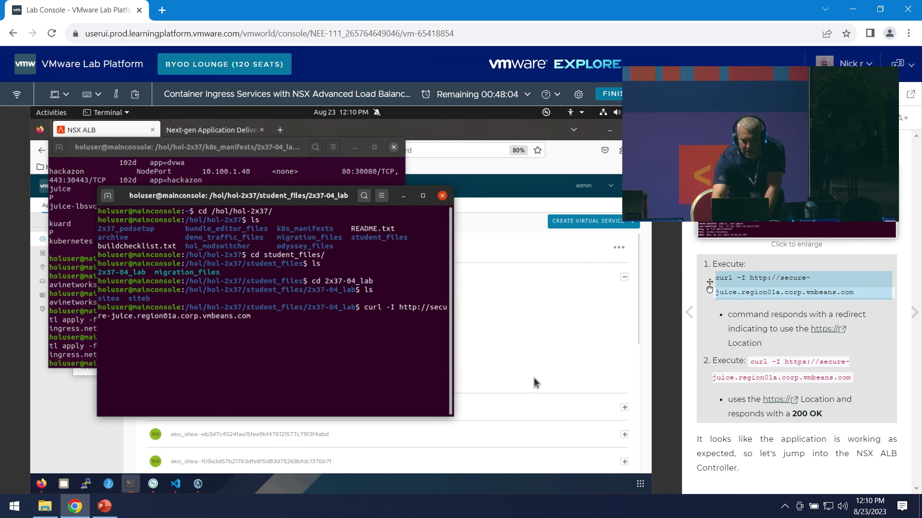
pyautogui.press('Return')
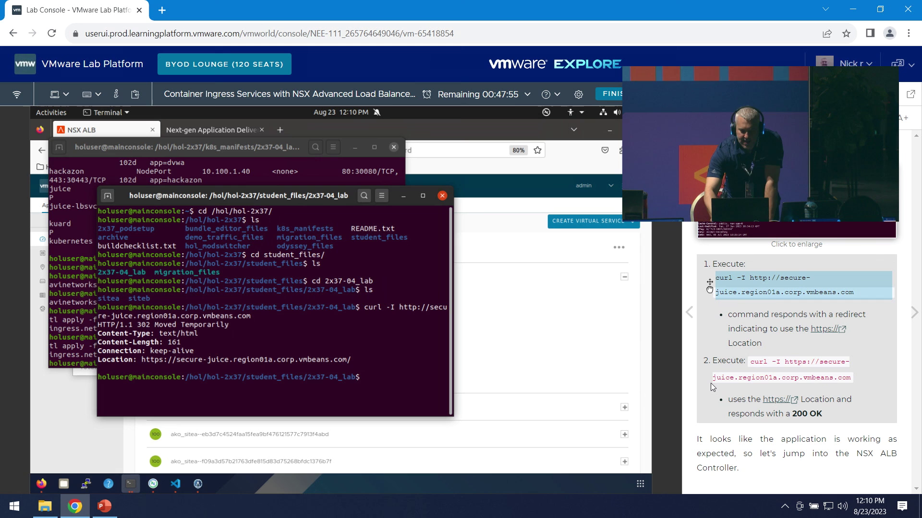
pyautogui.write('8')
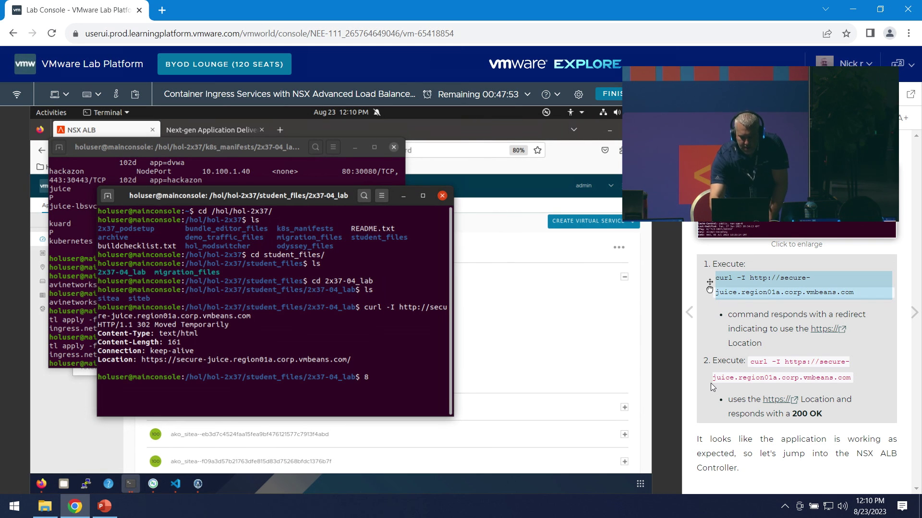
pyautogui.press('Up')
pyautogui.hotkey('ctrl', 'Left')
pyautogui.hotkey('ctrl', 'Left')
pyautogui.press('Left')
pyautogui.press('Left')
pyautogui.press('Left')
pyautogui.press('Left')
pyautogui.press('Left')
pyautogui.press('Left')
pyautogui.press('Left')
pyautogui.press('Left')
pyautogui.press('Left')
pyautogui.press('Left')
pyautogui.press('Left')
pyautogui.press('Left')
pyautogui.press('Left')
pyautogui.press('Right')
pyautogui.press('Right')
pyautogui.write('s')
pyautogui.press('Return')
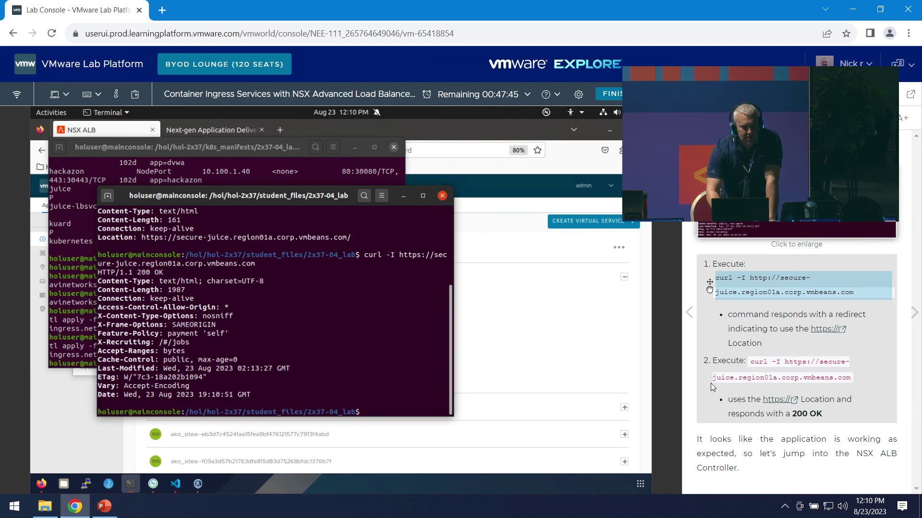
pyautogui.click(528, 255)
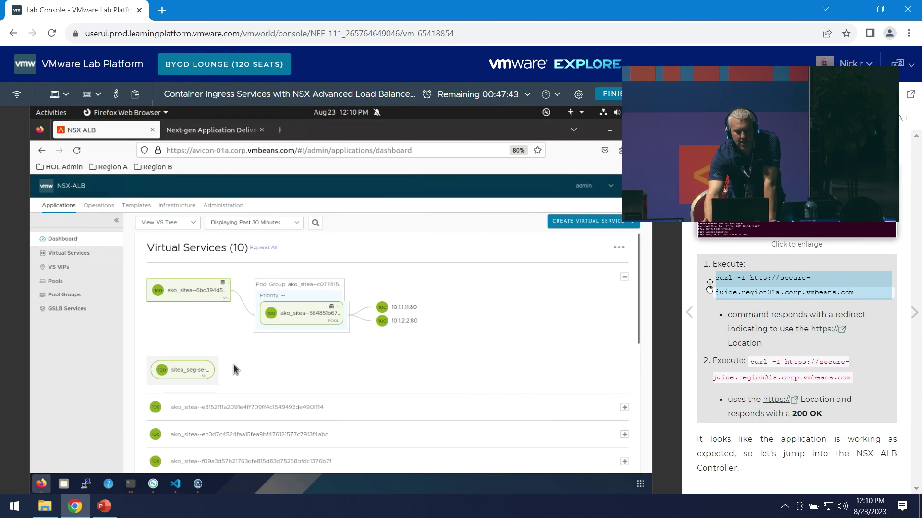
# - Advance the lab manual to the Virtual Services steps
pyautogui.click(914, 313)
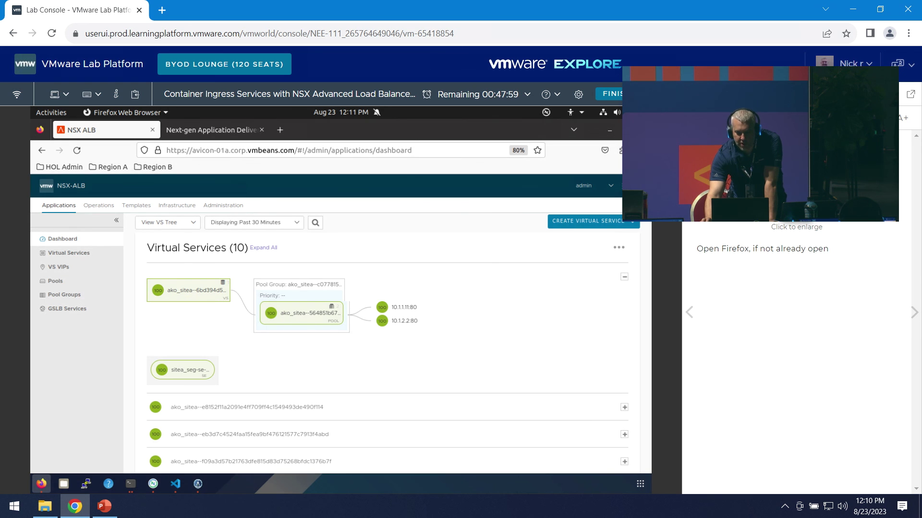
pyautogui.click(914, 313)
pyautogui.click(914, 313)
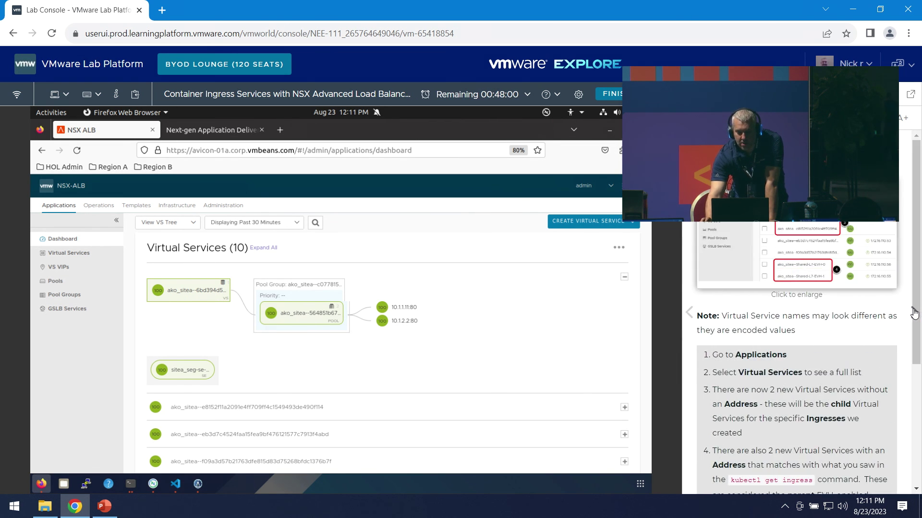
pyautogui.scroll(-1, 878, 392)
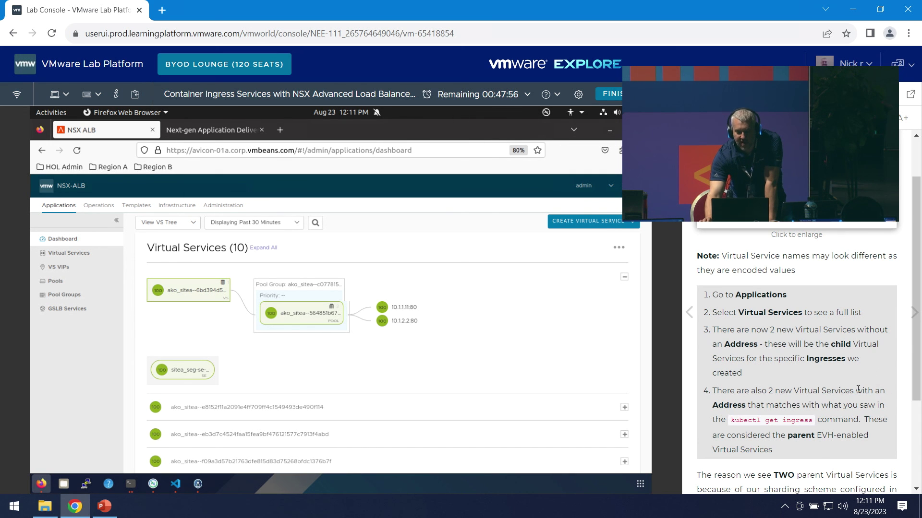
pyautogui.scroll(-1, 858, 389)
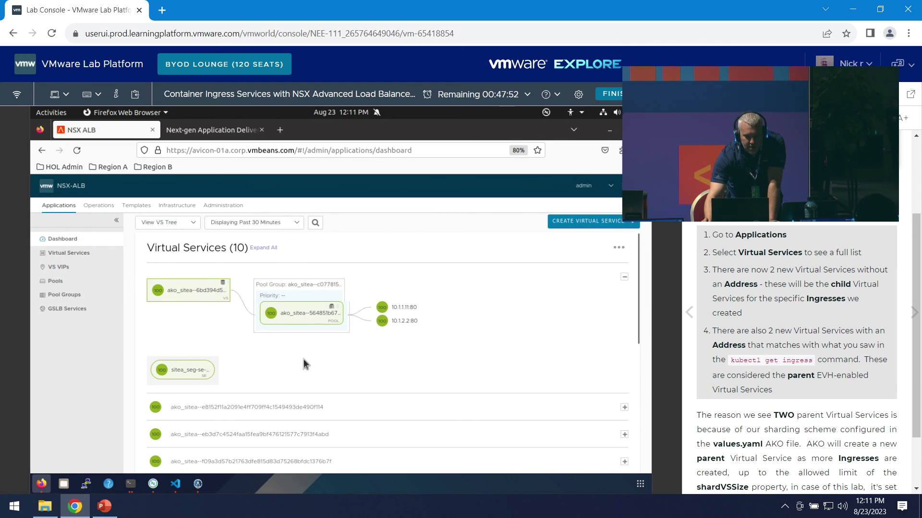
# - Open the first ako_sitea virtual service's logs and refresh them, then go back to the Virtual Services list
pyautogui.click(199, 295)
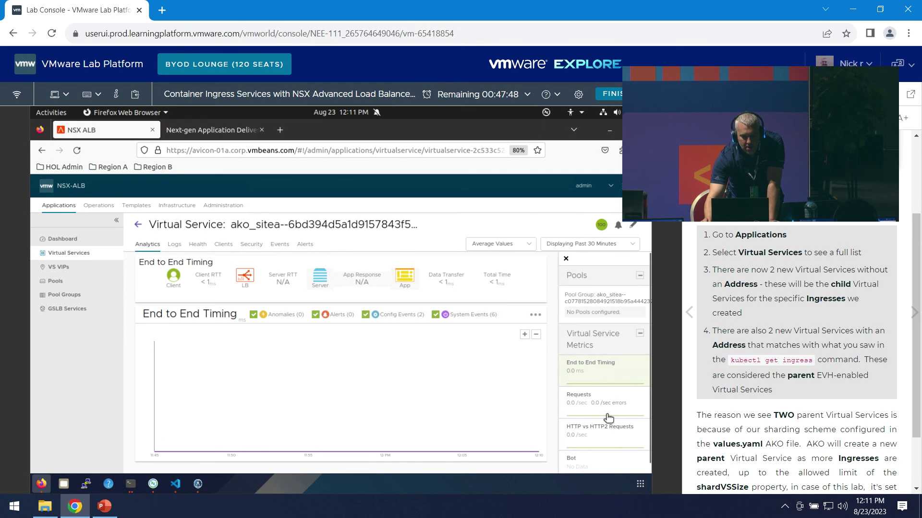
pyautogui.scroll(-1, 603, 419)
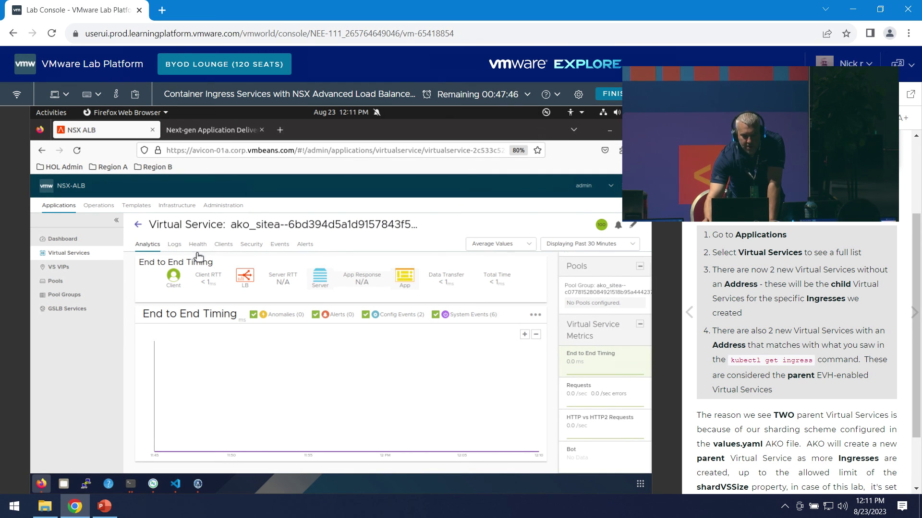
pyautogui.click(174, 245)
pyautogui.click(491, 263)
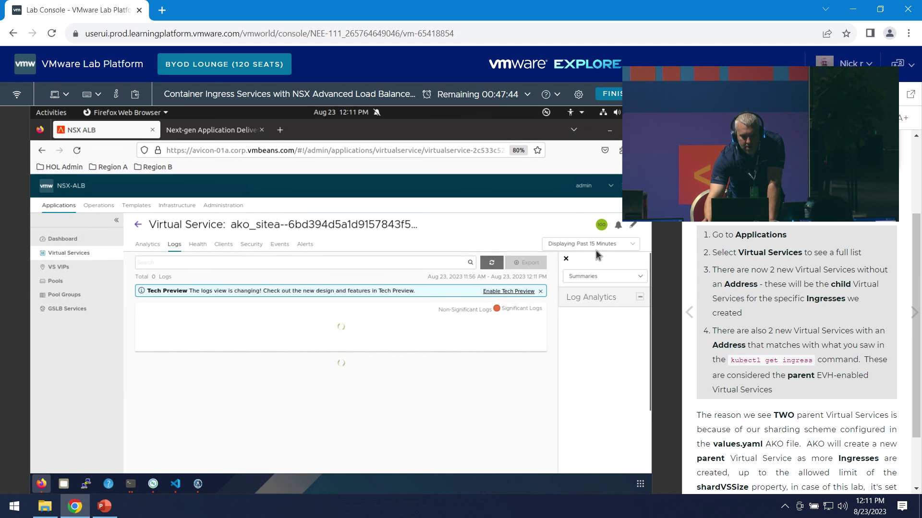
pyautogui.click(138, 225)
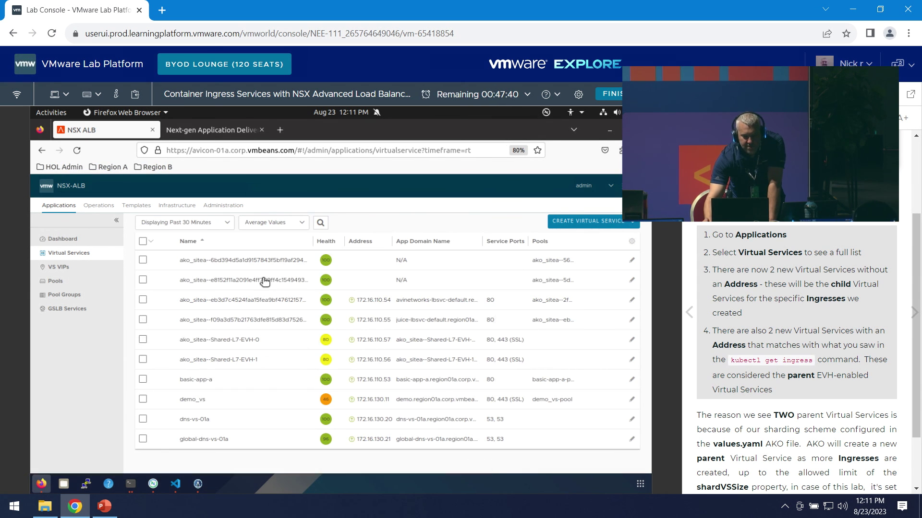
# - Open the second ako_sitea virtual service and reload its logs
pyautogui.click(265, 282)
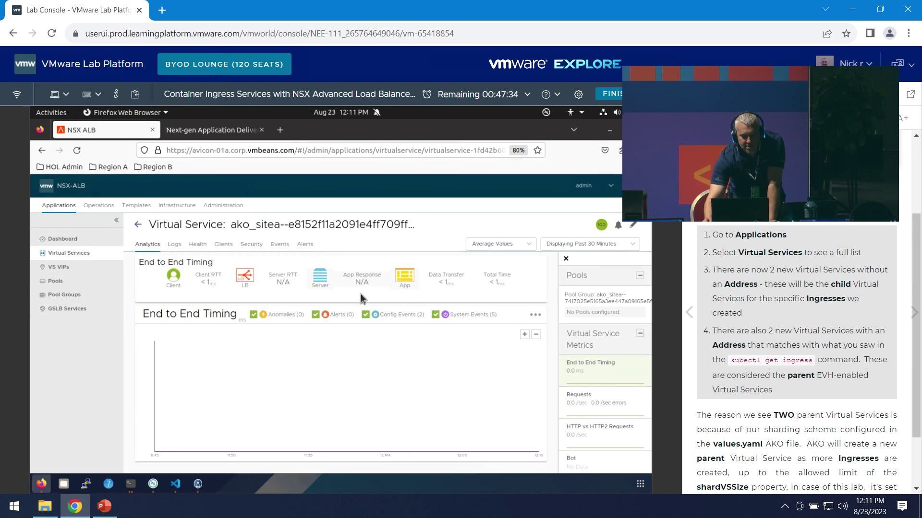
pyautogui.click(483, 264)
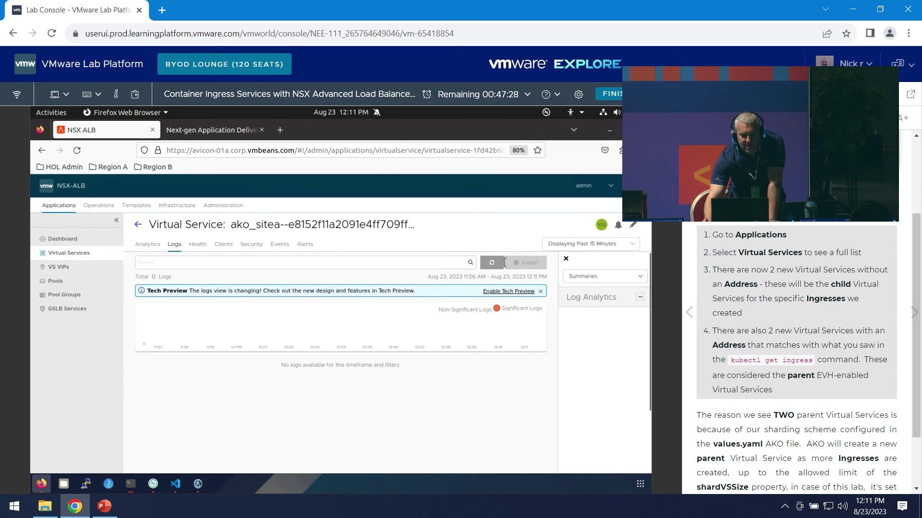
pyautogui.scroll(-2, 877, 272)
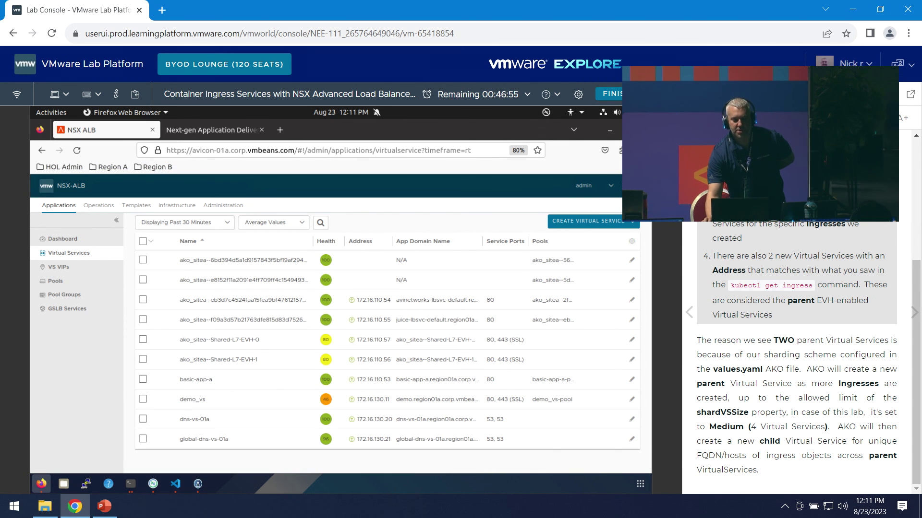
pyautogui.scroll(-3, 876, 330)
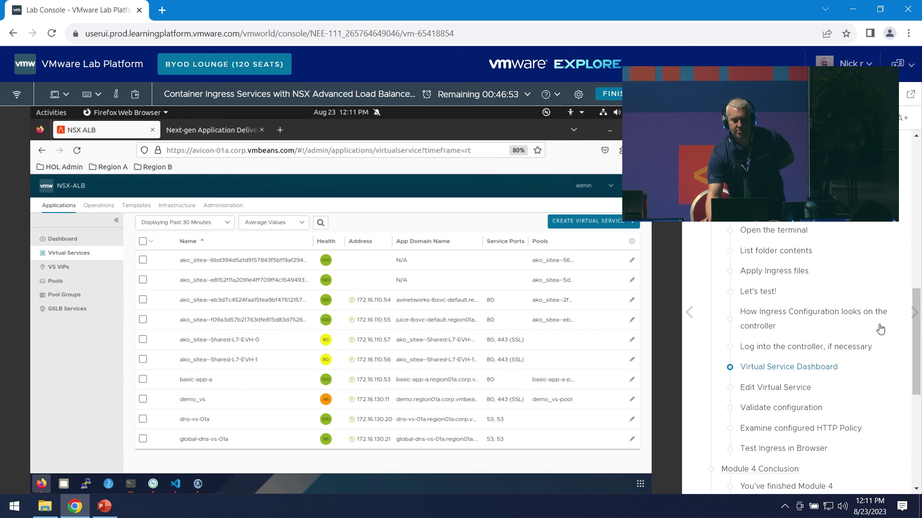
pyautogui.scroll(-1, 880, 329)
# - Open ako_sitea--Shared-L7-EVH-0's editor and view its HTTP Request policies, which have no rules
pyautogui.click(821, 370)
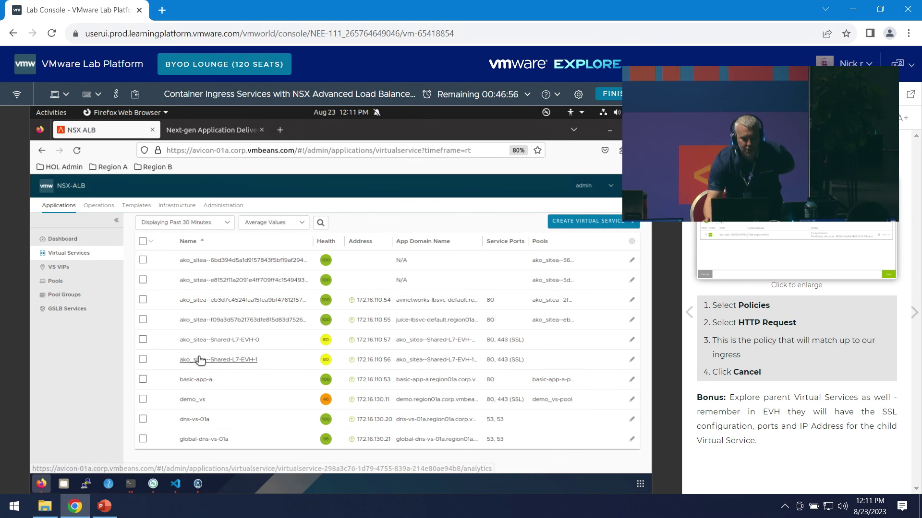
pyautogui.click(238, 341)
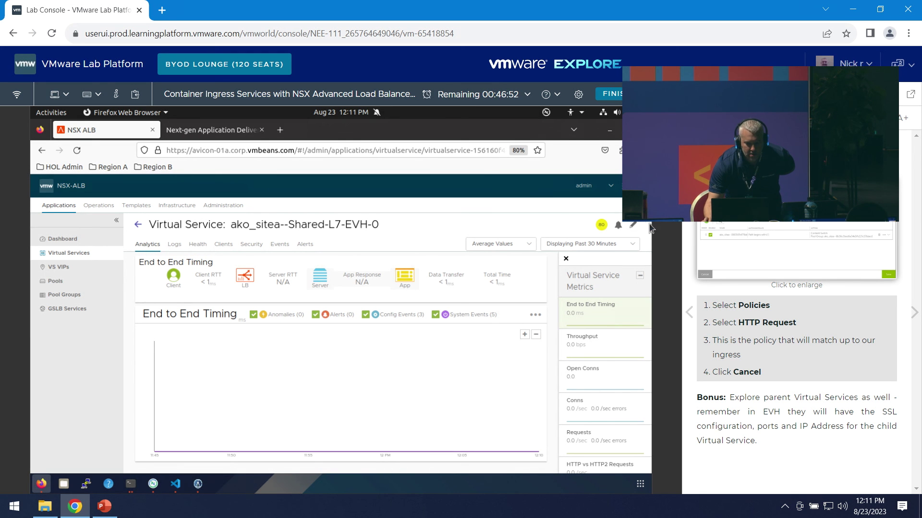
pyautogui.click(633, 224)
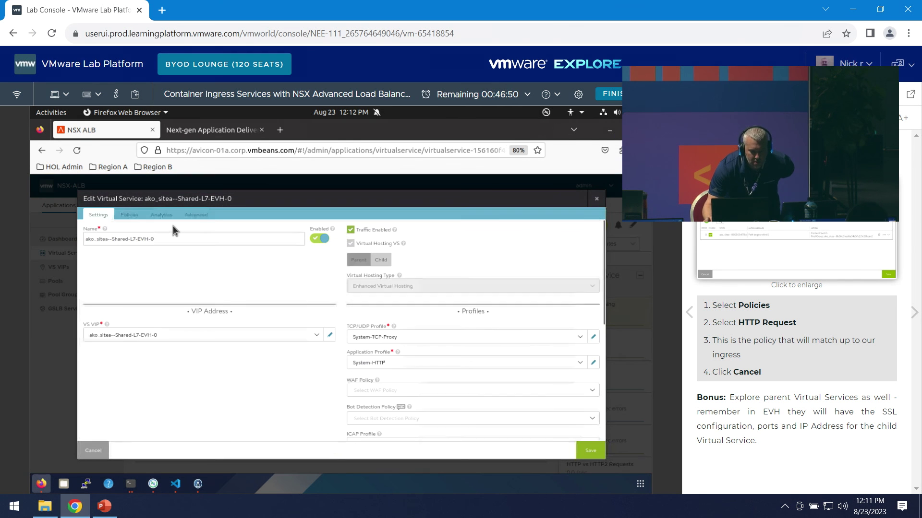
pyautogui.click(129, 215)
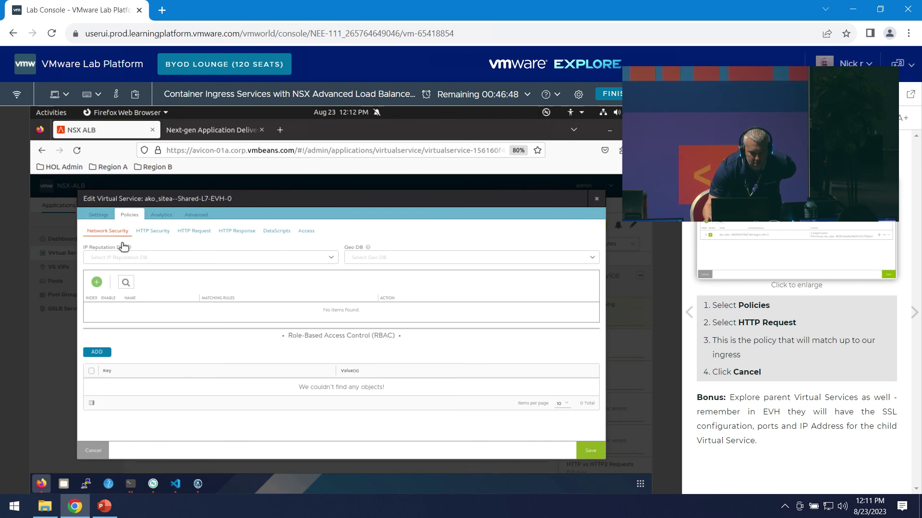
pyautogui.click(194, 231)
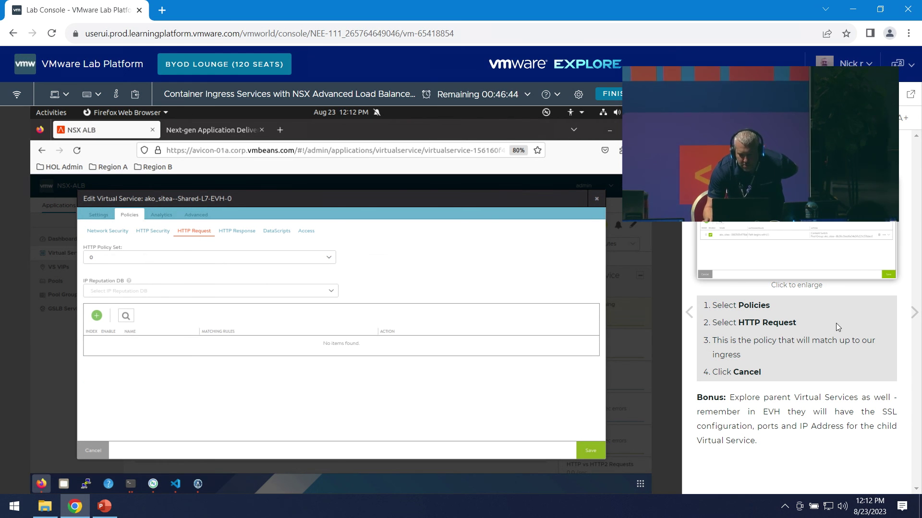
# - Advance the lab guide, close the editor without saving, and return to the Virtual Services list
pyautogui.click(913, 312)
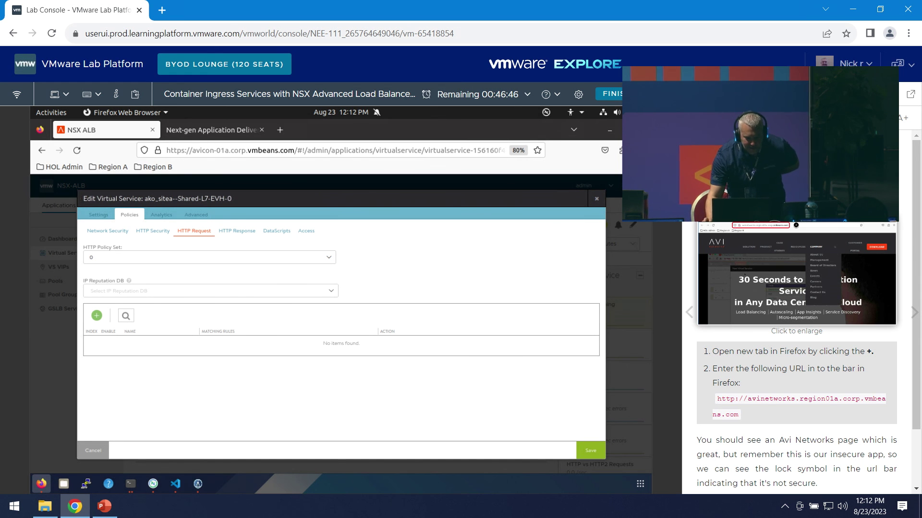
pyautogui.click(597, 199)
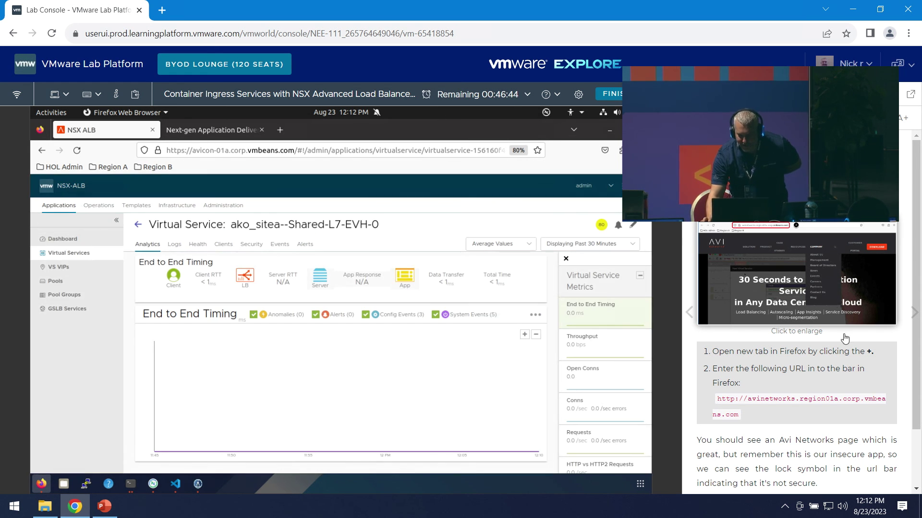
pyautogui.scroll(-1, 845, 338)
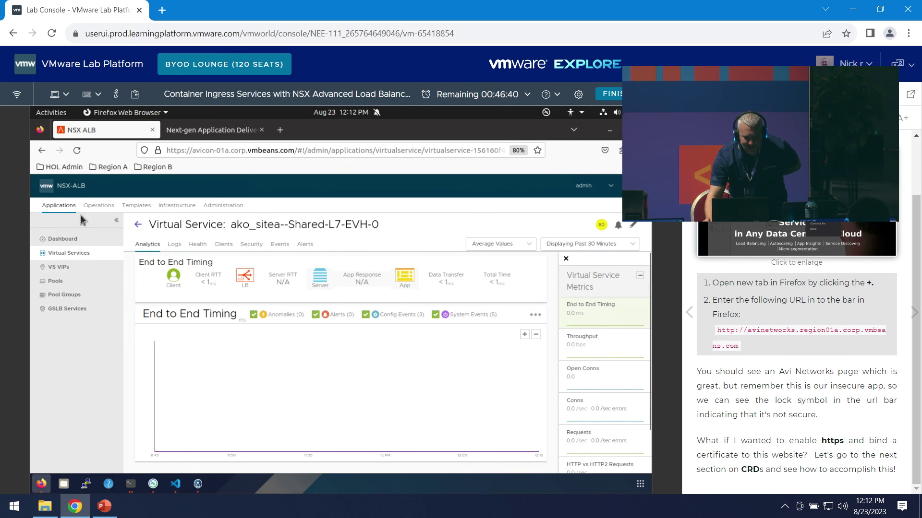
pyautogui.click(152, 230)
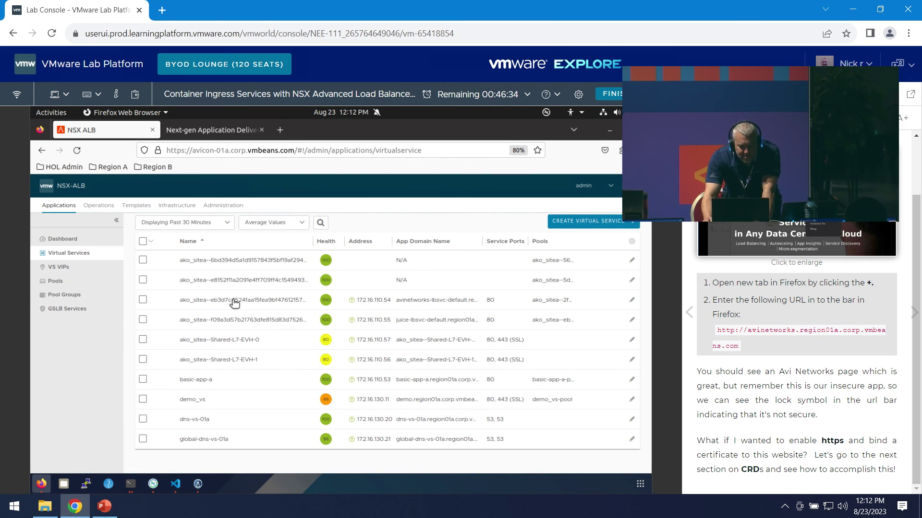
# - In the ako_sitea--e8152f11 child service's editor, list its two HTTP policy sets, then close it unsaved
pyautogui.click(240, 283)
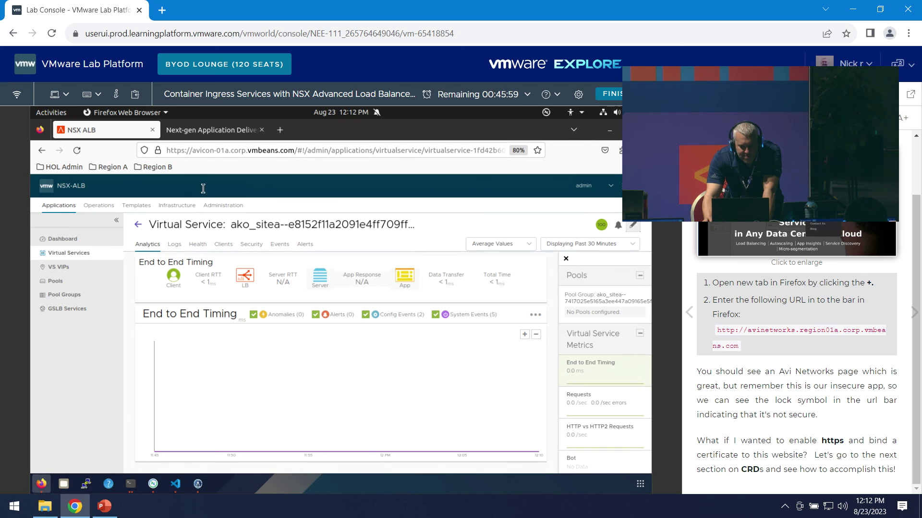
pyautogui.click(633, 225)
pyautogui.click(132, 215)
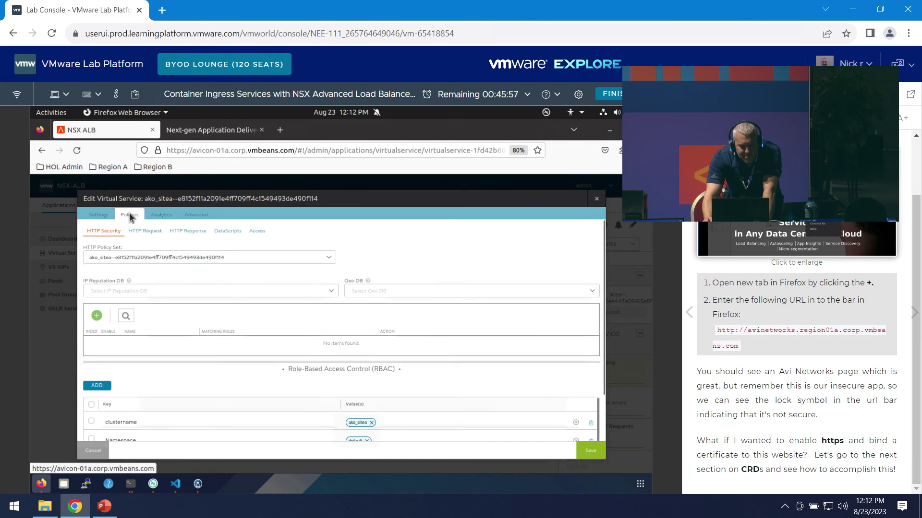
pyautogui.click(148, 257)
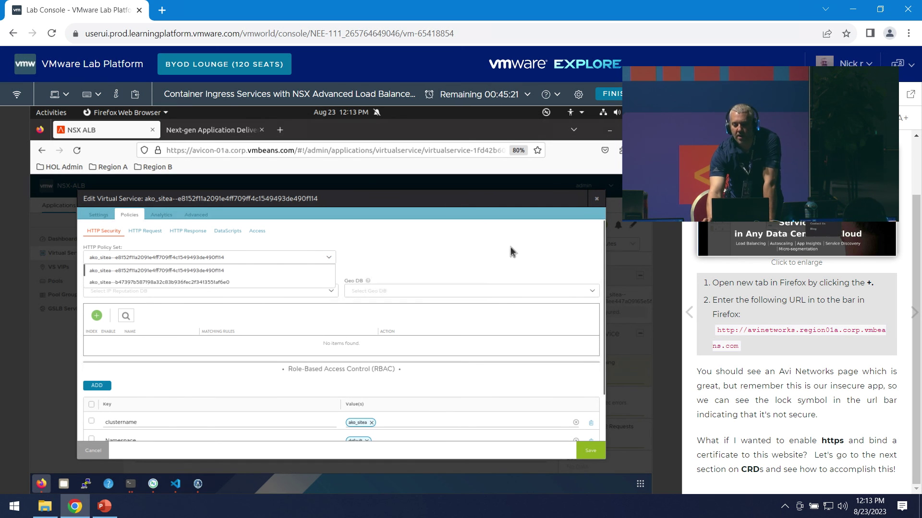
pyautogui.click(596, 198)
pyautogui.click(697, 118)
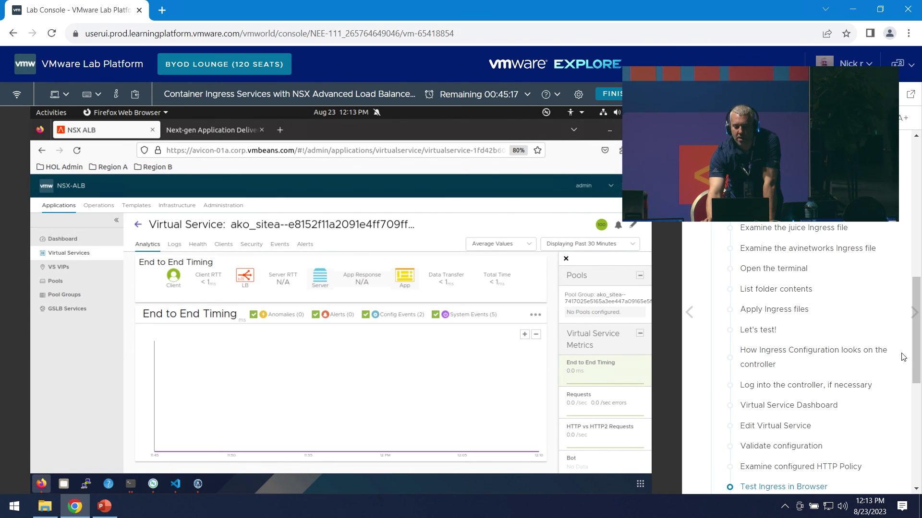
# - Open Module 5's 'Using CRDs to customize Virtual Services' lesson and jump to its HostRule step
pyautogui.scroll(-5, 874, 356)
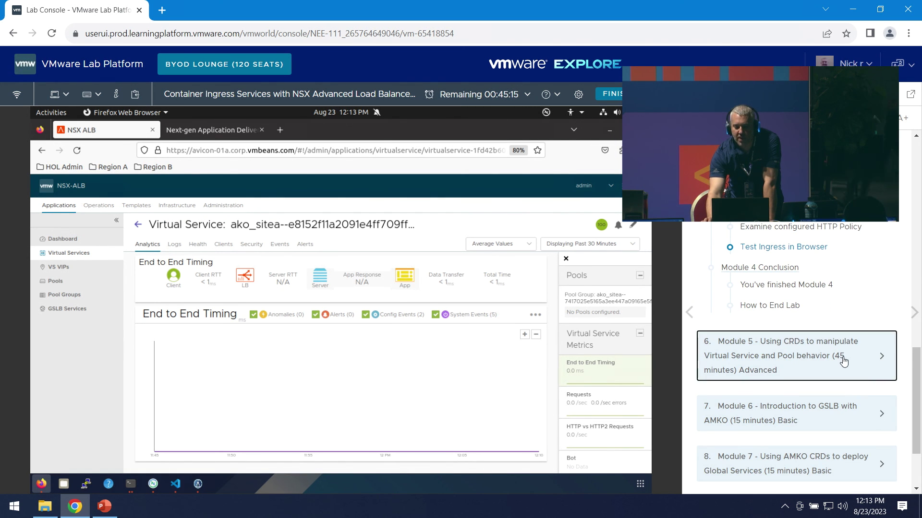
pyautogui.click(841, 363)
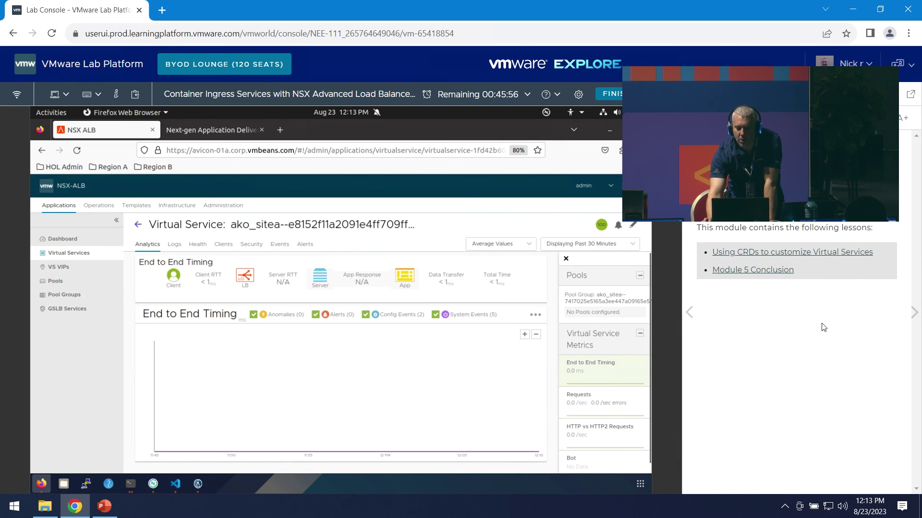
pyautogui.click(822, 253)
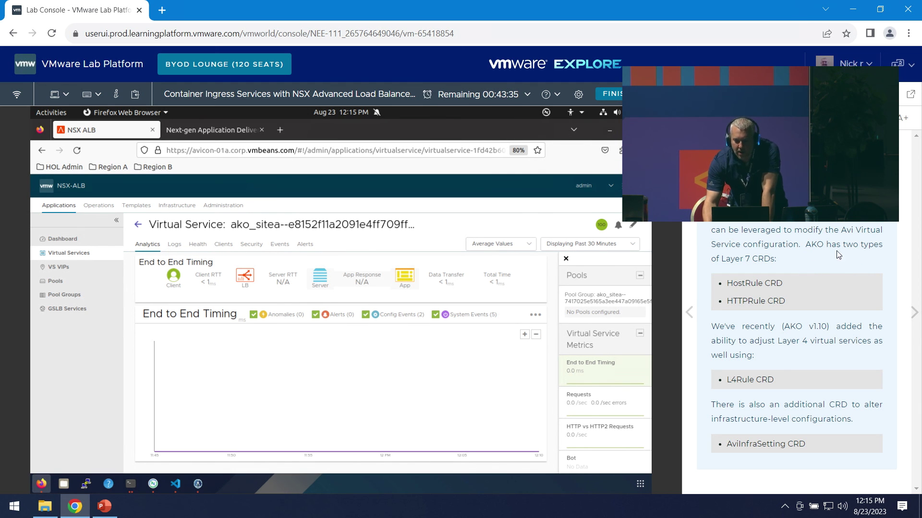
pyautogui.click(701, 117)
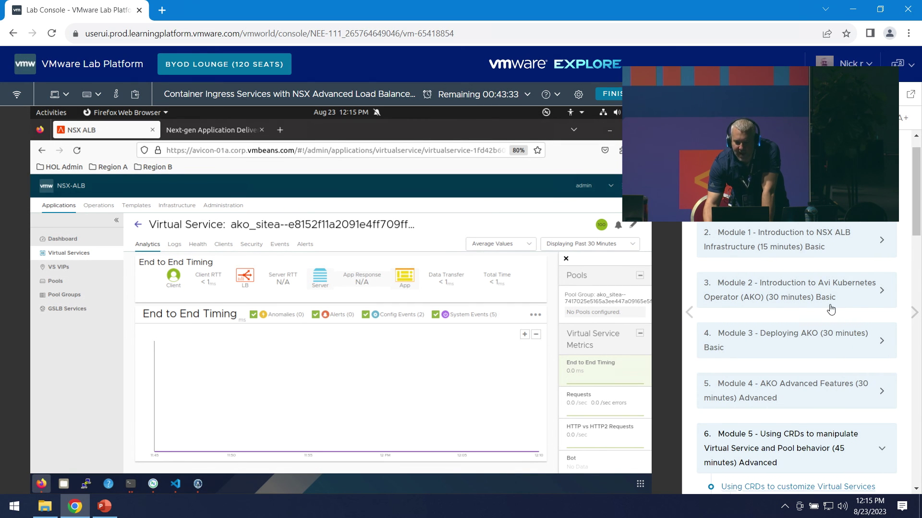
pyautogui.scroll(-5, 842, 387)
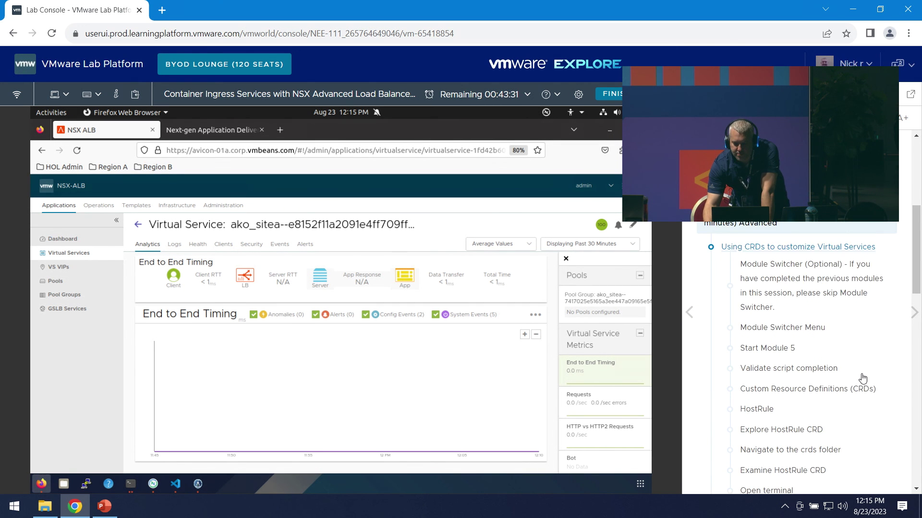
pyautogui.click(770, 350)
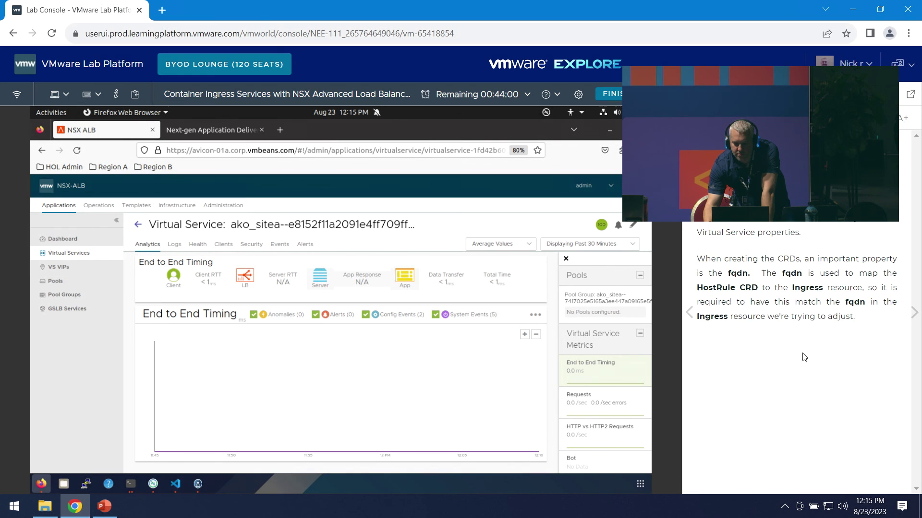
# - In VS Code, expand the crds folder and open avinetworks-hostrule.yaml
pyautogui.click(175, 484)
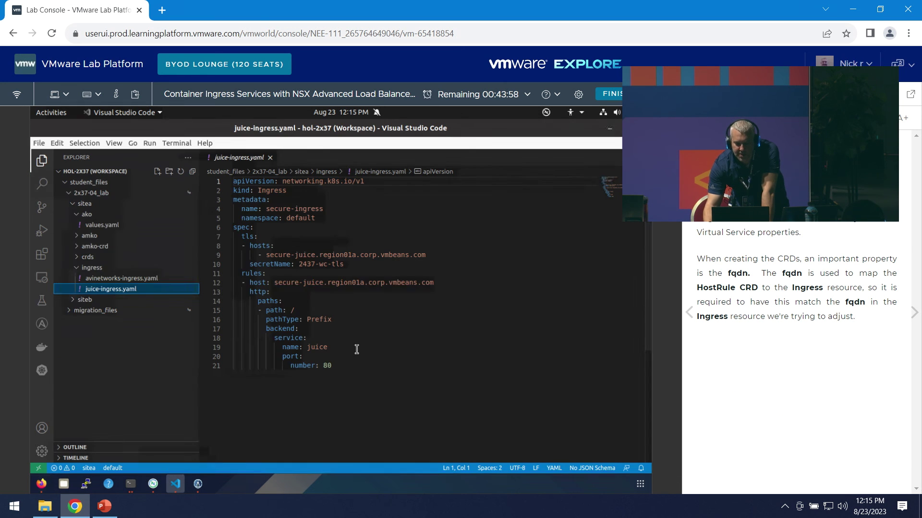
pyautogui.click(82, 258)
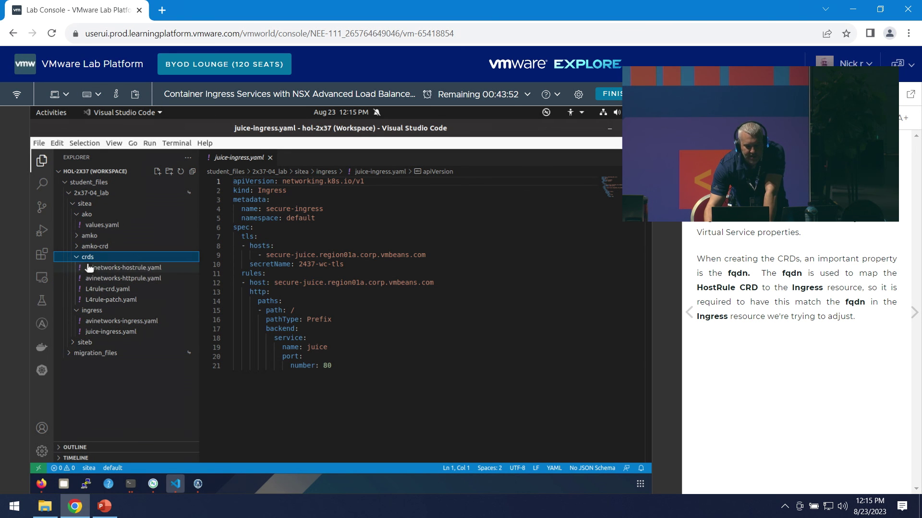
pyautogui.click(153, 270)
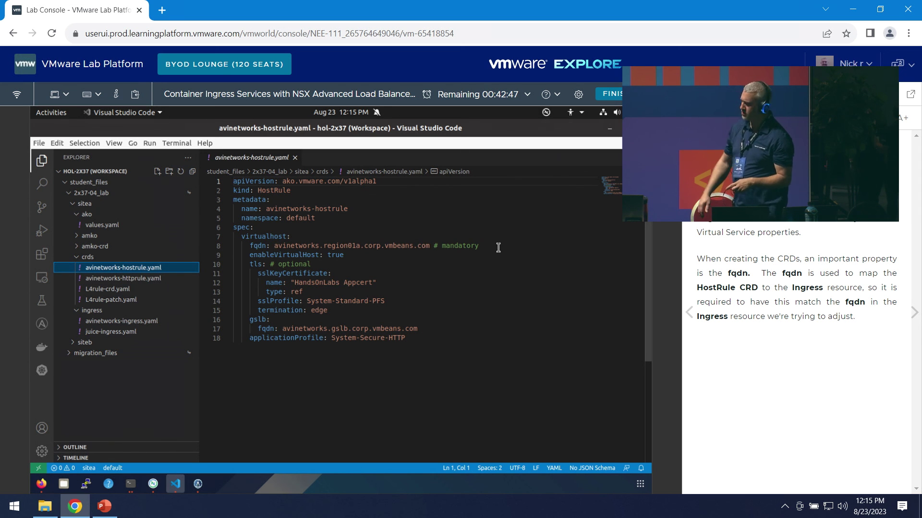
# - Open an integrated terminal in the crds folder and bring the terminal window forward
pyautogui.rightClick(103, 258)
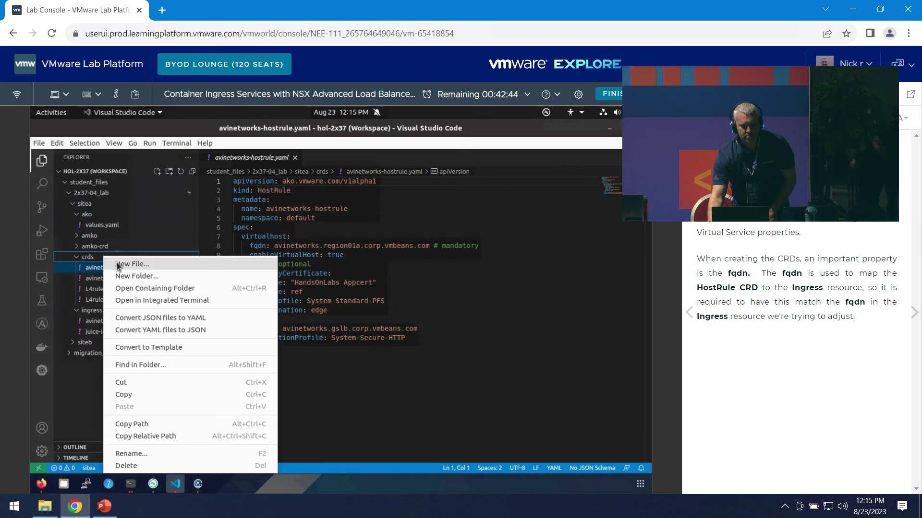
pyautogui.click(183, 301)
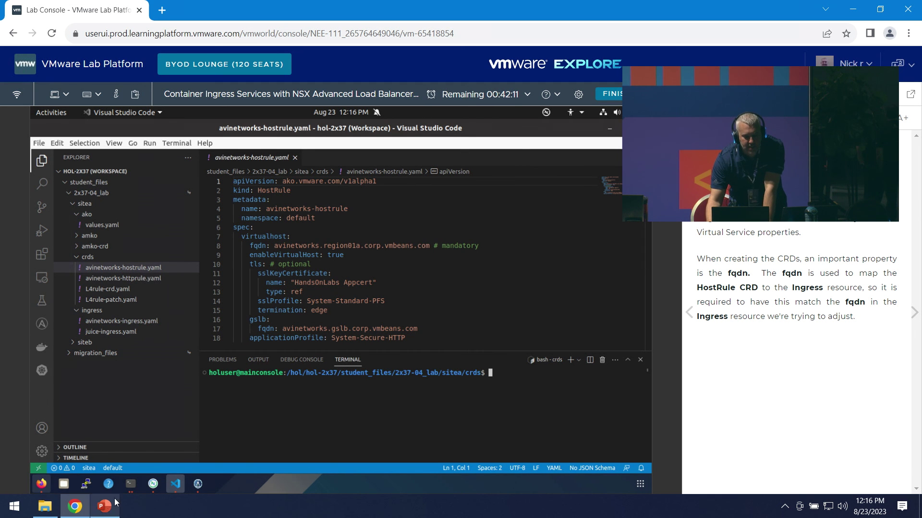
pyautogui.click(131, 484)
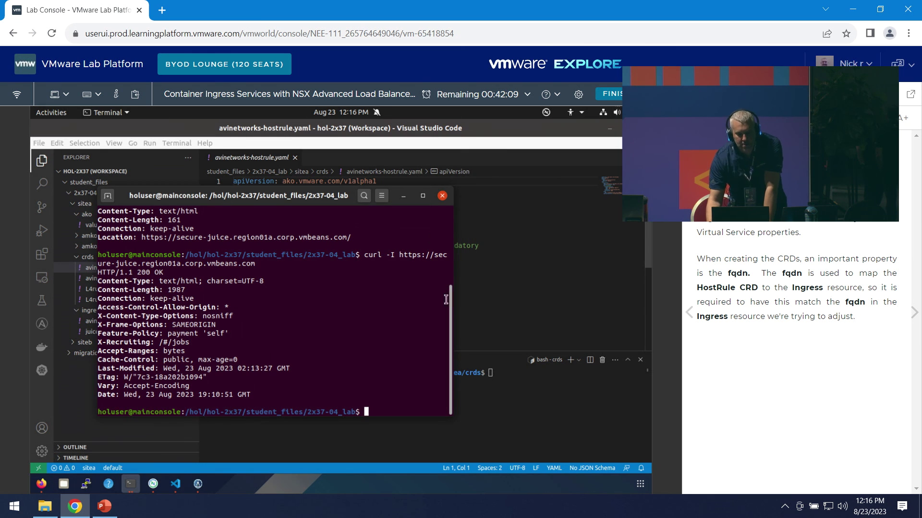
# - List the crds folder, then run kubectl apply -f on the HostRule manifest to create avinetworks-hostrule
pyautogui.click(480, 245)
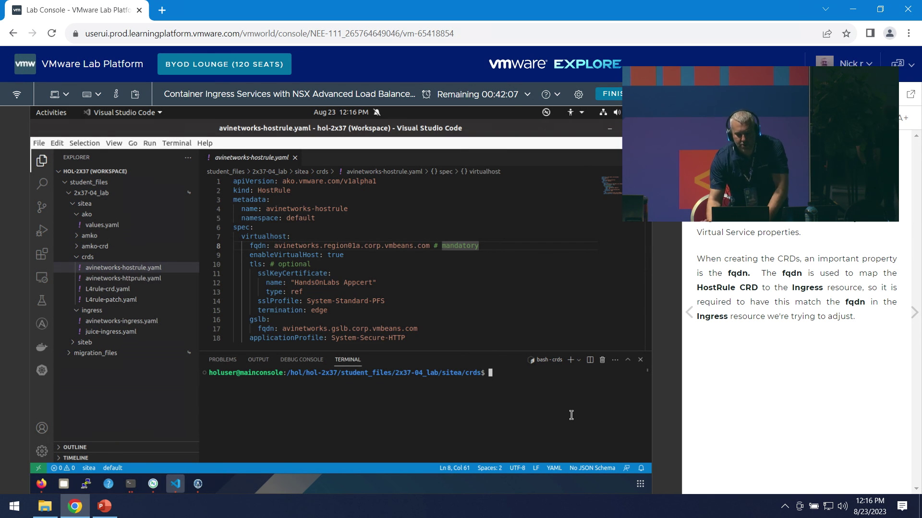
pyautogui.write('ls')
pyautogui.press('Return')
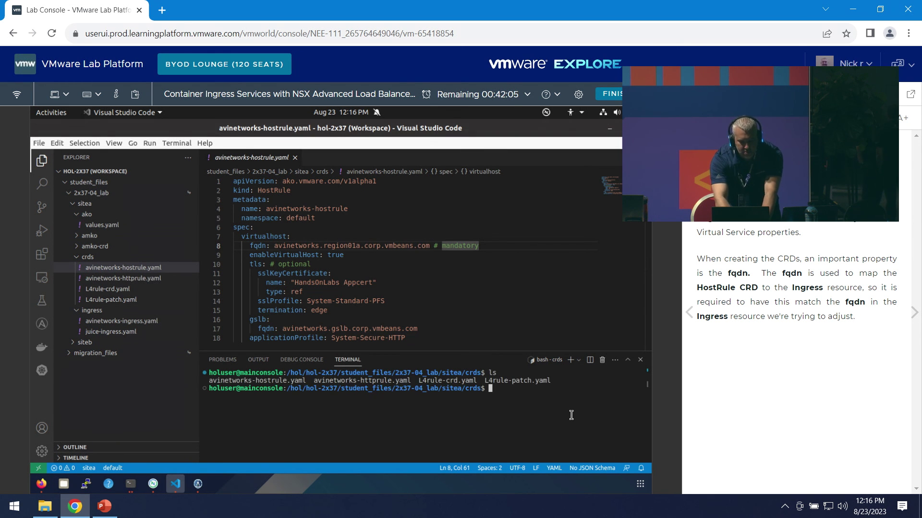
pyautogui.write('kubectl')
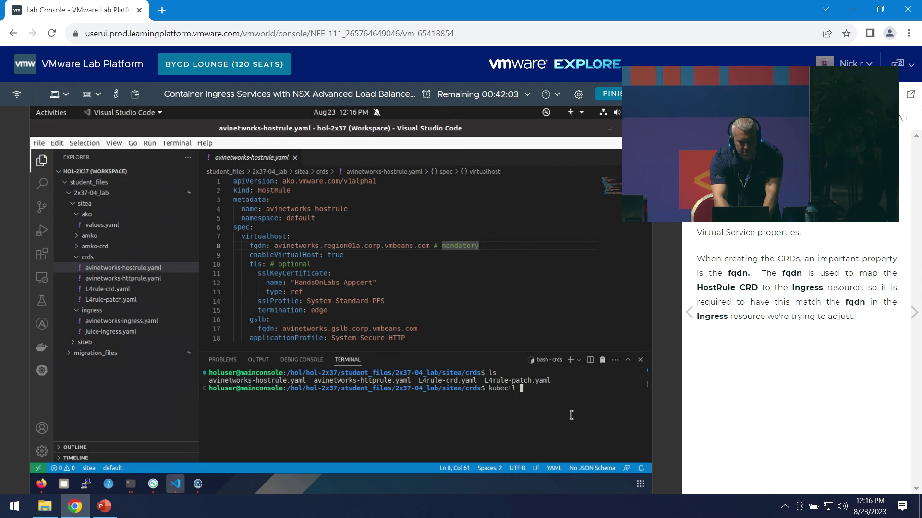
pyautogui.write(' apply -f avinetworks-')
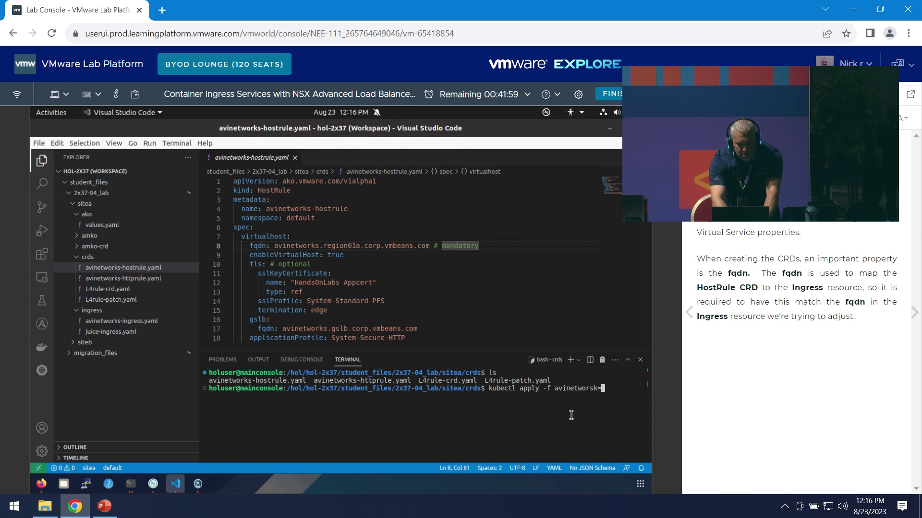
pyautogui.write('ks')
pyautogui.write('trule')
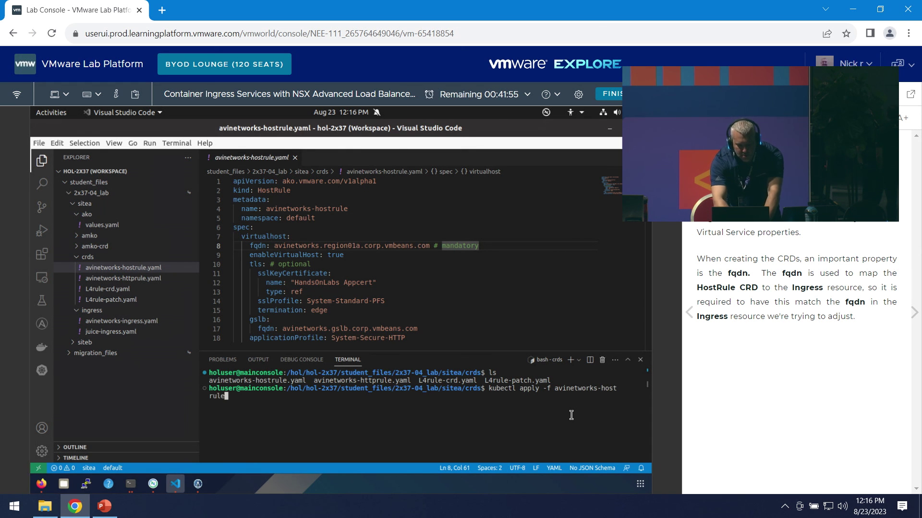
pyautogui.write('.yaml')
pyautogui.press('Return')
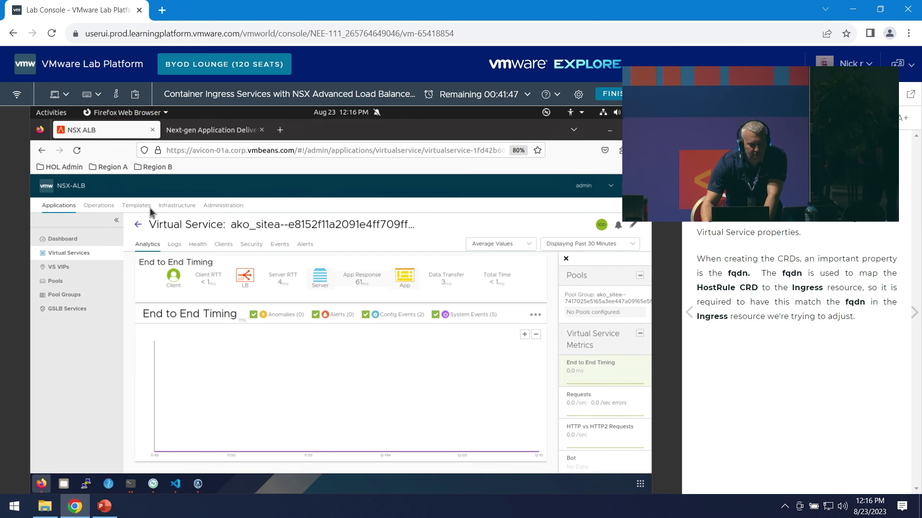
# - In Operations > Events > All Events, inspect the latest CONFIG_UPDATE switching to System-Secure-HTTP, then open Virtual Services
pyautogui.click(114, 206)
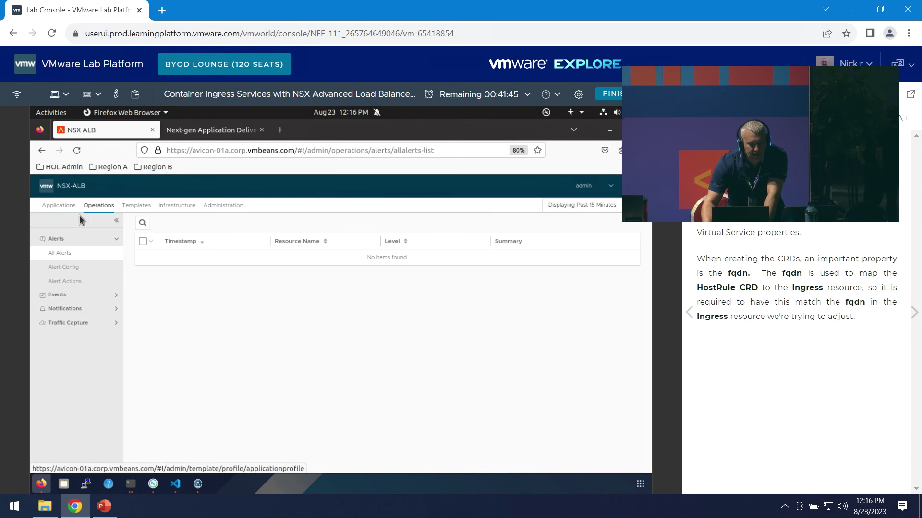
pyautogui.click(68, 295)
pyautogui.click(86, 309)
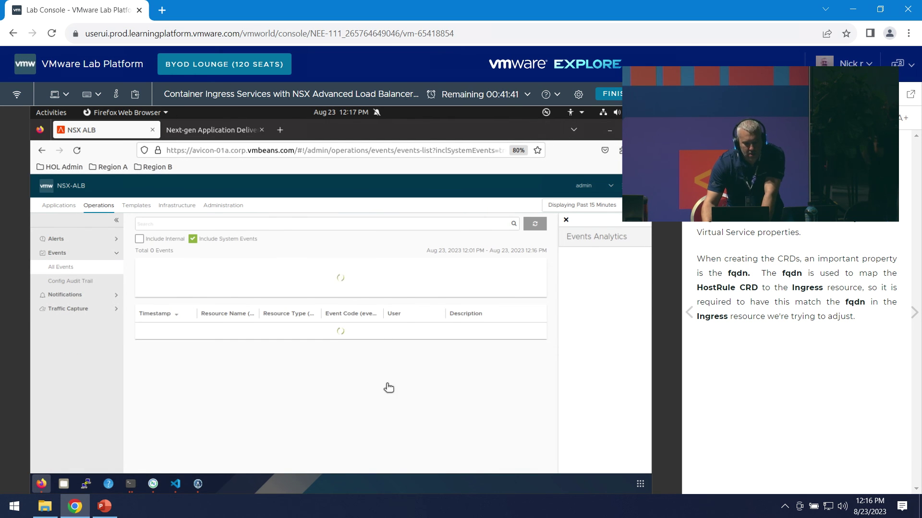
pyautogui.click(422, 333)
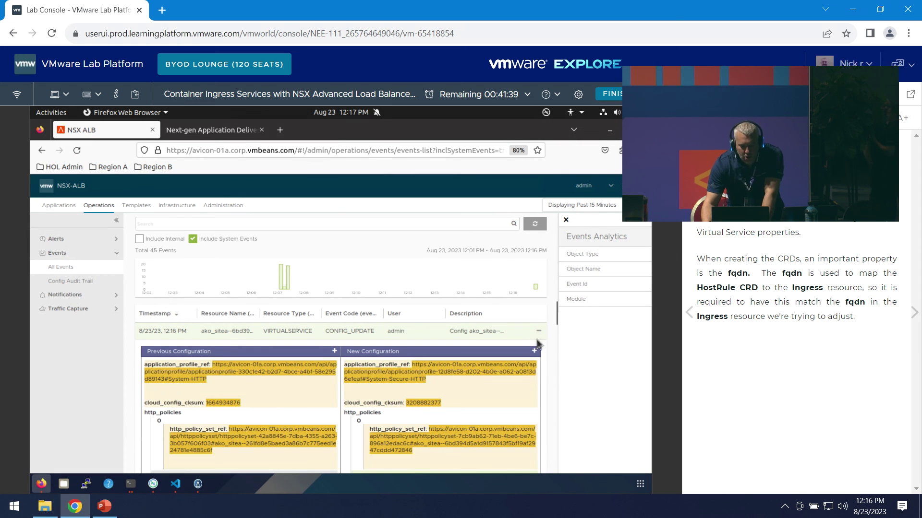
pyautogui.click(421, 333)
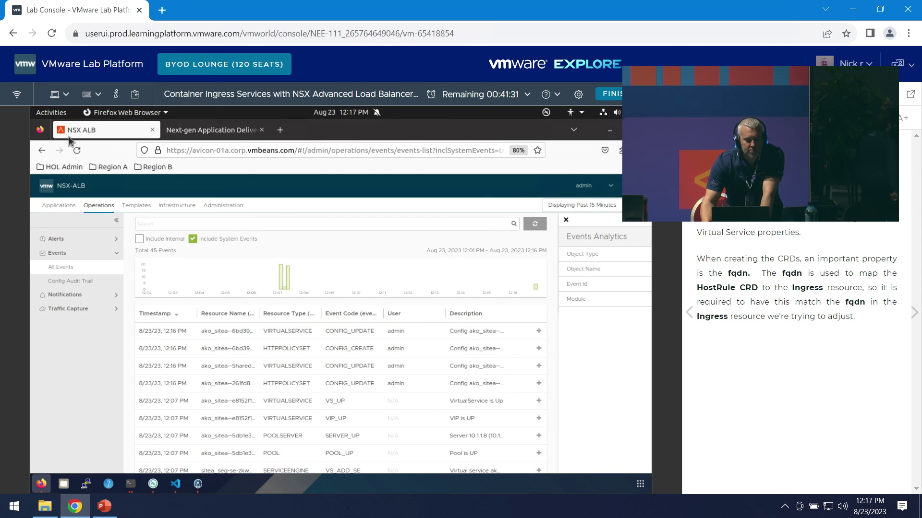
pyautogui.click(67, 207)
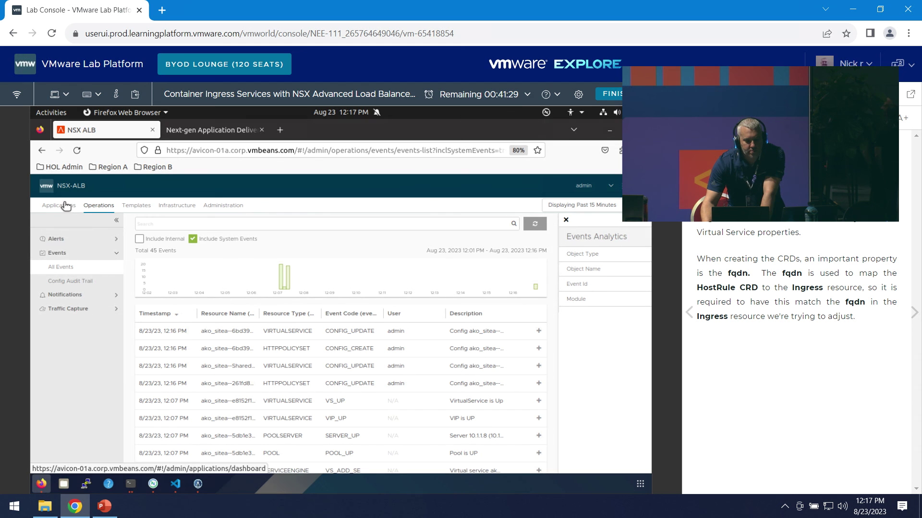
pyautogui.click(87, 253)
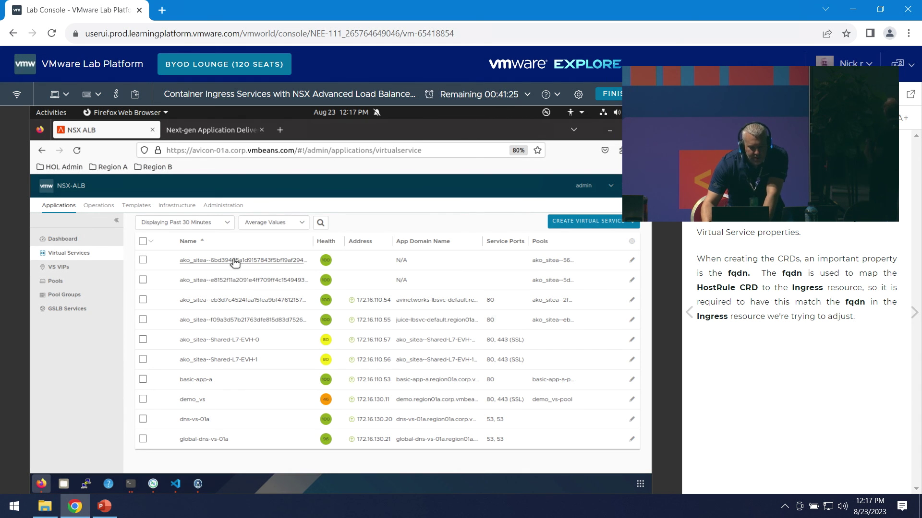
# - Review the first ako_sitea service's hosts and System-Secure-HTTP profile in its editor, then close it unsaved
pyautogui.click(247, 261)
pyautogui.click(634, 224)
pyautogui.scroll(-2, 492, 358)
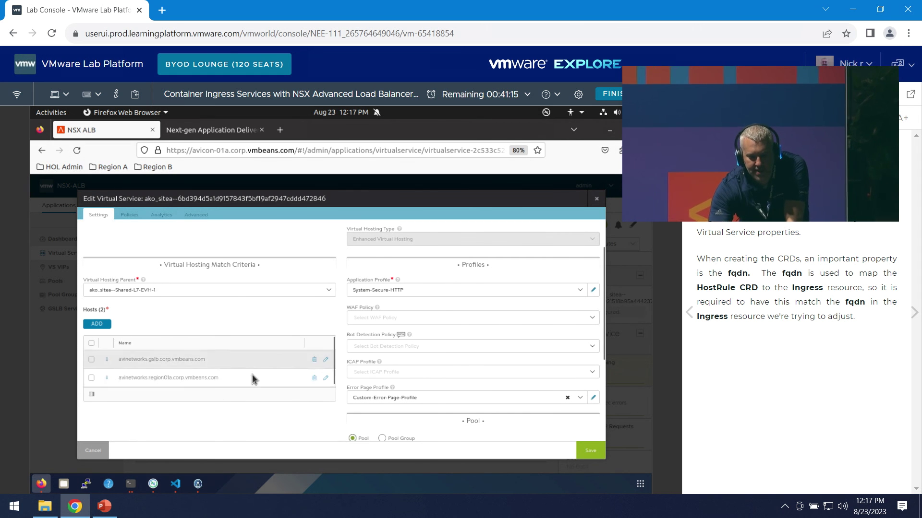
pyautogui.scroll(-2, 491, 355)
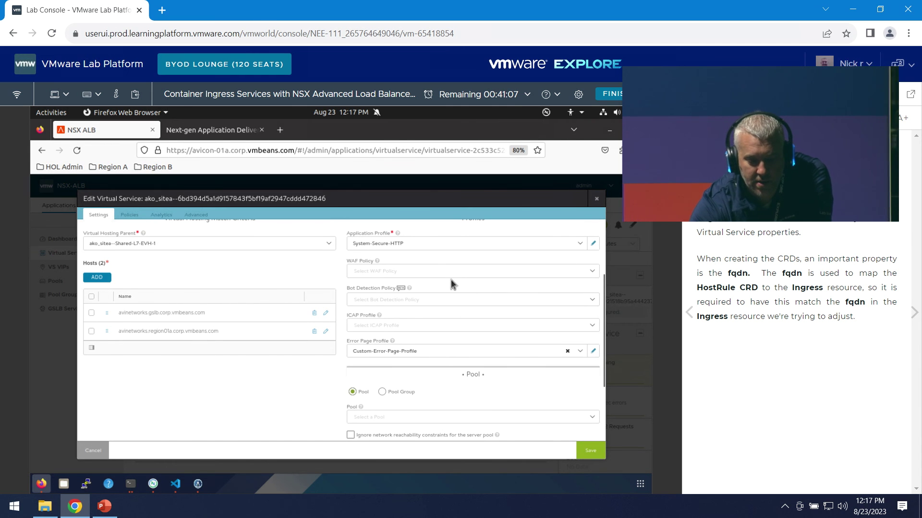
pyautogui.scroll(-3, 453, 288)
pyautogui.scroll(6, 486, 290)
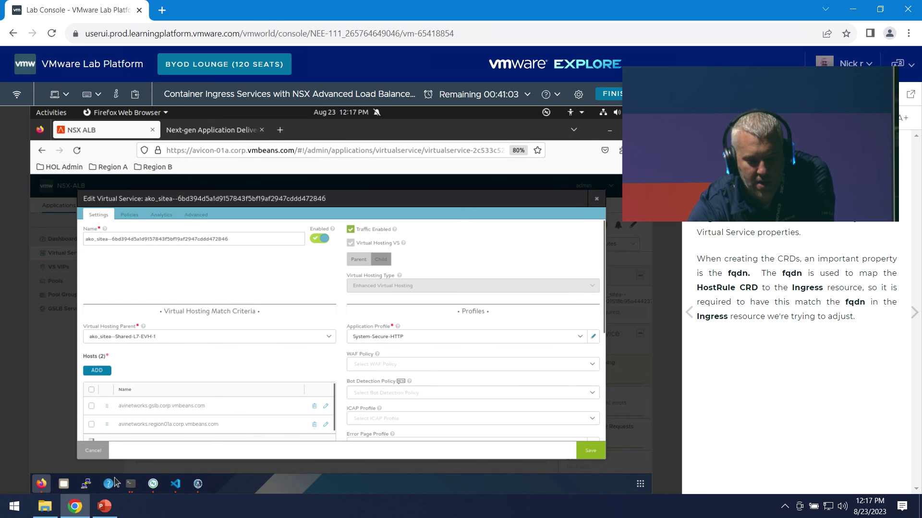
pyautogui.click(175, 484)
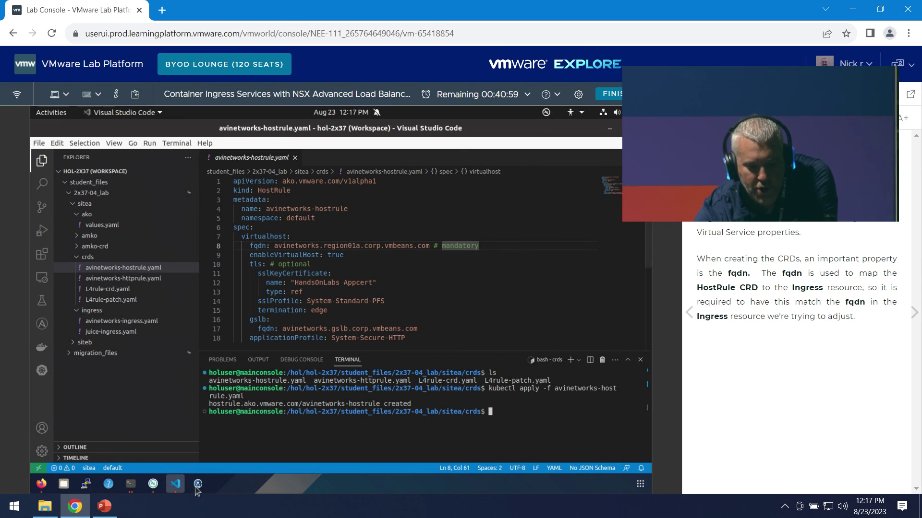
pyautogui.click(46, 488)
pyautogui.scroll(-5, 500, 349)
pyautogui.scroll(5, 388, 372)
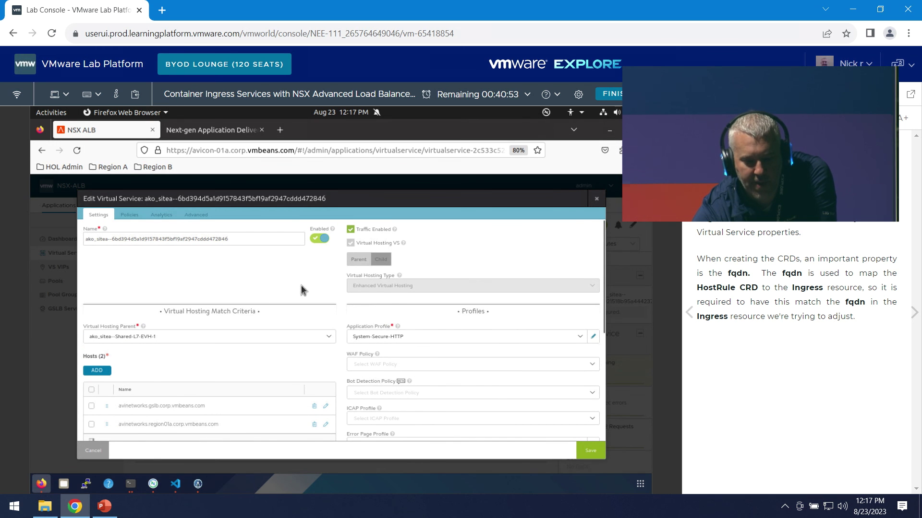
pyautogui.click(596, 198)
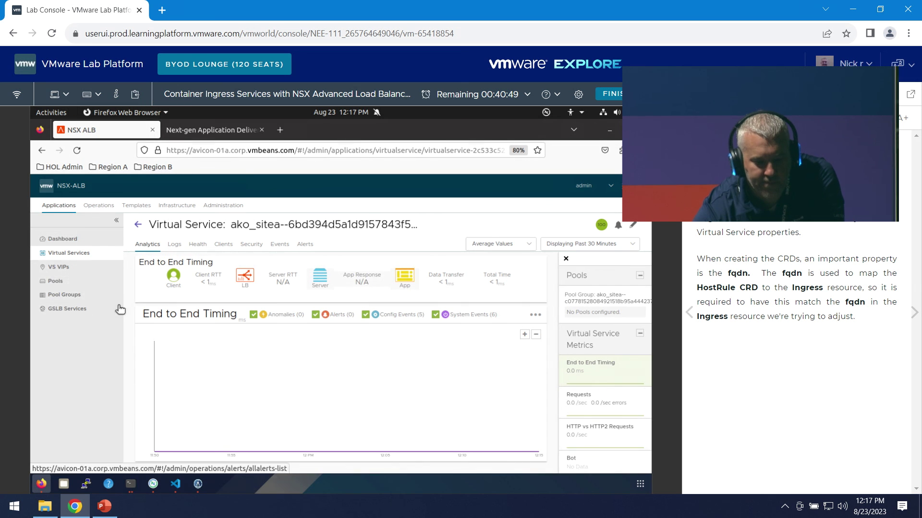
# - Open Operations > All Events and expand the third CONFIG_UPDATE entry's config diff
pyautogui.click(99, 205)
pyautogui.click(78, 296)
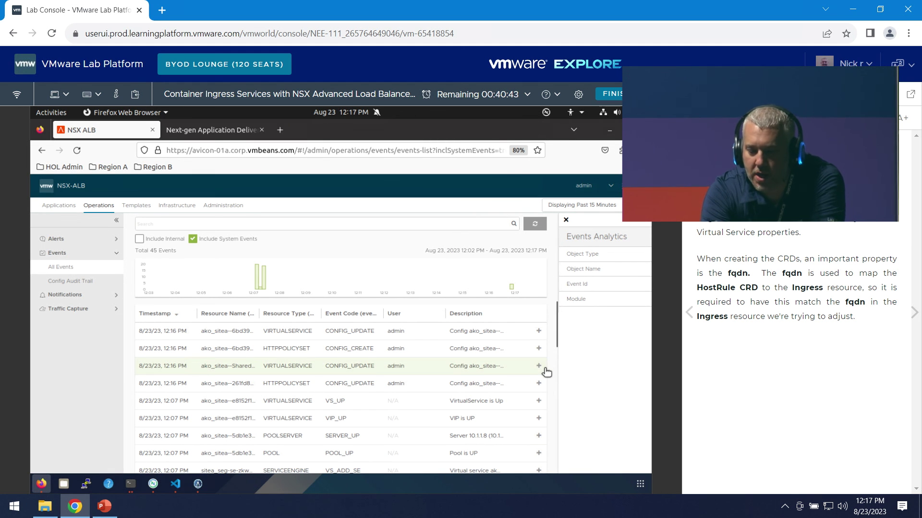
pyautogui.click(432, 367)
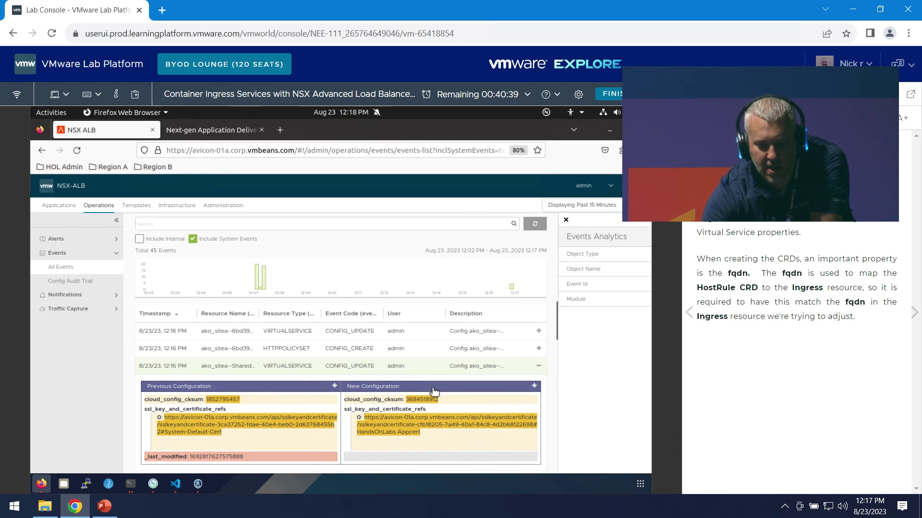
# - Review the diff swapping System-Default-Cert for HandsOnLabs Appcert, then open the lab guide's HTTPRule CRD page
pyautogui.scroll(-1, 433, 390)
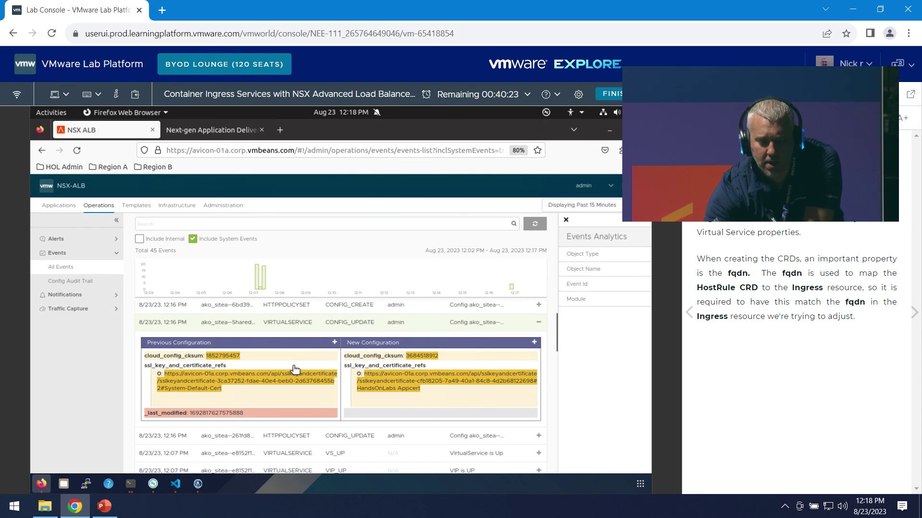
pyautogui.scroll(1, 254, 395)
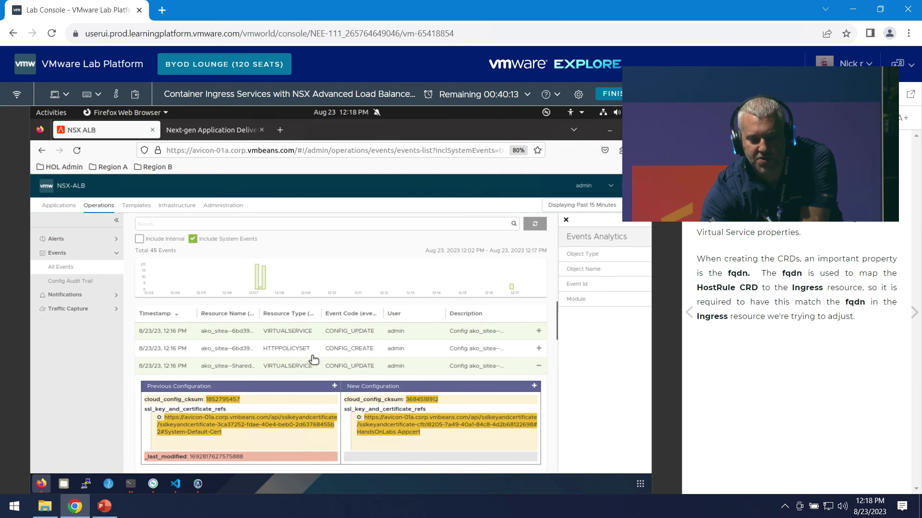
pyautogui.scroll(-2, 326, 353)
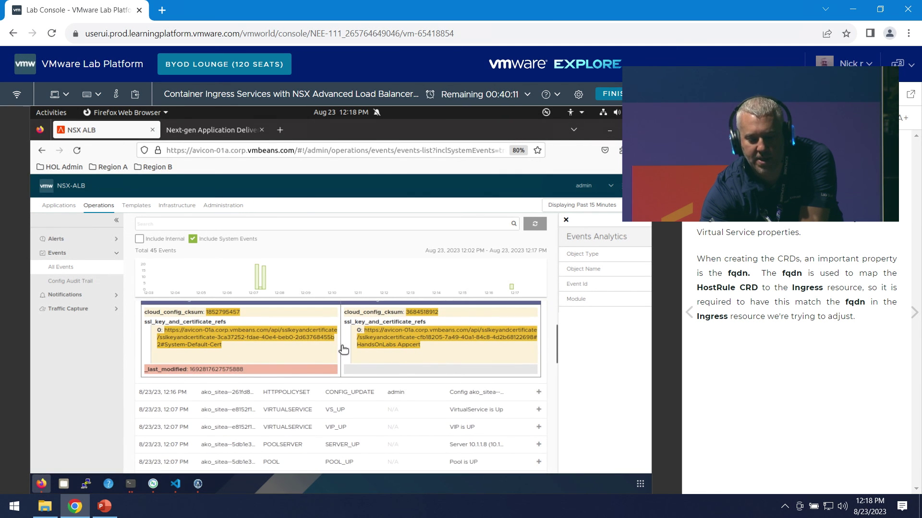
pyautogui.scroll(2, 418, 358)
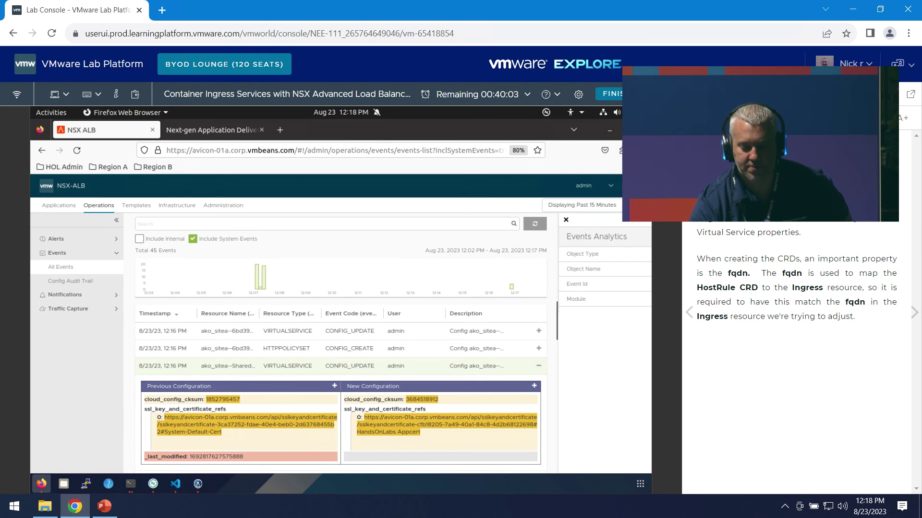
pyautogui.scroll(-5, 813, 339)
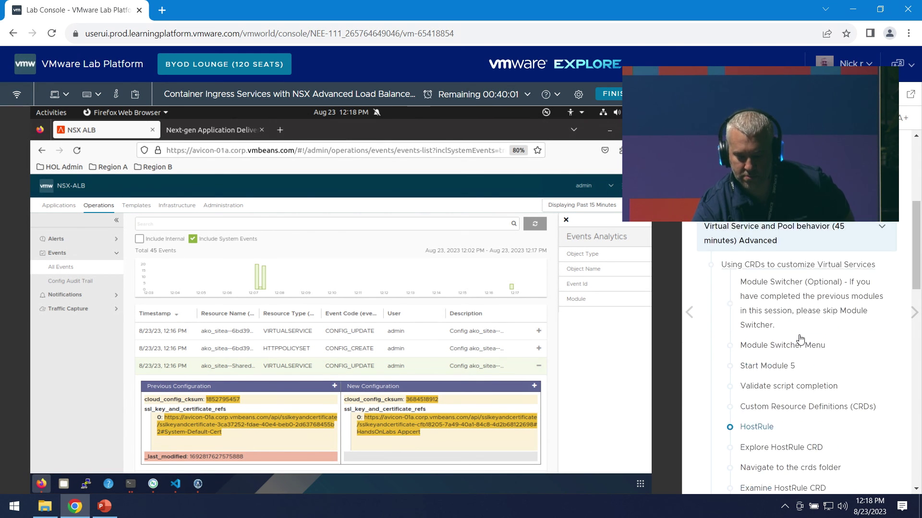
pyautogui.scroll(-5, 813, 339)
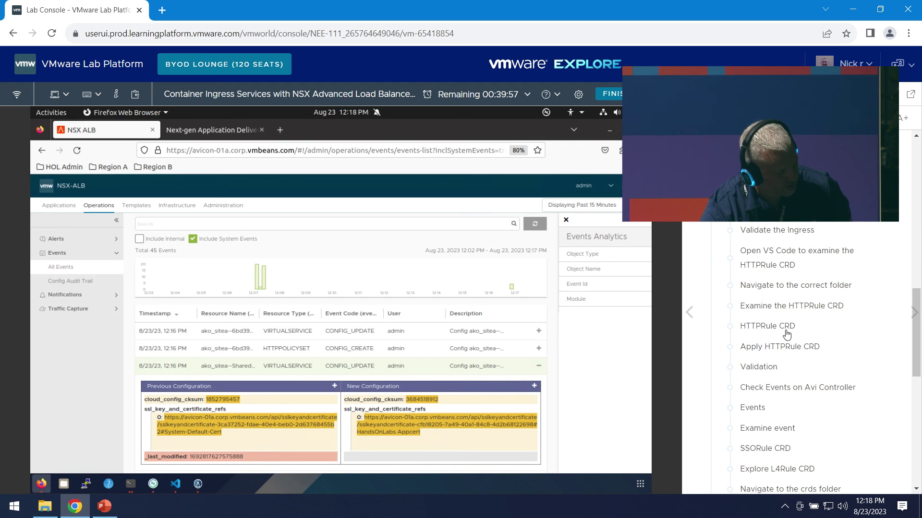
pyautogui.scroll(-1, 785, 332)
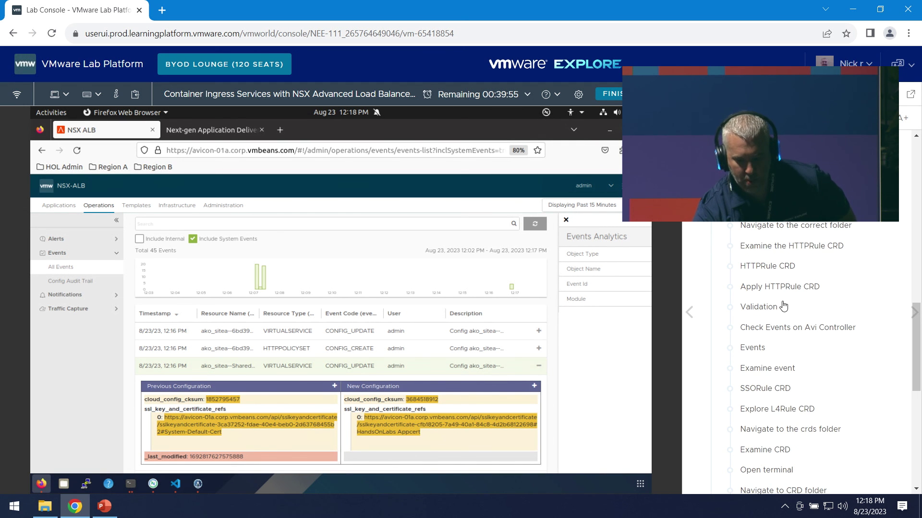
pyautogui.click(781, 269)
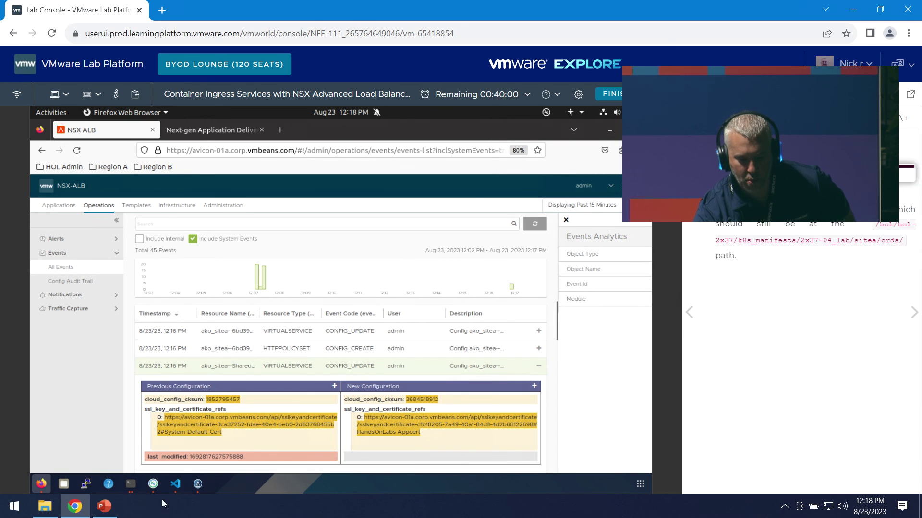
# - Review the avinetworks-httprule.yaml HTTPRule (Round Robin, System-HTTP/System-Ping monitors), then return to Firefox
pyautogui.click(177, 485)
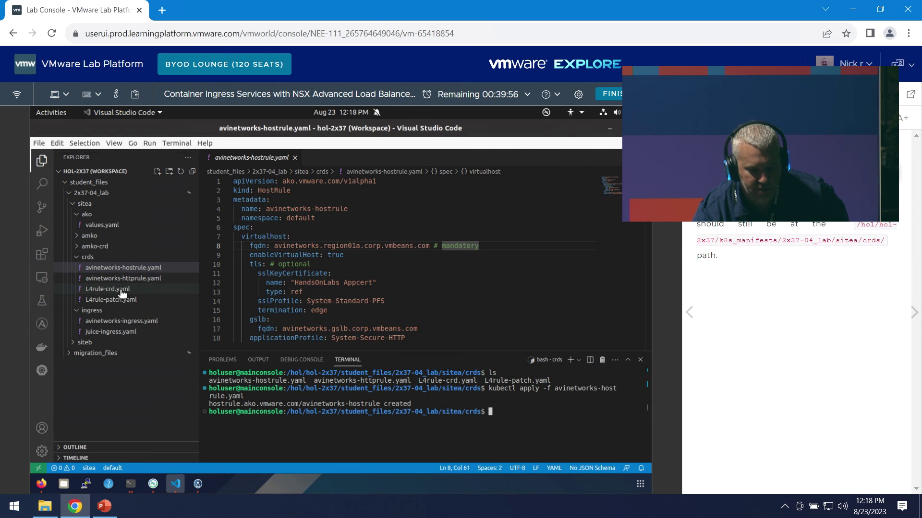
pyautogui.click(144, 278)
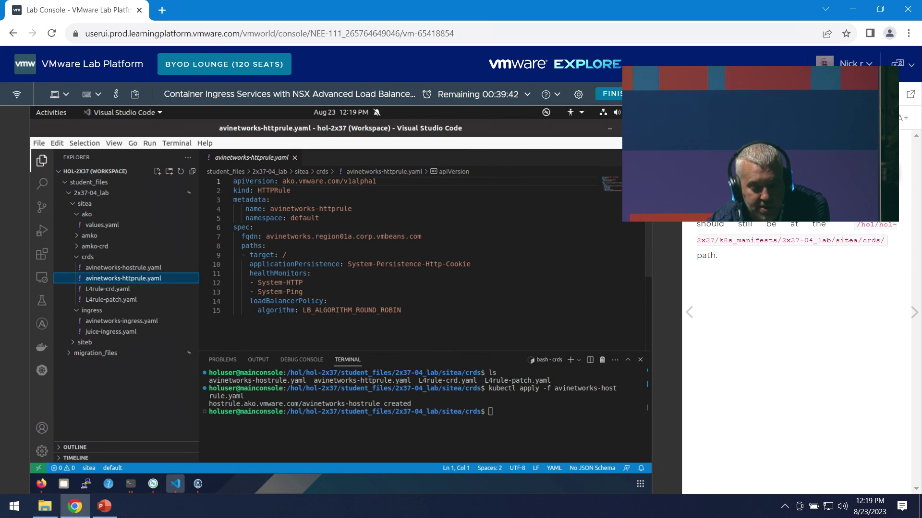
pyautogui.click(41, 484)
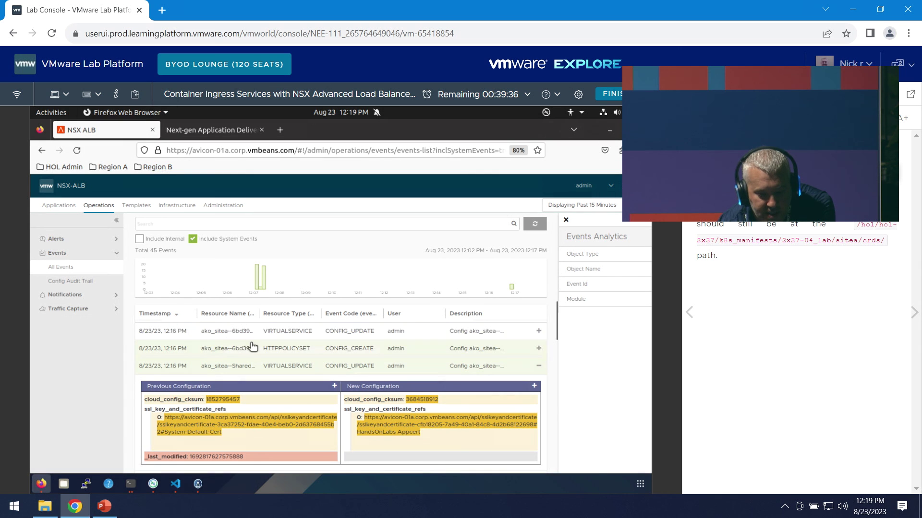
# - Open the ako_sitea pool's editor from Applications > Pools and jump to its health monitor settings
pyautogui.click(59, 205)
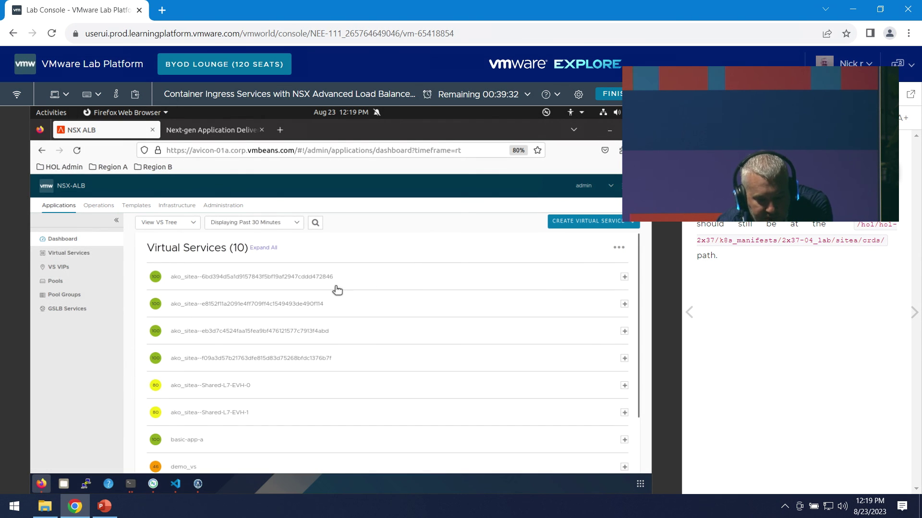
pyautogui.click(348, 288)
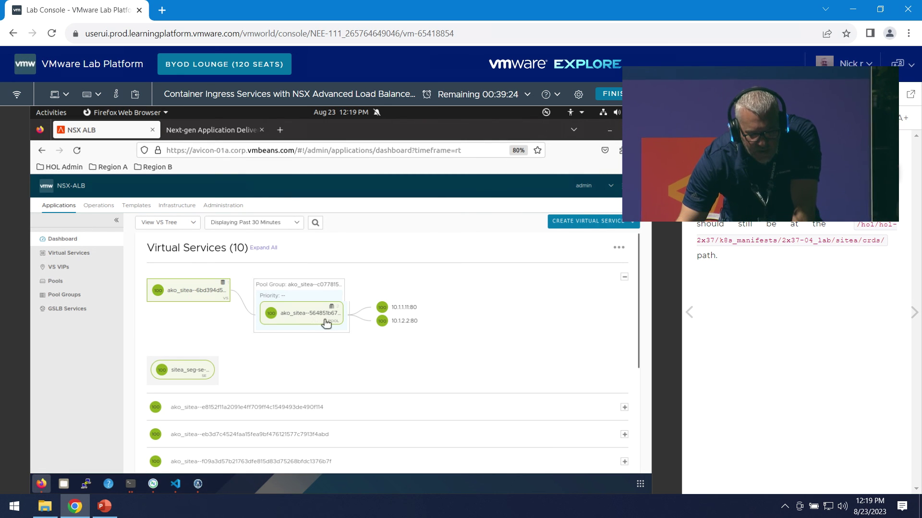
pyautogui.click(81, 277)
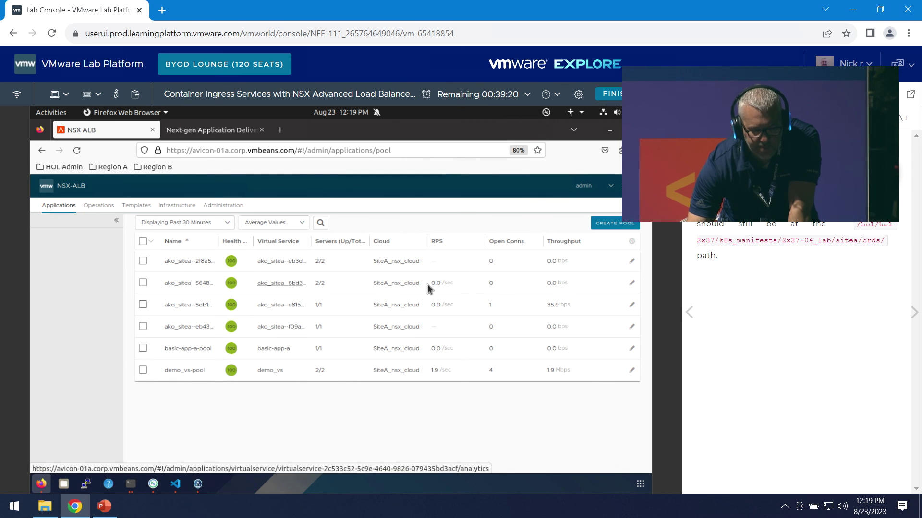
pyautogui.click(191, 283)
pyautogui.click(635, 226)
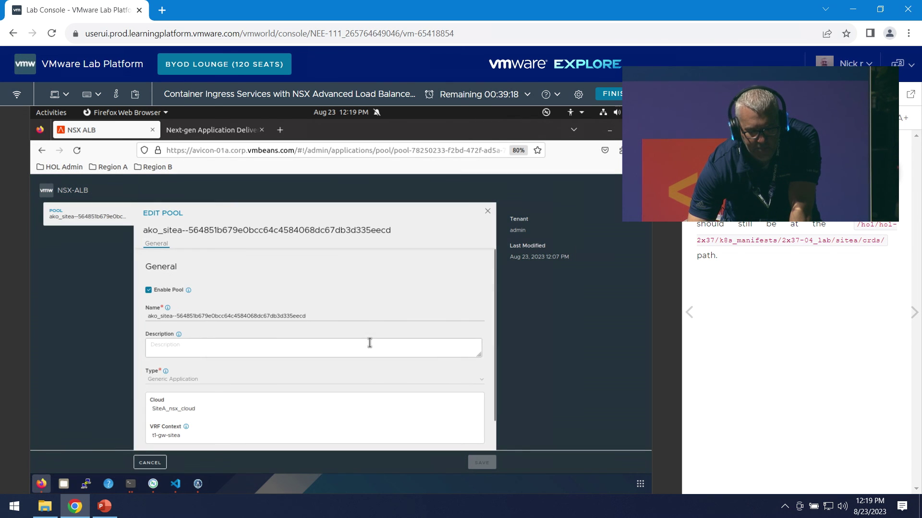
pyautogui.scroll(-5, 369, 300)
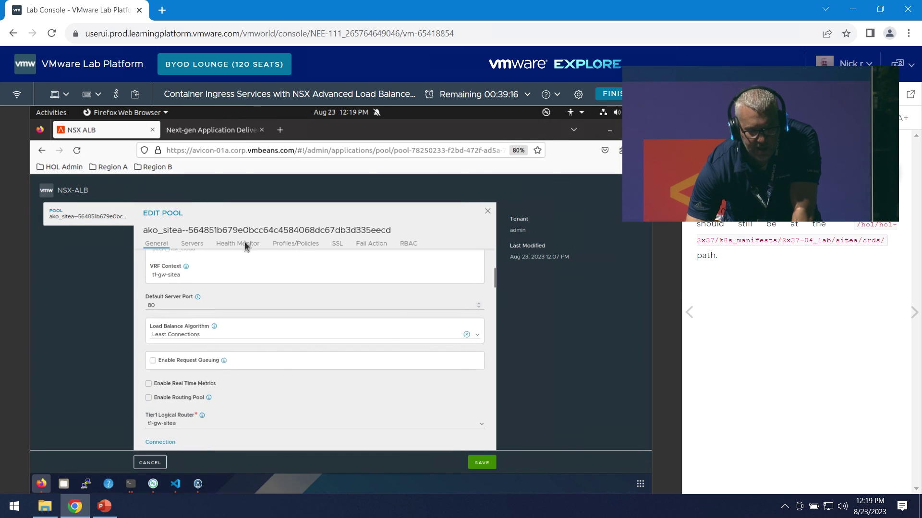
pyautogui.click(243, 244)
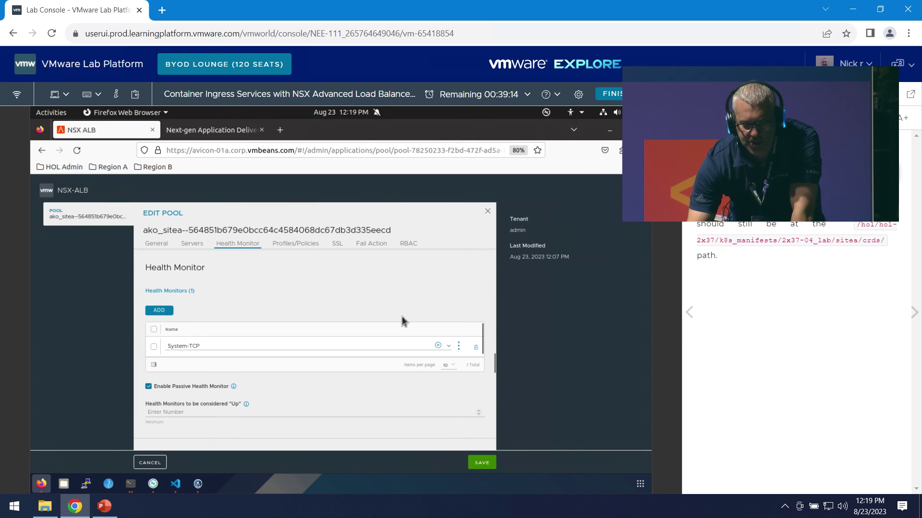
# - Confirm the pool currently uses Least Connections with a System-TCP monitor, then return to VS Code
pyautogui.click(175, 484)
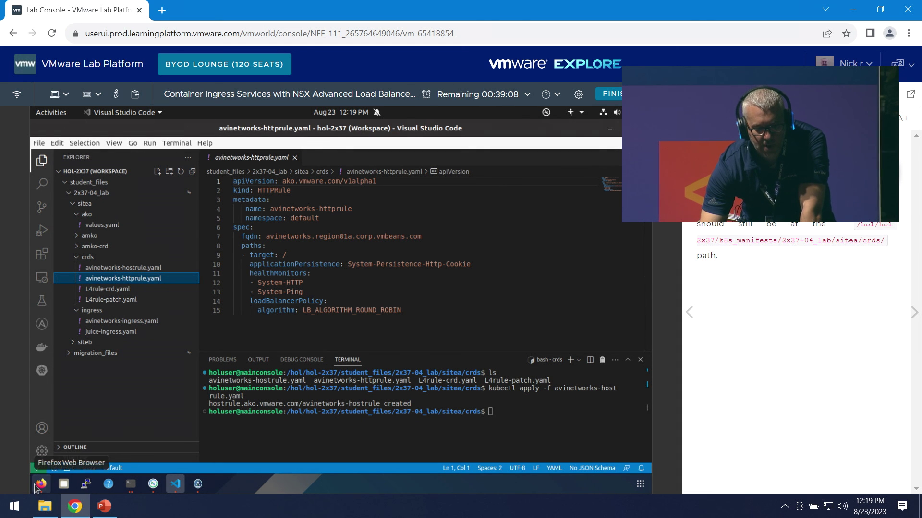
pyautogui.click(41, 483)
pyautogui.scroll(-3, 259, 401)
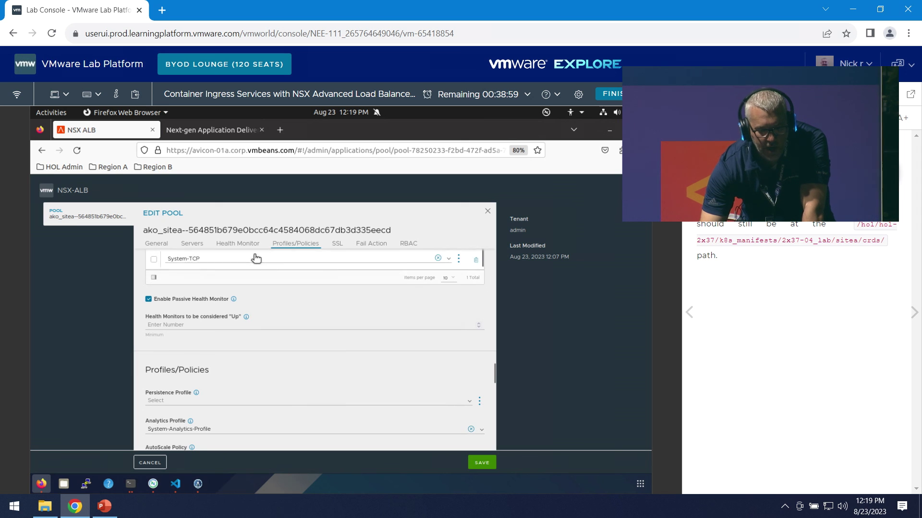
pyautogui.scroll(2, 283, 334)
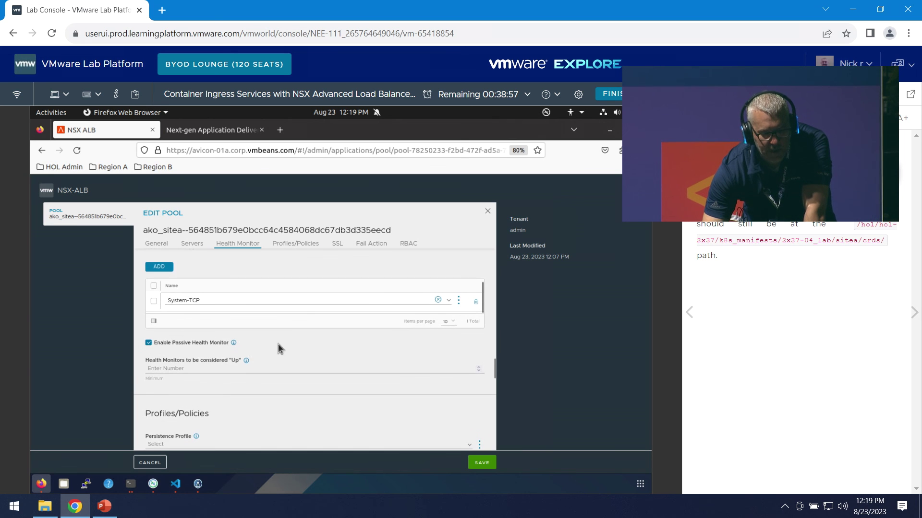
pyautogui.scroll(-3, 245, 360)
pyautogui.scroll(-3, 247, 363)
pyautogui.scroll(10, 268, 361)
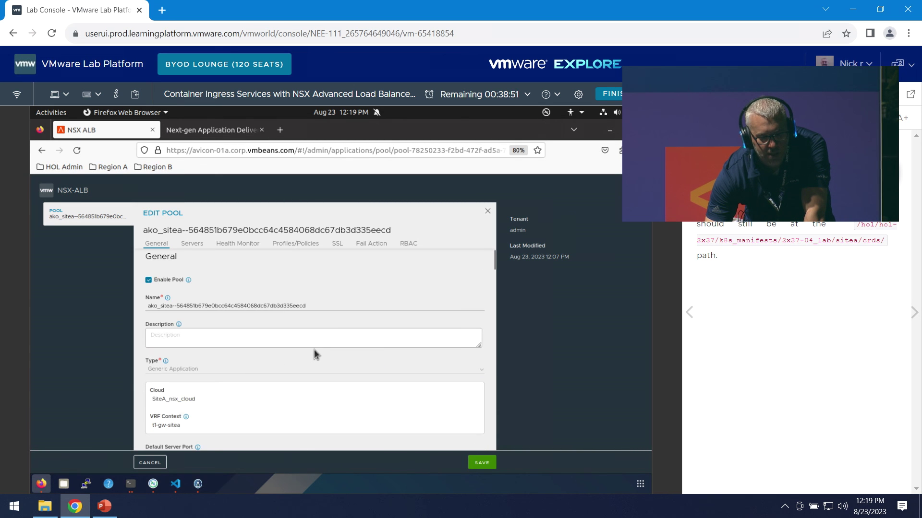
pyautogui.scroll(-1, 207, 405)
pyautogui.scroll(-2, 209, 427)
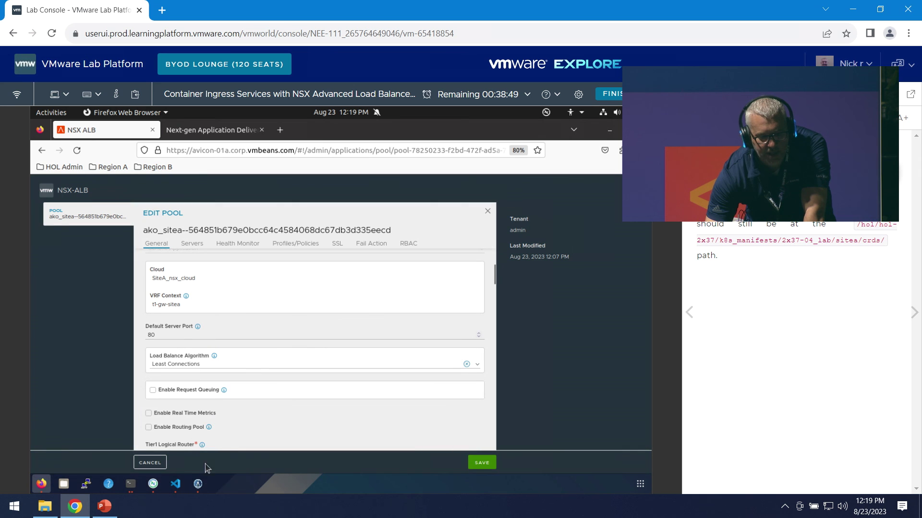
pyautogui.click(175, 484)
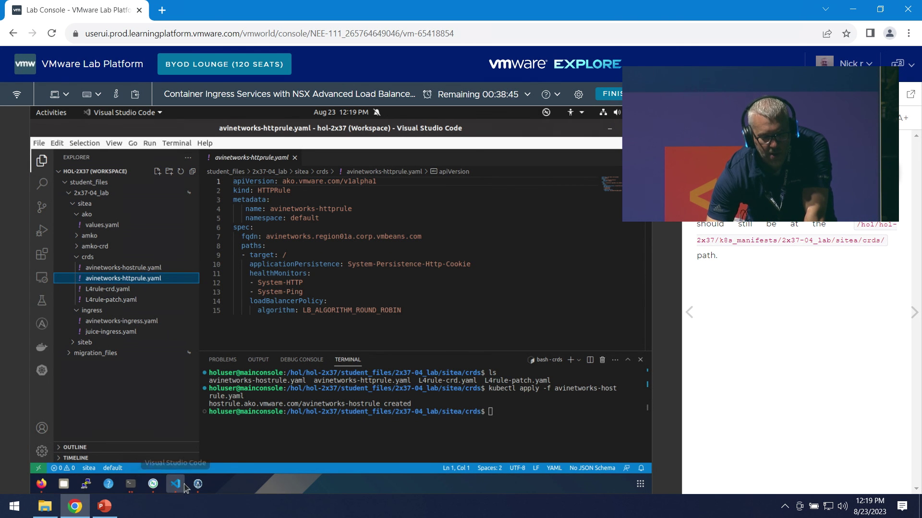
# - Run kubectl apply -f avinetworks-httprule.yaml and list the cluster's CRDs with kubectl get crd
pyautogui.click(408, 421)
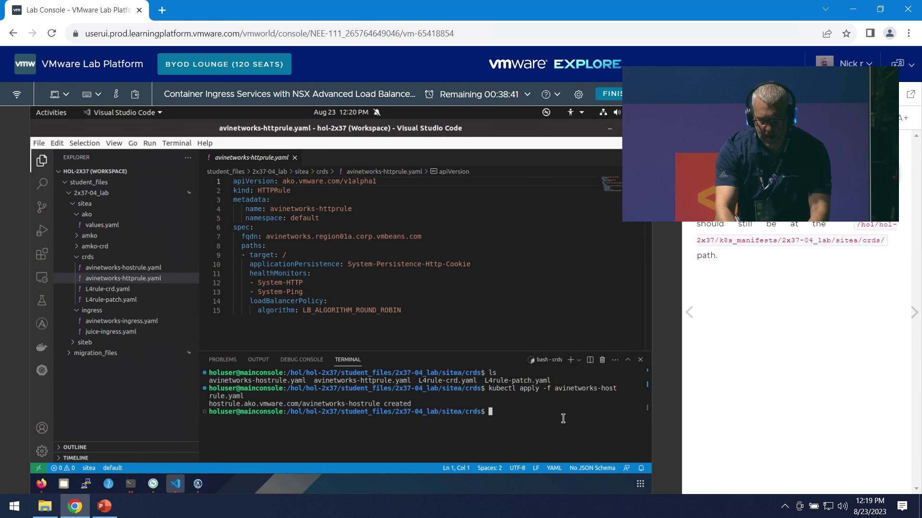
pyautogui.write('kubevctl a')
pyautogui.press('BackSpace')
pyautogui.press('BackSpace')
pyautogui.press('BackSpace')
pyautogui.press('BackSpace')
pyautogui.press('BackSpace')
pyautogui.press('BackSpace')
pyautogui.write('ctl apply -f avinetwork')
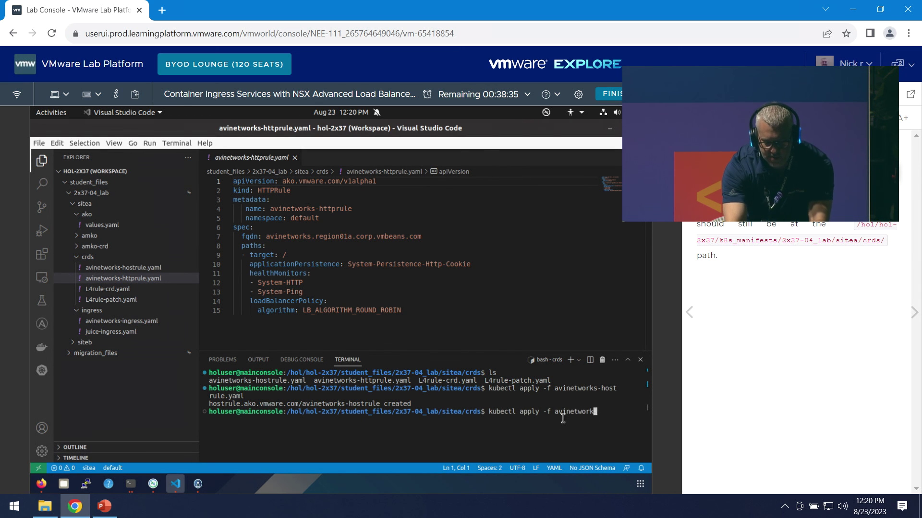
pyautogui.press('BackSpace')
pyautogui.press('BackSpace')
pyautogui.press('BackSpace')
pyautogui.press('BackSpace')
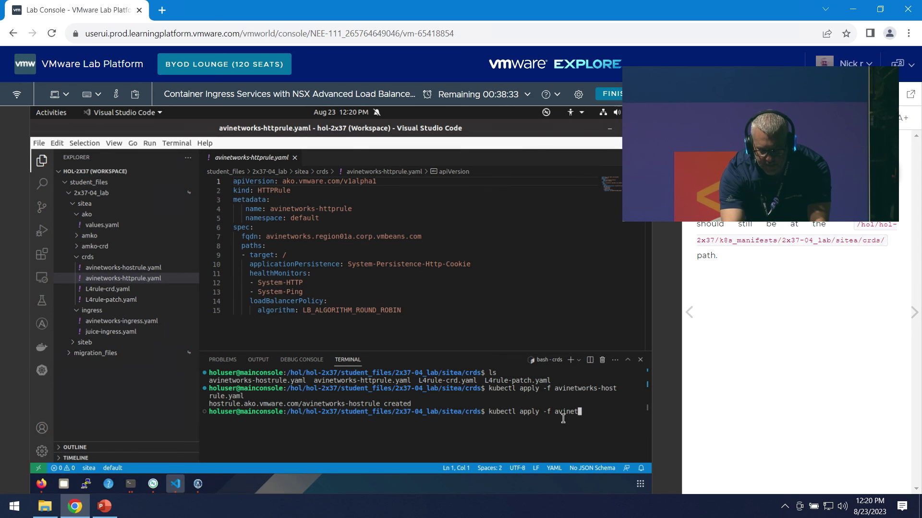
pyautogui.press('BackSpace')
pyautogui.press('BackSpace')
pyautogui.press('BackSpace')
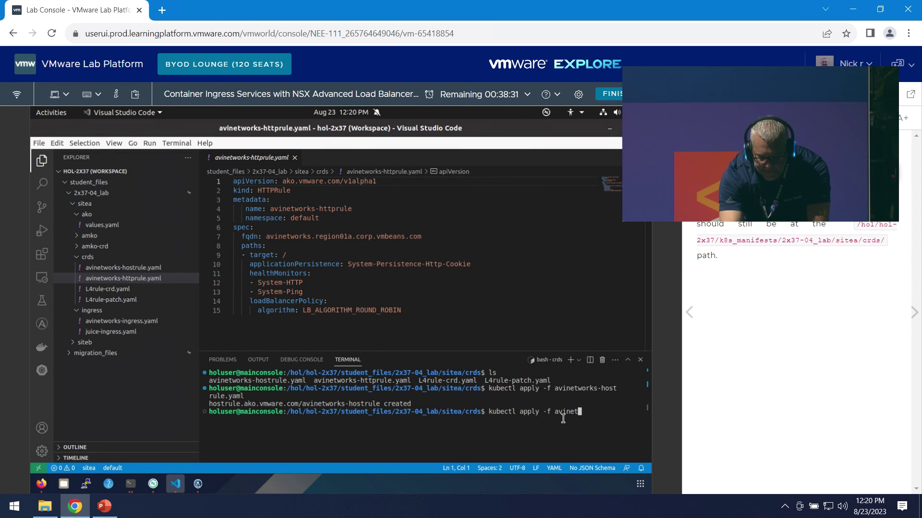
pyautogui.write('t')
pyautogui.press('Tab')
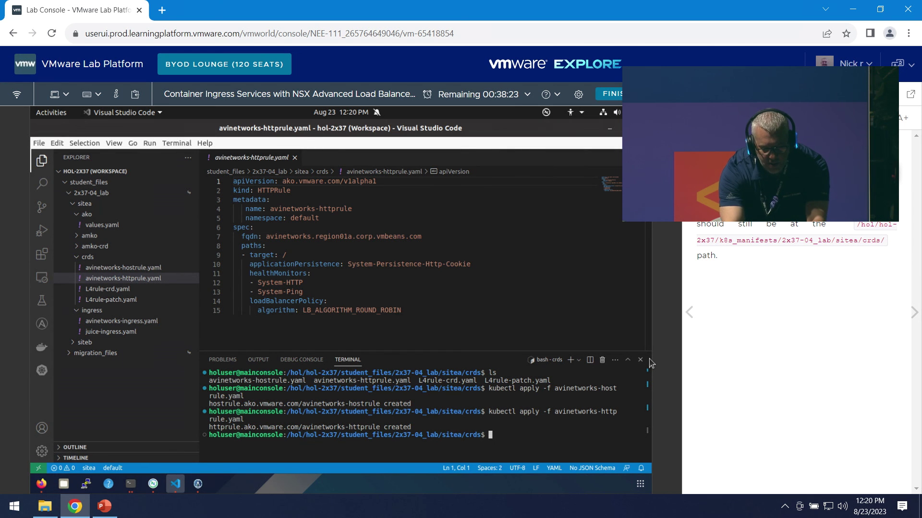
pyautogui.write('tl get ')
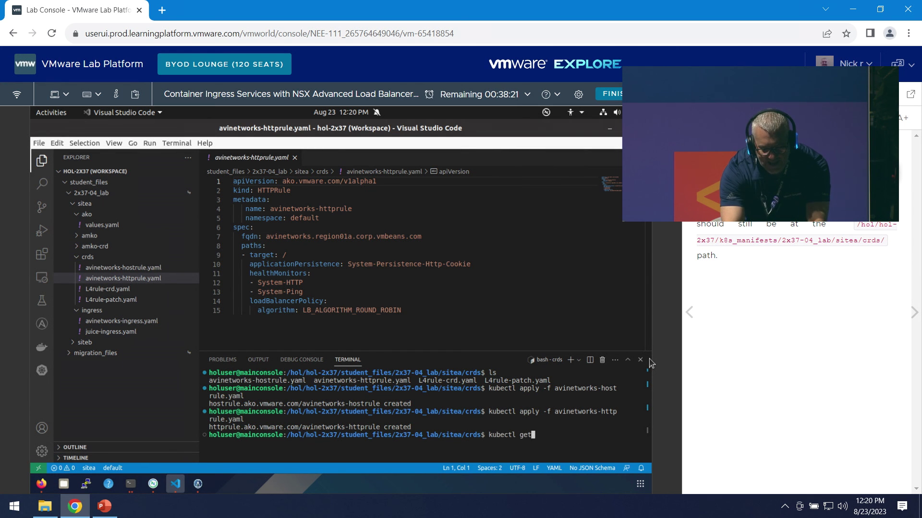
pyautogui.write('cr')
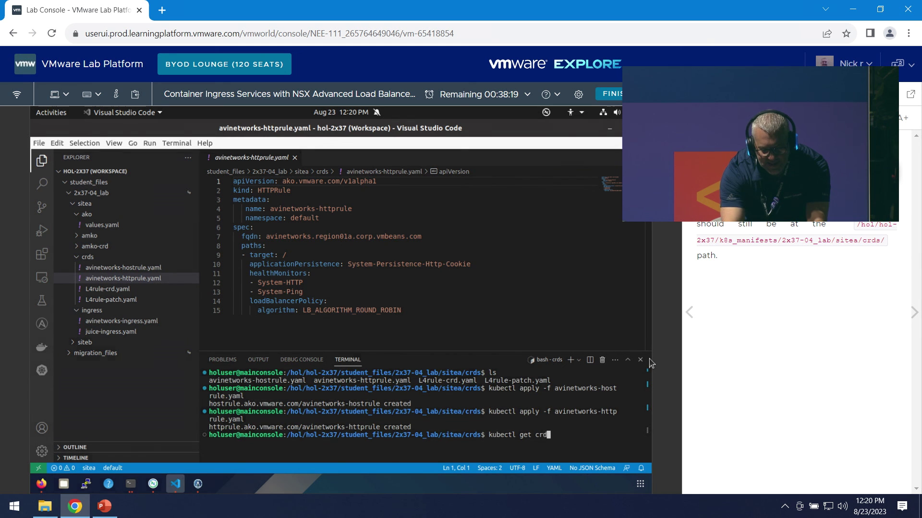
pyautogui.write('d')
pyautogui.press('Return')
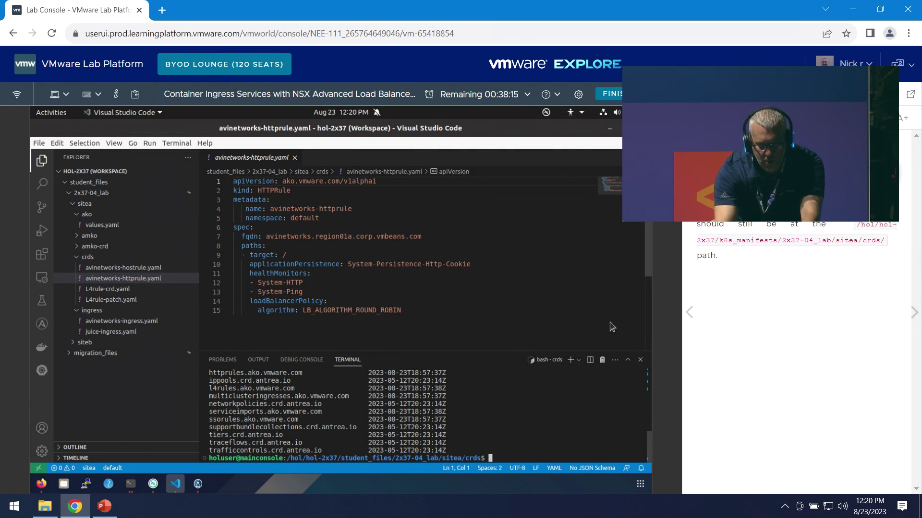
# - Run kubectl get hostrule and kubectl get httprule, confirming both show Accepted
pyautogui.write('kubectl get')
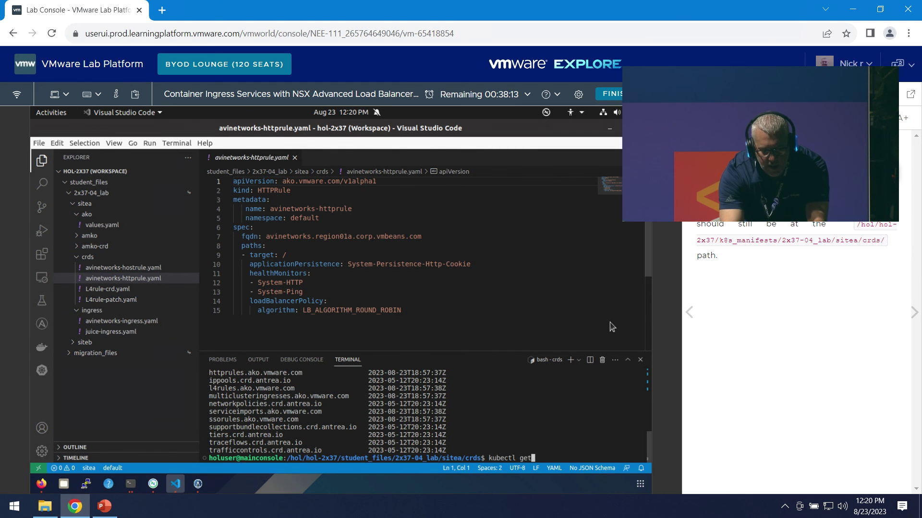
pyautogui.write(' hostrule')
pyautogui.press('Return')
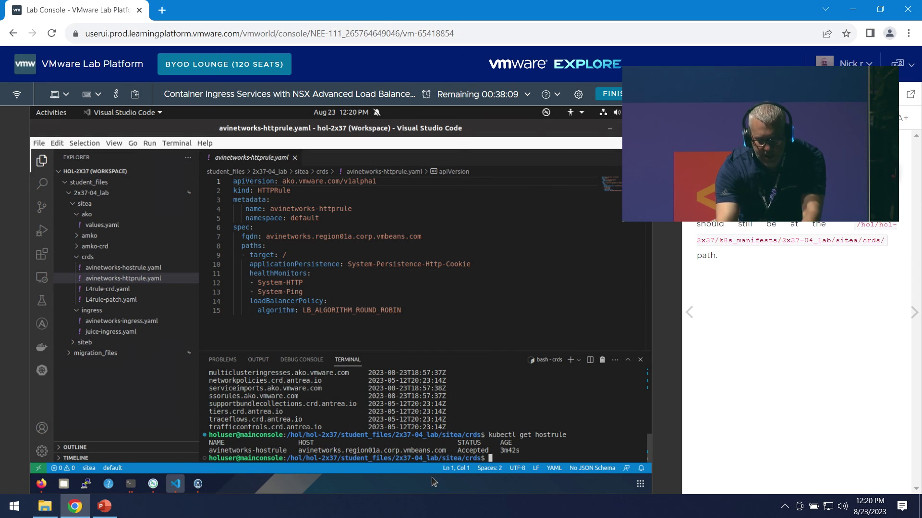
pyautogui.press('Up')
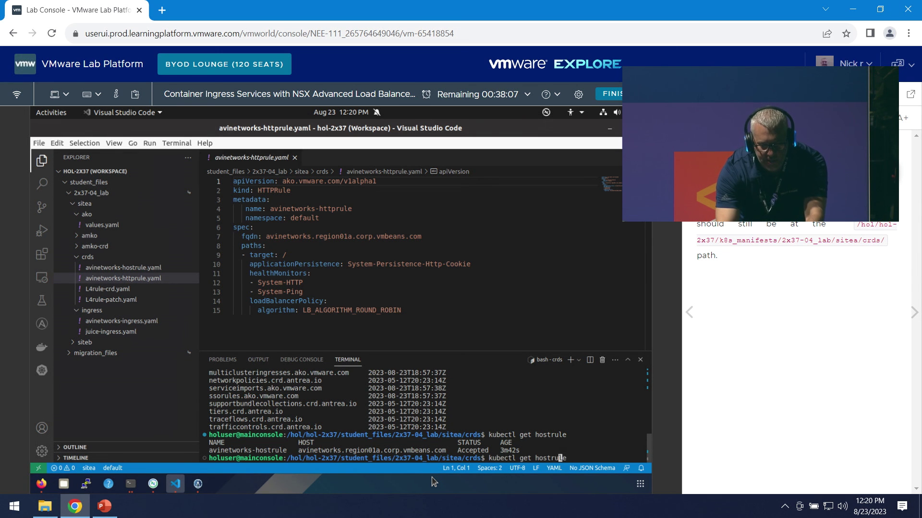
pyautogui.write('tt')
pyautogui.press('Right')
pyautogui.press('Right')
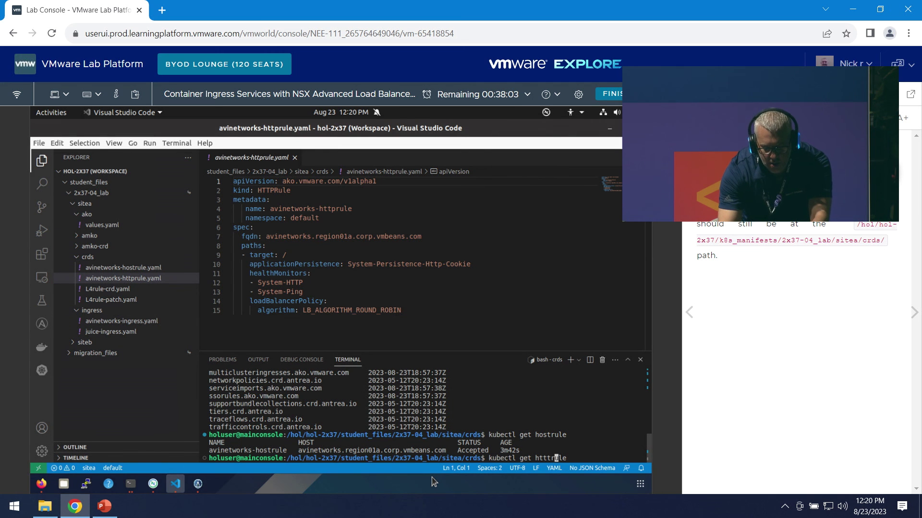
pyautogui.write('p')
pyautogui.press('Return')
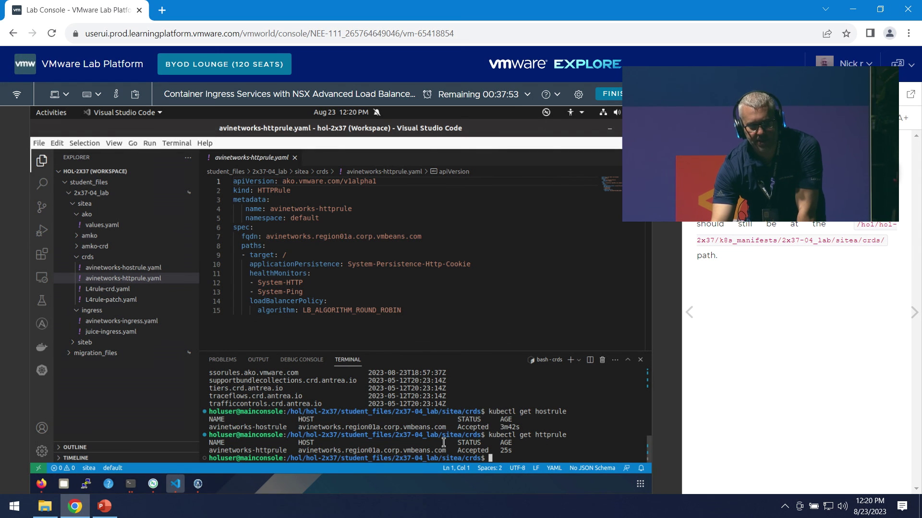
pyautogui.click(42, 484)
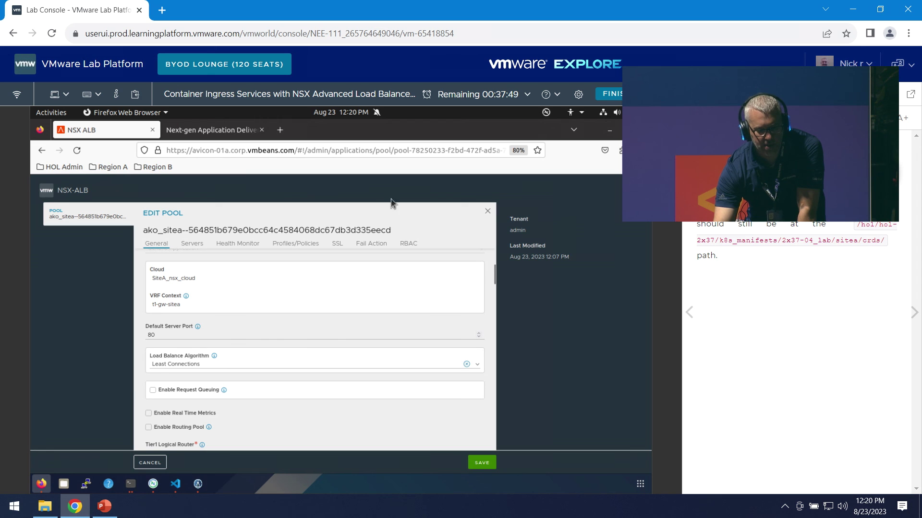
# - Close the stale Edit Pool form, reopen it, and check Round Robin with System-HTTP and System-Ping monitors
pyautogui.press('Escape')
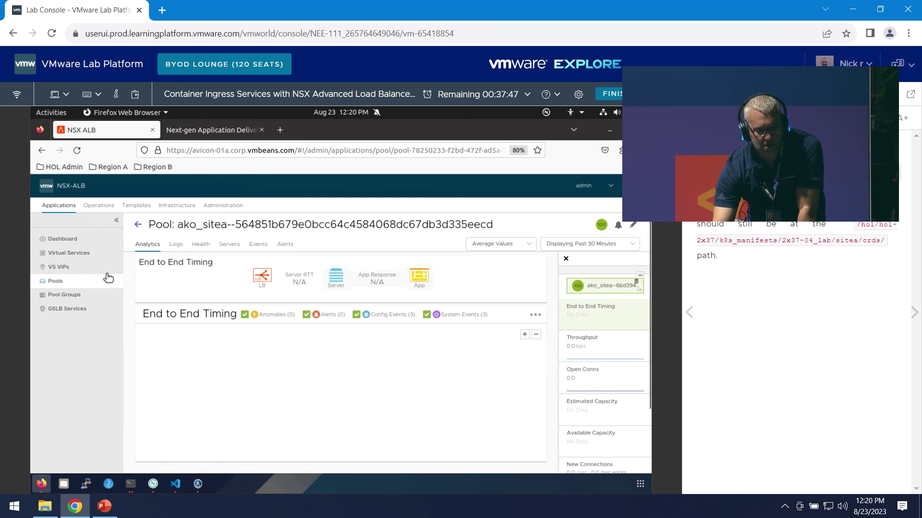
pyautogui.click(631, 228)
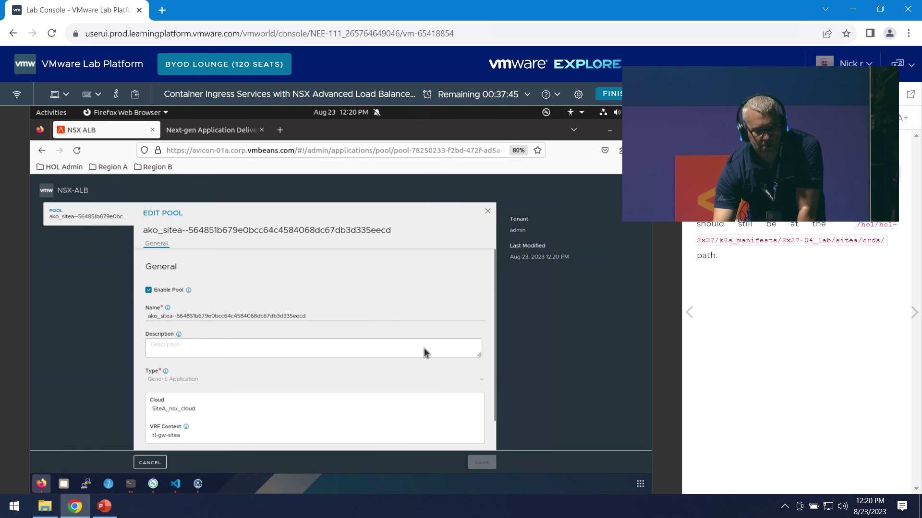
pyautogui.scroll(-5, 424, 349)
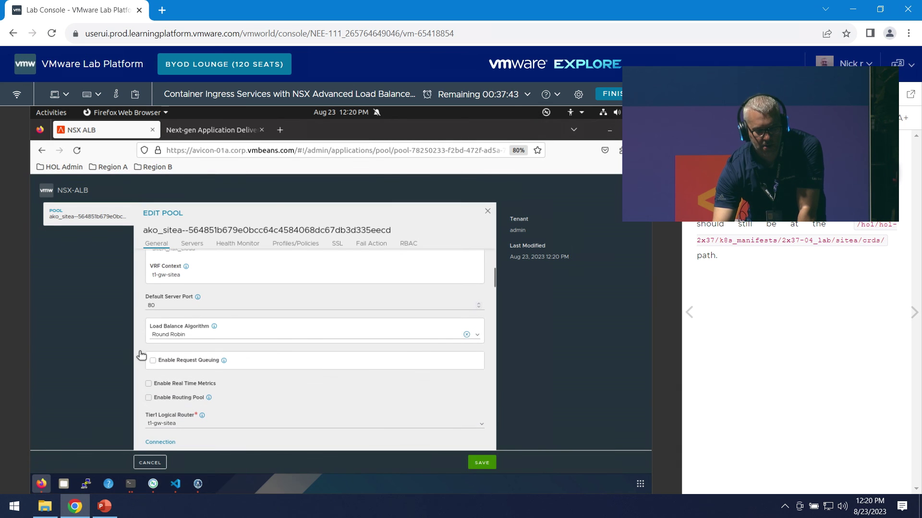
pyautogui.scroll(-10, 332, 342)
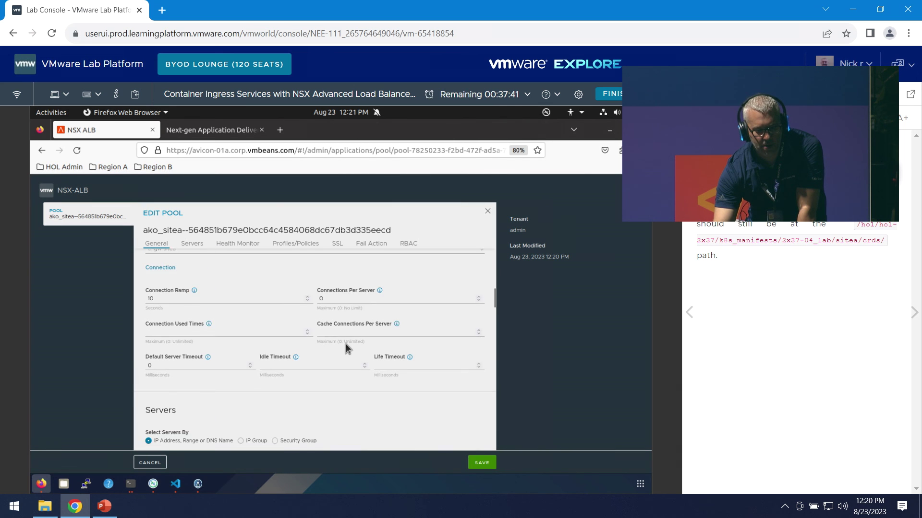
pyautogui.scroll(-10, 347, 344)
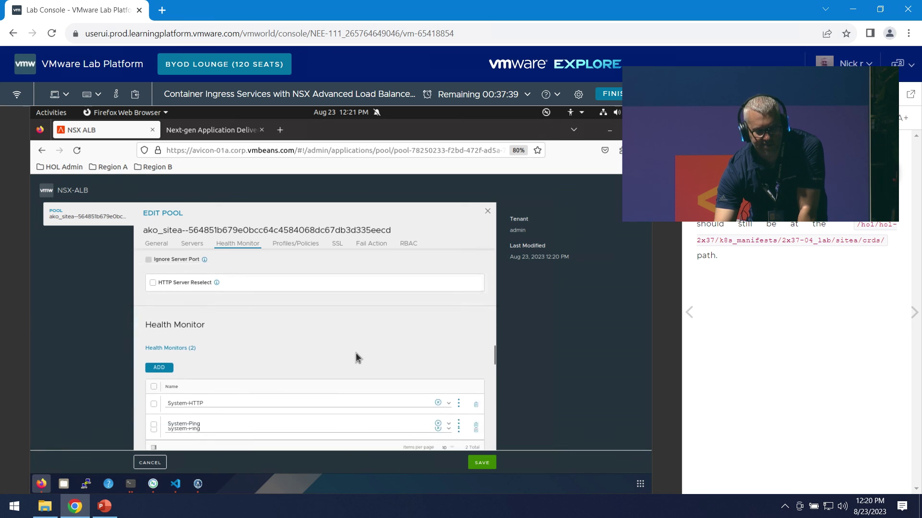
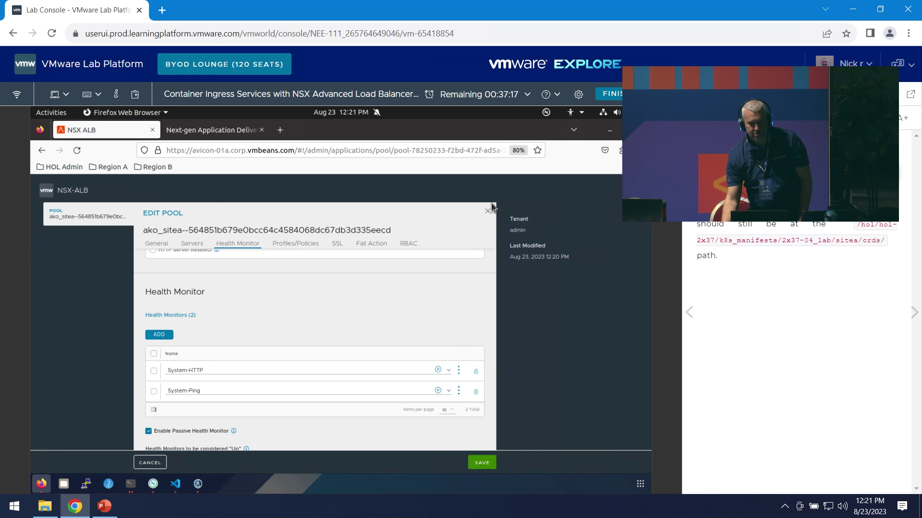
# - Go through the lab manual's table of contents to the SSORule CRD page
pyautogui.click(694, 118)
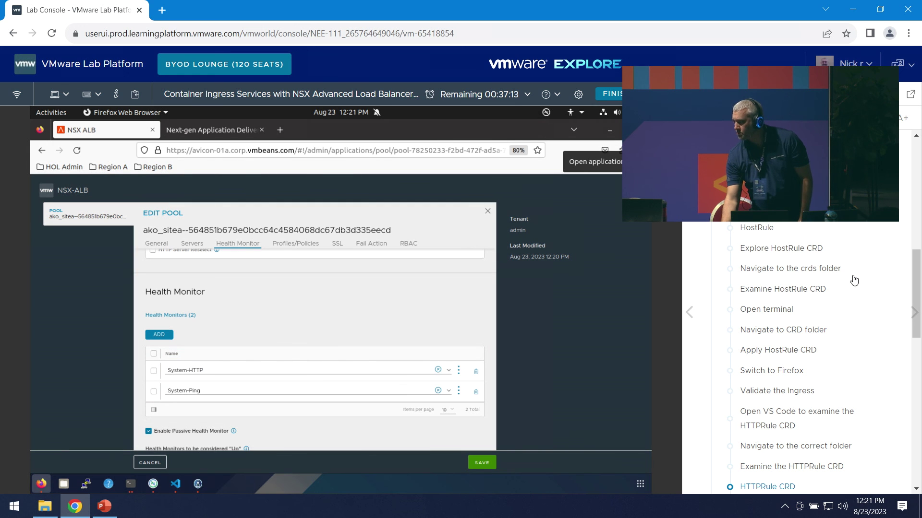
pyautogui.scroll(-5, 845, 281)
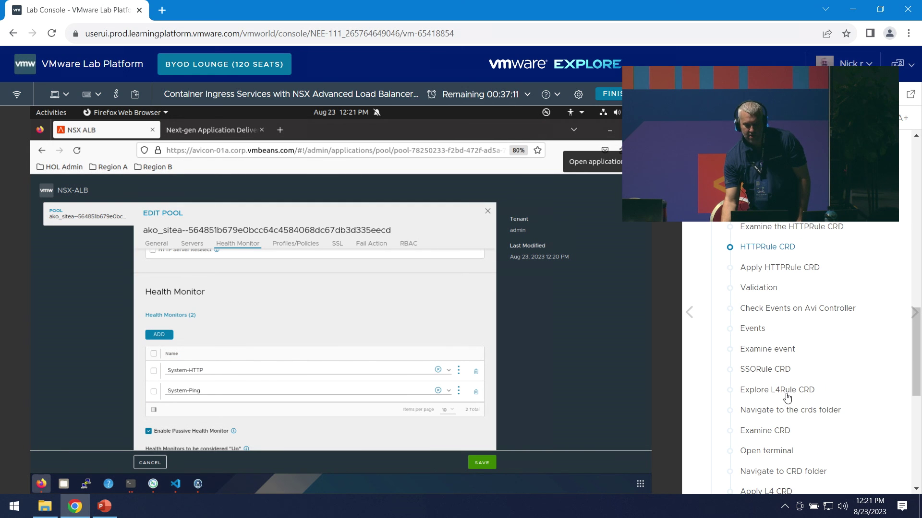
pyautogui.scroll(-2, 778, 309)
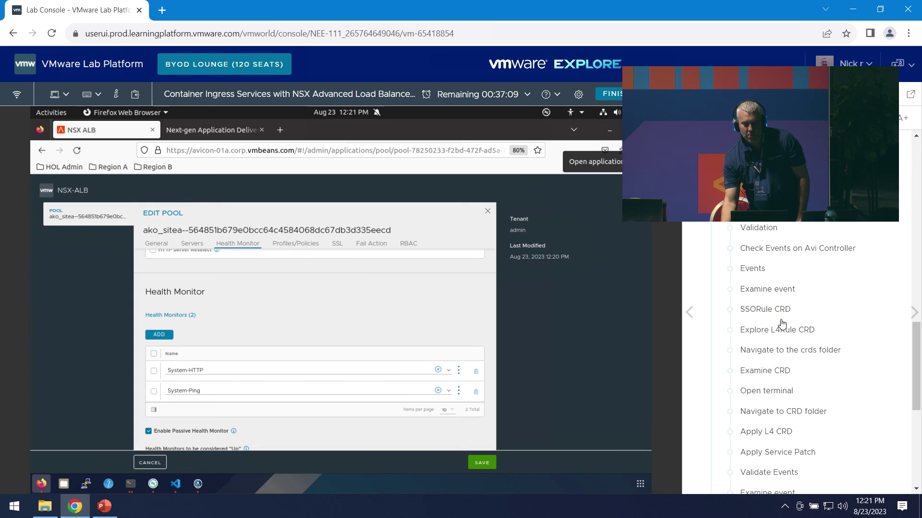
pyautogui.click(787, 308)
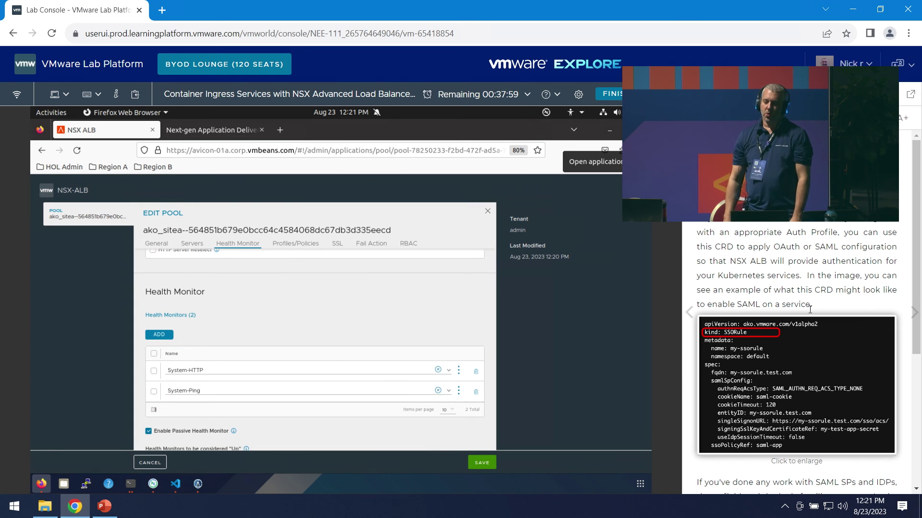
# - View the enlarged SSORule example YAML, then advance to the manual's 'Open VS Code' step
pyautogui.click(827, 402)
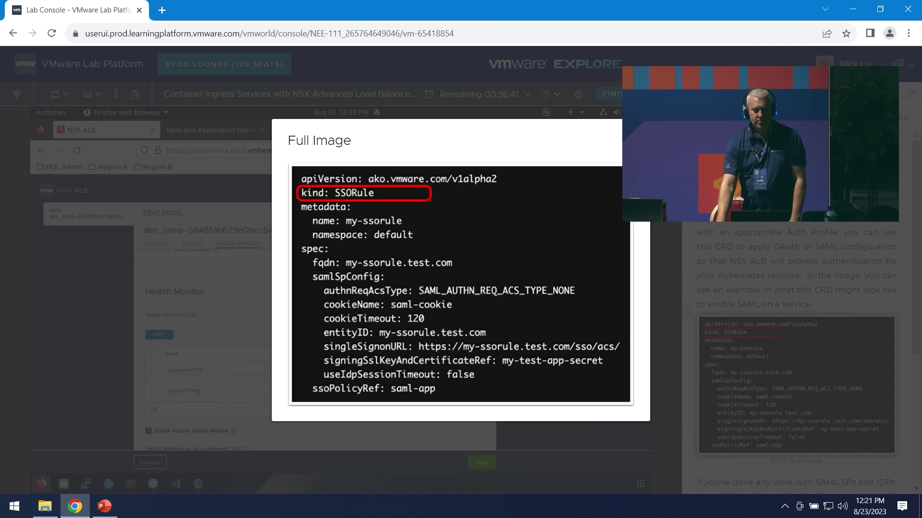
pyautogui.press('Escape')
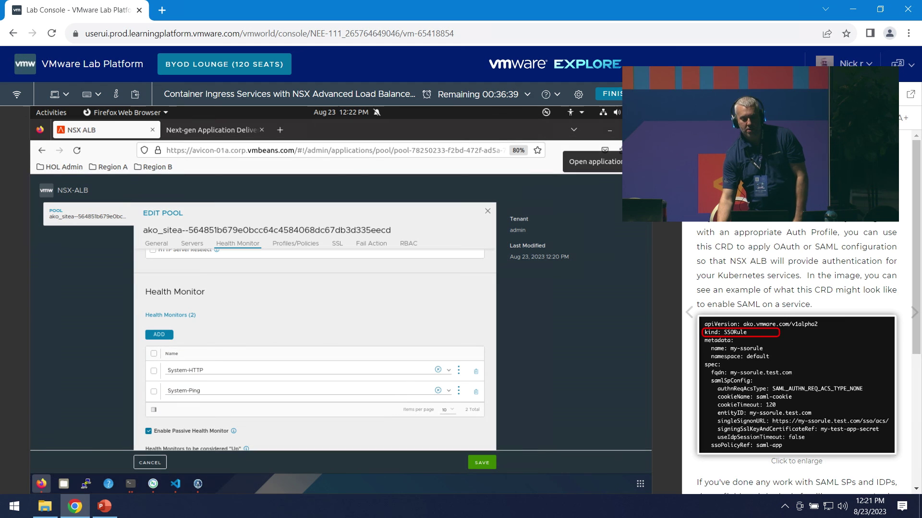
pyautogui.scroll(-3, 805, 367)
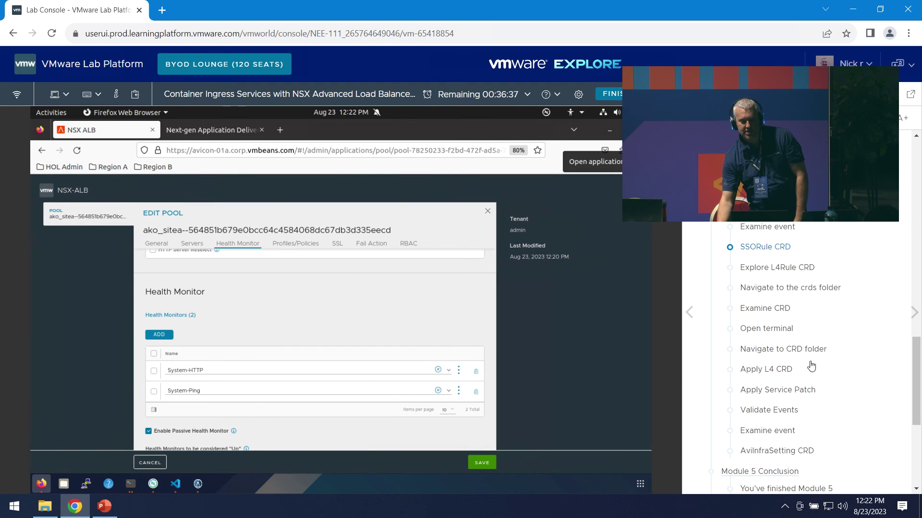
pyautogui.click(792, 267)
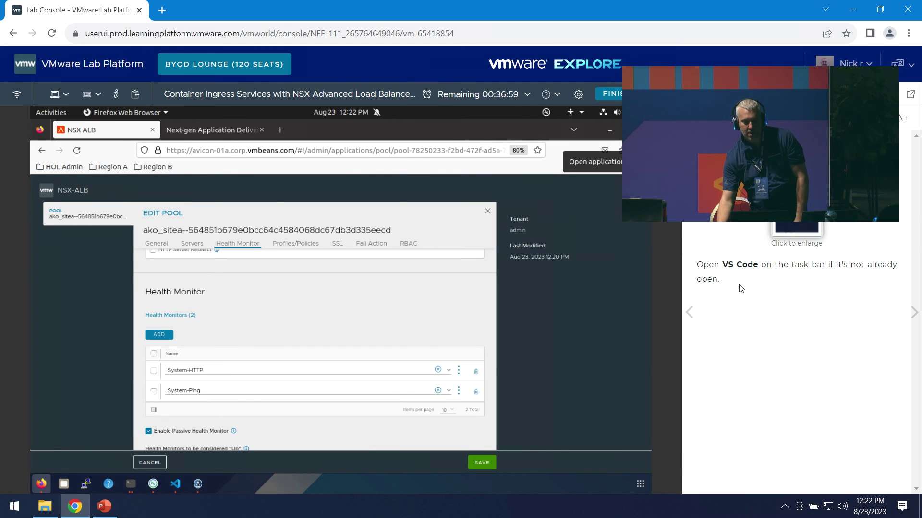
# - Open L4rule-patch.yaml from the sitea crds folder in VS Code, then return to the Firefox pool editor
pyautogui.click(175, 484)
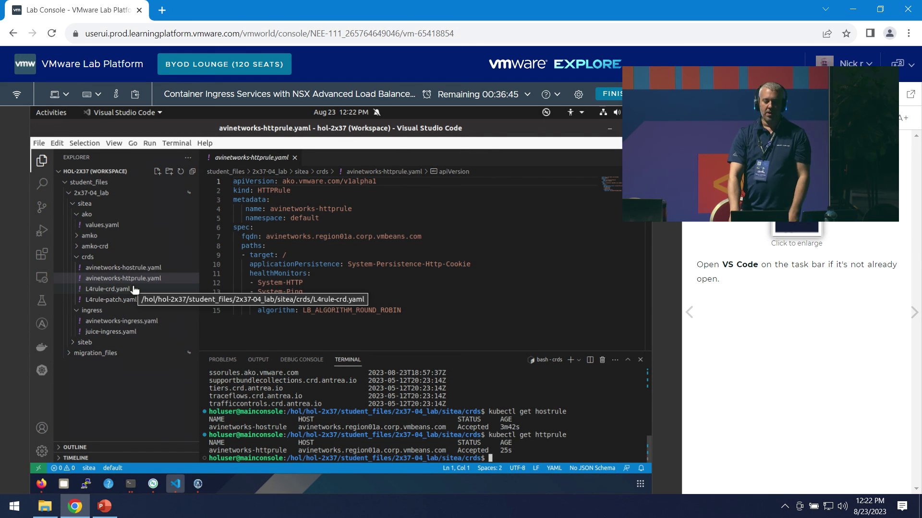
pyautogui.click(107, 300)
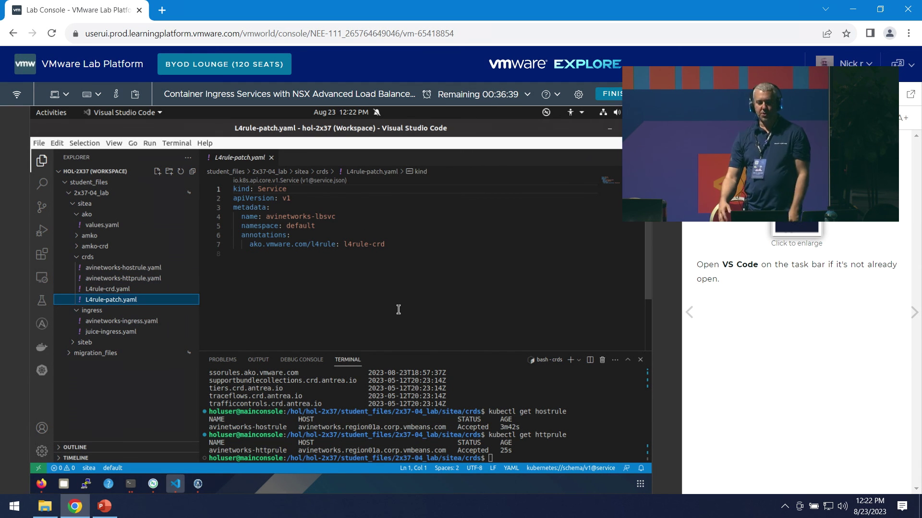
pyautogui.click(41, 484)
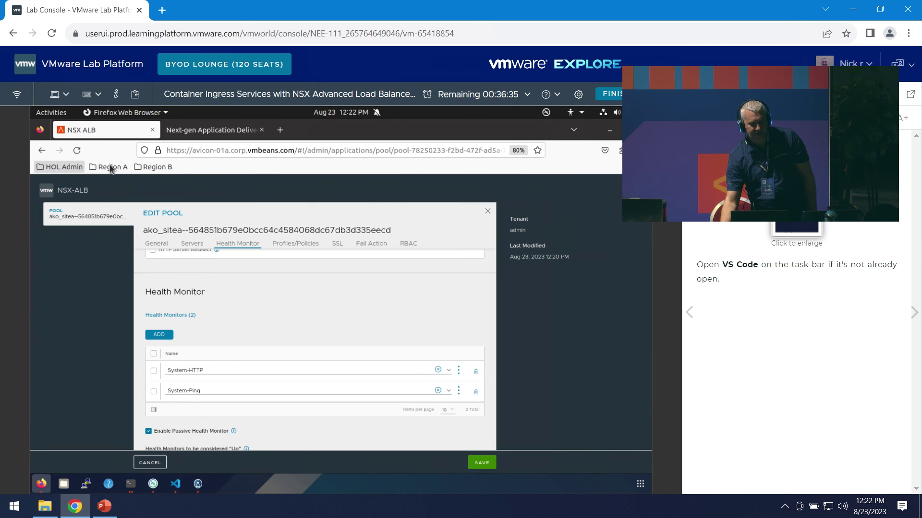
# - Discard the pool edits and open the 172.16.110.54 virtual service from Applications > Virtual Services
pyautogui.click(147, 462)
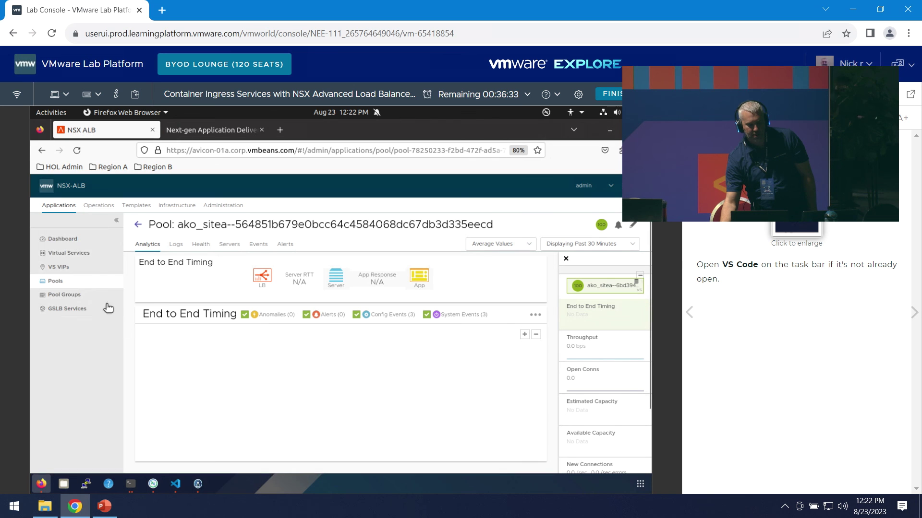
pyautogui.click(75, 250)
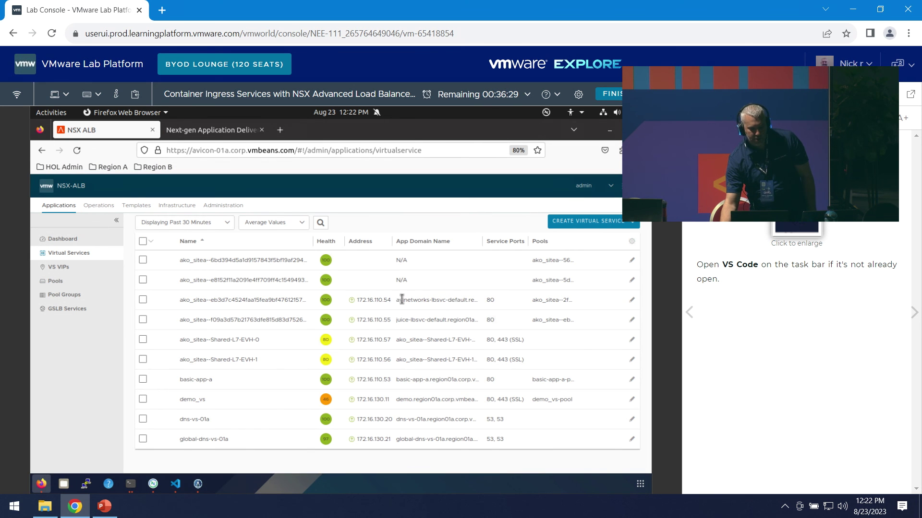
pyautogui.click(196, 302)
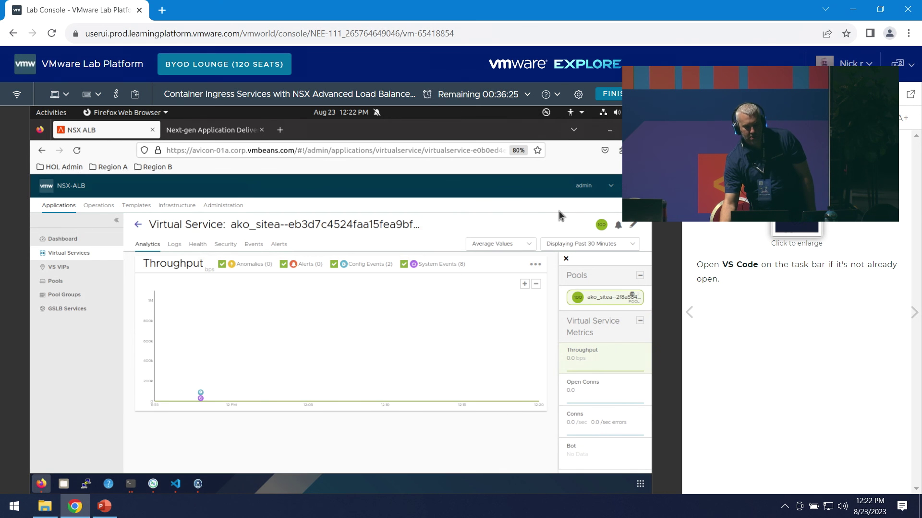
# - Bring the terminal forward, then return to VS Code showing L4rule-patch.yaml
pyautogui.click(130, 485)
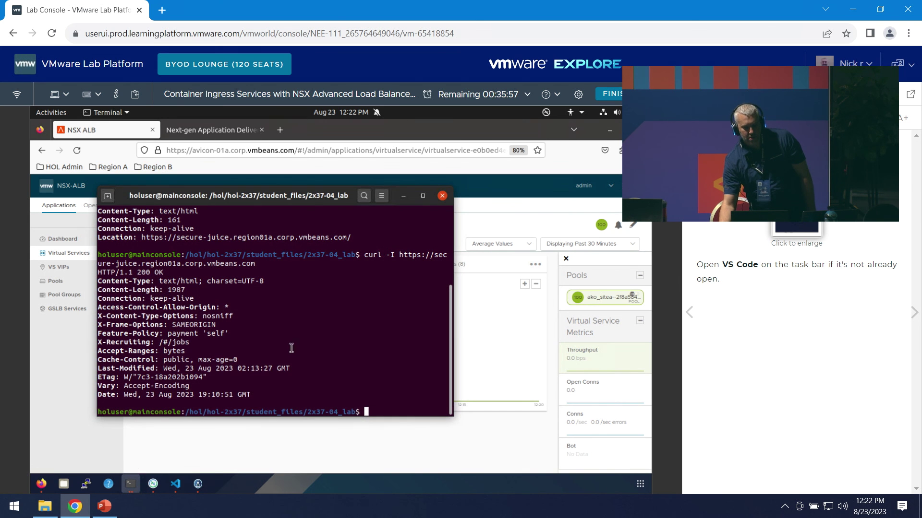
pyautogui.rightClick(343, 343)
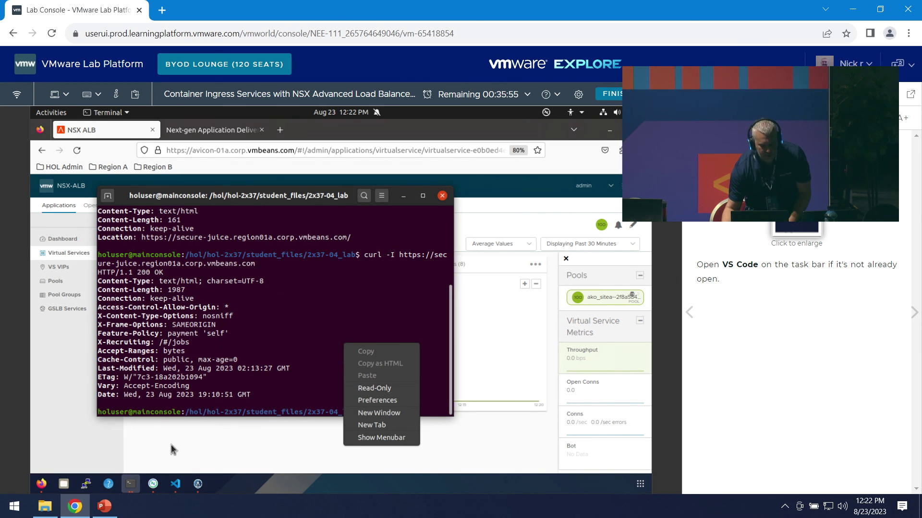
pyautogui.click(176, 484)
pyautogui.click(175, 484)
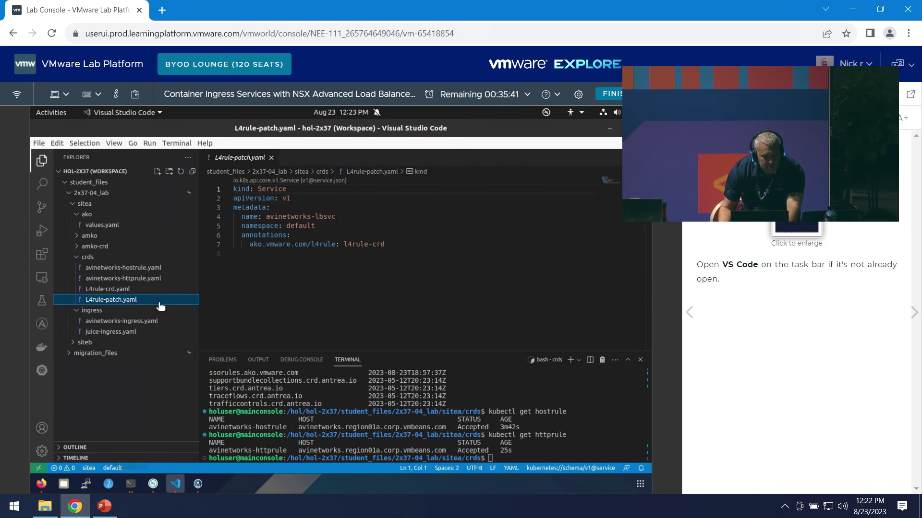
# - Abandon the standalone terminal command and list the crds folder files with ls in VS Code's terminal
pyautogui.click(130, 484)
pyautogui.write('kubec')
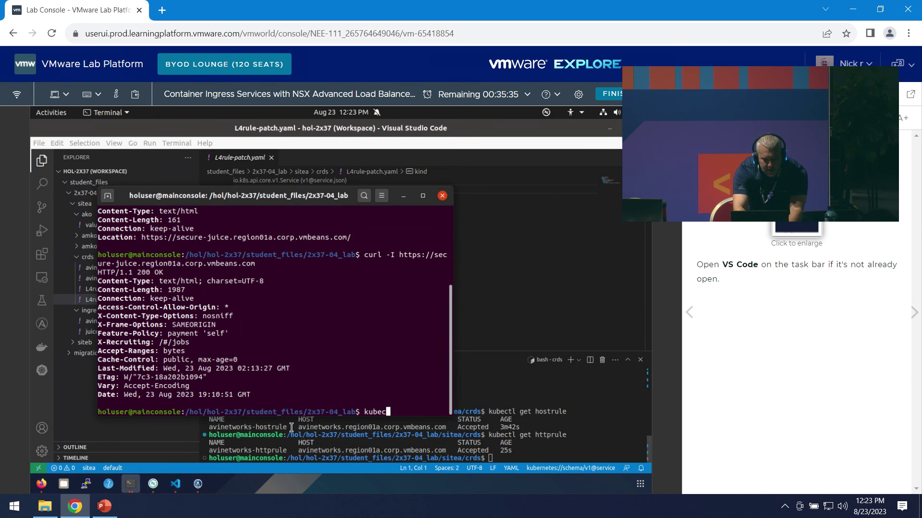
pyautogui.write('tl apply -f ')
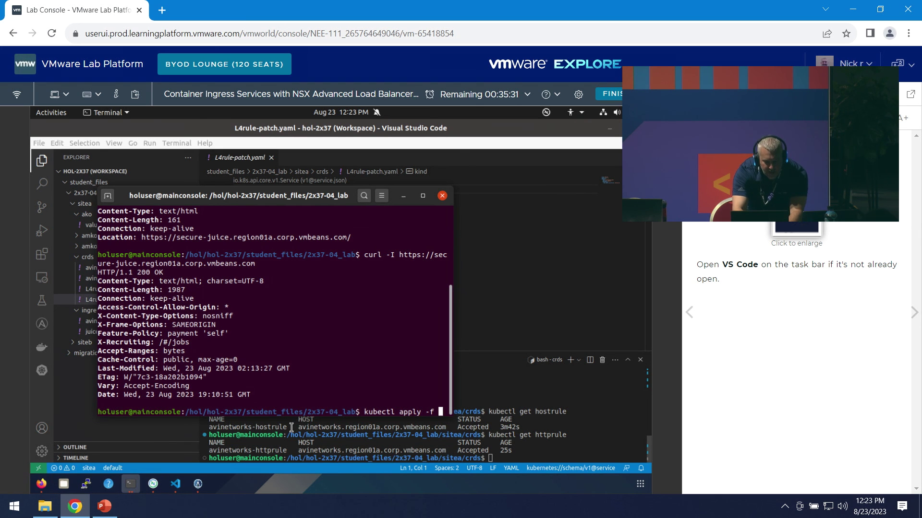
pyautogui.write('lr')
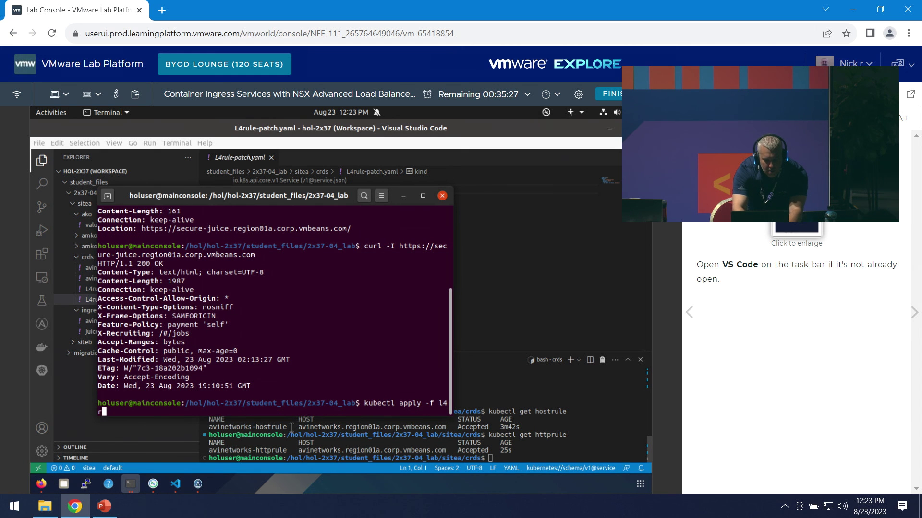
pyautogui.press('BackSpace')
pyautogui.press('BackSpace')
pyautogui.press('BackSpace')
pyautogui.press('BackSpace')
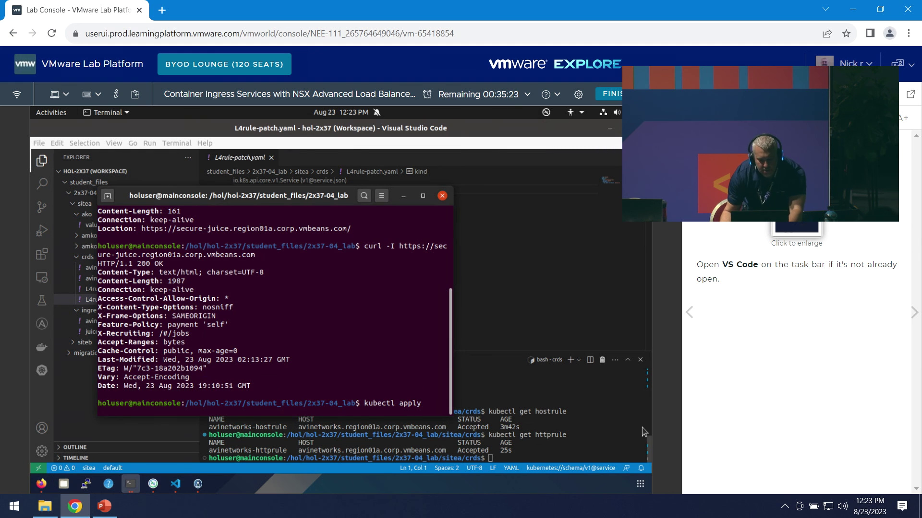
pyautogui.click(643, 432)
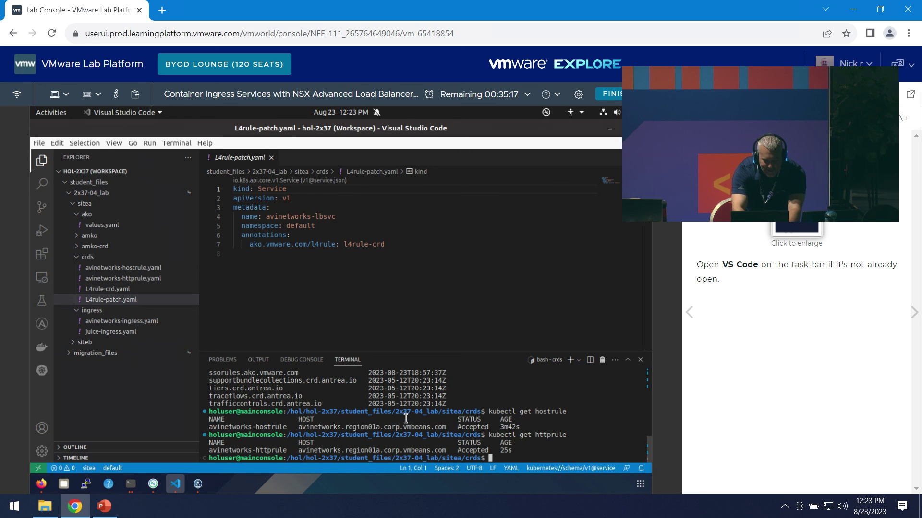
pyautogui.write('ls')
pyautogui.press('Return')
# - Run kubectl apply -f L4rule-patch.yaml, which fails because spec.ports is required
pyautogui.write('kubectl apply -f')
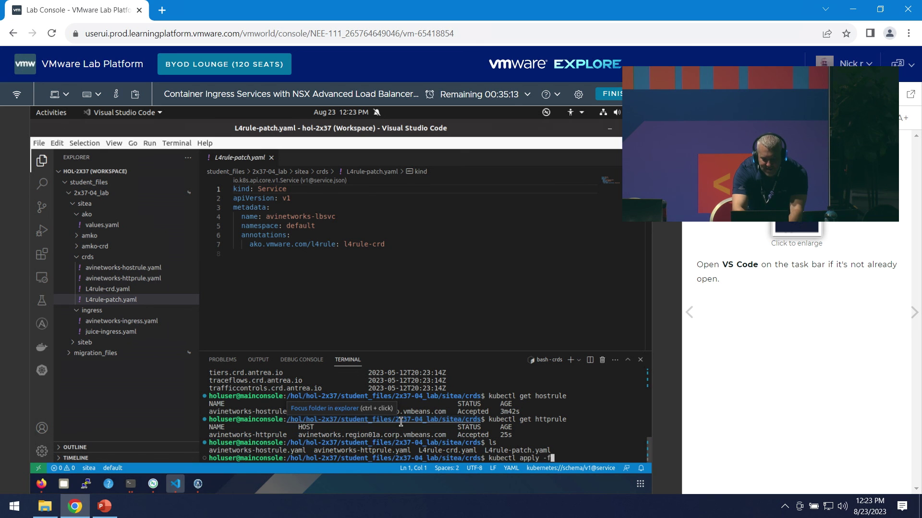
pyautogui.write(' l')
pyautogui.press('BackSpace')
pyautogui.write('L')
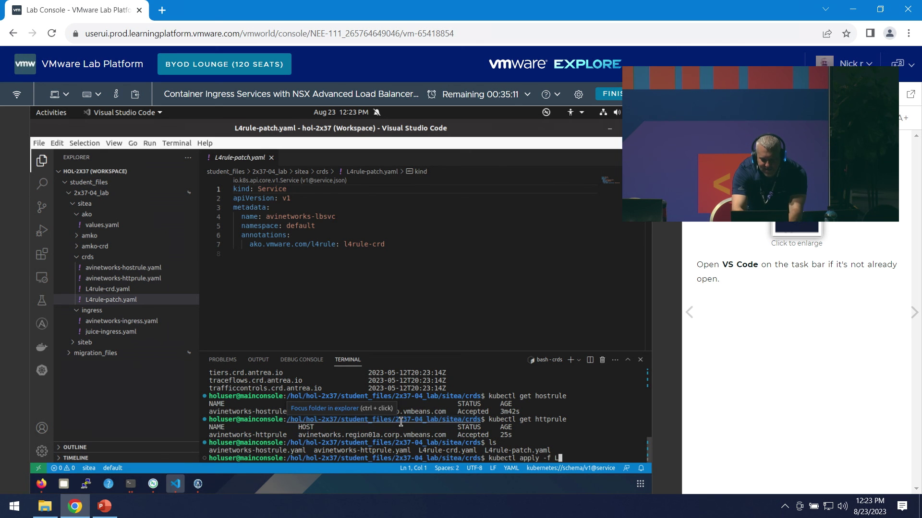
pyautogui.write('4rule-patch.yaml')
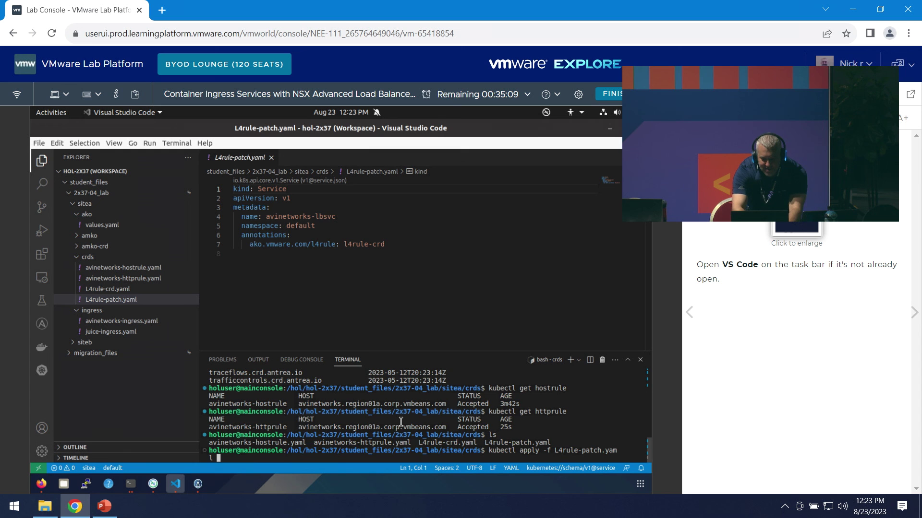
pyautogui.press('Return')
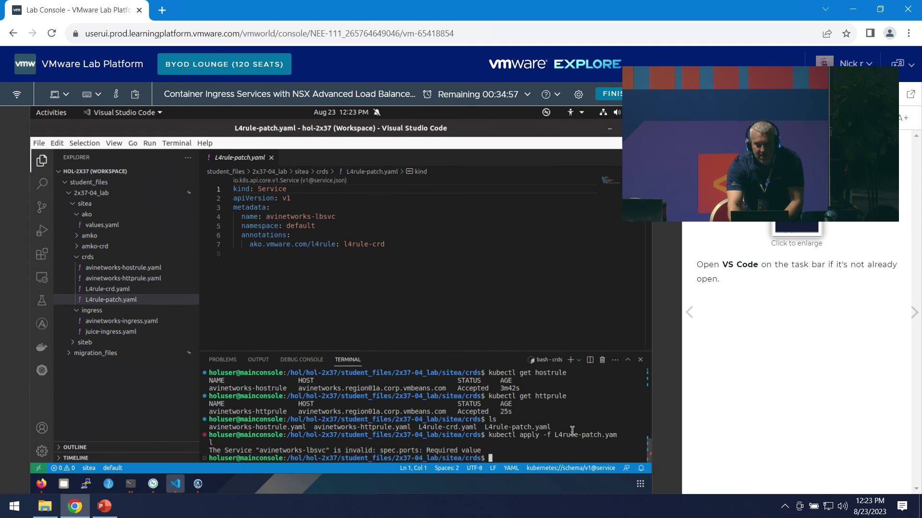
# - Create l4rule-crd with kubectl apply -f L4rule-crd.yaml, then retry the L4rule-patch.yaml apply
pyautogui.press('Up')
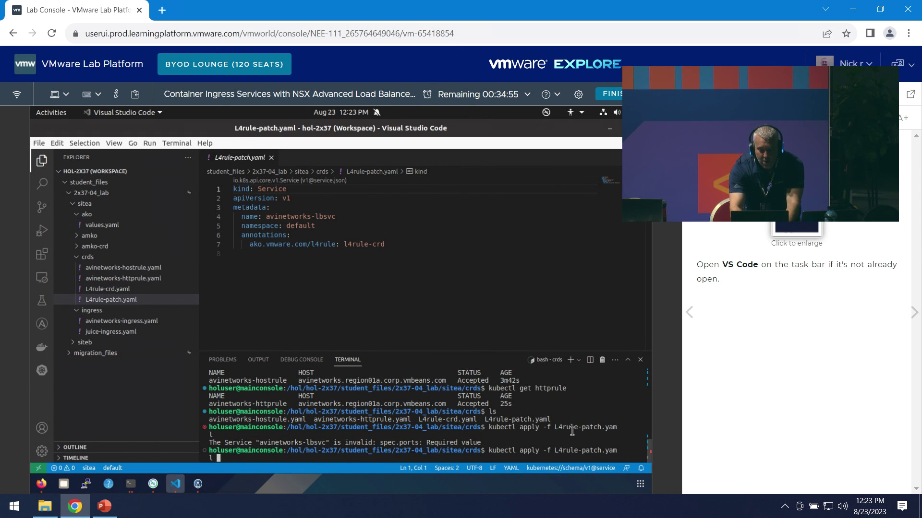
pyautogui.press('BackSpace')
pyautogui.press('BackSpace')
pyautogui.press('BackSpace')
pyautogui.press('BackSpace')
pyautogui.press('BackSpace')
pyautogui.press('BackSpace')
pyautogui.press('BackSpace')
pyautogui.press('BackSpace')
pyautogui.press('BackSpace')
pyautogui.press('BackSpace')
pyautogui.press('BackSpace')
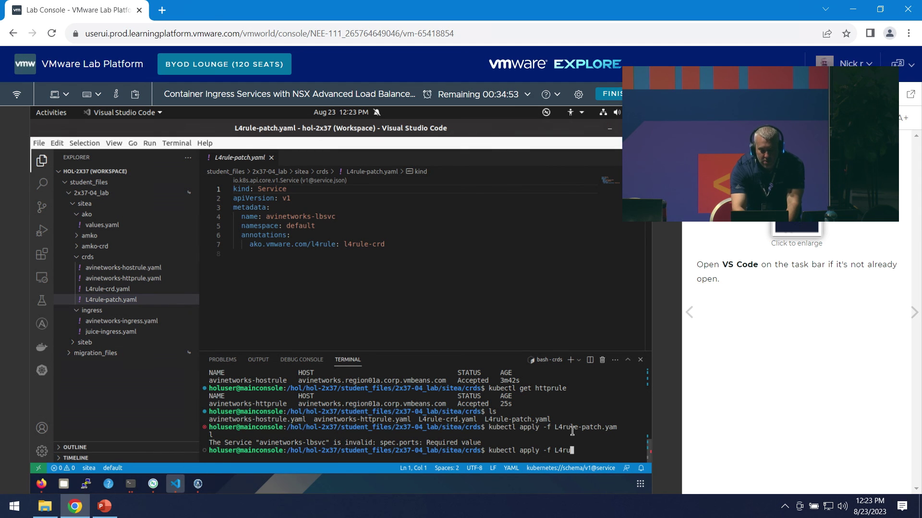
pyautogui.rightClick(571, 446)
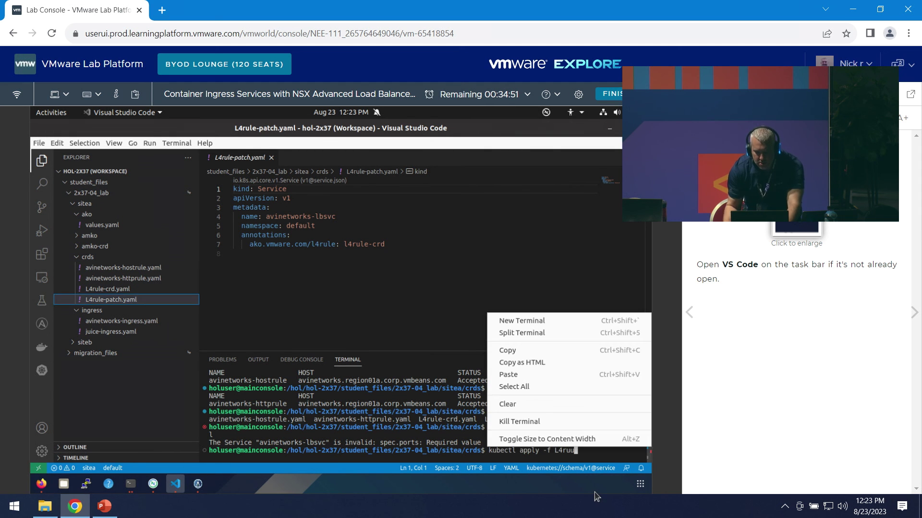
pyautogui.click(565, 202)
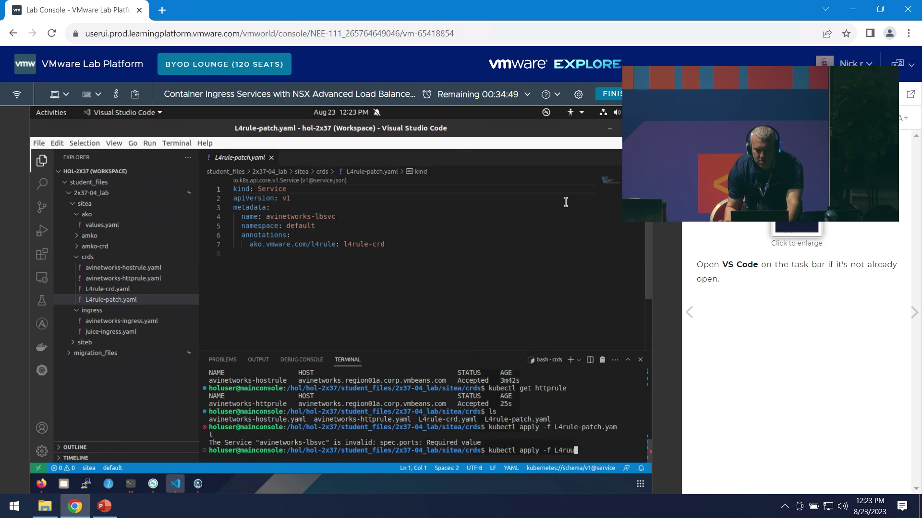
pyautogui.write('le-c')
pyautogui.press('Tab')
pyautogui.press('Return')
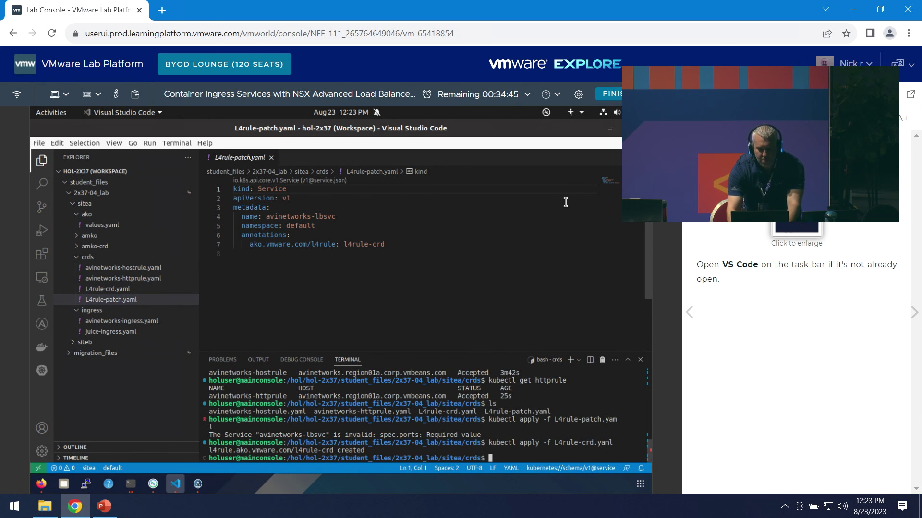
pyautogui.press('Up')
pyautogui.press('Up')
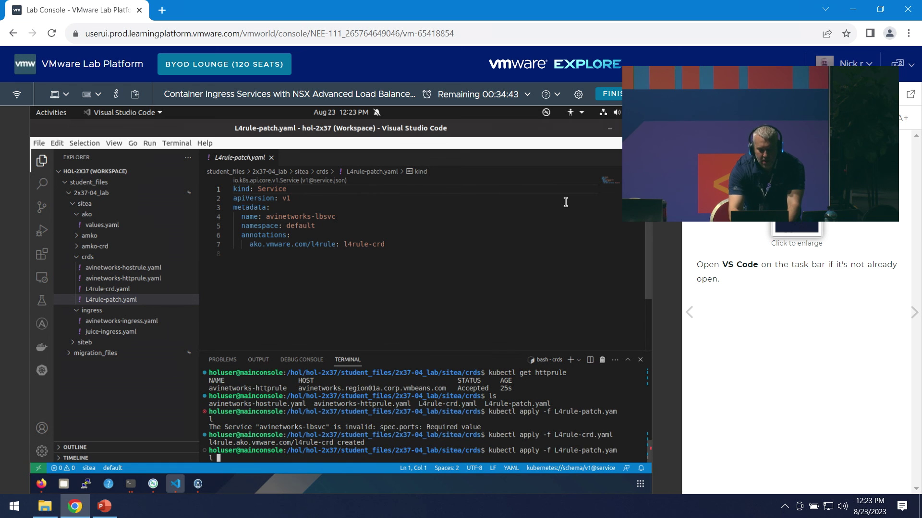
pyautogui.press('Return')
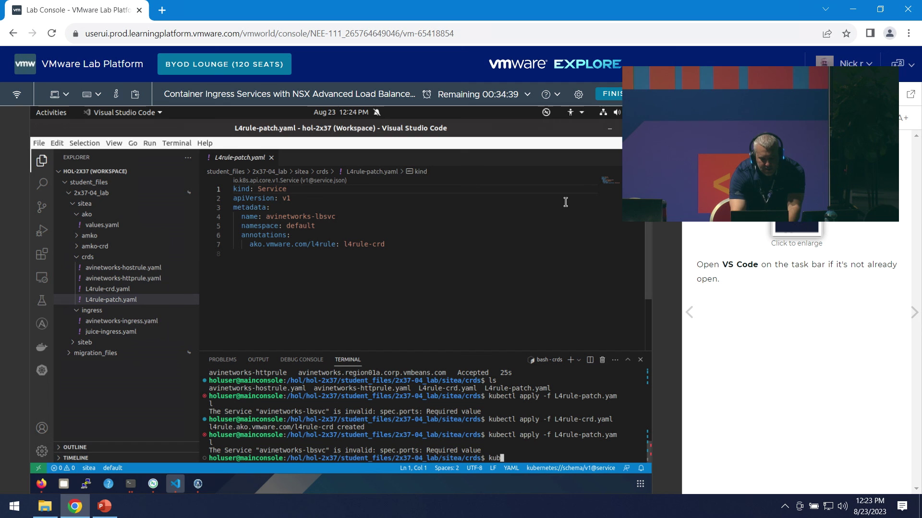
# - Try kubectl edit -f avinetworks-lbvvc, a malformed command that doesn't open the Service
pyautogui.write('kubectl')
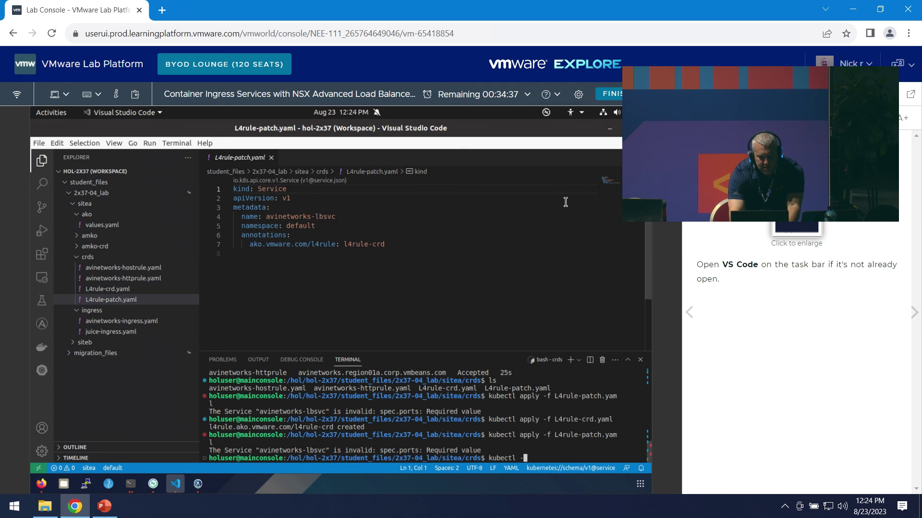
pyautogui.press('BackSpace')
pyautogui.write('l edit -f ')
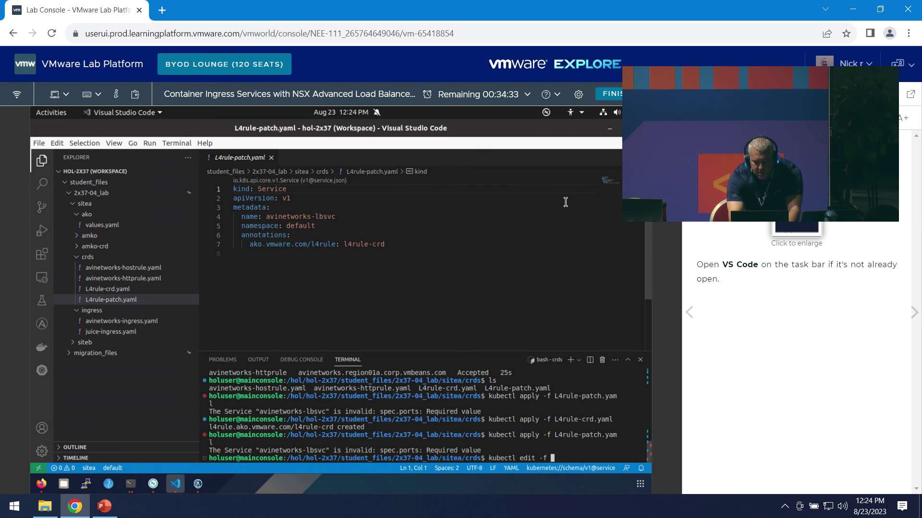
pyautogui.write('aiv')
pyautogui.press('BackSpace')
pyautogui.press('BackSpace')
pyautogui.write('v')
pyautogui.press('Tab')
pyautogui.write('o')
pyautogui.press('BackSpace')
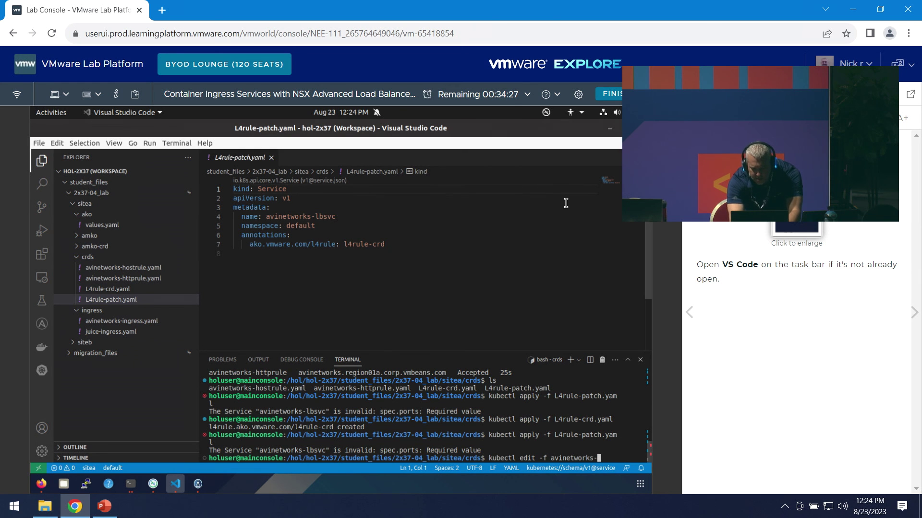
pyautogui.press('BackSpace')
pyautogui.press('BackSpace')
pyautogui.press('BackSpace')
pyautogui.press('BackSpace')
pyautogui.press('BackSpace')
pyautogui.press('BackSpace')
pyautogui.press('BackSpace')
pyautogui.press('BackSpace')
pyautogui.press('BackSpace')
pyautogui.press('BackSpace')
pyautogui.press('BackSpace')
pyautogui.write('avinet')
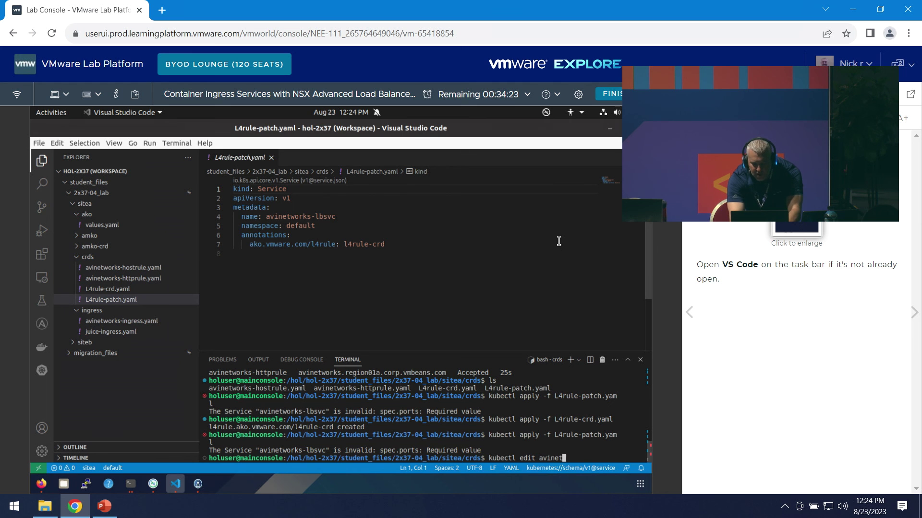
pyautogui.write('works-lbv')
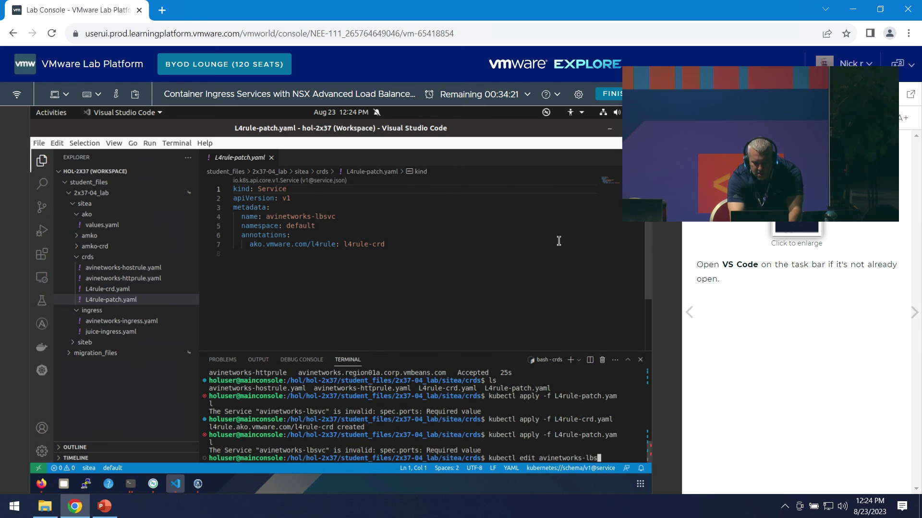
pyautogui.write('vc')
pyautogui.press('Return')
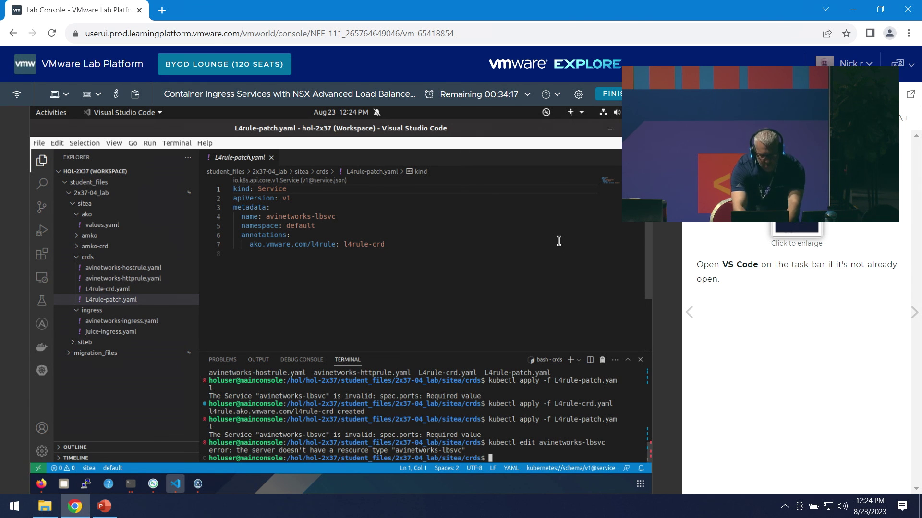
# - Open the avinetworks-lbsvc Service with kubectl edit service and enlarge the terminal panel
pyautogui.write('s')
pyautogui.press('BackSpace')
pyautogui.write('kubectl edit seri')
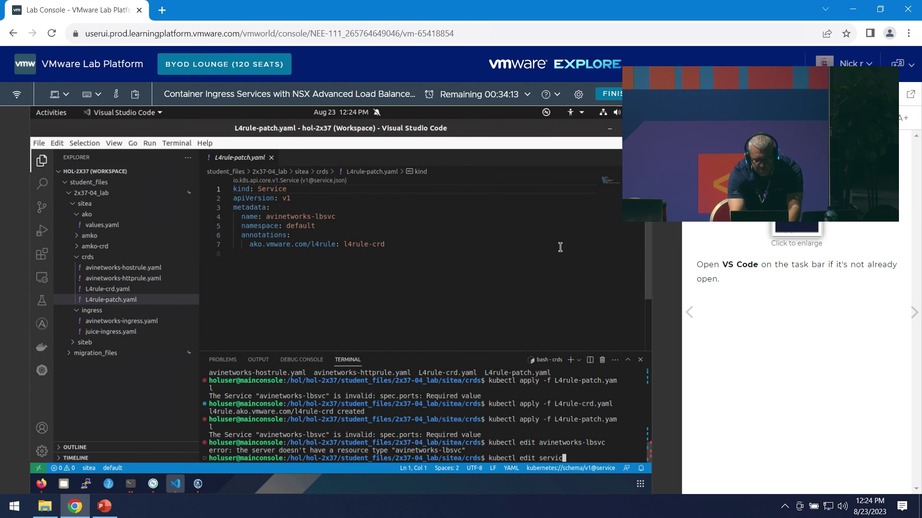
pyautogui.write('ce avinetworks-l')
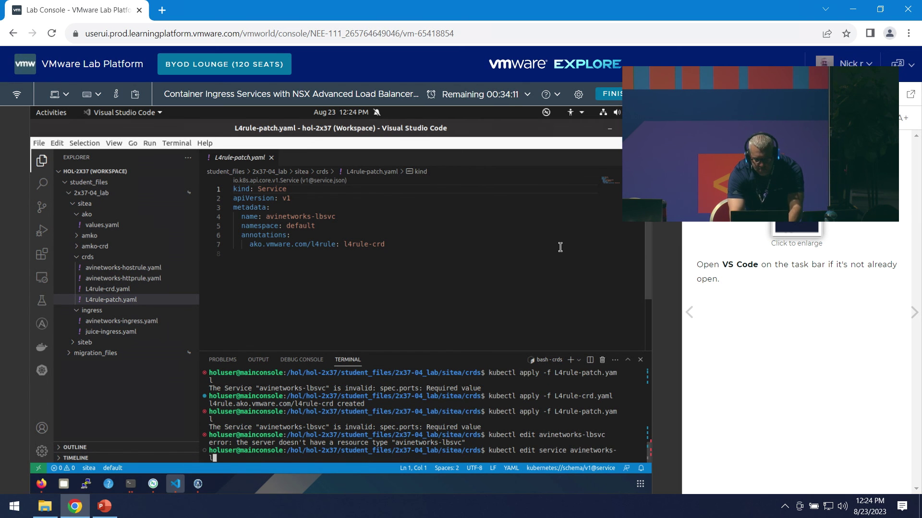
pyautogui.write('bsv')
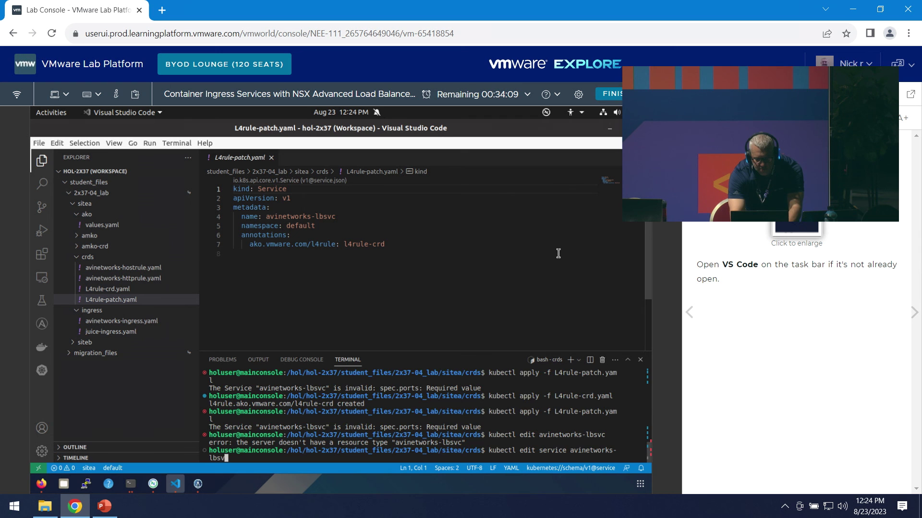
pyautogui.write('c')
pyautogui.press('Return')
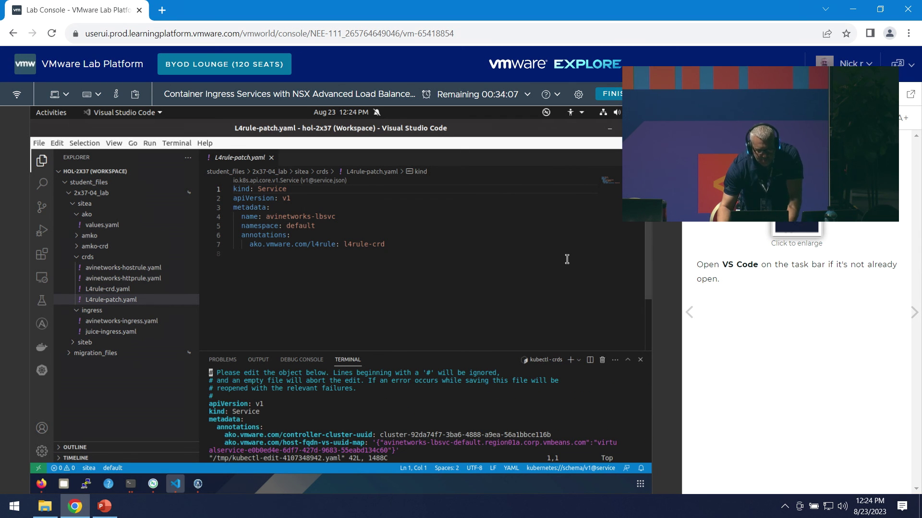
pyautogui.click(449, 306)
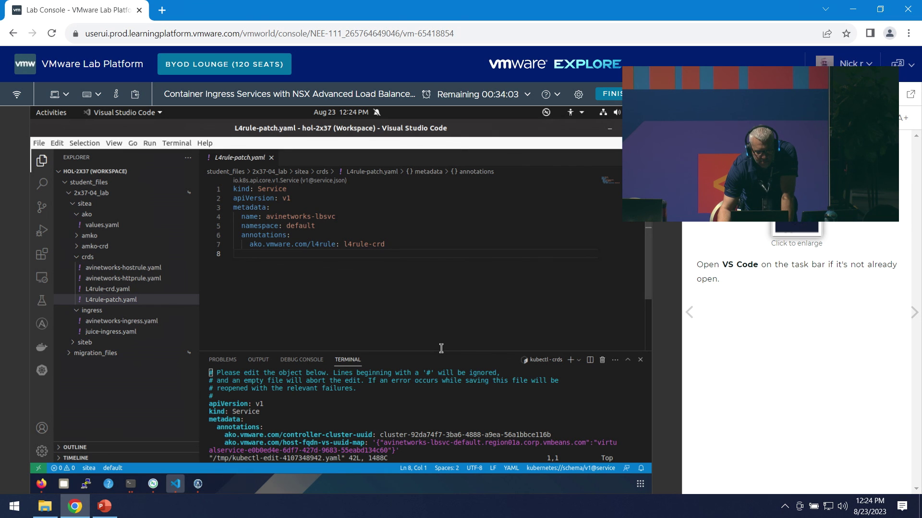
pyautogui.moveTo(441, 350); pyautogui.dragTo(442, 303)
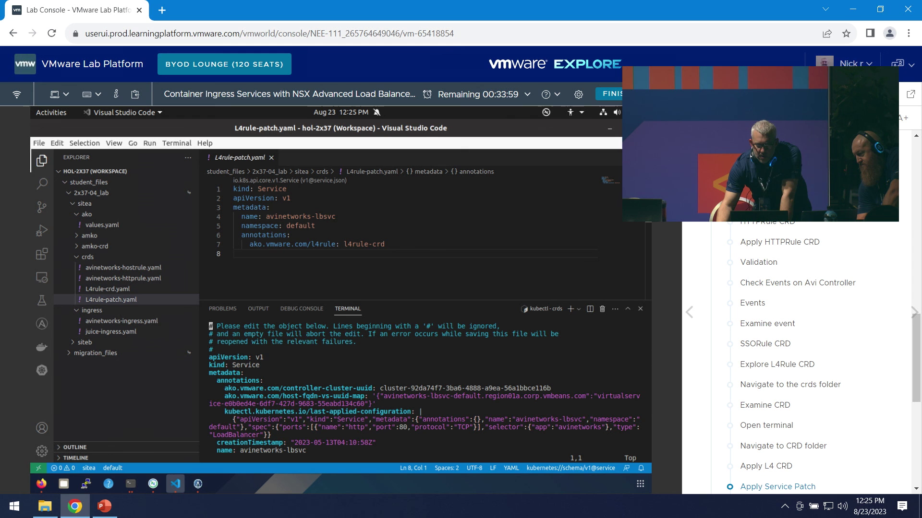
pyautogui.click(785, 487)
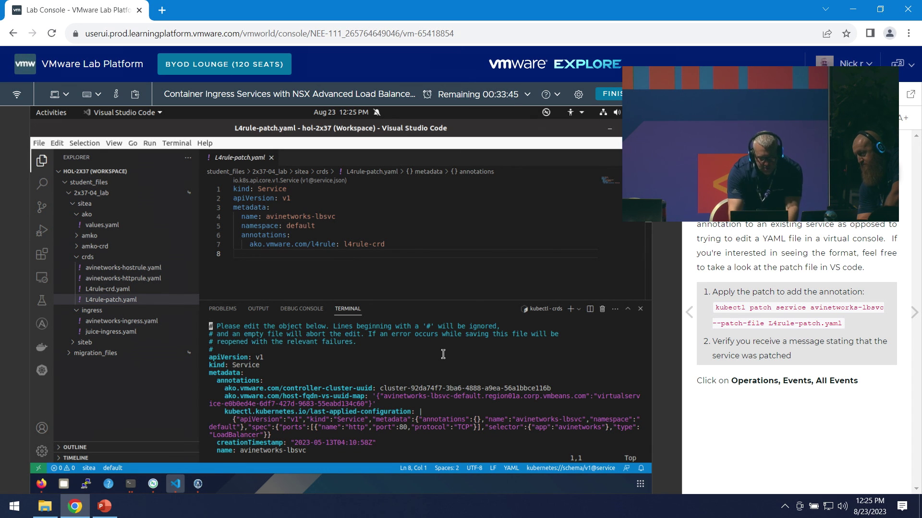
# - Quit vim unchanged, patch avinetworks-lbsvc with --patch-file L4rule-patch.yaml, then run kubectl get l4rule
pyautogui.write(':q')
pyautogui.press('Return')
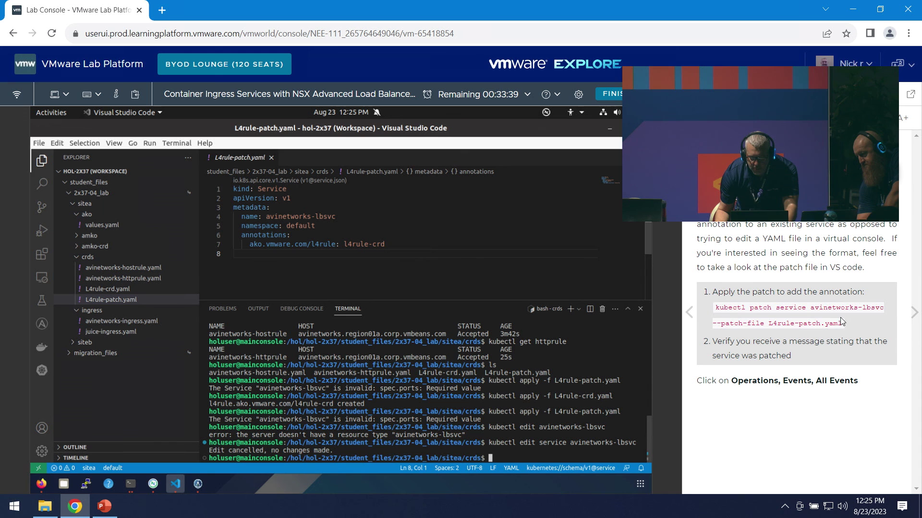
pyautogui.moveTo(841, 322); pyautogui.dragTo(558, 344)
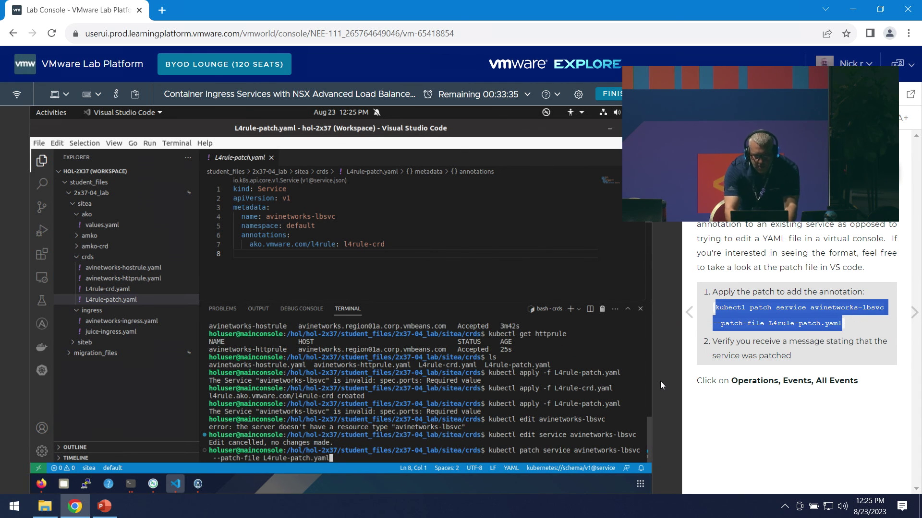
pyautogui.press('Return')
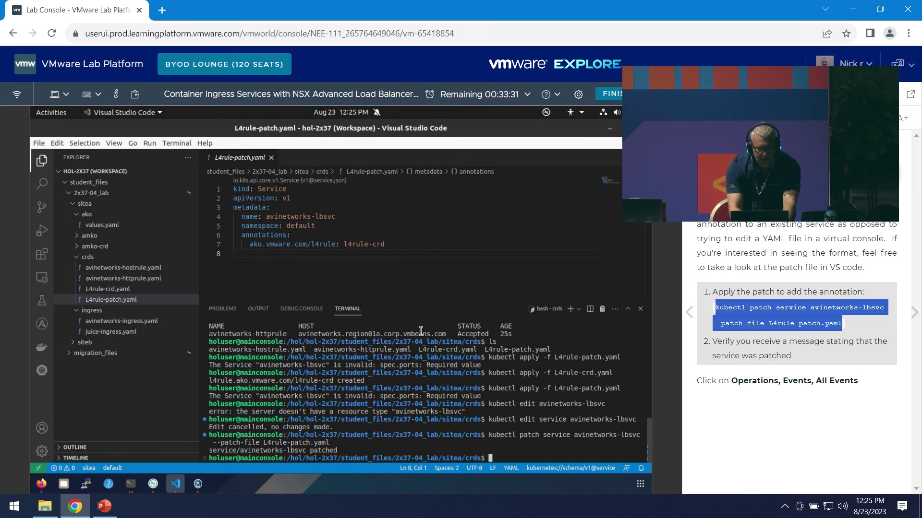
pyautogui.write('kubec')
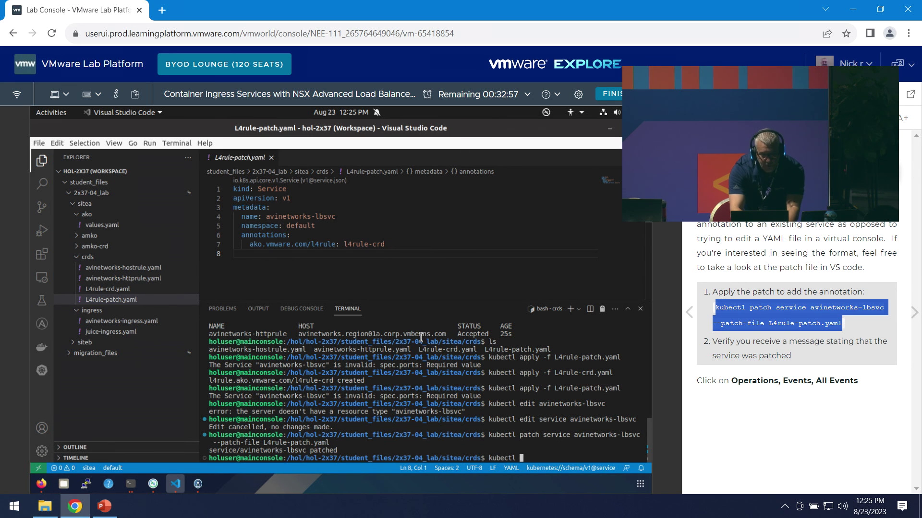
pyautogui.write('tl ')
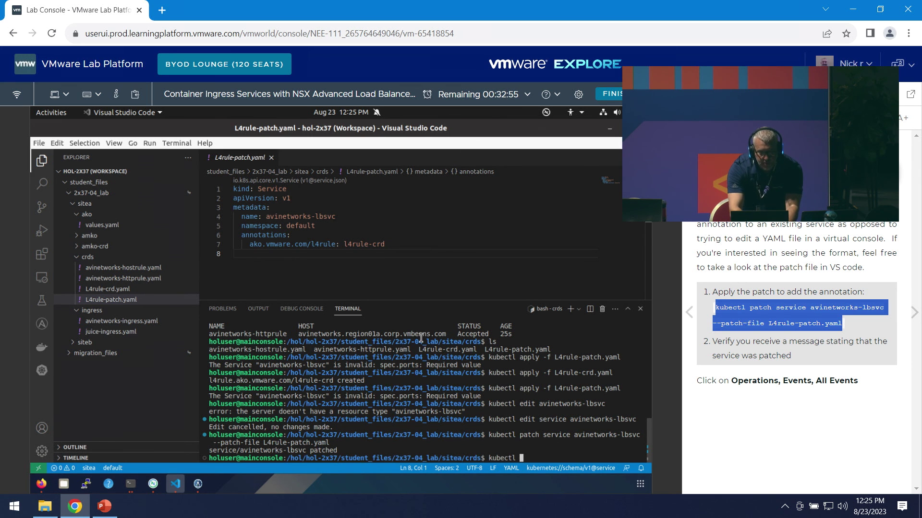
pyautogui.write('get l4rul')
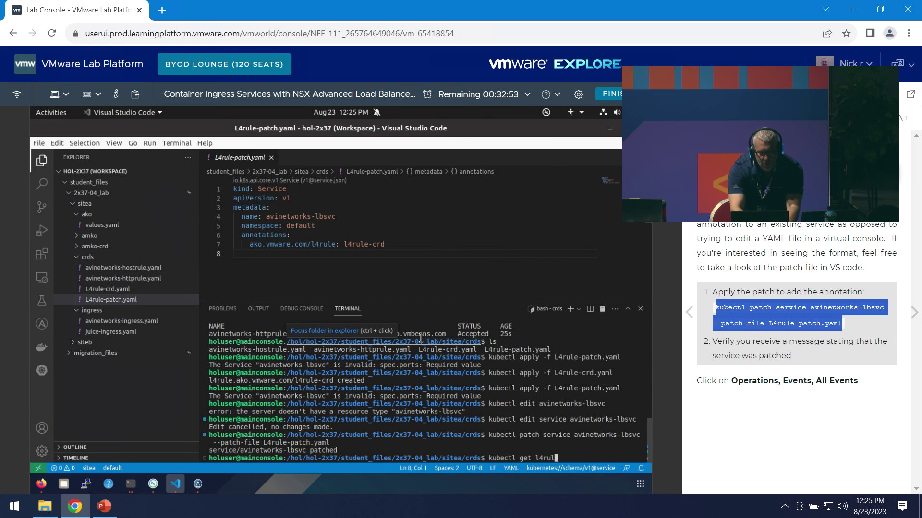
pyautogui.write('e')
pyautogui.press('Return')
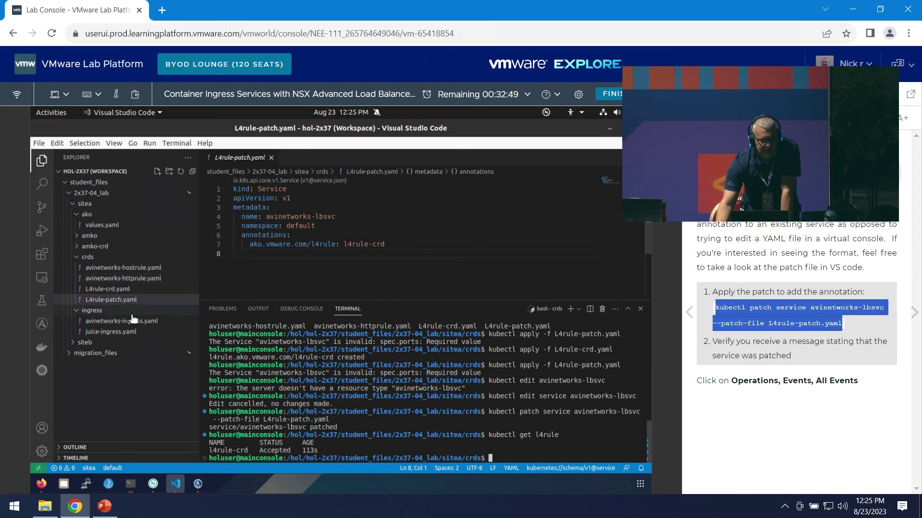
pyautogui.click(120, 289)
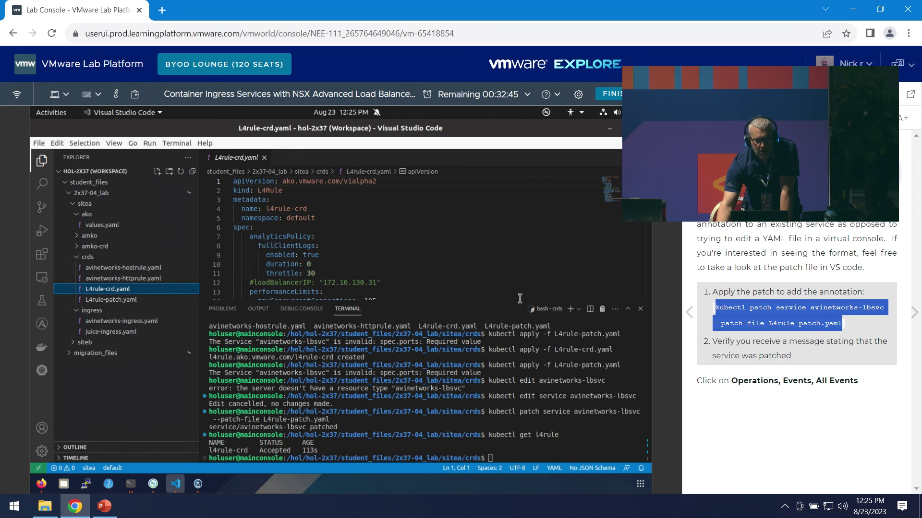
pyautogui.hotkey('ctrl', 'a')
pyautogui.scroll(-5, 519, 298)
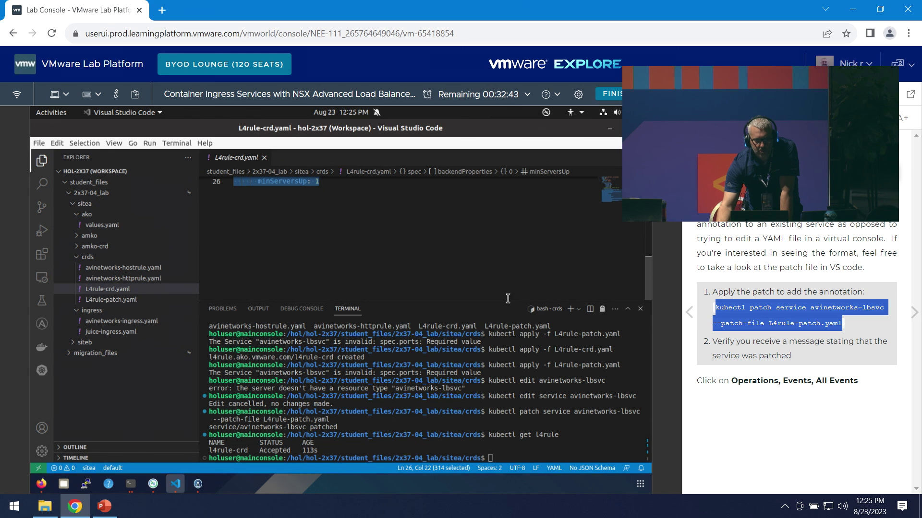
pyautogui.moveTo(510, 302); pyautogui.dragTo(508, 394)
pyautogui.scroll(1, 552, 315)
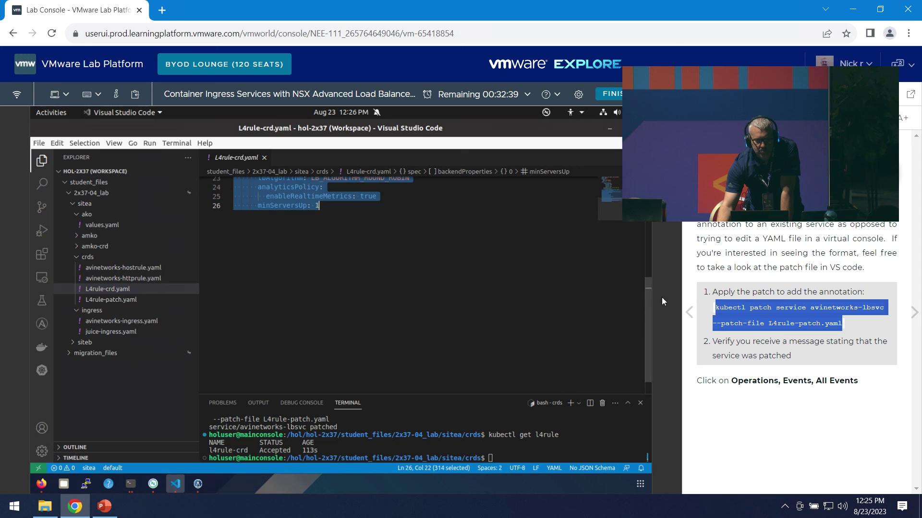
pyautogui.scroll(6, 648, 308)
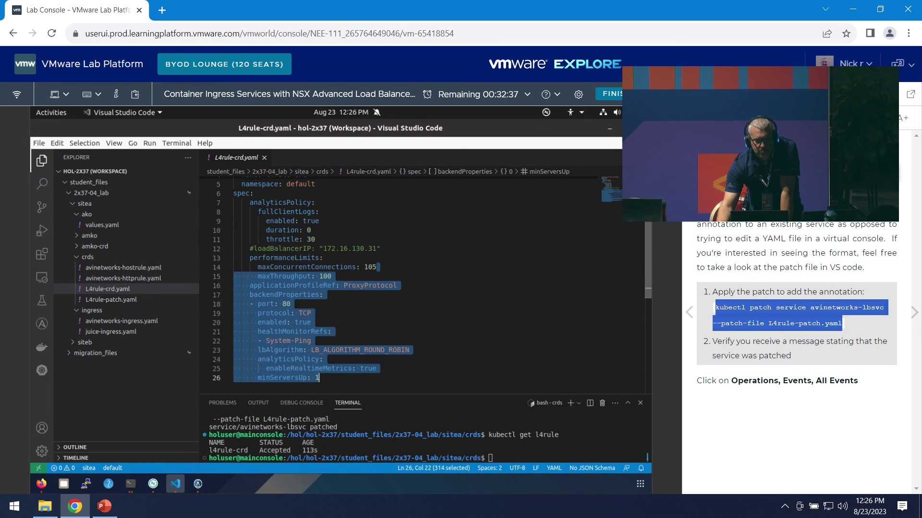
pyautogui.scroll(1, 432, 288)
pyautogui.click(326, 235)
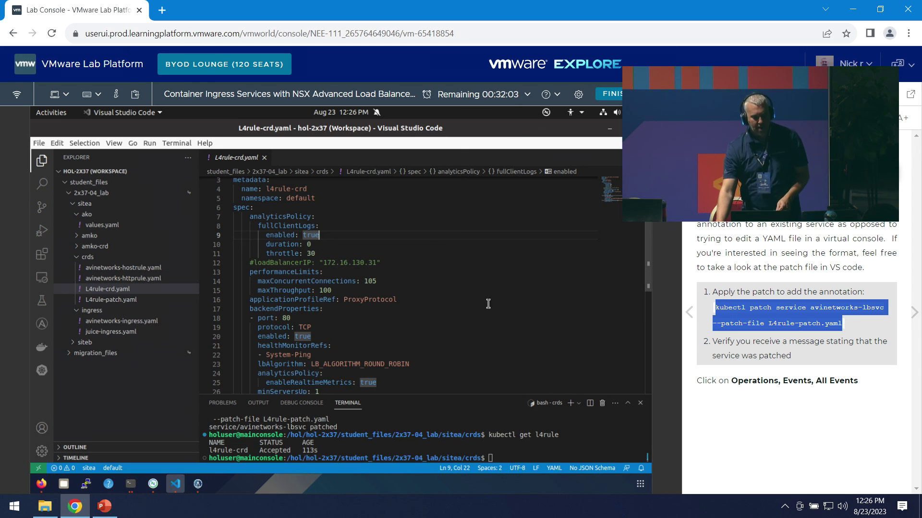
# - In Operations > Events > All Events, expand the 12:25 PM pool CONFIG_UPDATE diff
pyautogui.click(41, 484)
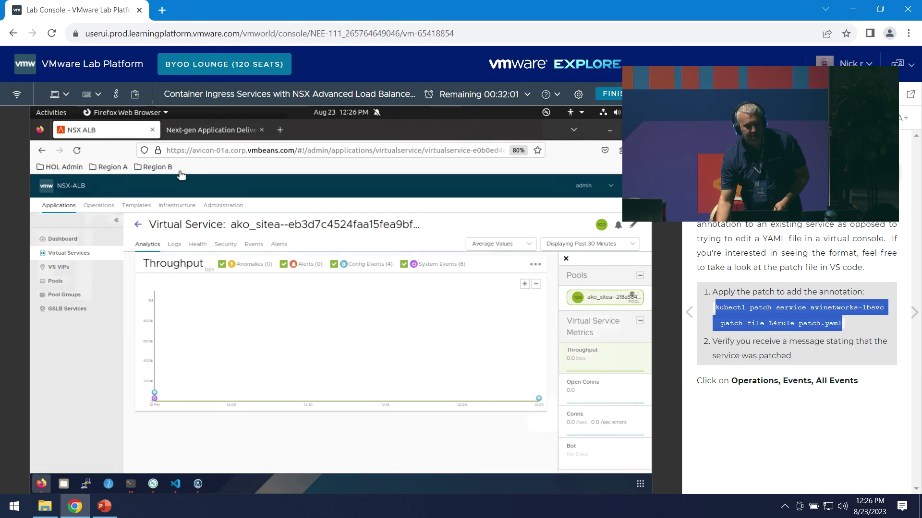
pyautogui.click(106, 207)
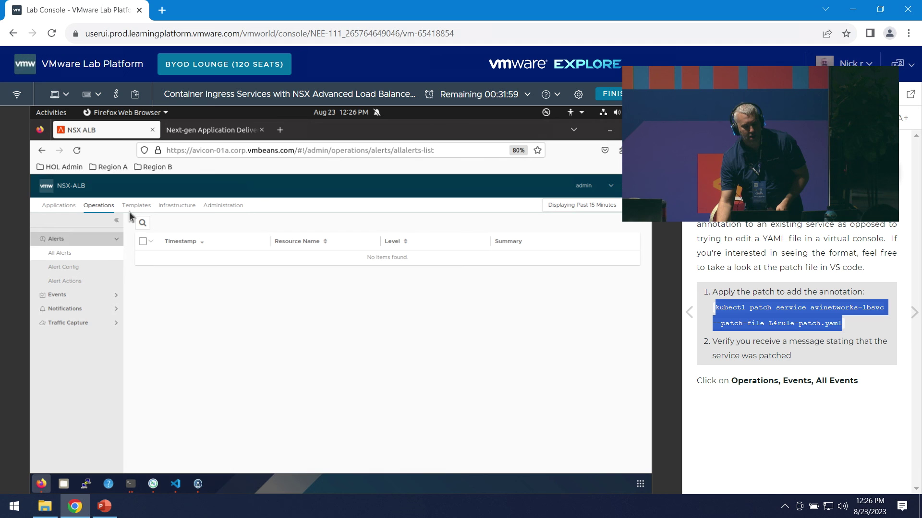
pyautogui.click(72, 295)
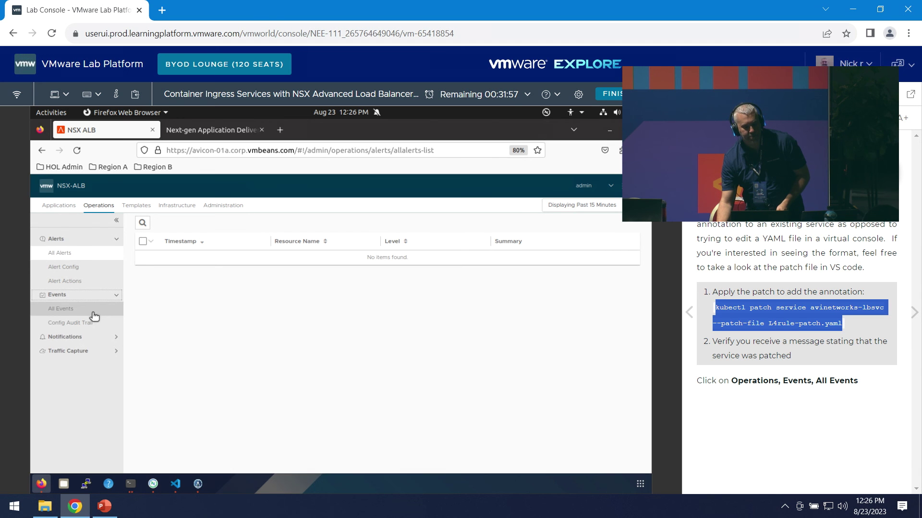
pyautogui.click(93, 312)
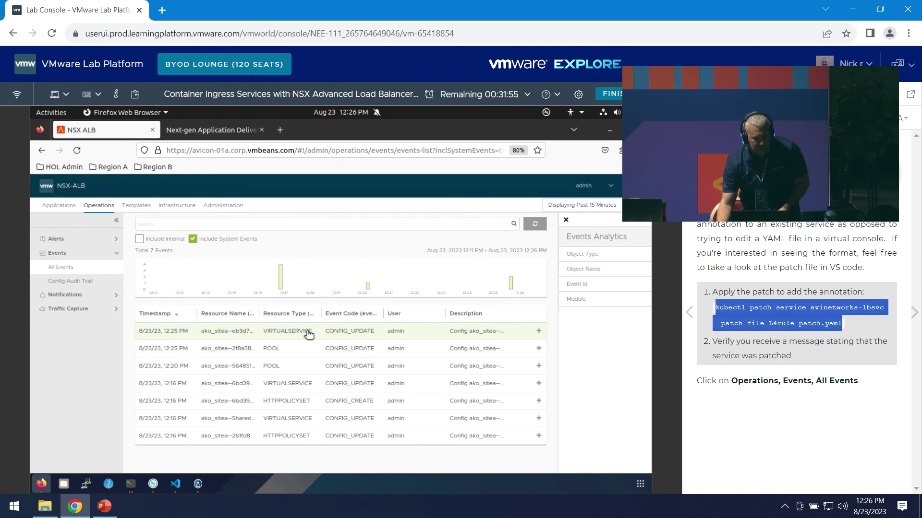
pyautogui.click(348, 354)
pyautogui.scroll(-1, 481, 409)
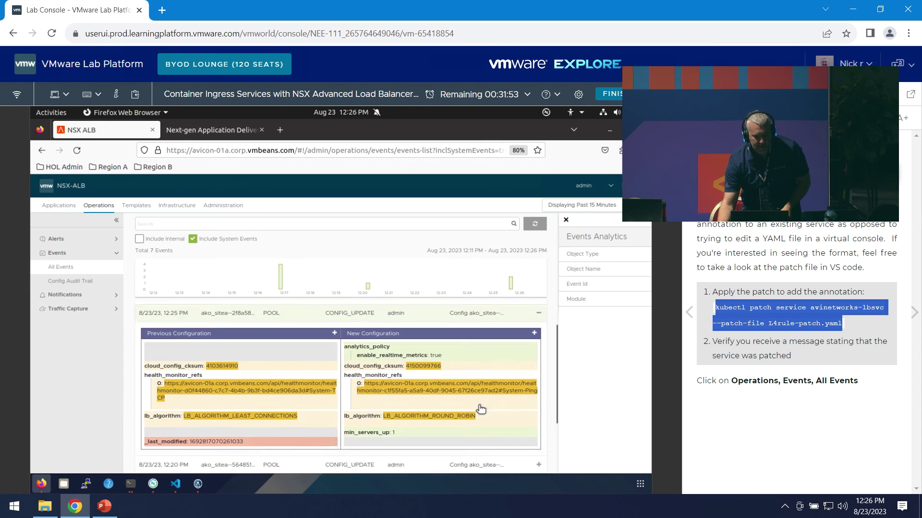
pyautogui.scroll(-1, 481, 409)
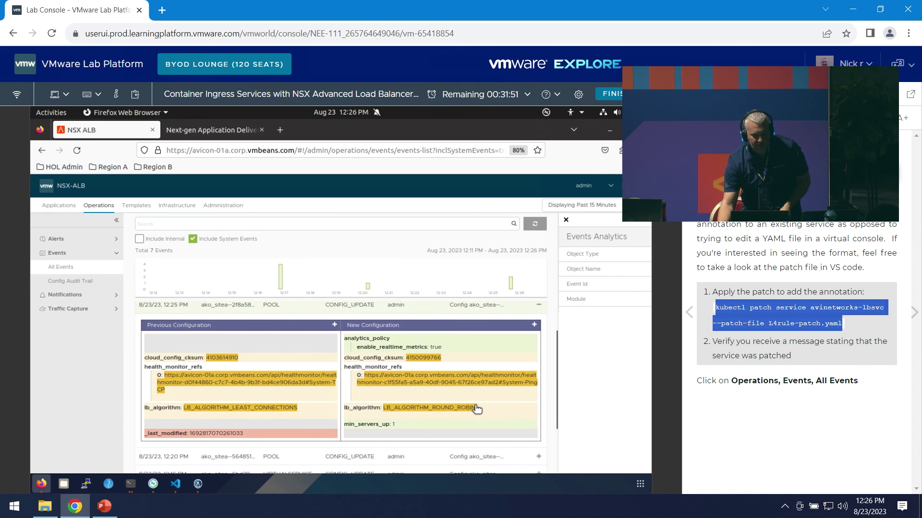
pyautogui.scroll(-2, 477, 408)
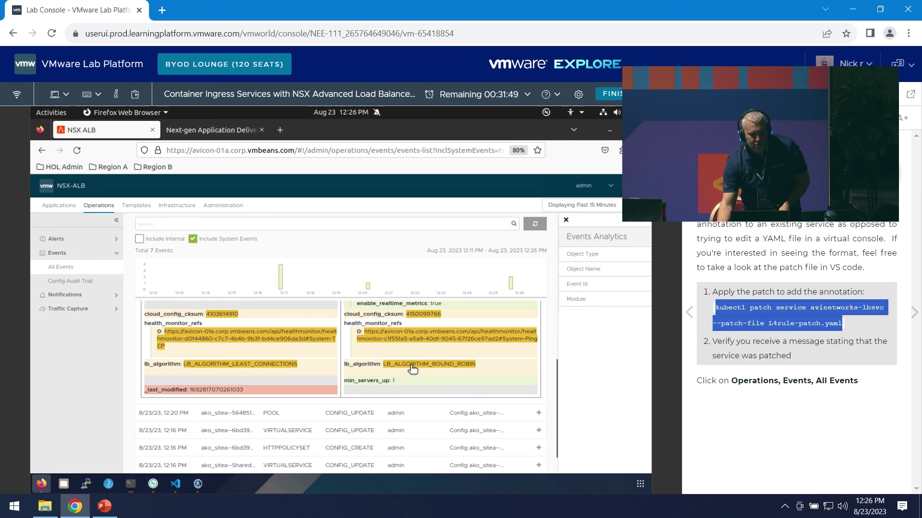
pyautogui.scroll(2, 412, 369)
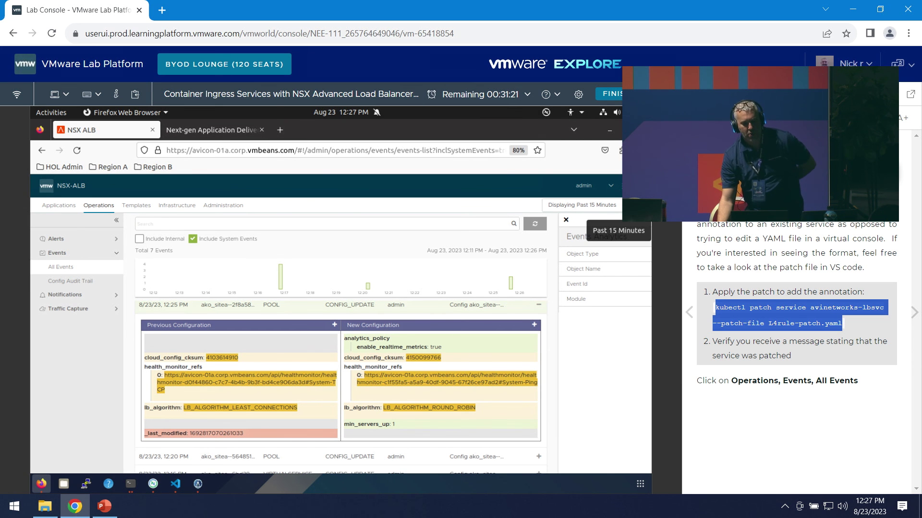
pyautogui.click(695, 118)
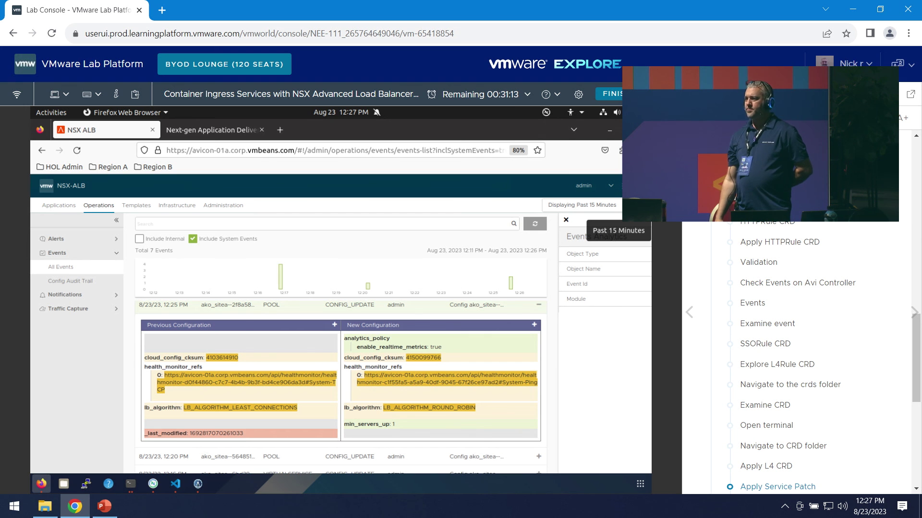
# - Expand Module 6 in the manual's contents and open the NSX ALB DNS Virtual Service introduction
pyautogui.scroll(-5, 758, 269)
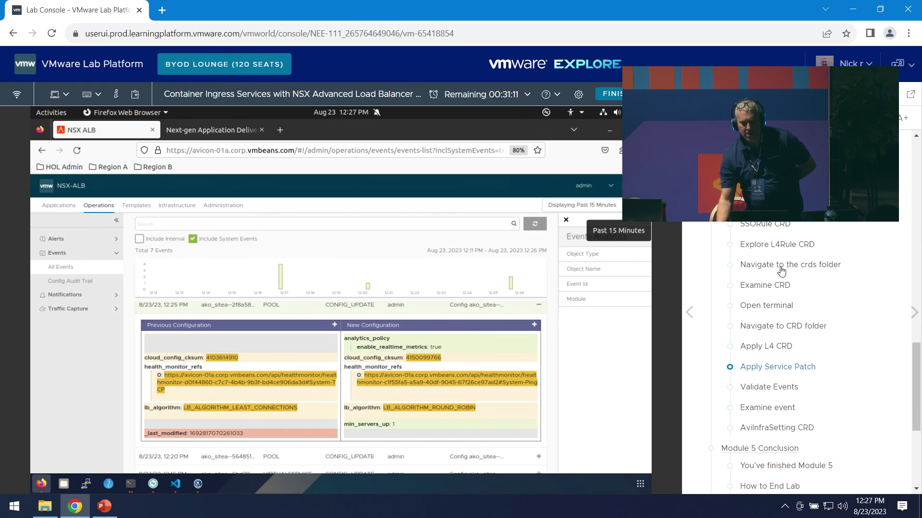
pyautogui.scroll(-1, 826, 370)
pyautogui.click(796, 366)
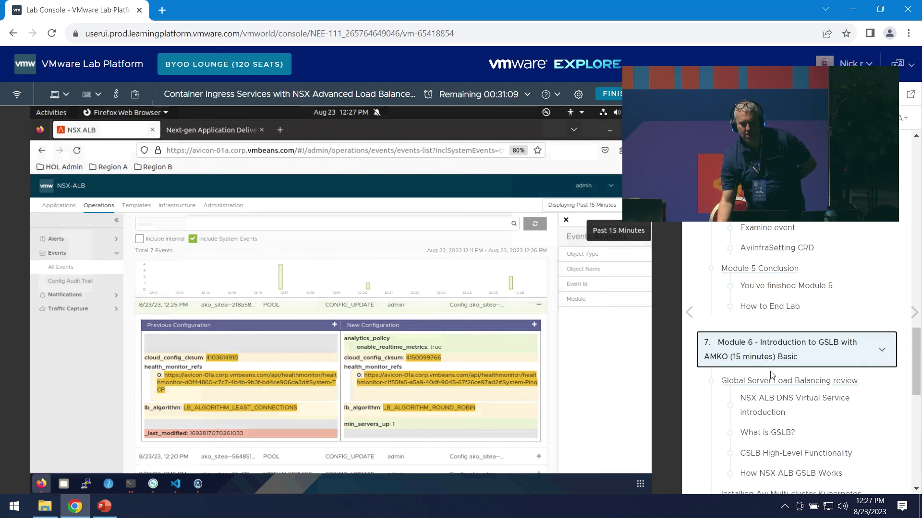
pyautogui.scroll(-1, 816, 379)
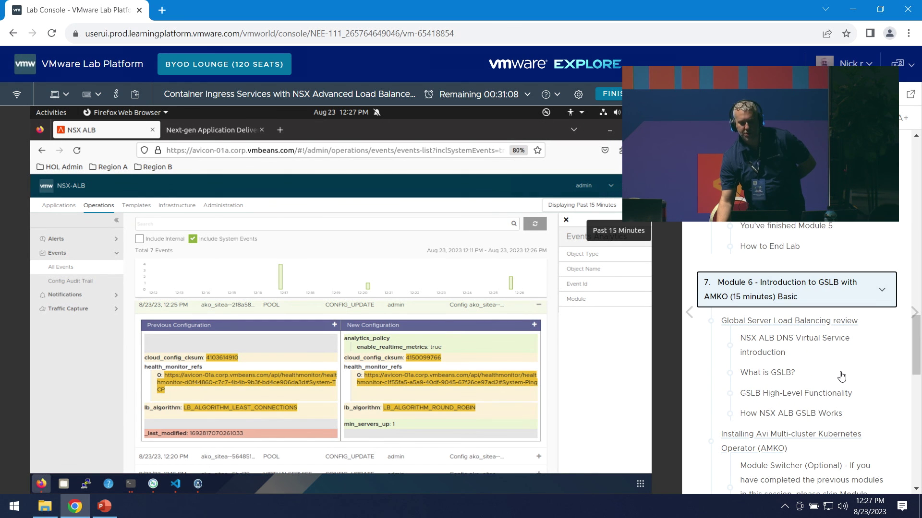
pyautogui.click(792, 348)
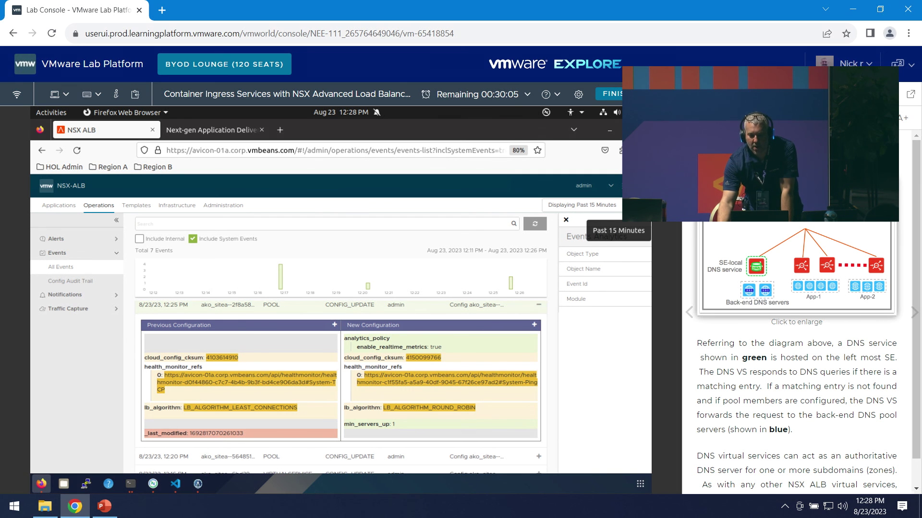
pyautogui.scroll(-4, 842, 370)
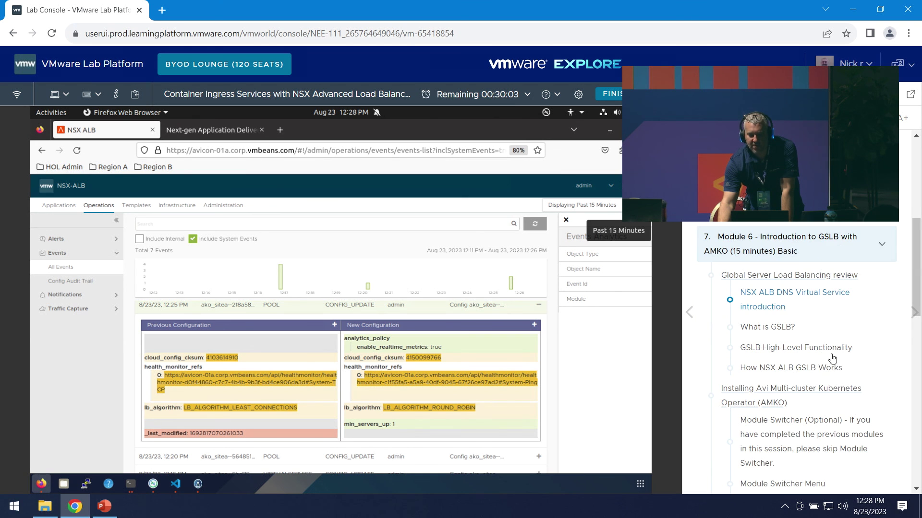
pyautogui.scroll(-3, 866, 366)
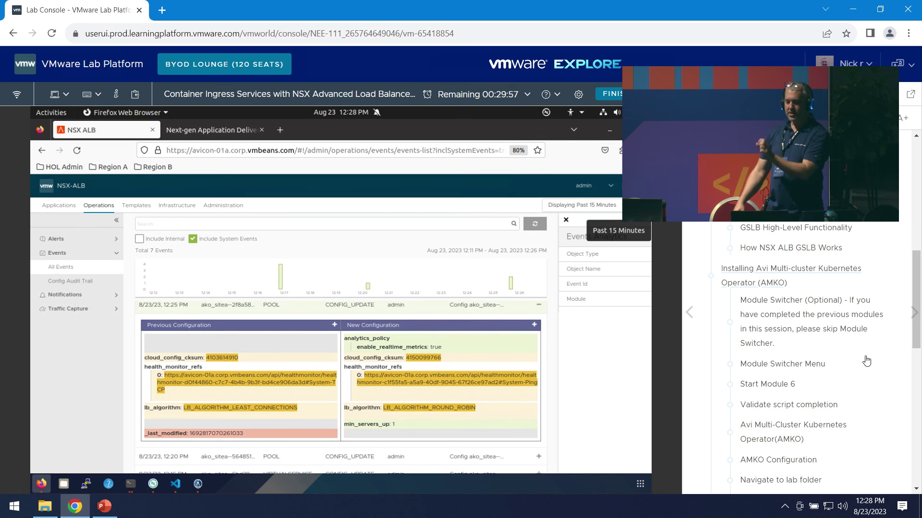
# - Open the Infrastructure dashboard to view the three Service Engines
pyautogui.click(177, 205)
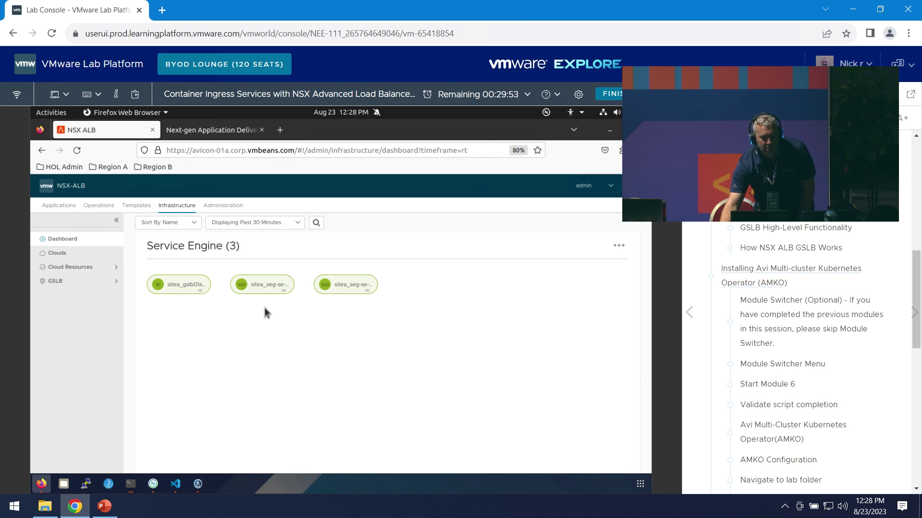
pyautogui.moveTo(239, 282)
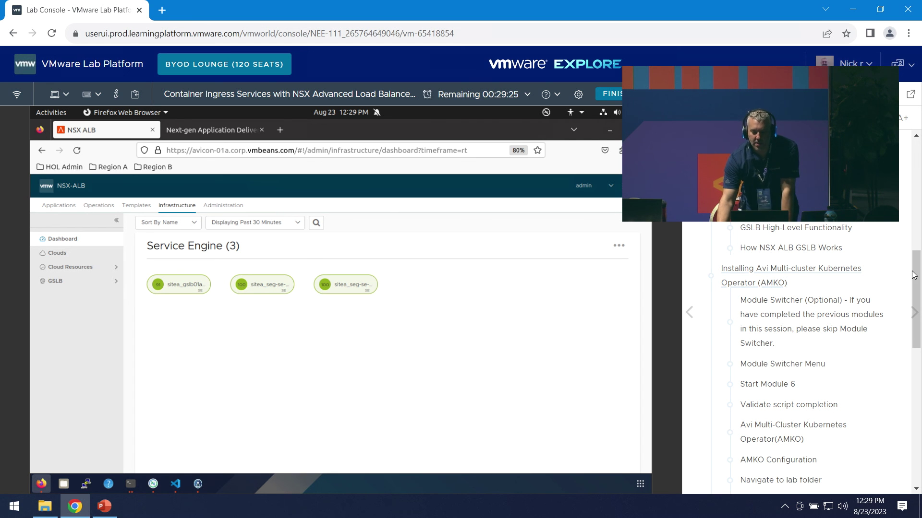
pyautogui.scroll(-1, 870, 336)
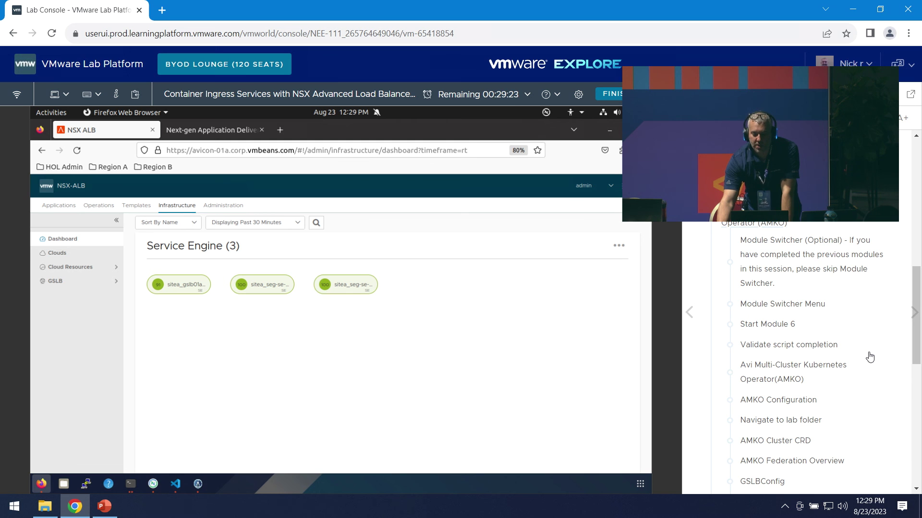
pyautogui.scroll(-1, 870, 357)
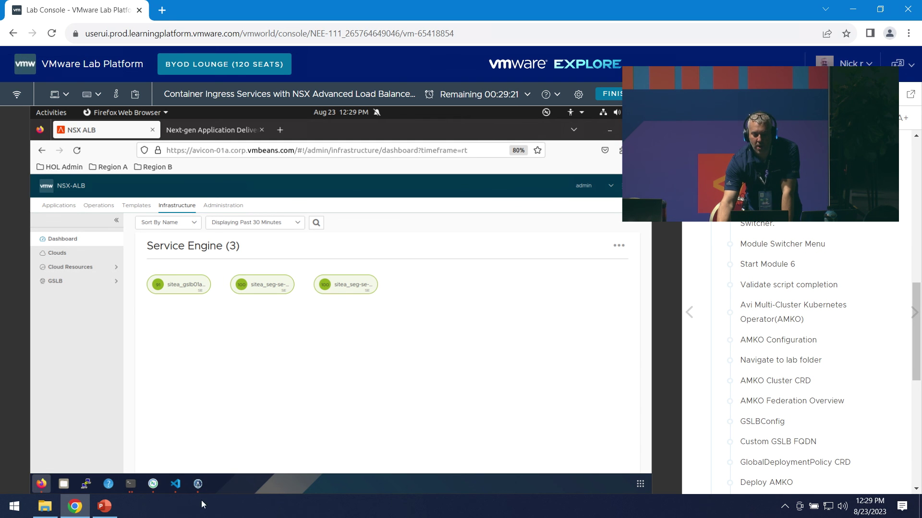
pyautogui.click(175, 484)
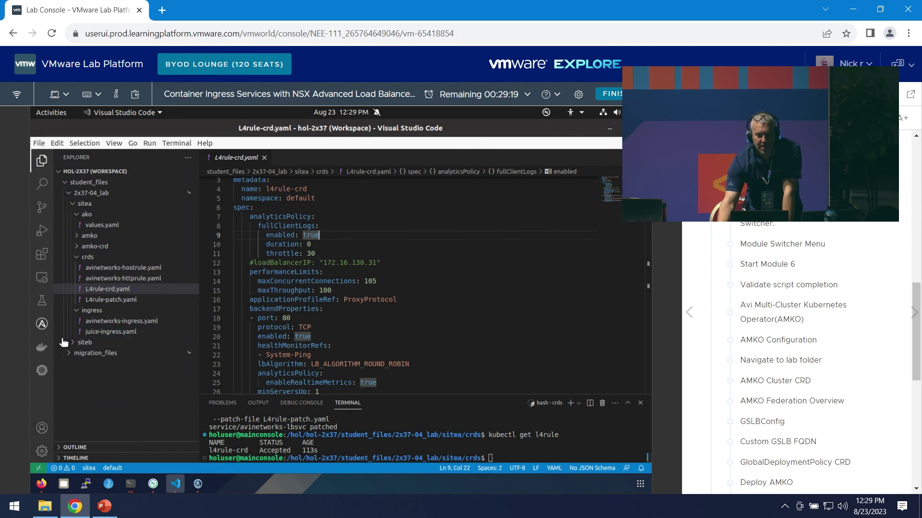
# - Open sitea's amko/values.yaml and scroll to gslbLeaderController 192.168.110.87 and member clusters sitea, siteb
pyautogui.click(78, 236)
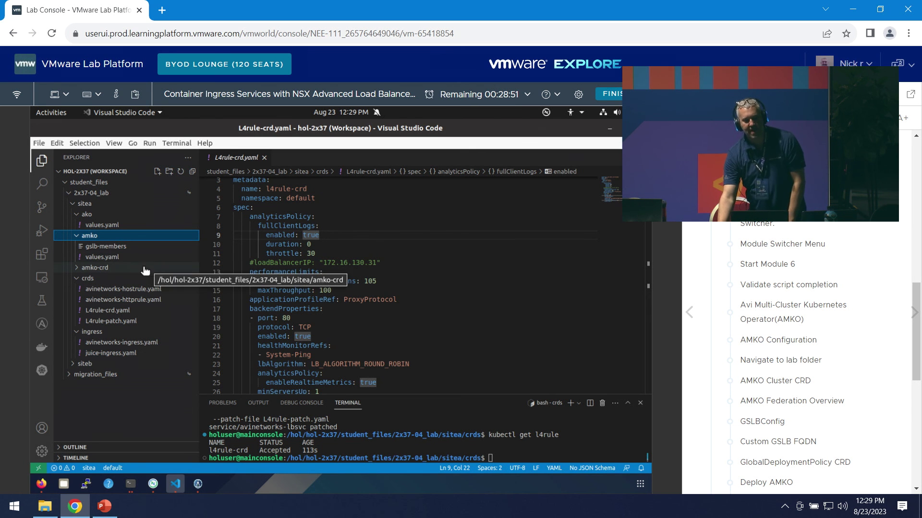
pyautogui.click(127, 258)
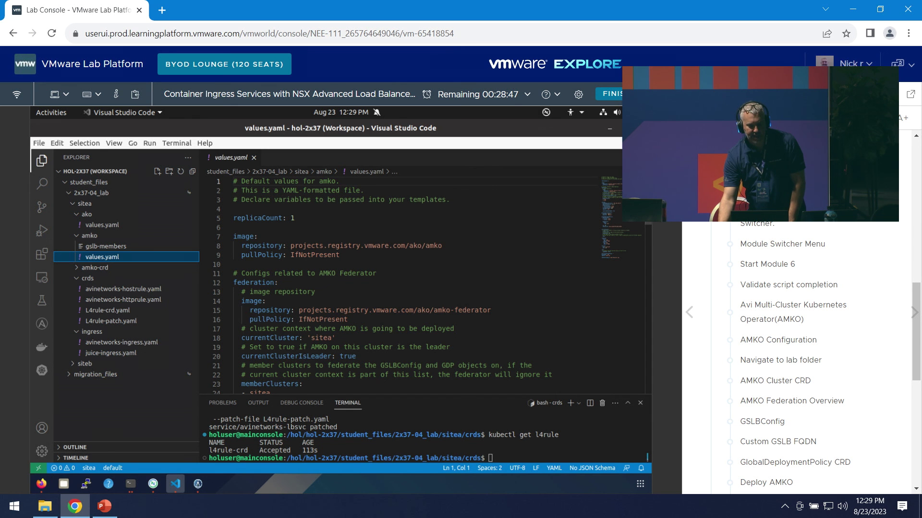
pyautogui.scroll(-3, 650, 227)
pyautogui.scroll(-1, 650, 227)
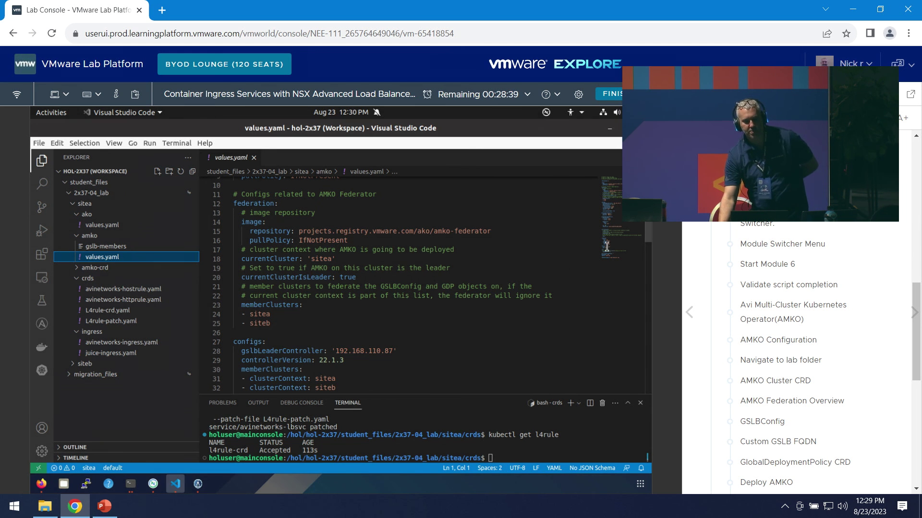
pyautogui.moveTo(650, 221); pyautogui.dragTo(656, 254)
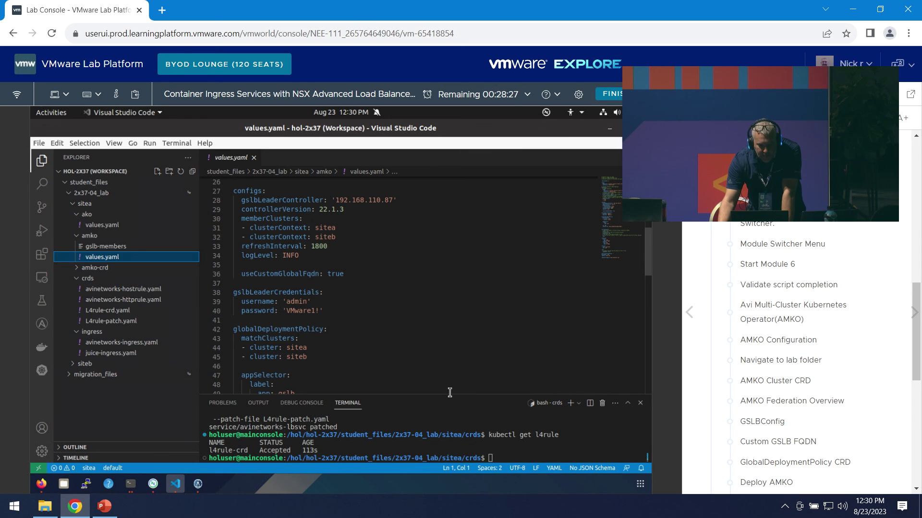
# - Enlarge the terminal and move it from the crds folder into sitea/amko with cd .. and cd amko
pyautogui.moveTo(452, 396); pyautogui.dragTo(451, 346)
pyautogui.click(490, 414)
pyautogui.write('cd ..')
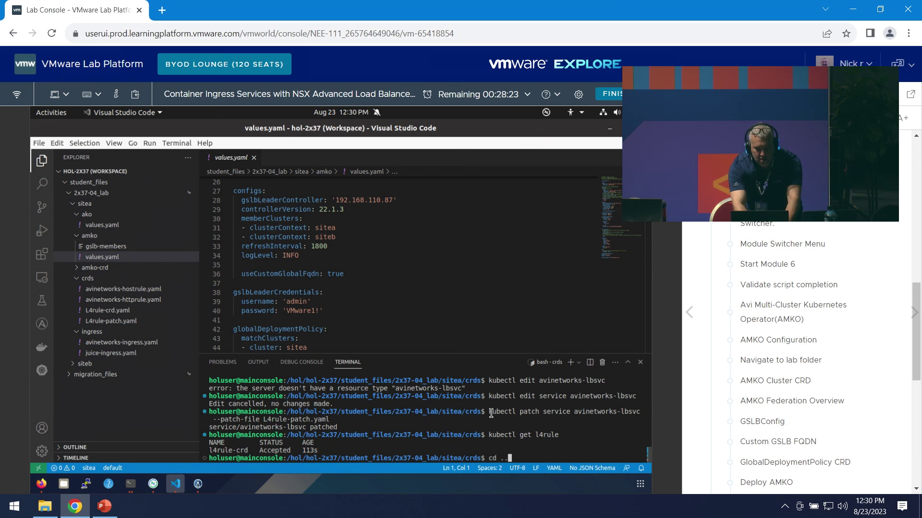
pyautogui.press('Return')
pyautogui.write('cd amko')
pyautogui.press('Return')
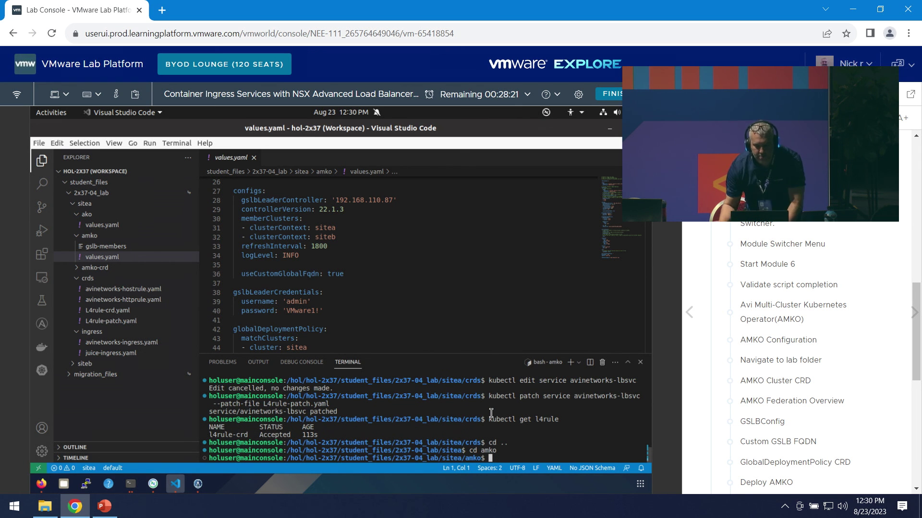
# - Bring up the lab guide's Deploy Secret and AMKO step and select the secret-creation command
pyautogui.moveTo(917, 350); pyautogui.dragTo(920, 386)
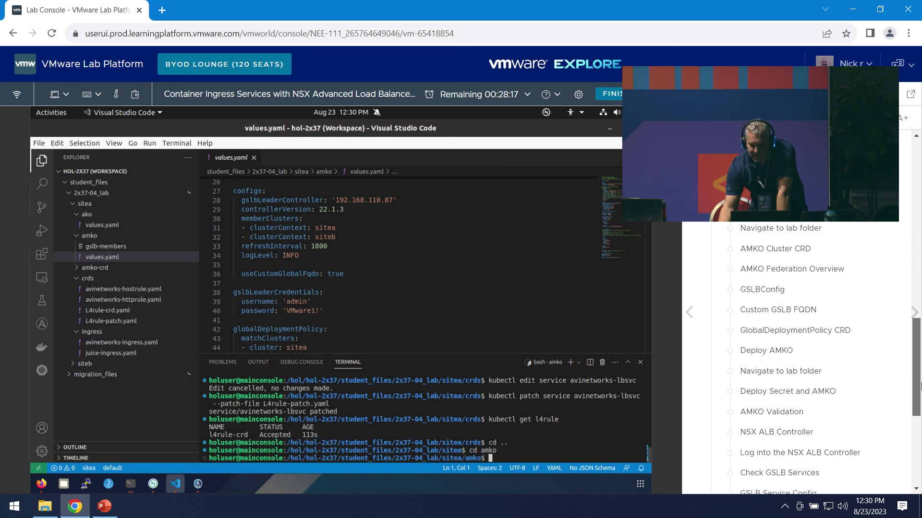
pyautogui.click(811, 391)
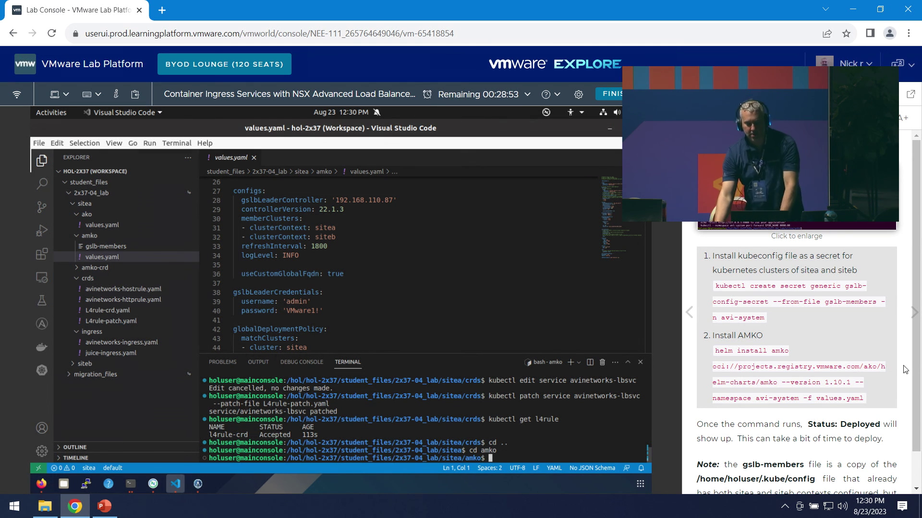
pyautogui.moveTo(765, 316); pyautogui.dragTo(716, 285)
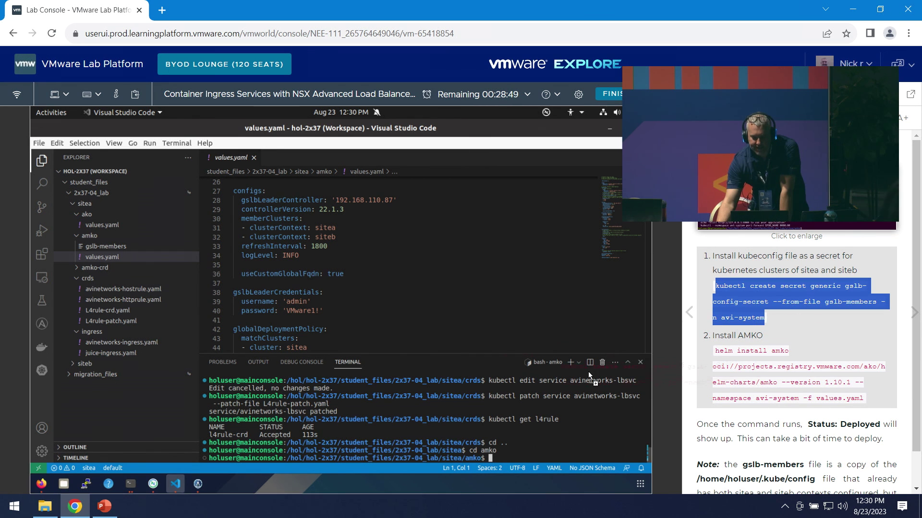
# - Paste the kubectl create secret command into the terminal, trim the stray text, and create gslb-config-secret
pyautogui.click(500, 350)
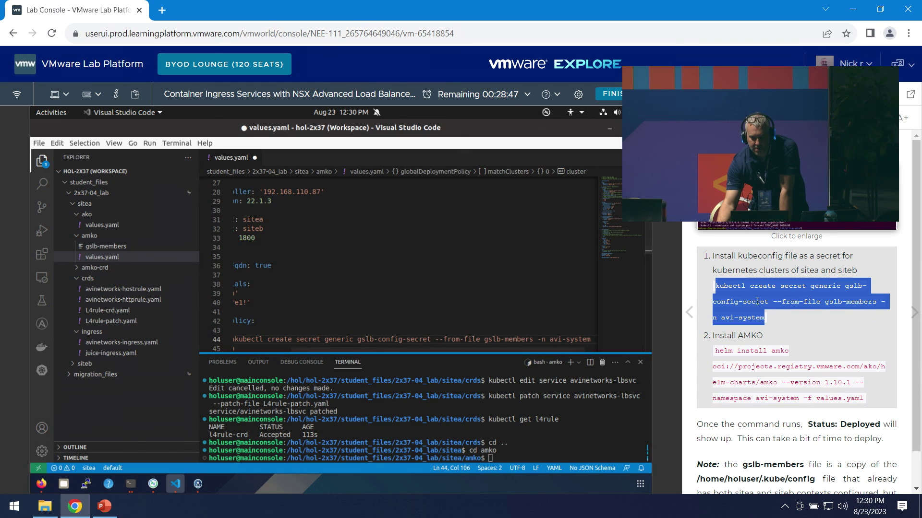
pyautogui.moveTo(566, 445); pyautogui.dragTo(568, 445)
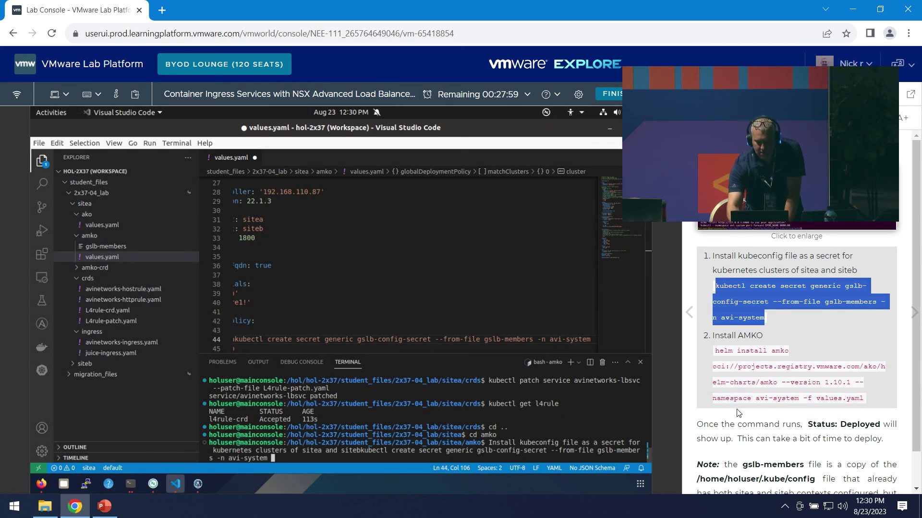
pyautogui.press('BackSpace')
pyautogui.press('Left')
pyautogui.press('Left')
pyautogui.press('Left')
pyautogui.press('Left')
pyautogui.press('Left')
pyautogui.press('Left')
pyautogui.press('Left')
pyautogui.press('Left')
pyautogui.press('Left')
pyautogui.press('Left')
pyautogui.press('Left')
pyautogui.press('Left')
pyautogui.press('Left')
pyautogui.press('Left')
pyautogui.press('Left')
pyautogui.press('Left')
pyautogui.press('Left')
pyautogui.press('Left')
pyautogui.press('Left')
pyautogui.press('Left')
pyautogui.press('Left')
pyautogui.press('Left')
pyautogui.press('Left')
pyautogui.press('Left')
pyautogui.press('Left')
pyautogui.press('Left')
pyautogui.press('Left')
pyautogui.press('Left')
pyautogui.press('Left')
pyautogui.press('Left')
pyautogui.press('Left')
pyautogui.press('Left')
pyautogui.press('Left')
pyautogui.press('Left')
pyautogui.press('Left')
pyautogui.press('Left')
pyautogui.press('Left')
pyautogui.press('Left')
pyautogui.press('Left')
pyautogui.press('Left')
pyautogui.press('Left')
pyautogui.press('Left')
pyautogui.press('Left')
pyautogui.press('Left')
pyautogui.press('Left')
pyautogui.press('Left')
pyautogui.press('Left')
pyautogui.press('Left')
pyautogui.press('Left')
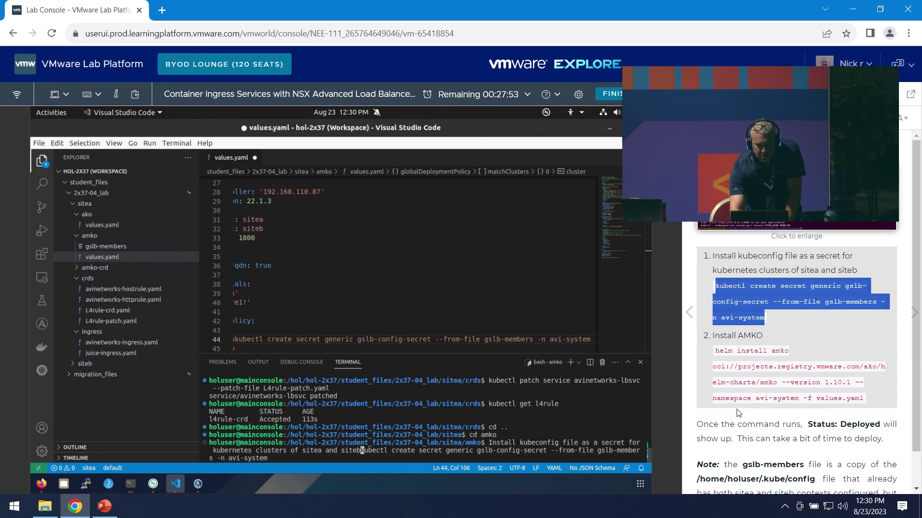
pyautogui.press('BackSpace')
pyautogui.press('BackSpace')
pyautogui.press('BackSpace')
pyautogui.press('BackSpace')
pyautogui.press('BackSpace')
pyautogui.press('BackSpace')
pyautogui.press('BackSpace')
pyautogui.press('BackSpace')
pyautogui.press('BackSpace')
pyautogui.press('BackSpace')
pyautogui.press('BackSpace')
pyautogui.press('BackSpace')
pyautogui.press('BackSpace')
pyautogui.press('BackSpace')
pyautogui.press('BackSpace')
pyautogui.press('BackSpace')
pyautogui.press('BackSpace')
pyautogui.press('BackSpace')
pyautogui.press('BackSpace')
pyautogui.press('BackSpace')
pyautogui.press('BackSpace')
pyautogui.press('BackSpace')
pyautogui.press('BackSpace')
pyautogui.press('BackSpace')
pyautogui.press('BackSpace')
pyautogui.press('BackSpace')
pyautogui.press('BackSpace')
pyautogui.press('BackSpace')
pyautogui.press('BackSpace')
pyautogui.press('BackSpace')
pyautogui.press('BackSpace')
pyautogui.press('BackSpace')
pyautogui.press('BackSpace')
pyautogui.press('BackSpace')
pyautogui.press('BackSpace')
pyautogui.press('BackSpace')
pyautogui.press('BackSpace')
pyautogui.press('BackSpace')
pyautogui.press('BackSpace')
pyautogui.press('BackSpace')
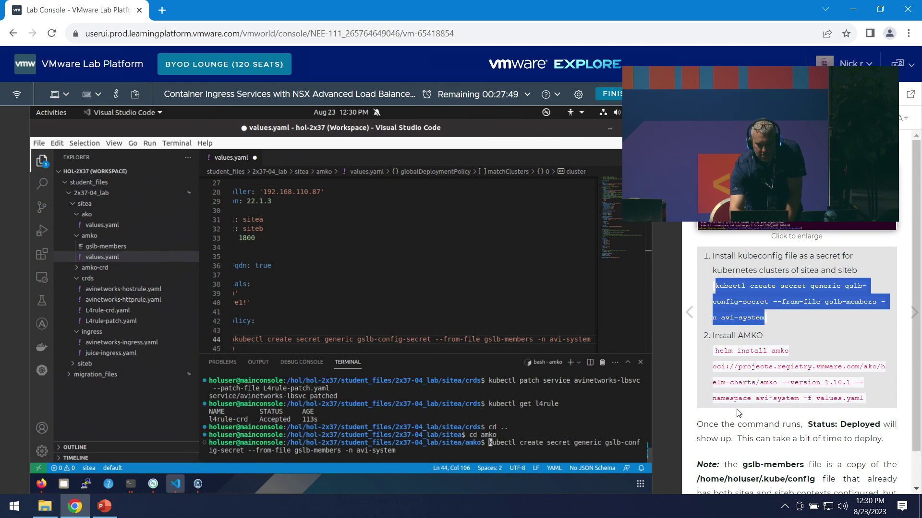
pyautogui.press('Return')
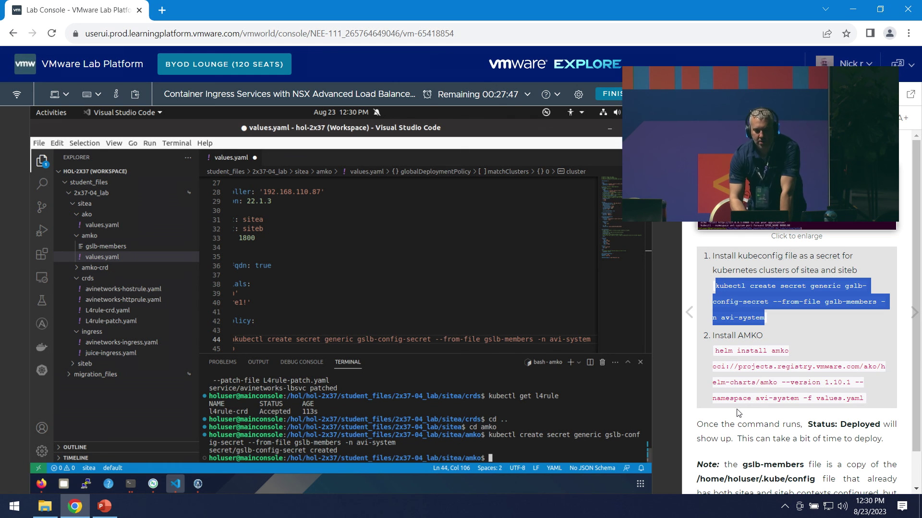
# - List the secrets in the avi-system namespace with kubectl get secret -n avi-system
pyautogui.write('kubec')
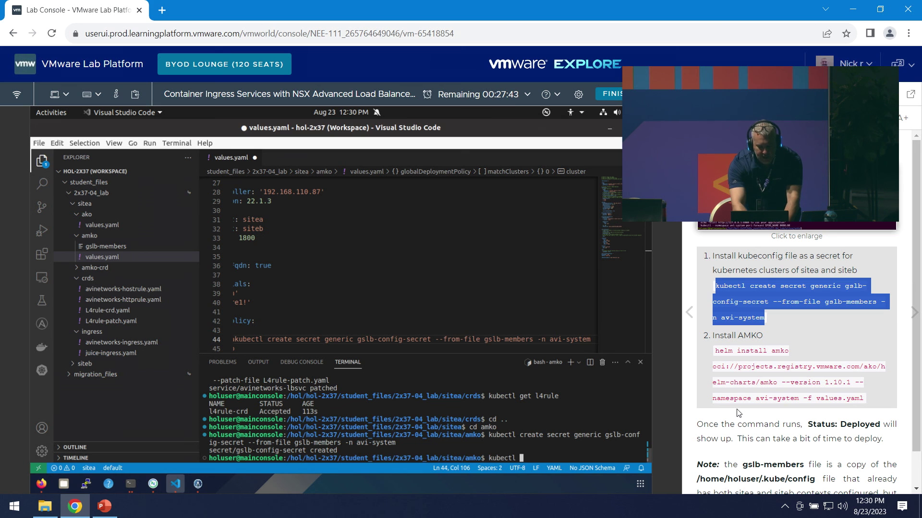
pyautogui.write('tl get')
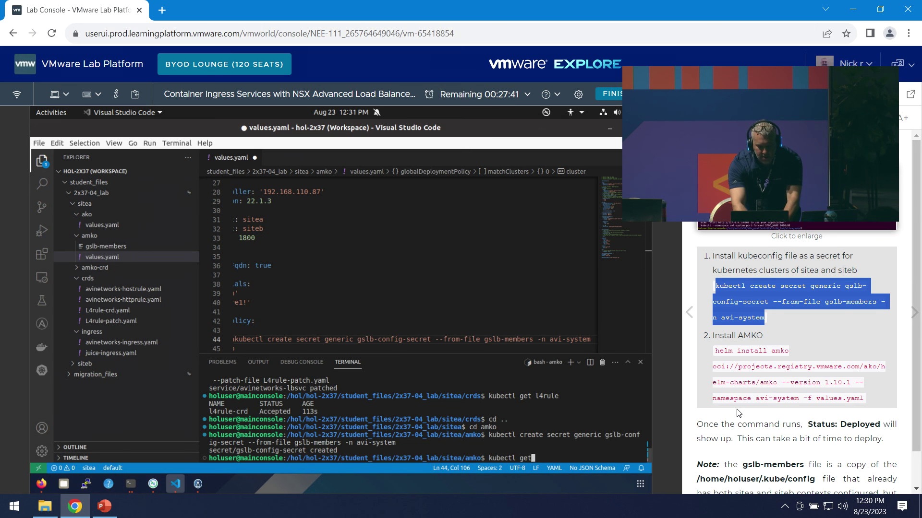
pyautogui.write(' secert')
pyautogui.press('BackSpace')
pyautogui.press('BackSpace')
pyautogui.press('BackSpace')
pyautogui.press('BackSpace')
pyautogui.write('ret -n avi-sys')
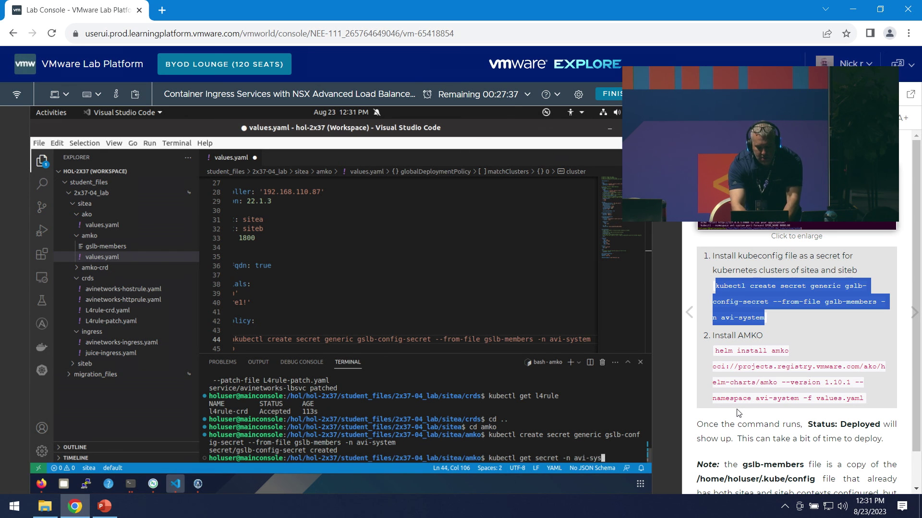
pyautogui.write('tem')
pyautogui.press('Return')
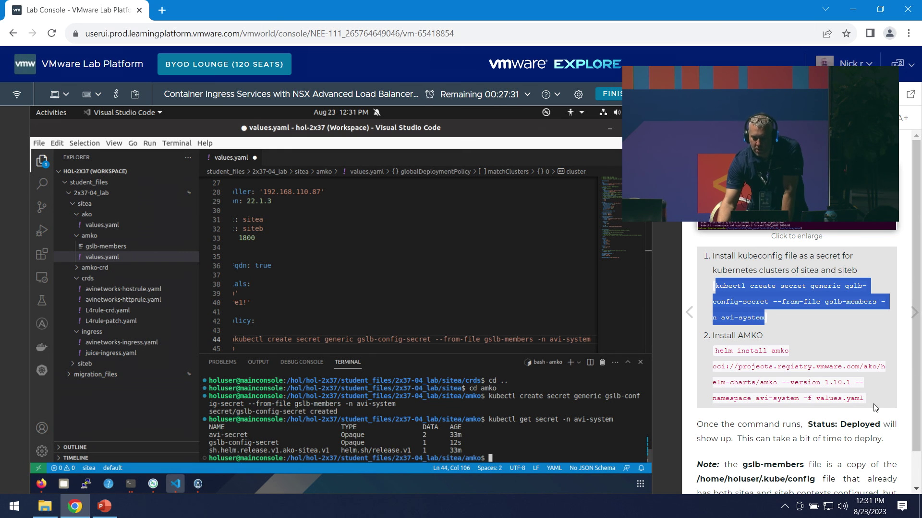
# - Run the guide's helm install command for AMKO 1.10.1 into avi-system, confirming STATUS deployed
pyautogui.moveTo(864, 396); pyautogui.dragTo(712, 349)
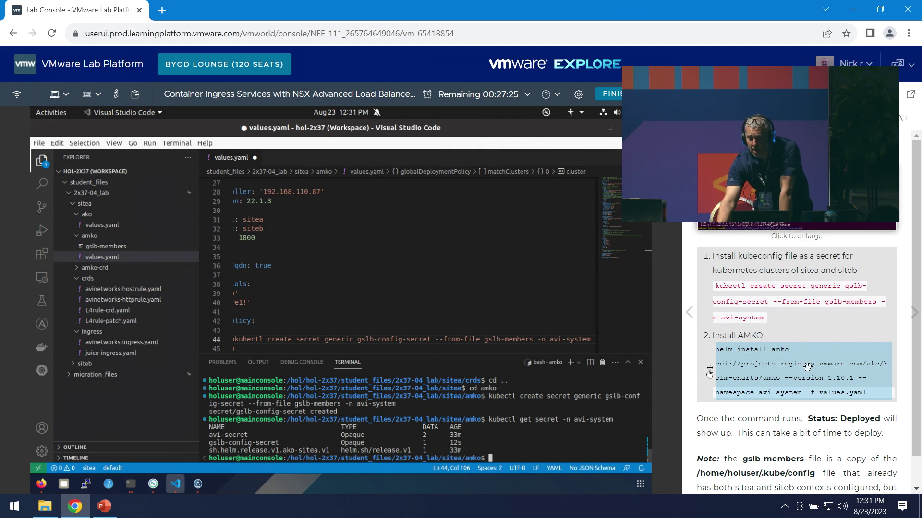
pyautogui.moveTo(807, 367); pyautogui.dragTo(406, 362)
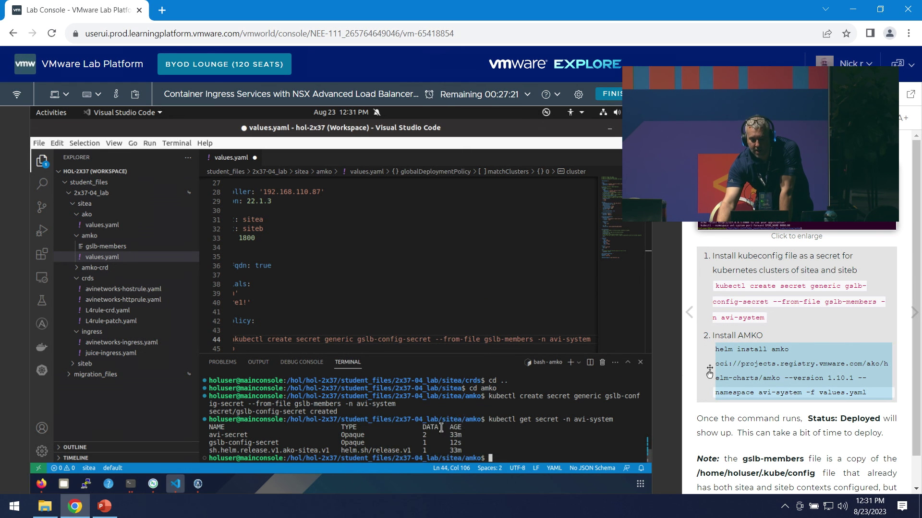
pyautogui.press('Return')
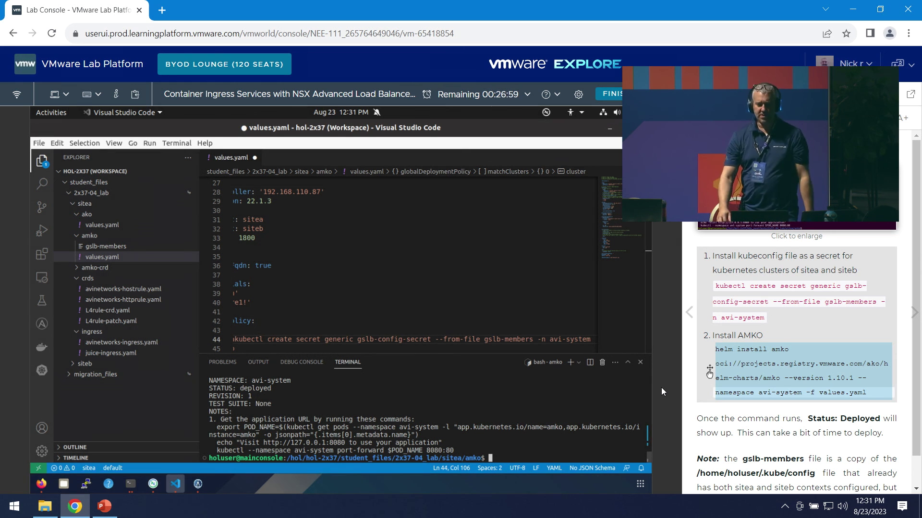
pyautogui.scroll(-1, 869, 355)
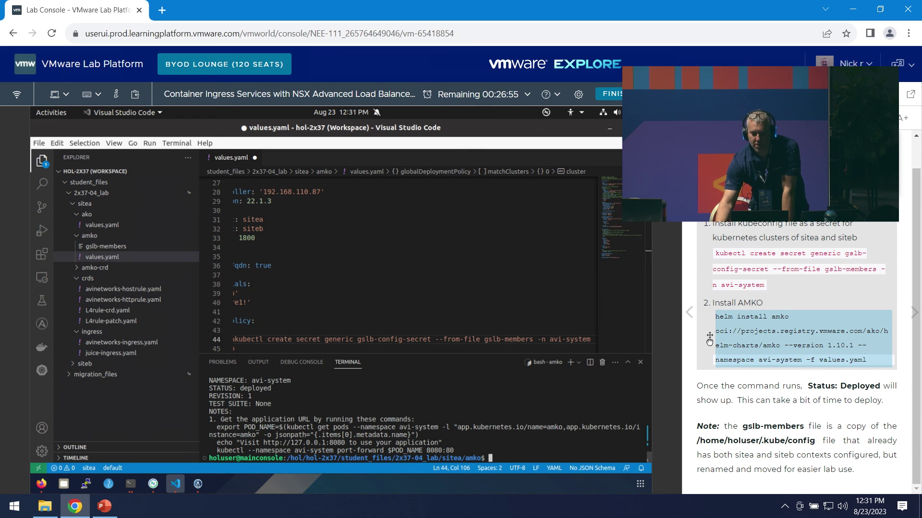
pyautogui.click(695, 118)
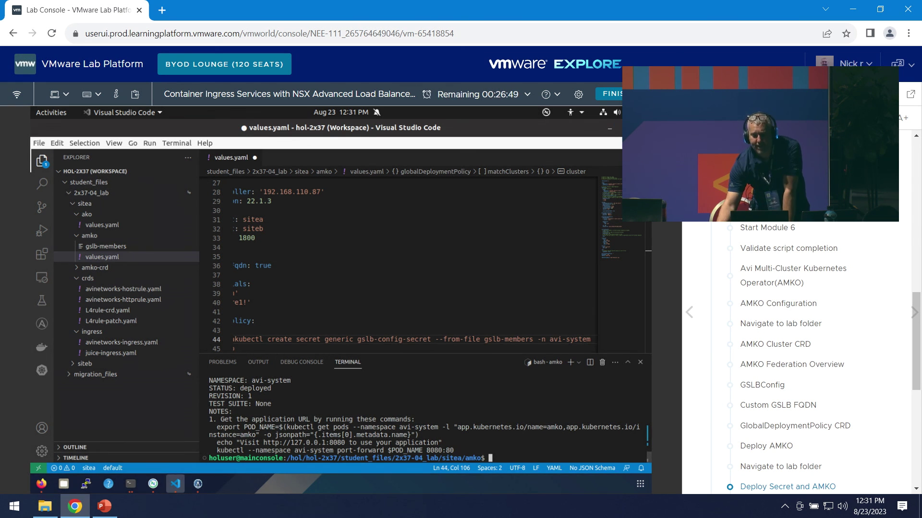
# - Navigate the lab guide to Module 7's Deploying Global Services section and its AMKO CRD page
pyautogui.scroll(-4, 824, 323)
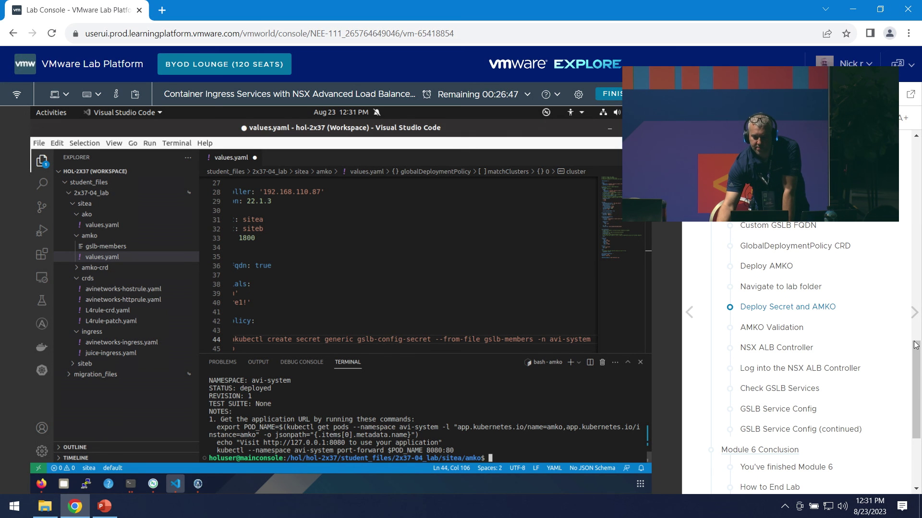
pyautogui.click(783, 411)
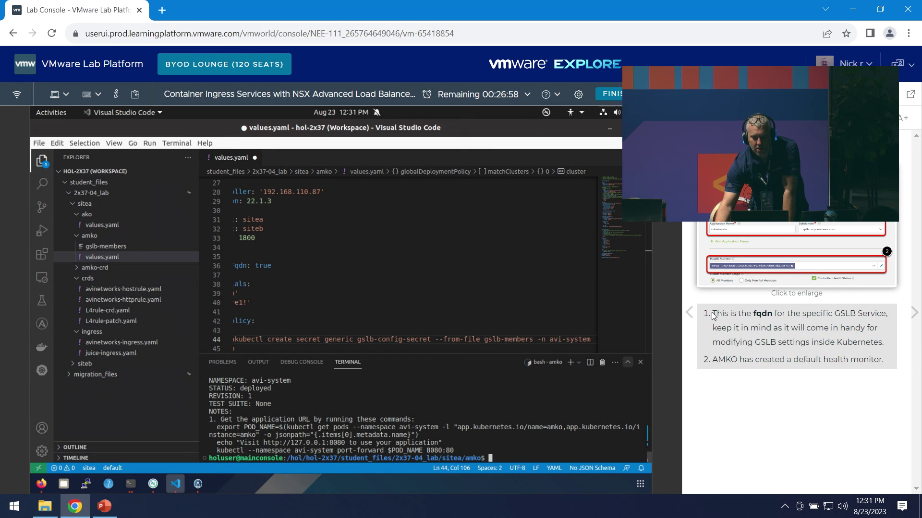
pyautogui.click(694, 119)
pyautogui.scroll(-4, 769, 407)
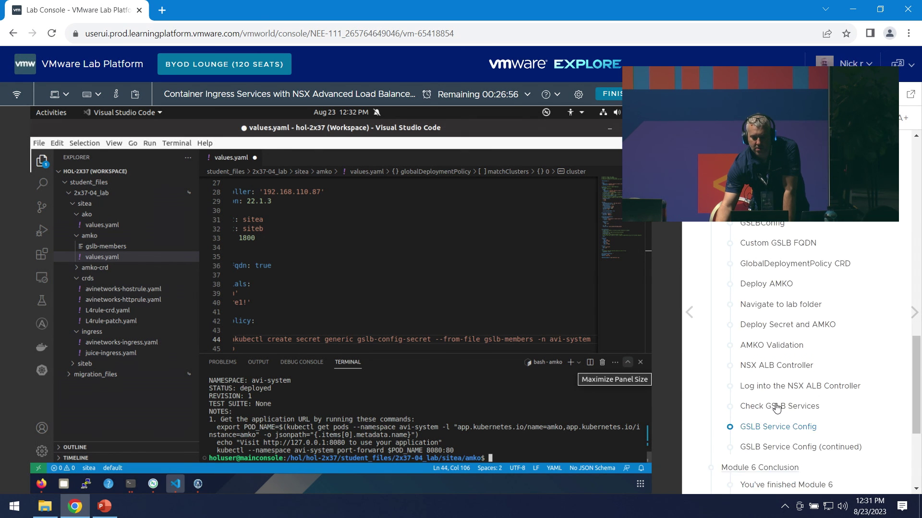
pyautogui.scroll(-1, 787, 344)
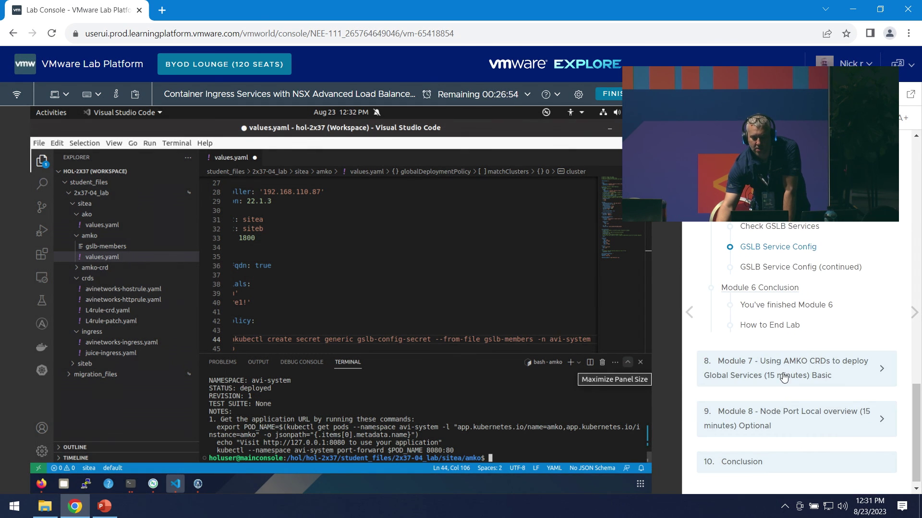
pyautogui.click(843, 385)
pyautogui.click(746, 232)
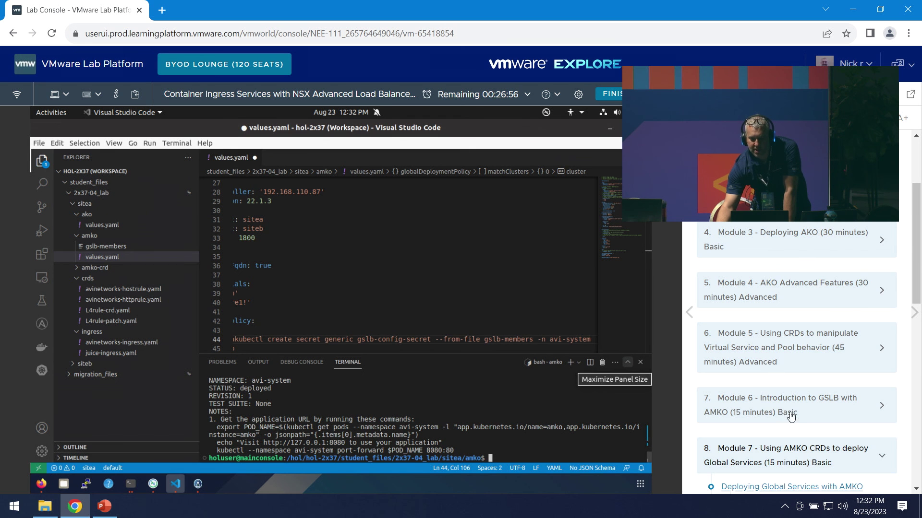
pyautogui.scroll(-1, 798, 418)
pyautogui.scroll(-4, 785, 411)
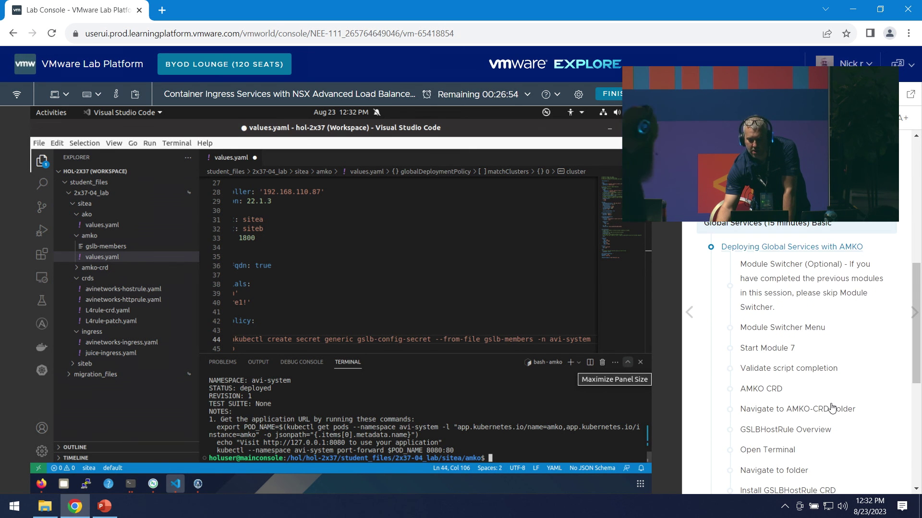
pyautogui.click(772, 337)
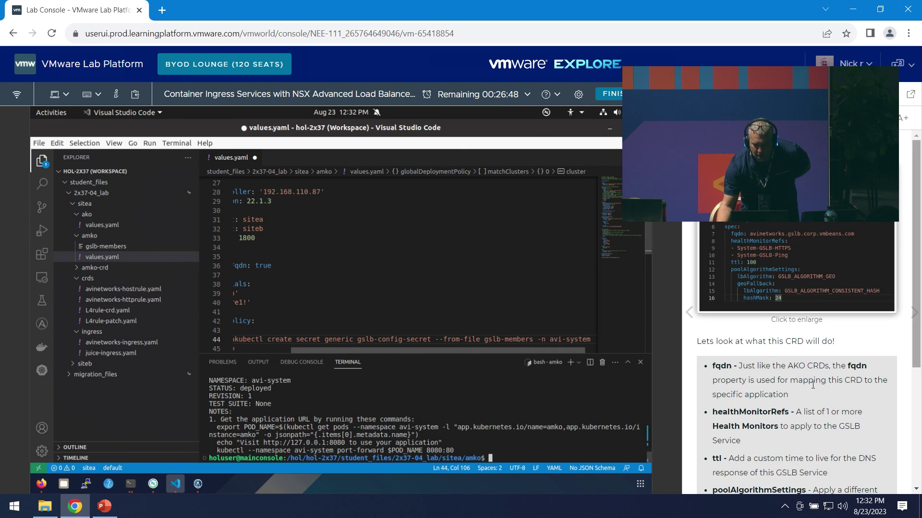
pyautogui.scroll(-3, 839, 384)
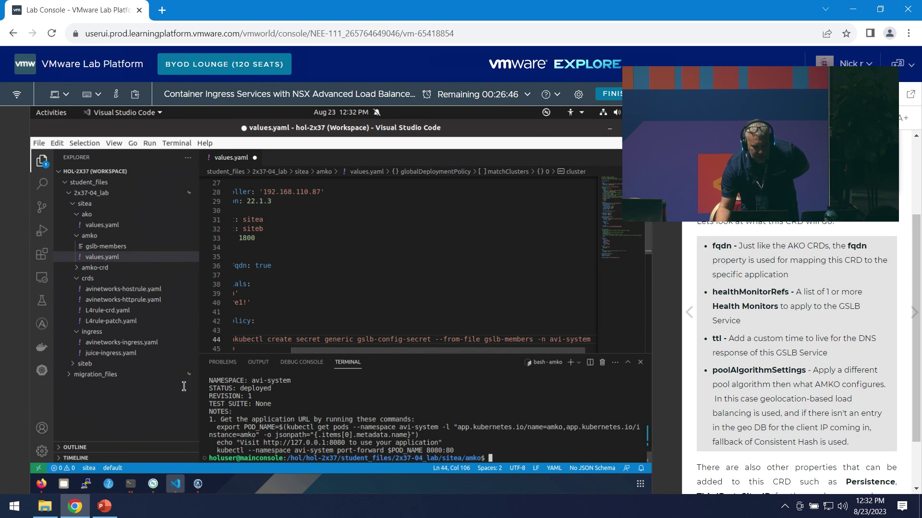
# - Expand sitea's amko-crd folder in Explorer and open avinetworks-gslbhostrule.yaml
pyautogui.click(75, 364)
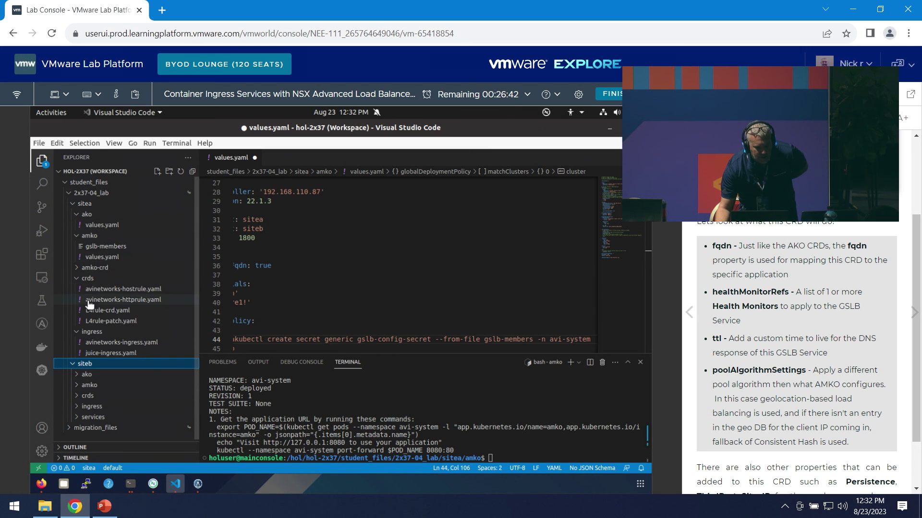
pyautogui.click(112, 268)
pyautogui.click(113, 268)
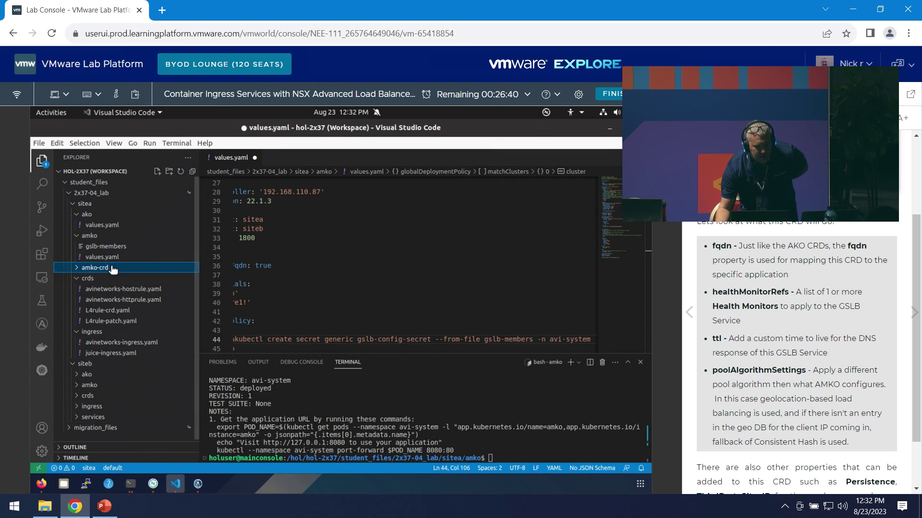
pyautogui.click(113, 269)
pyautogui.click(130, 279)
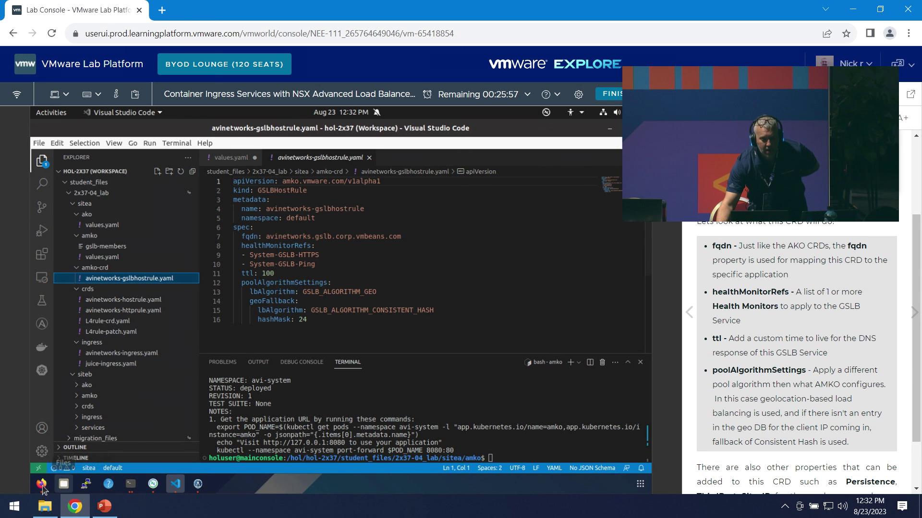
# - In the controller, go to Applications > GSLB Services and open avinetworks.gslb.corp.vmbeans.com
pyautogui.click(41, 484)
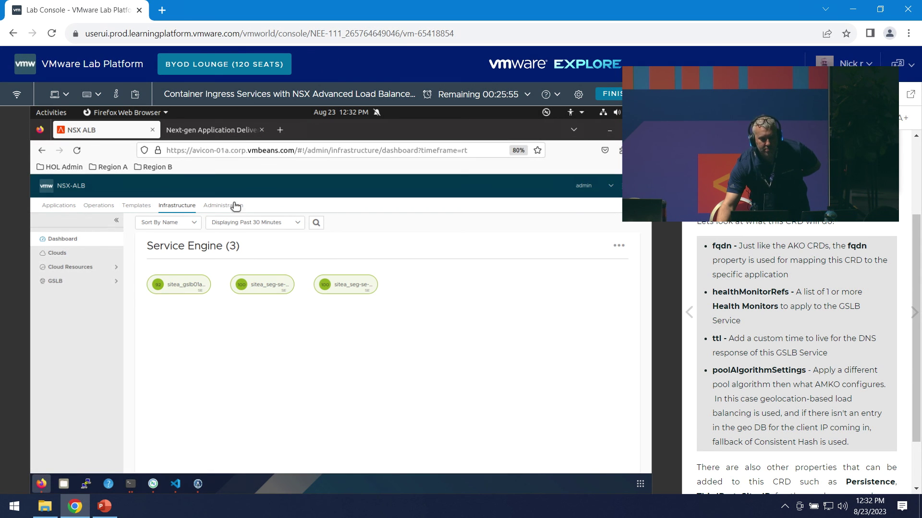
pyautogui.click(77, 211)
pyautogui.click(78, 254)
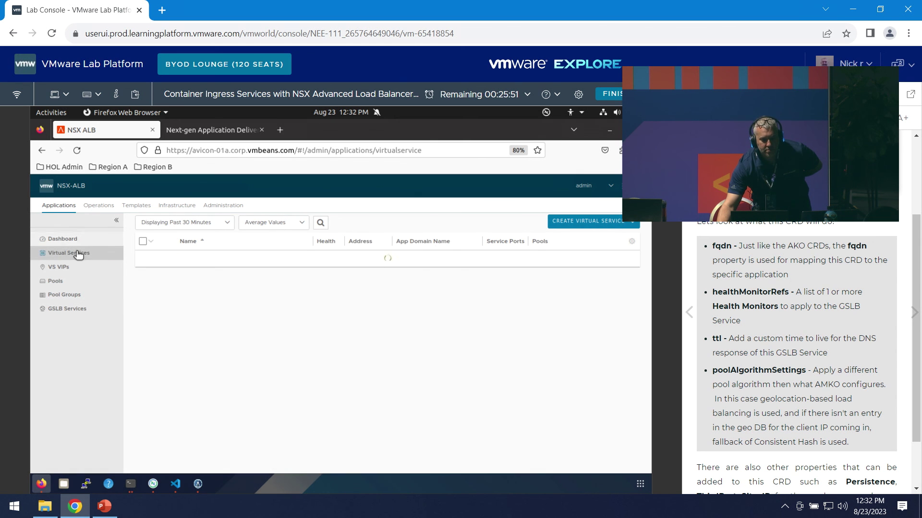
pyautogui.click(67, 240)
pyautogui.click(69, 308)
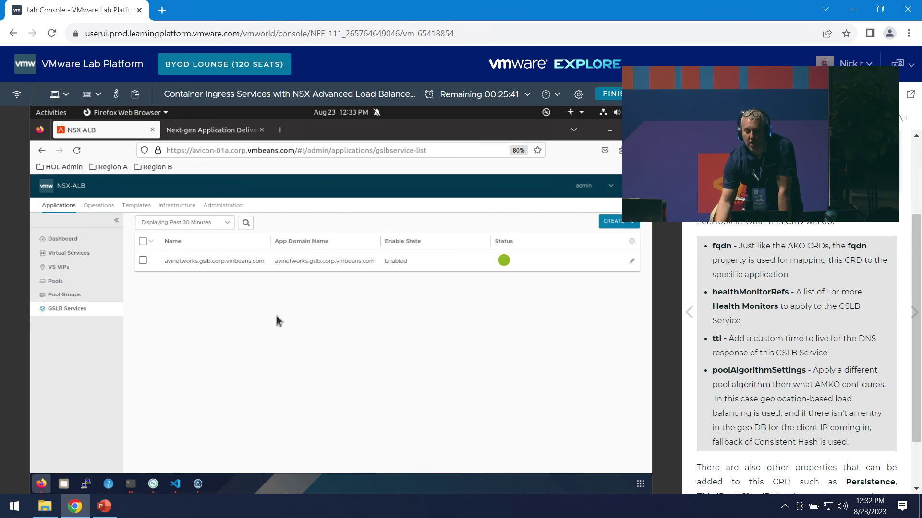
pyautogui.click(206, 261)
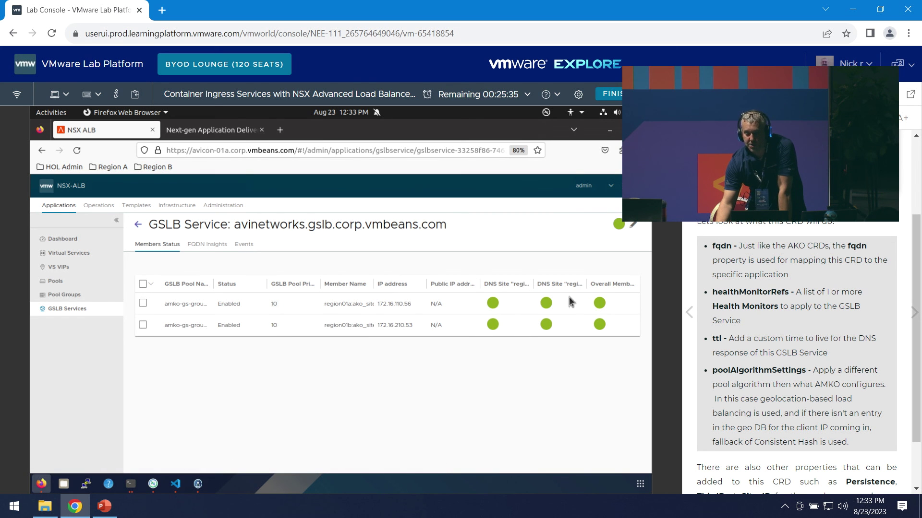
pyautogui.click(176, 483)
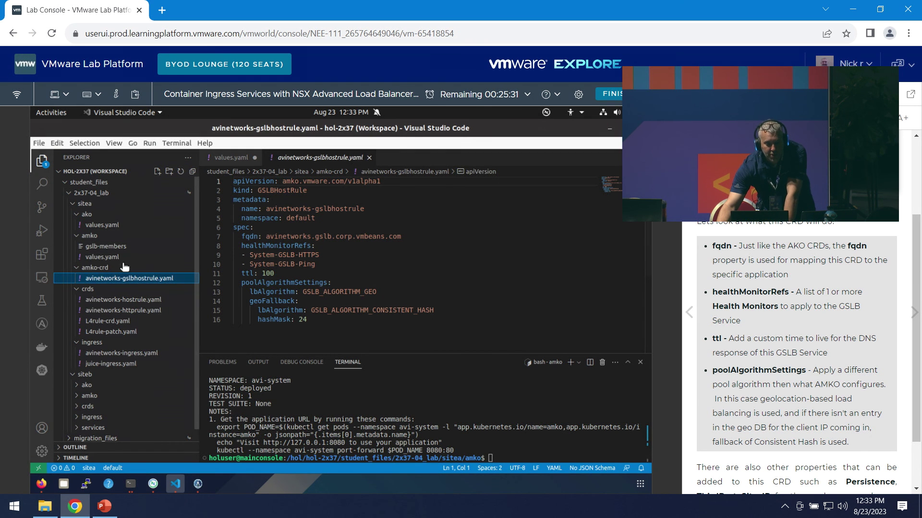
pyautogui.click(125, 353)
pyautogui.scroll(-1, 419, 285)
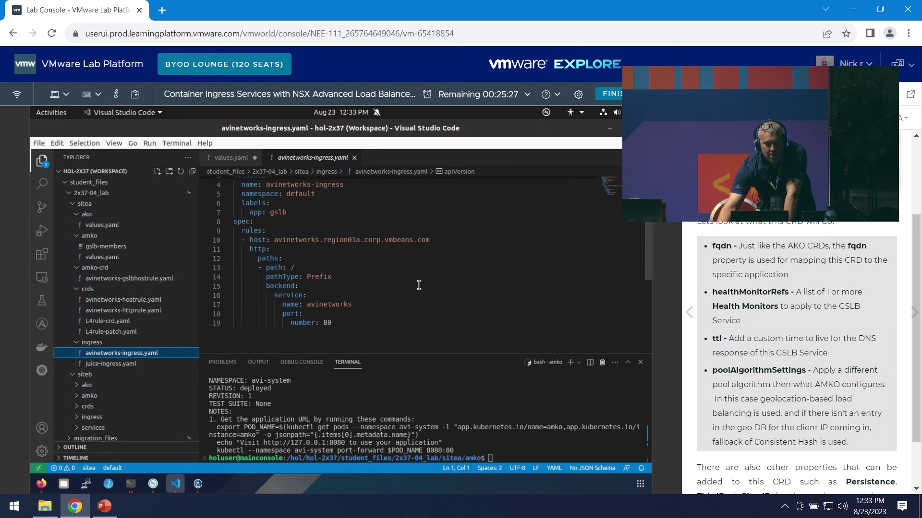
pyautogui.click(120, 364)
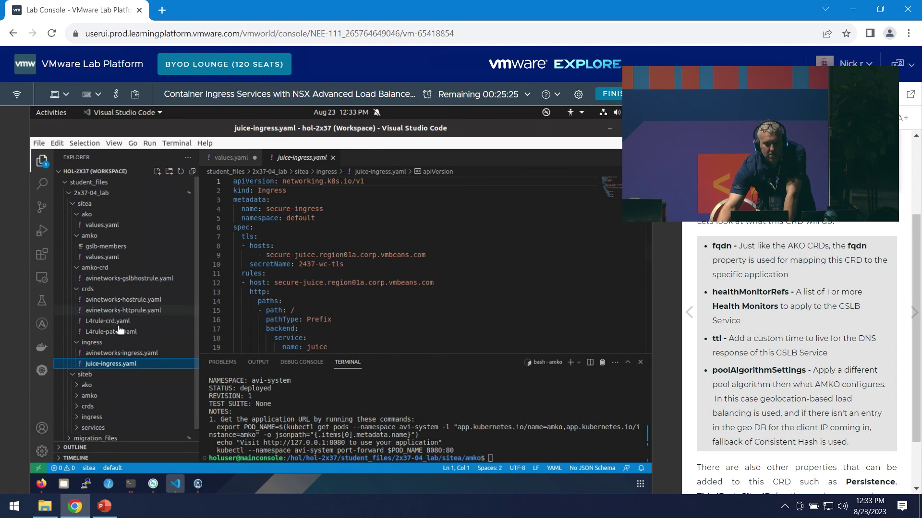
pyautogui.scroll(-1, 466, 276)
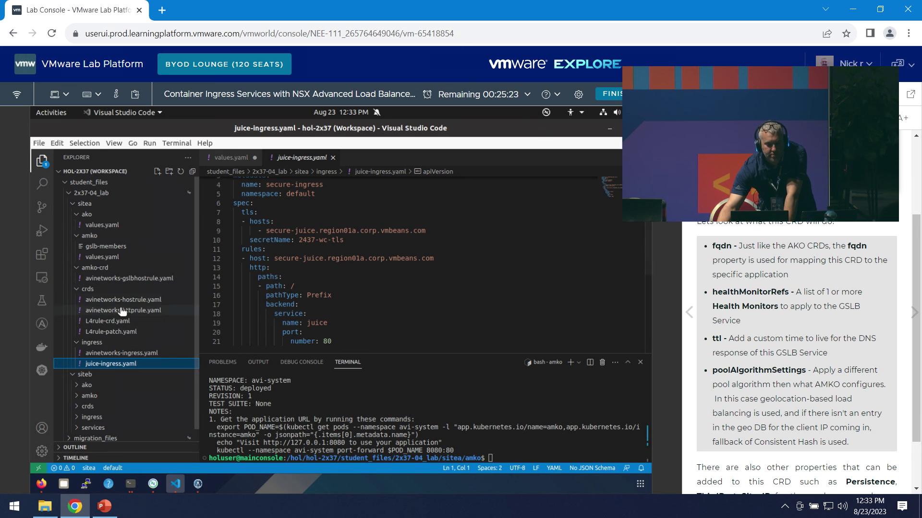
pyautogui.click(143, 280)
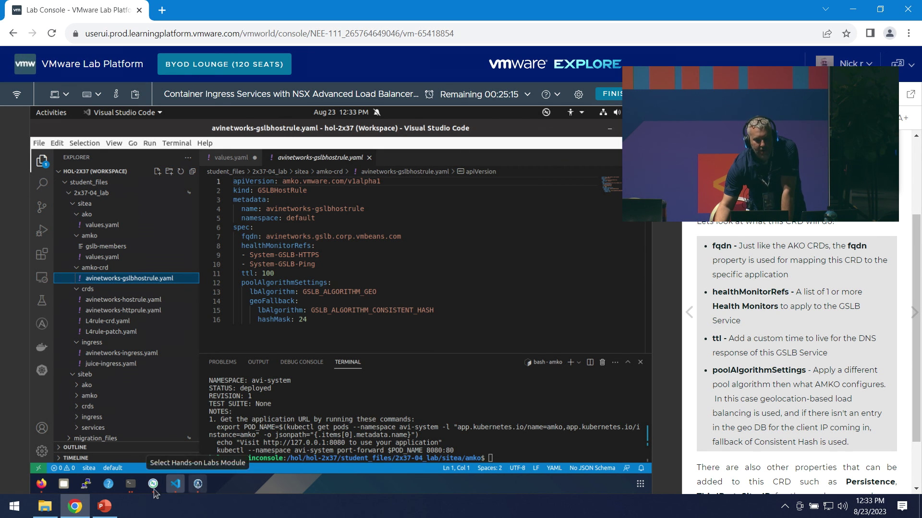
pyautogui.hotkey('alt', 'Tab')
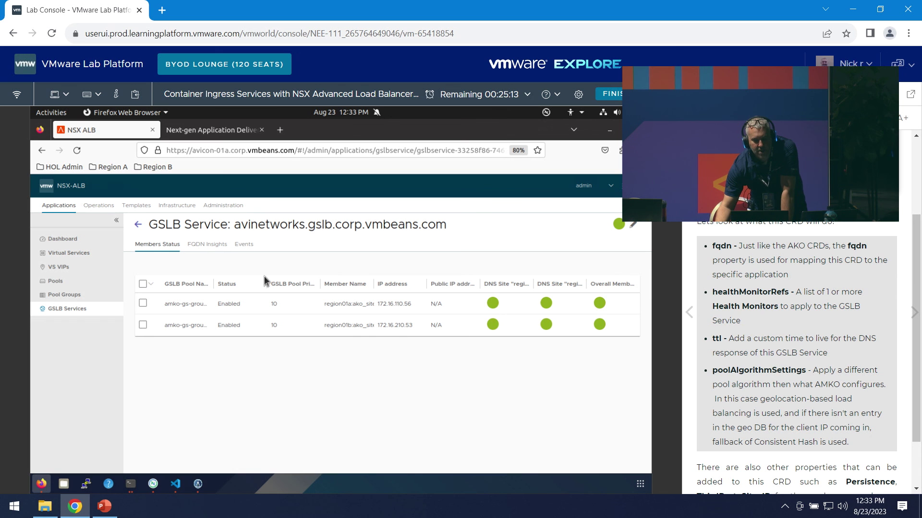
# - Review Edit GSLB Service's AMKO health monitor and Round Robin pool amko-gs-group-10 against the YAML
pyautogui.click(634, 226)
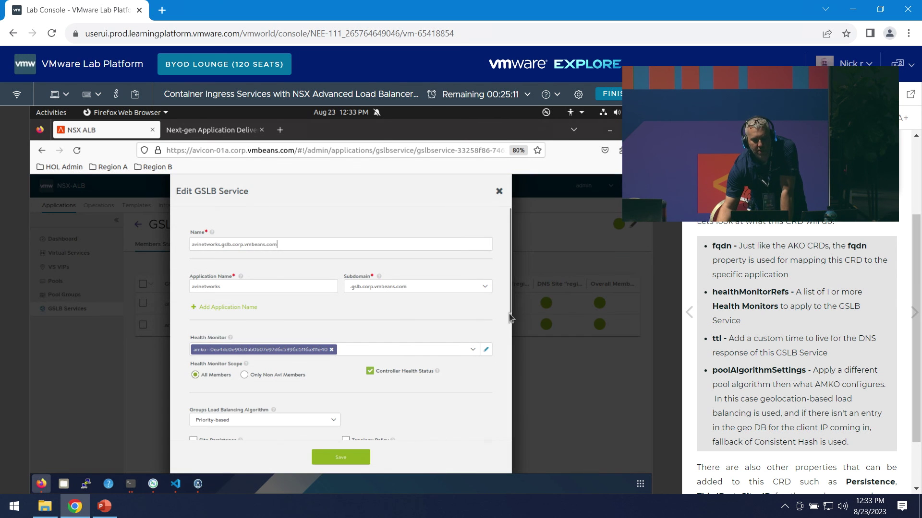
pyautogui.scroll(-2, 453, 439)
pyautogui.scroll(-2, 456, 442)
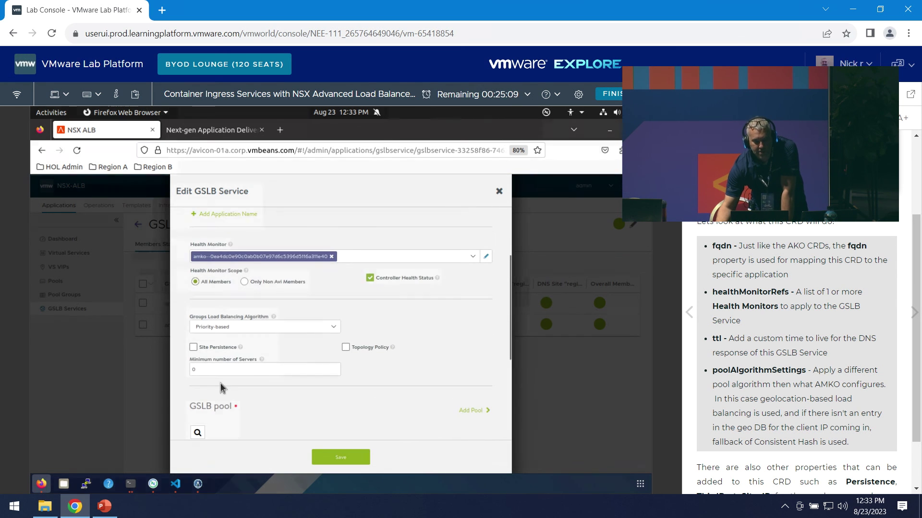
pyautogui.click(175, 483)
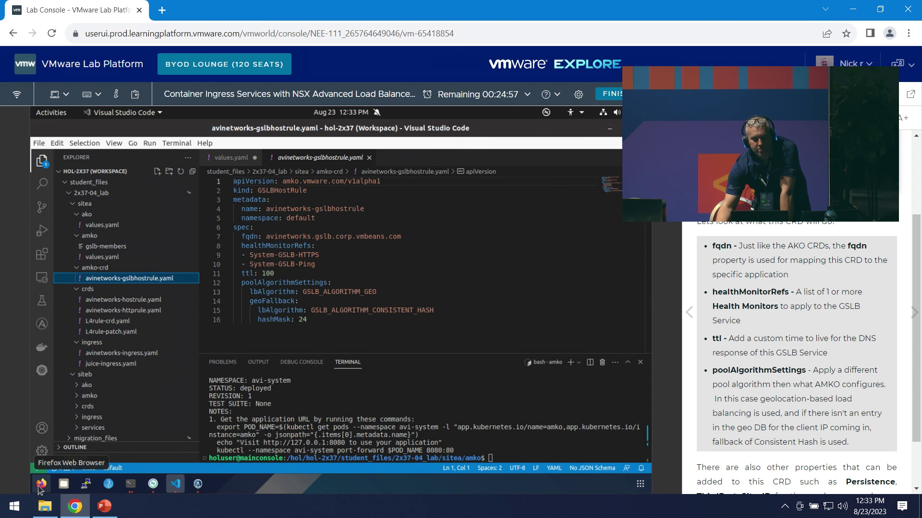
pyautogui.click(41, 483)
pyautogui.scroll(-3, 293, 362)
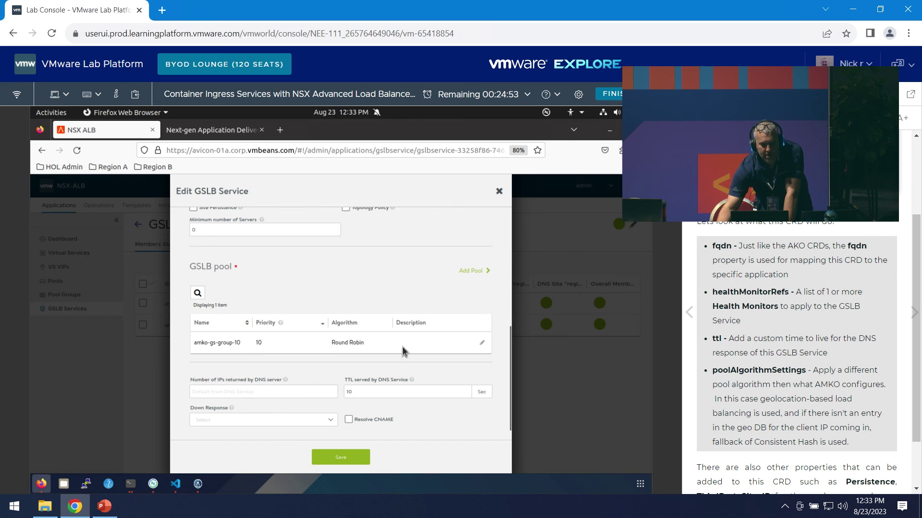
pyautogui.scroll(4, 387, 336)
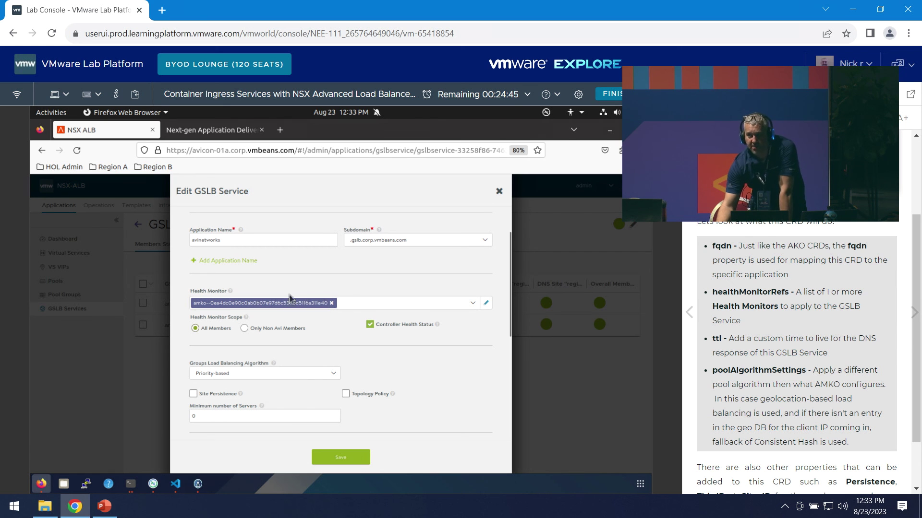
pyautogui.click(130, 484)
# - Move the terminal into sitea/amko-crd, list its files, and kubectl apply avinetworks-gslbhostrule.yaml
pyautogui.click(175, 484)
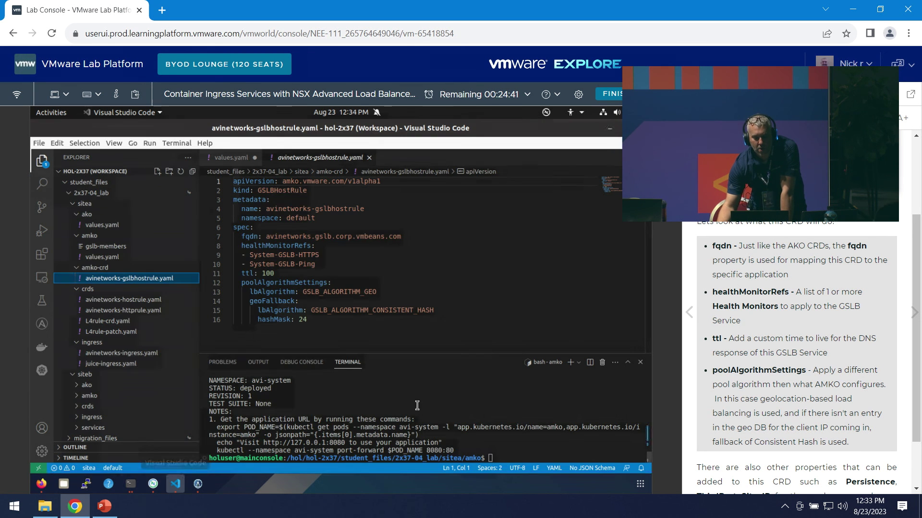
pyautogui.write('cd ..')
pyautogui.press('Return')
pyautogui.write('c')
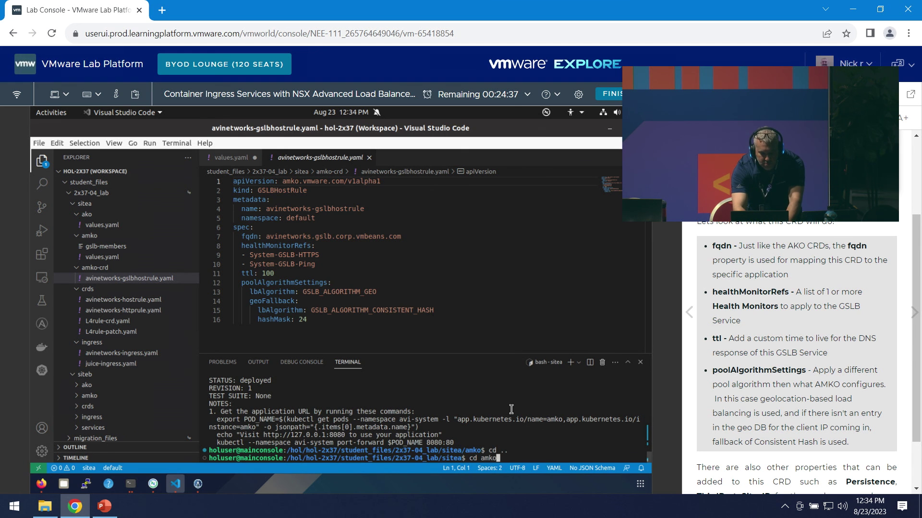
pyautogui.write('d amko-crd')
pyautogui.press('Return')
pyautogui.write('ls')
pyautogui.press('Return')
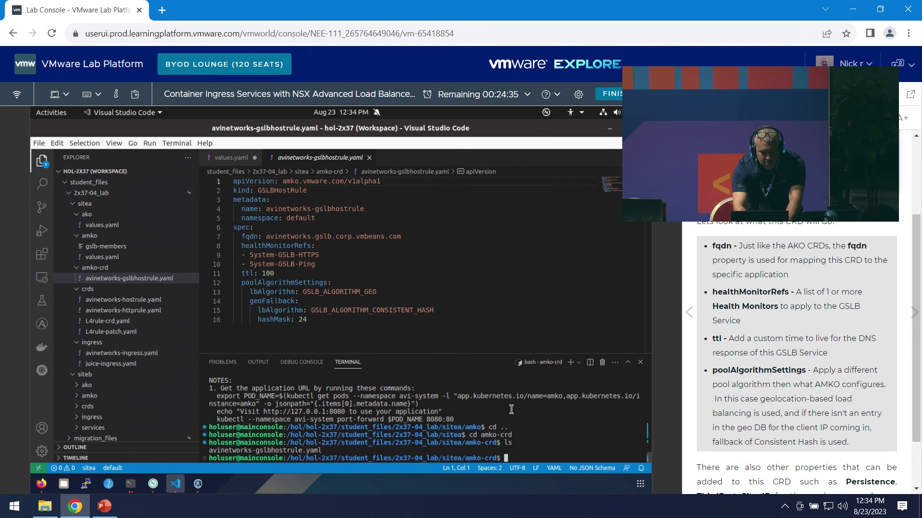
pyautogui.write('kubectl appl')
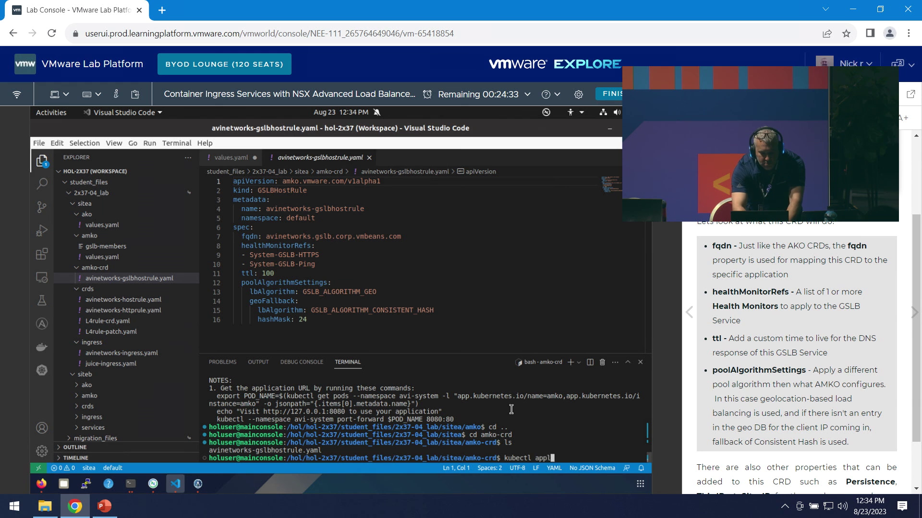
pyautogui.write('y -f a')
pyautogui.press('Tab')
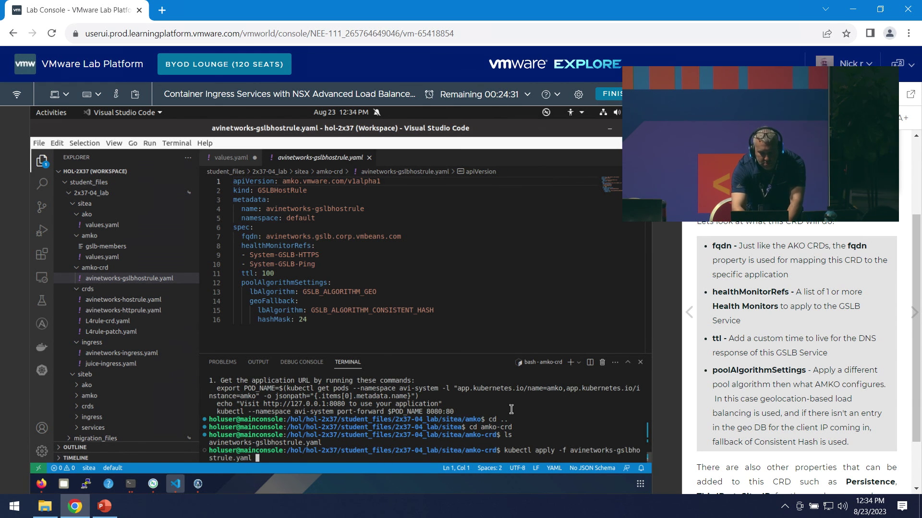
pyautogui.press('Return')
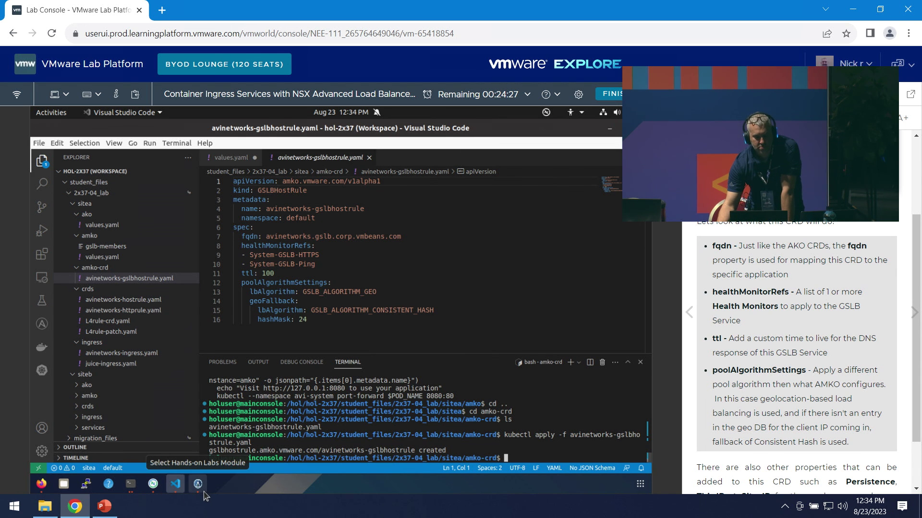
# - Reopen the avinetworks GSLB service settings to confirm System-GSLB-HTTPS, System-GSLB-Ping and Geo, then close
pyautogui.click(42, 484)
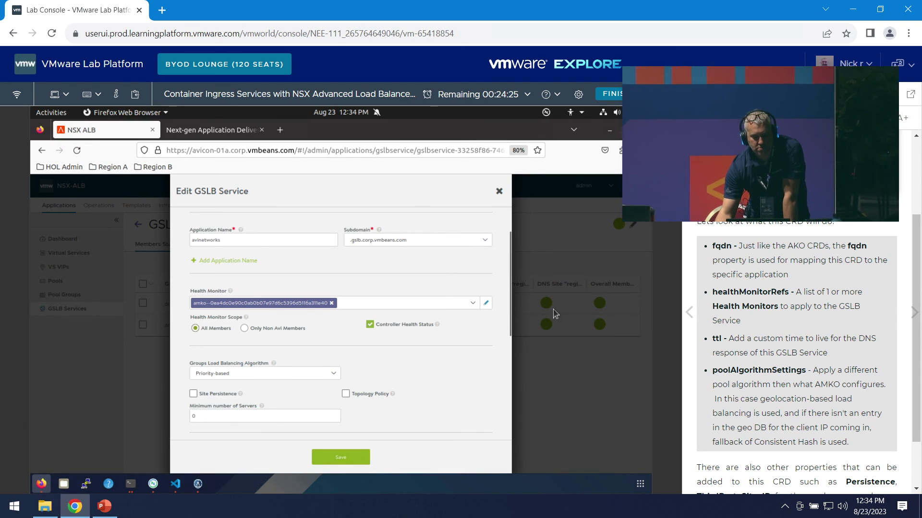
pyautogui.press('Escape')
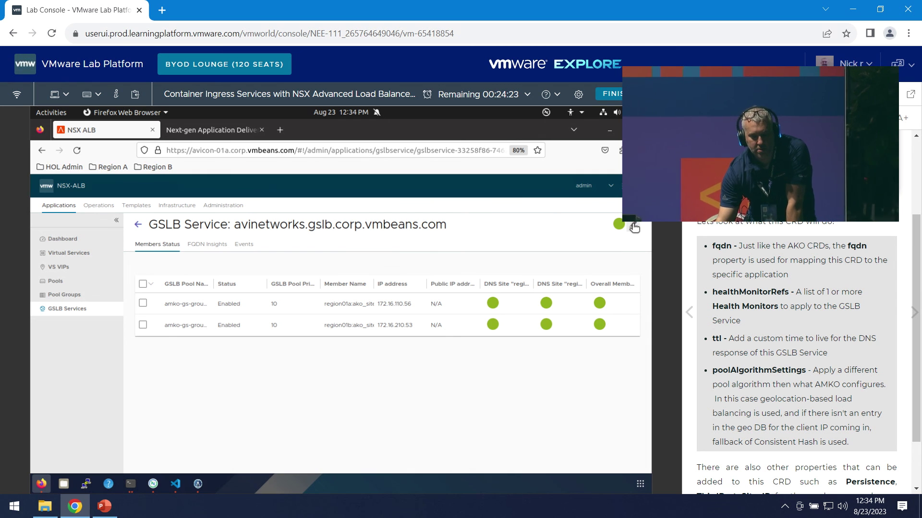
pyautogui.click(632, 225)
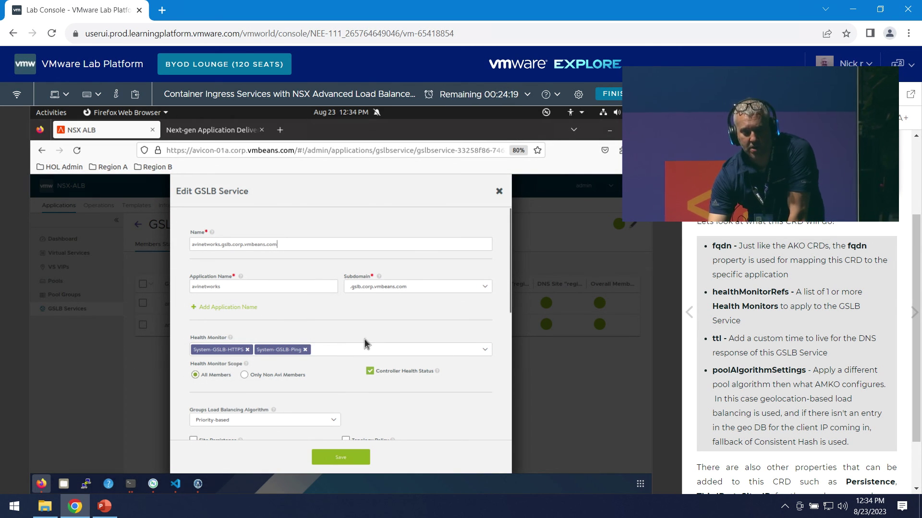
pyautogui.scroll(-5, 364, 338)
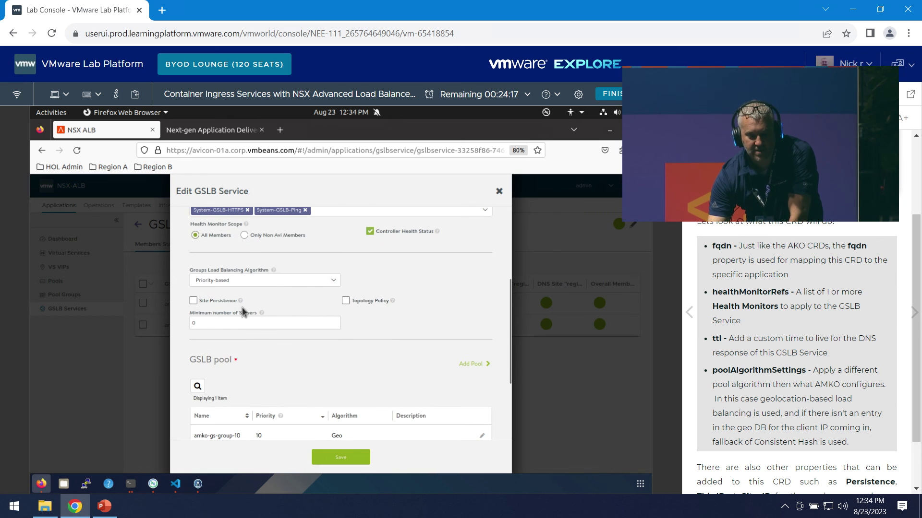
pyautogui.scroll(-3, 313, 333)
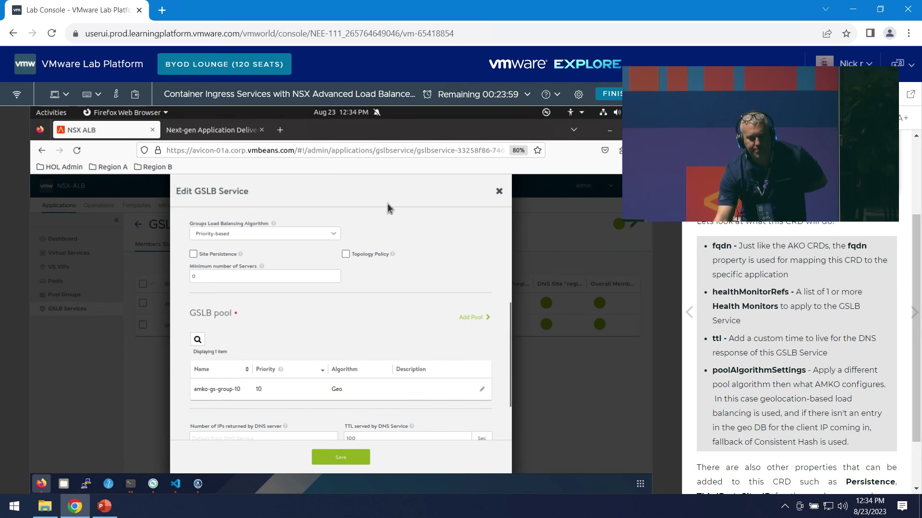
pyautogui.click(499, 191)
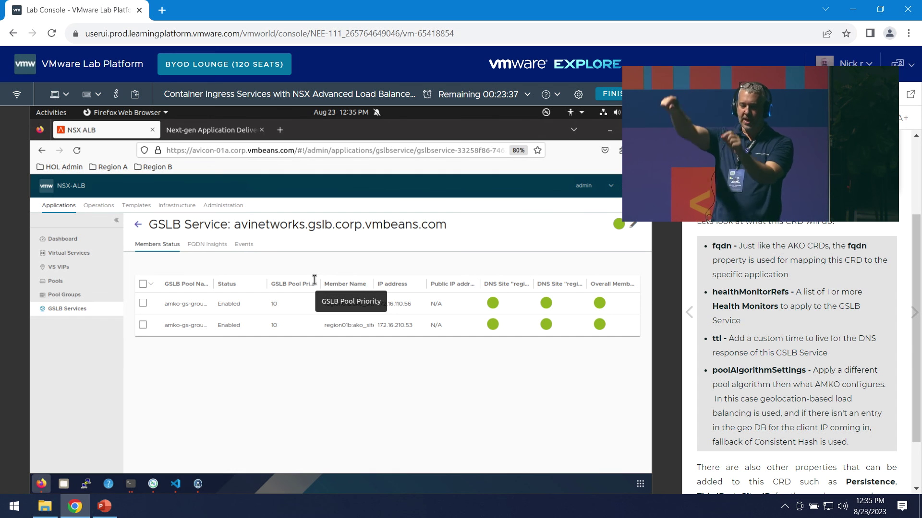
# - Open the Region B controller from the bookmarks and log in
pyautogui.click(138, 171)
pyautogui.click(206, 184)
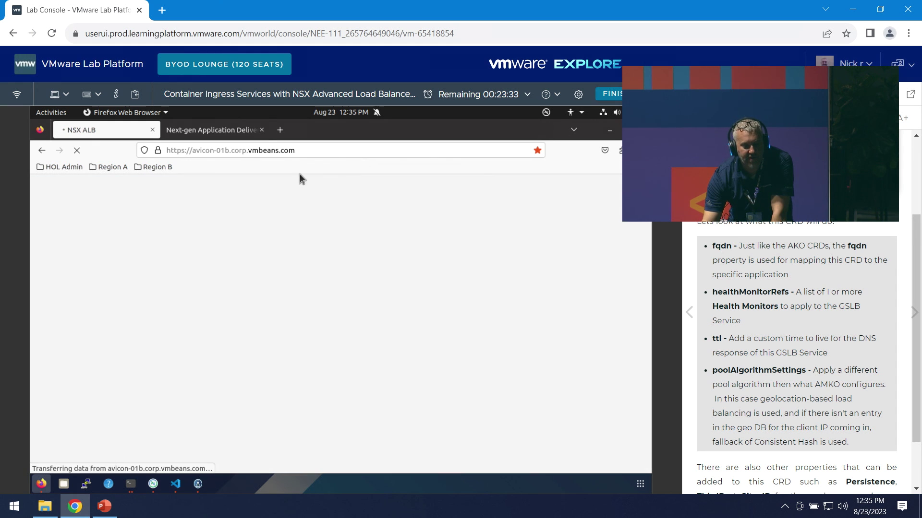
pyautogui.click(144, 399)
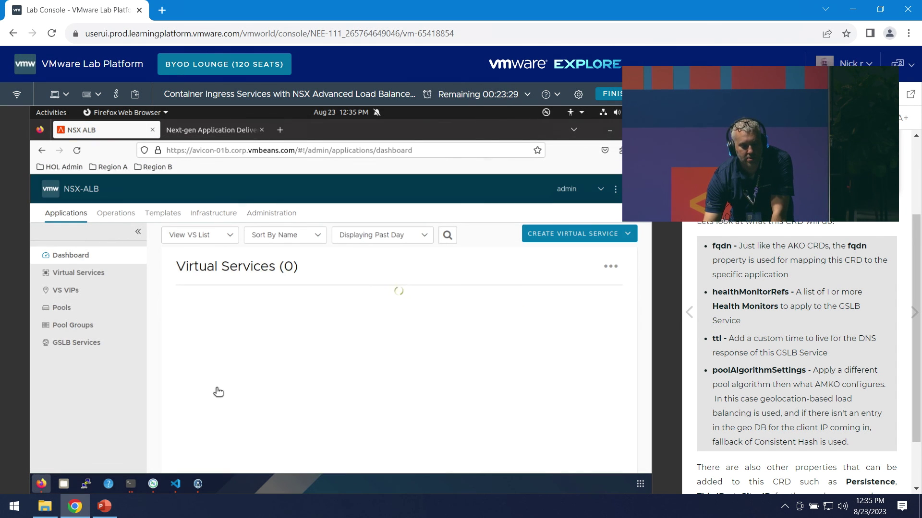
# - Show virtual services as a VS tree and expand the first service to its two servers
pyautogui.click(182, 237)
pyautogui.click(197, 267)
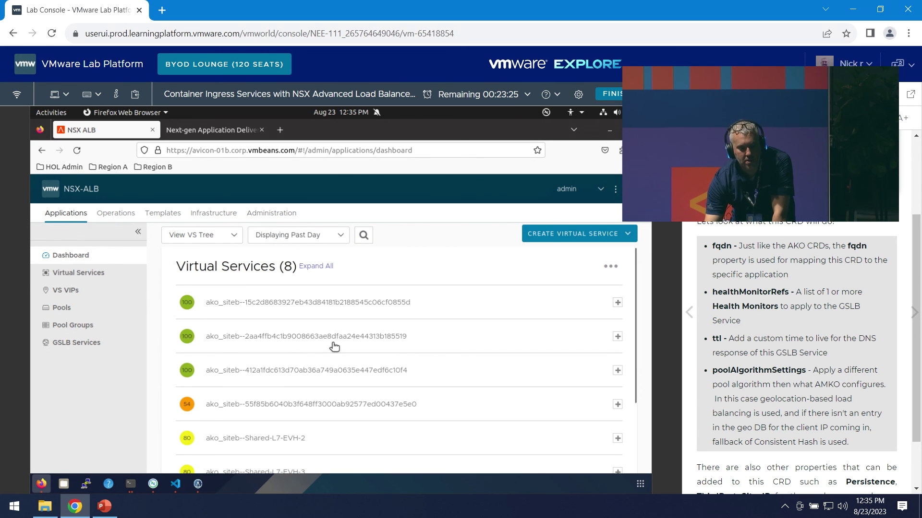
pyautogui.scroll(-2, 342, 428)
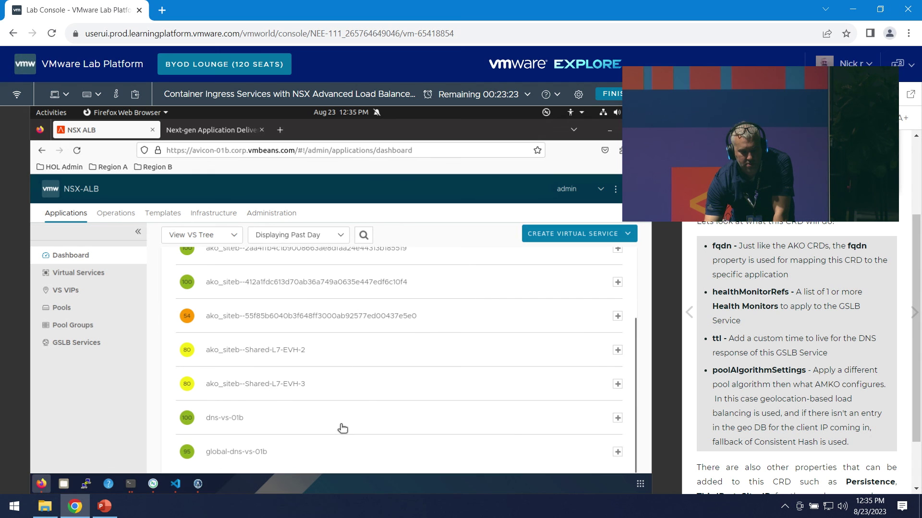
pyautogui.scroll(3, 350, 425)
pyautogui.click(456, 307)
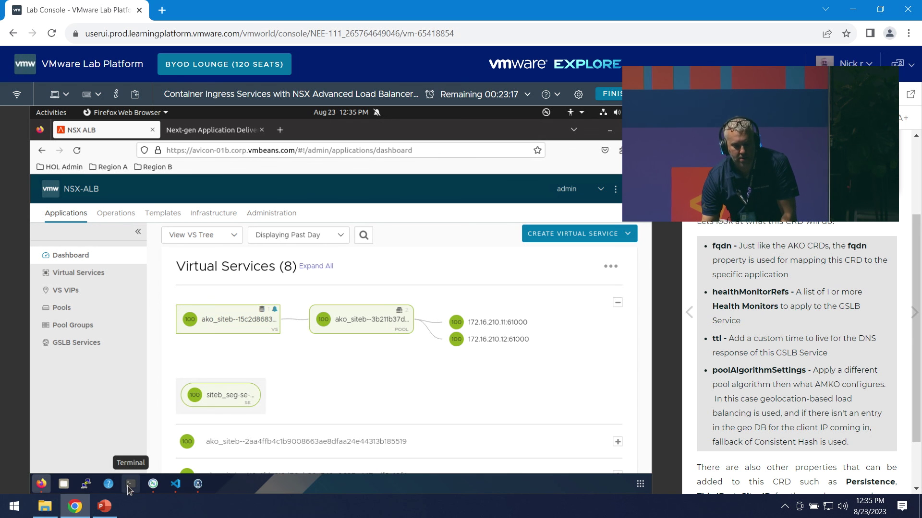
pyautogui.scroll(-5, 351, 408)
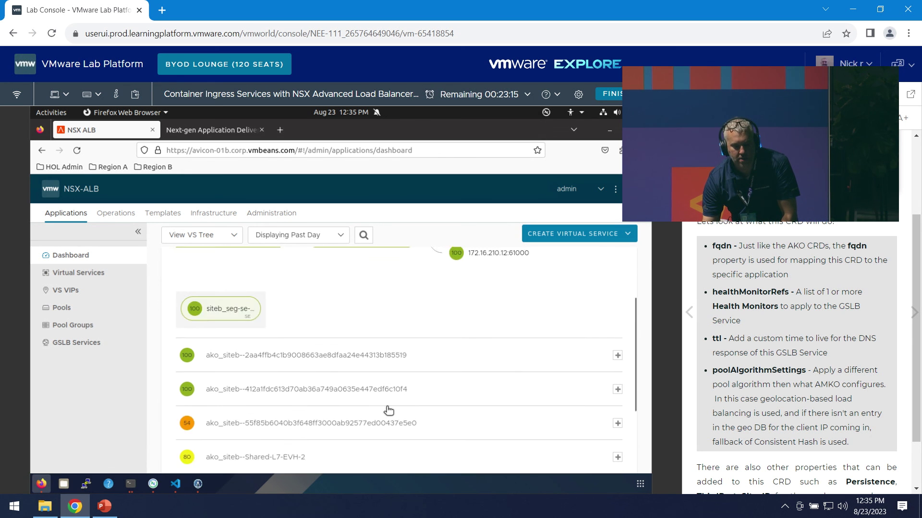
pyautogui.click(133, 485)
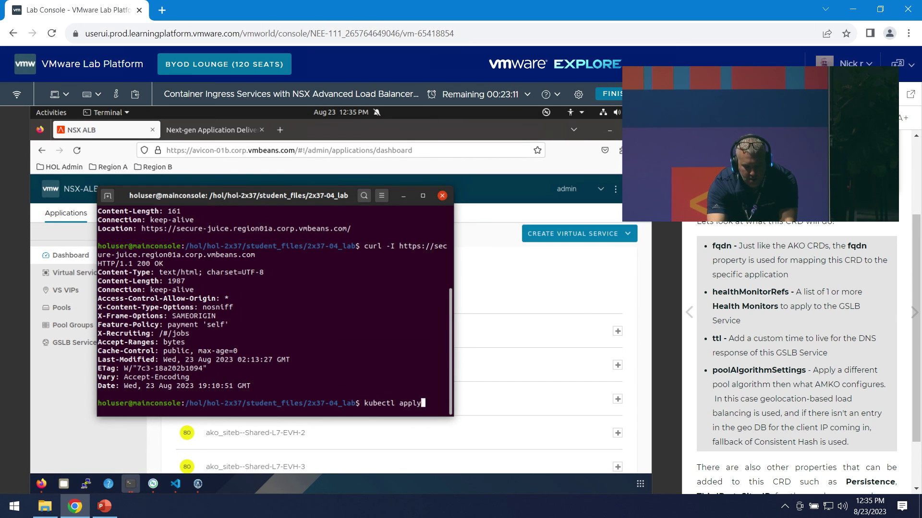
# - Switch kubectl to the siteb context and list its services and deployments
pyautogui.press('BackSpace')
pyautogui.press('BackSpace')
pyautogui.press('BackSpace')
pyautogui.press('BackSpace')
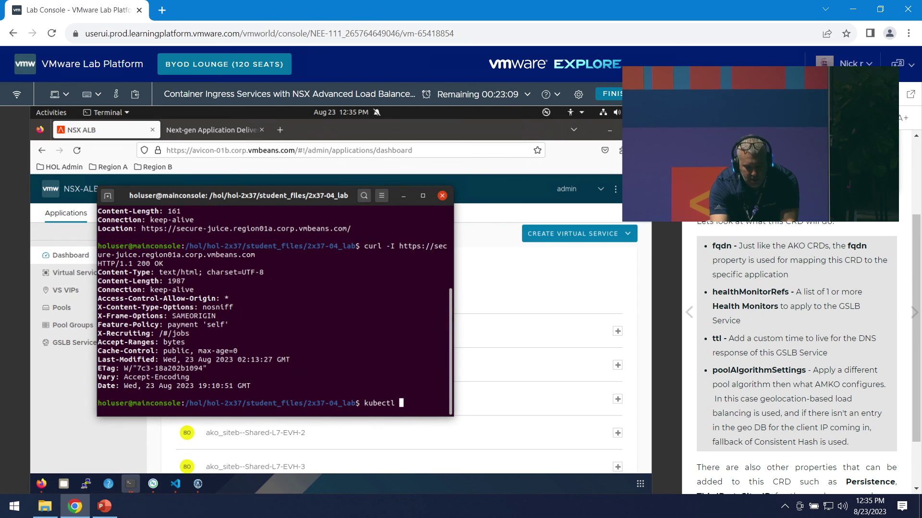
pyautogui.write('config use-')
pyautogui.write('c')
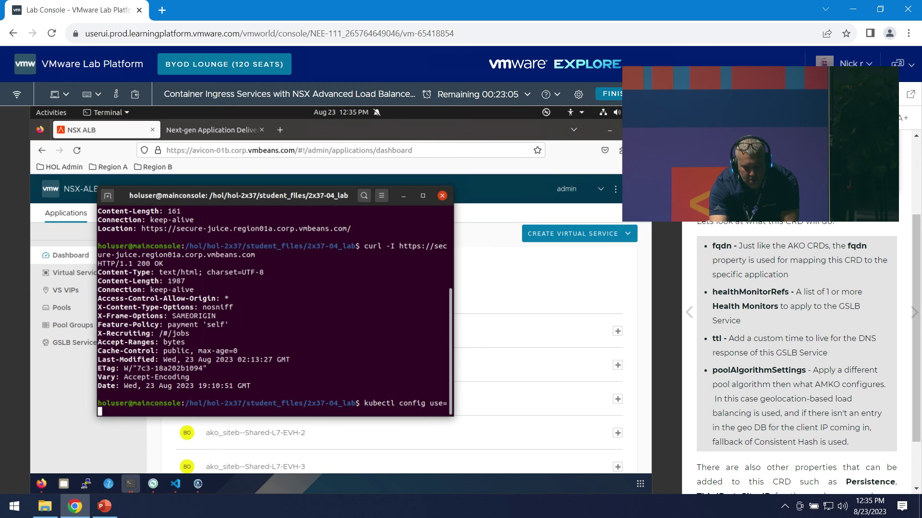
pyautogui.write('context site')
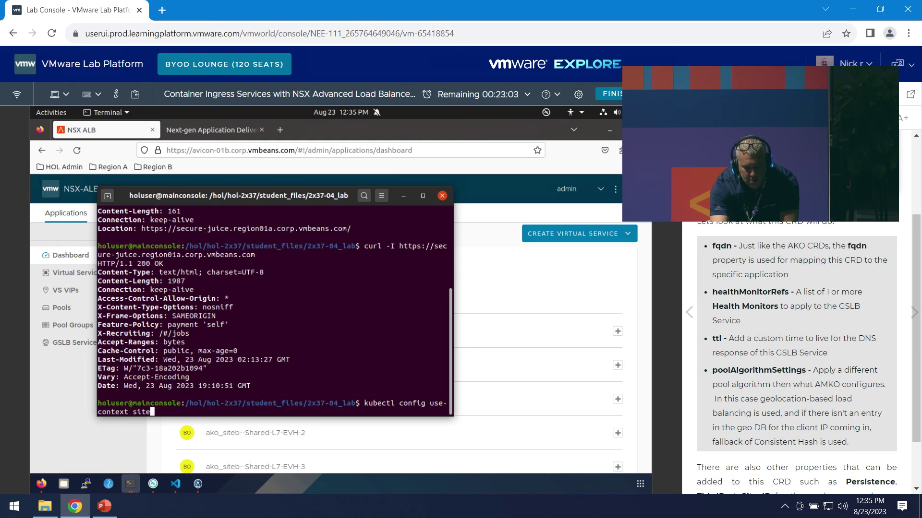
pyautogui.write('b')
pyautogui.press('Return')
pyautogui.write('kubectl get svc')
pyautogui.press('Return')
pyautogui.write('kubec')
pyautogui.write('tl s')
pyautogui.press('BackSpace')
pyautogui.write('get deployment')
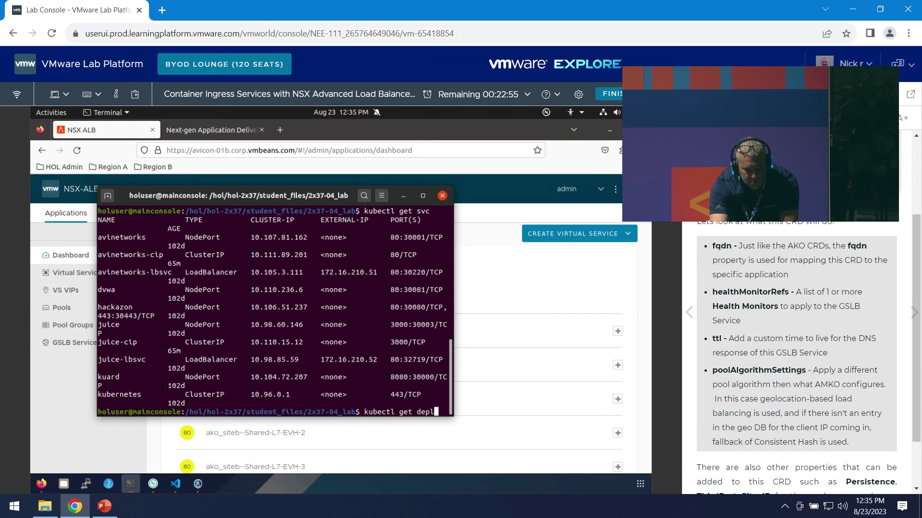
pyautogui.press('Return')
# - Scale the avinetworks deployment to 10 replicas with kubectl scale deployment
pyautogui.write('kubec')
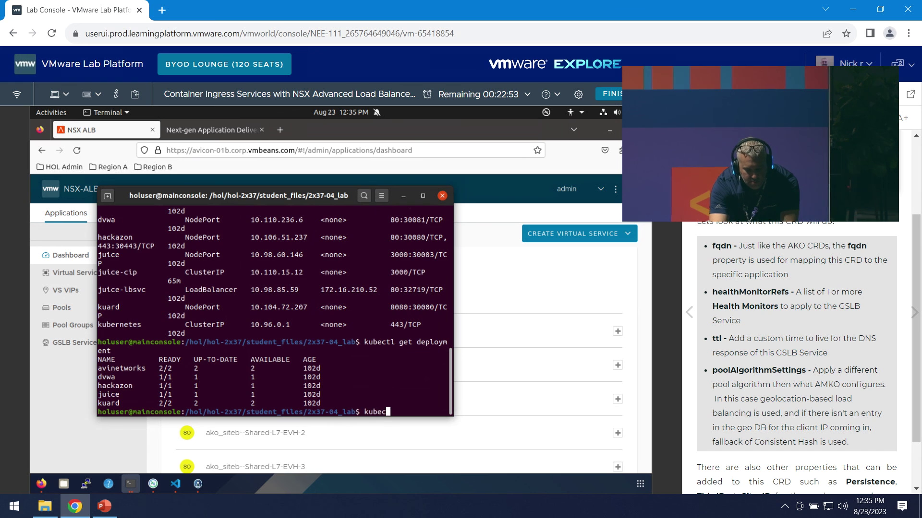
pyautogui.write('tl scale a')
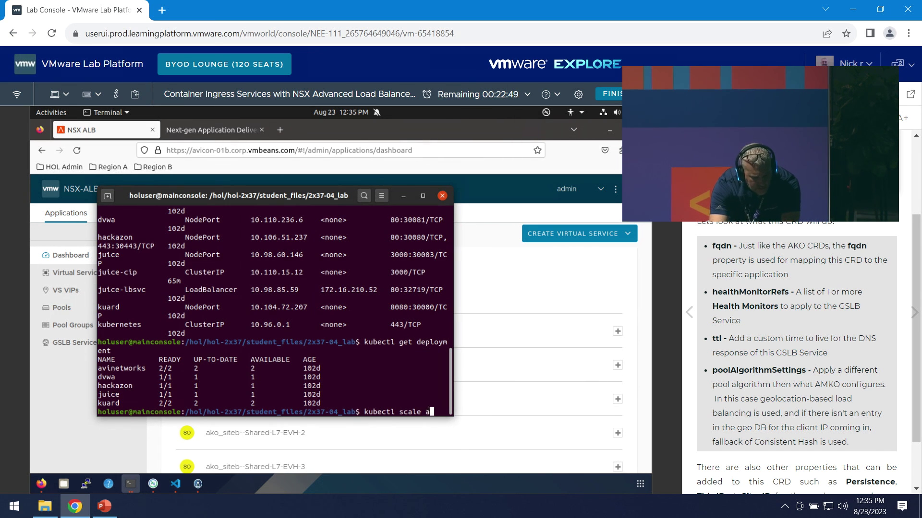
pyautogui.write('vinetworks --replicas 10')
pyautogui.press('Return')
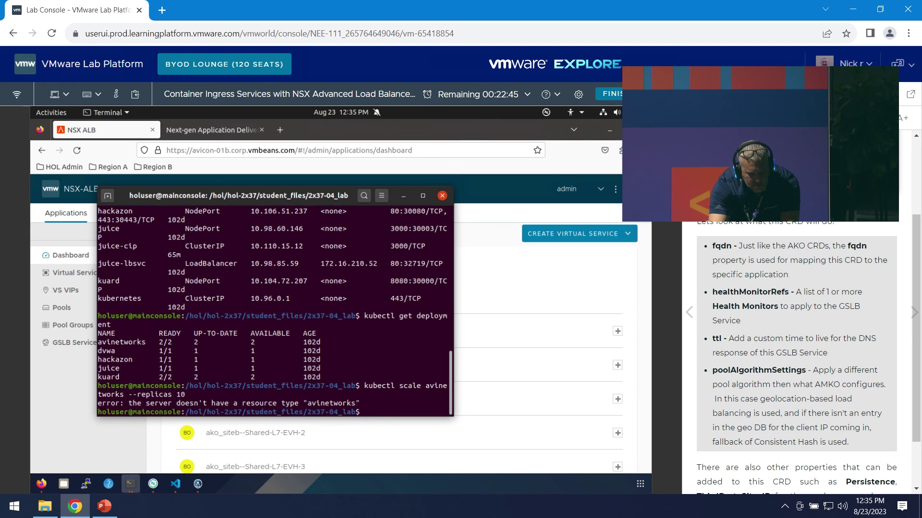
pyautogui.press('Up')
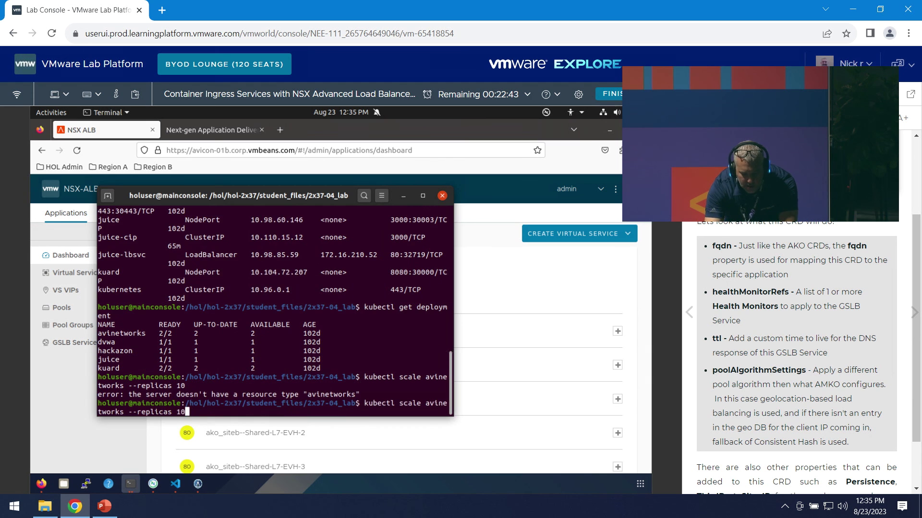
pyautogui.press('Left')
pyautogui.press('Left')
pyautogui.press('Left')
pyautogui.press('Left')
pyautogui.press('Left')
pyautogui.press('Left')
pyautogui.press('Left')
pyautogui.press('Left')
pyautogui.press('Left')
pyautogui.press('Left')
pyautogui.press('Left')
pyautogui.press('Left')
pyautogui.press('Left')
pyautogui.press('Left')
pyautogui.press('Left')
pyautogui.press('Left')
pyautogui.press('Left')
pyautogui.press('Left')
pyautogui.press('Right')
pyautogui.press('Right')
pyautogui.write('del')
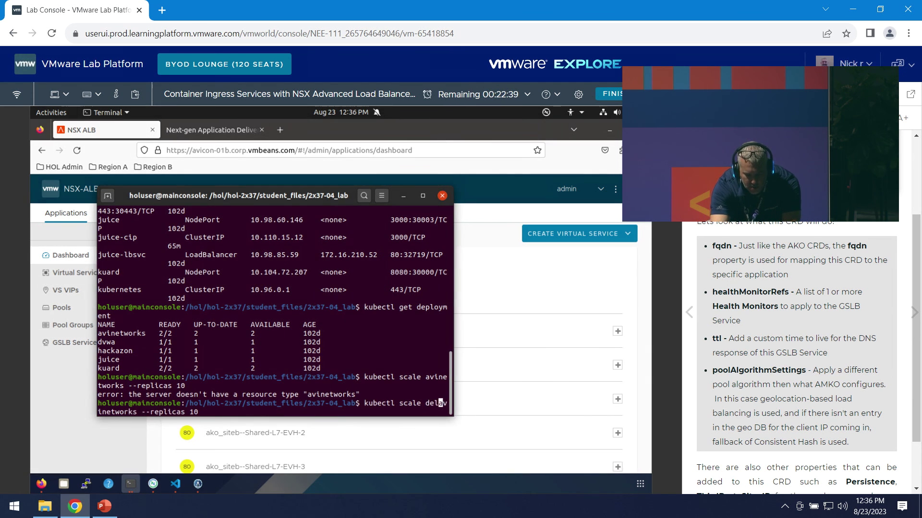
pyautogui.press('BackSpace')
pyautogui.write('ployment')
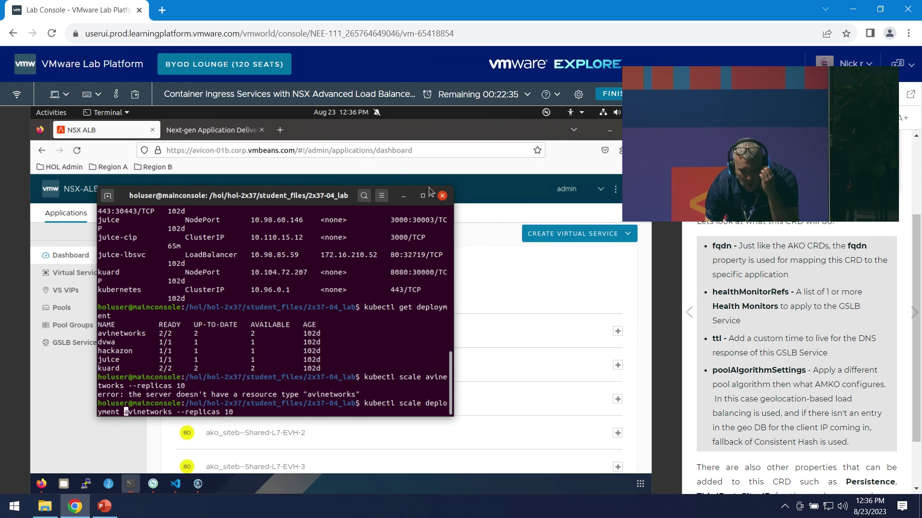
pyautogui.moveTo(268, 196); pyautogui.dragTo(296, 222)
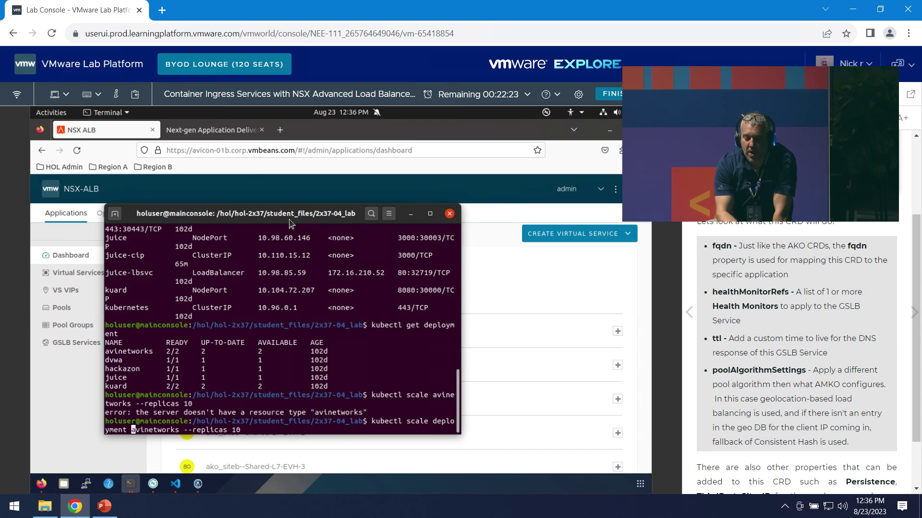
pyautogui.moveTo(200, 214); pyautogui.dragTo(309, 213)
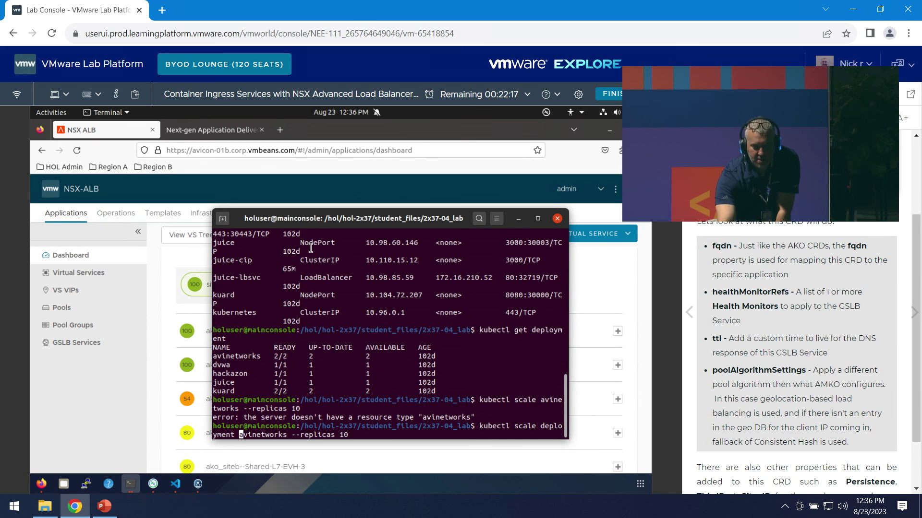
pyautogui.press('Return')
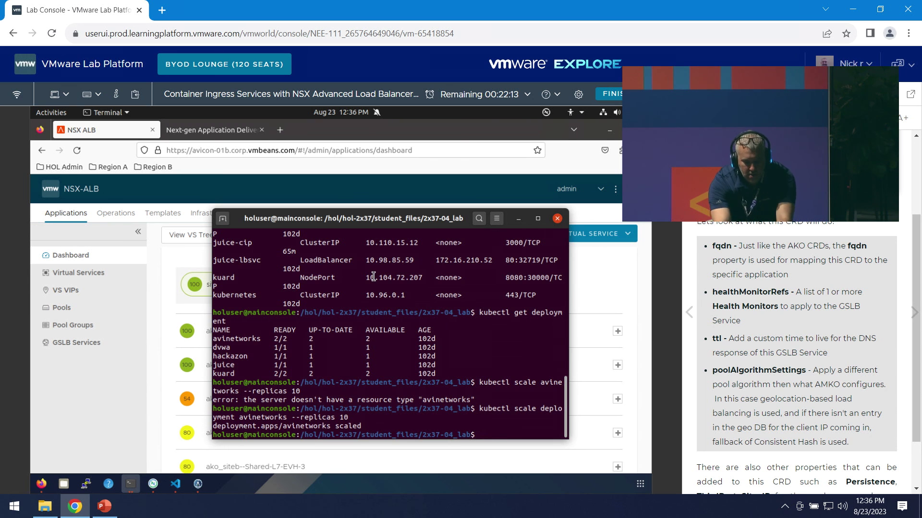
# - List deployments to confirm avinetworks shows 10/10 ready, then return to the controller
pyautogui.write('kubectl get deployment')
pyautogui.press('Return')
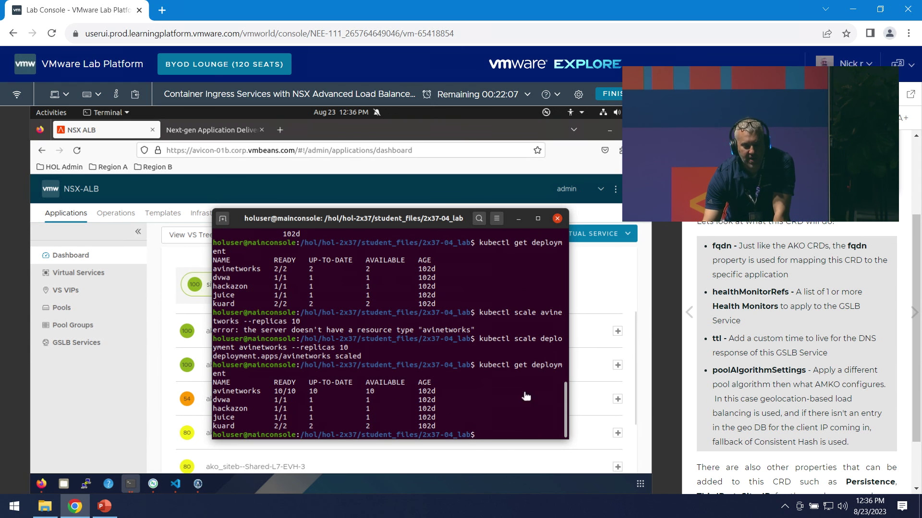
pyautogui.click(618, 291)
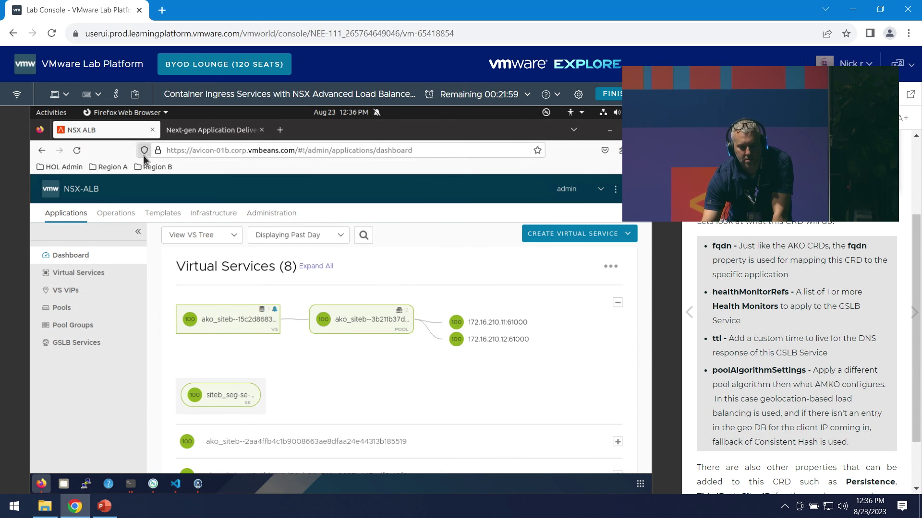
# - Reload the dashboard and expand the first virtual service to show its 10 pool servers on 172.16.210.11 and 172.16.210.12
pyautogui.click(77, 151)
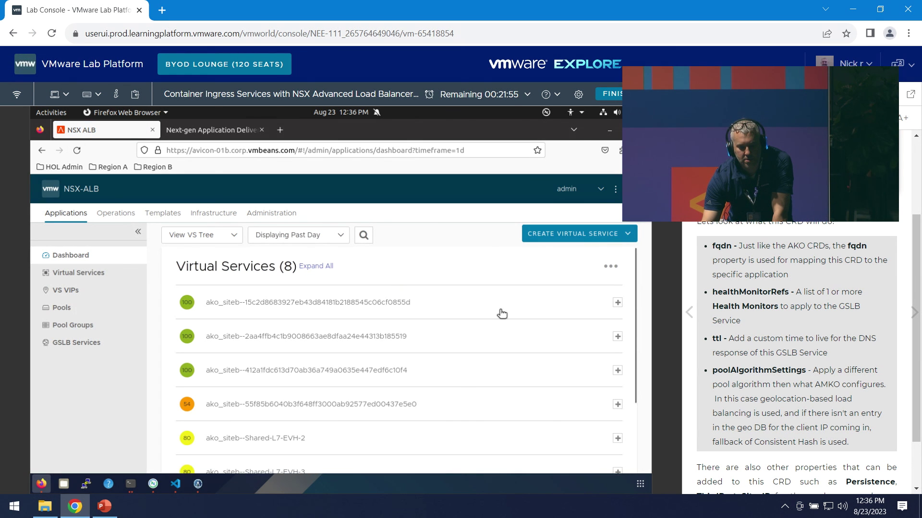
pyautogui.click(500, 313)
pyautogui.scroll(-1, 556, 408)
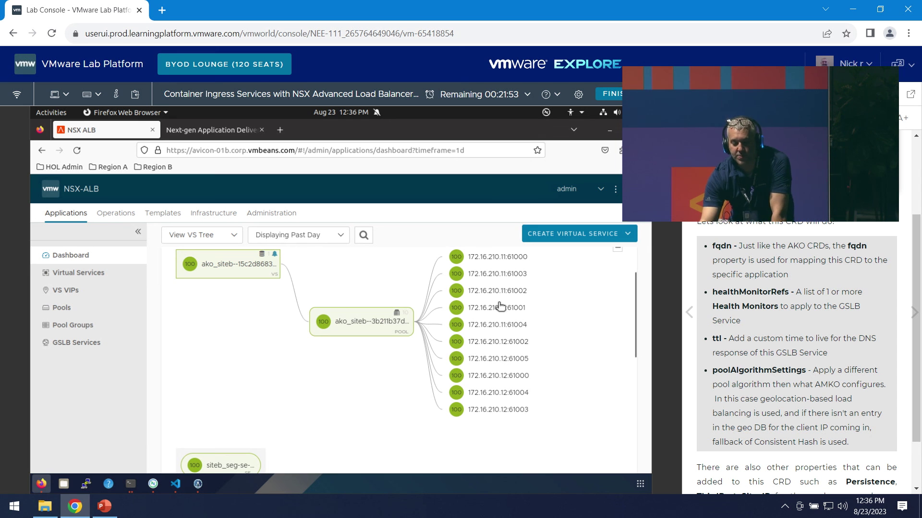